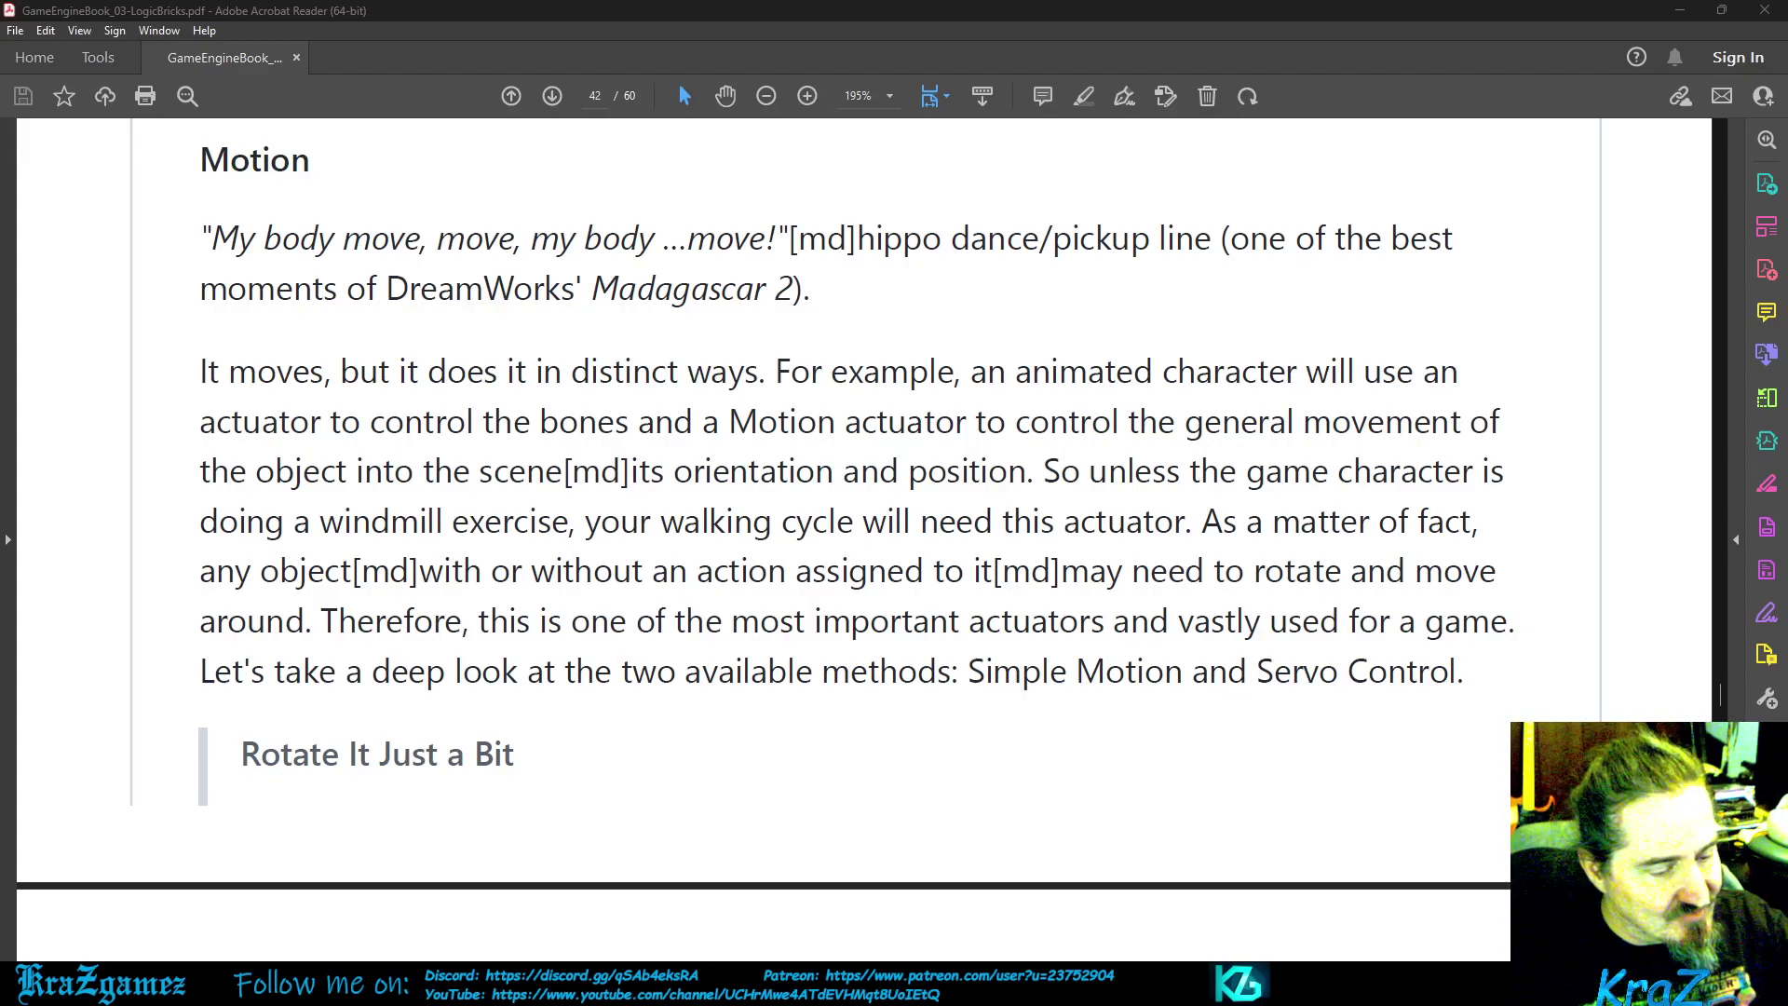
Switch to UPBGE and keep the cube's Motion actuator on the Simple Motion type
key(alt+Tab)
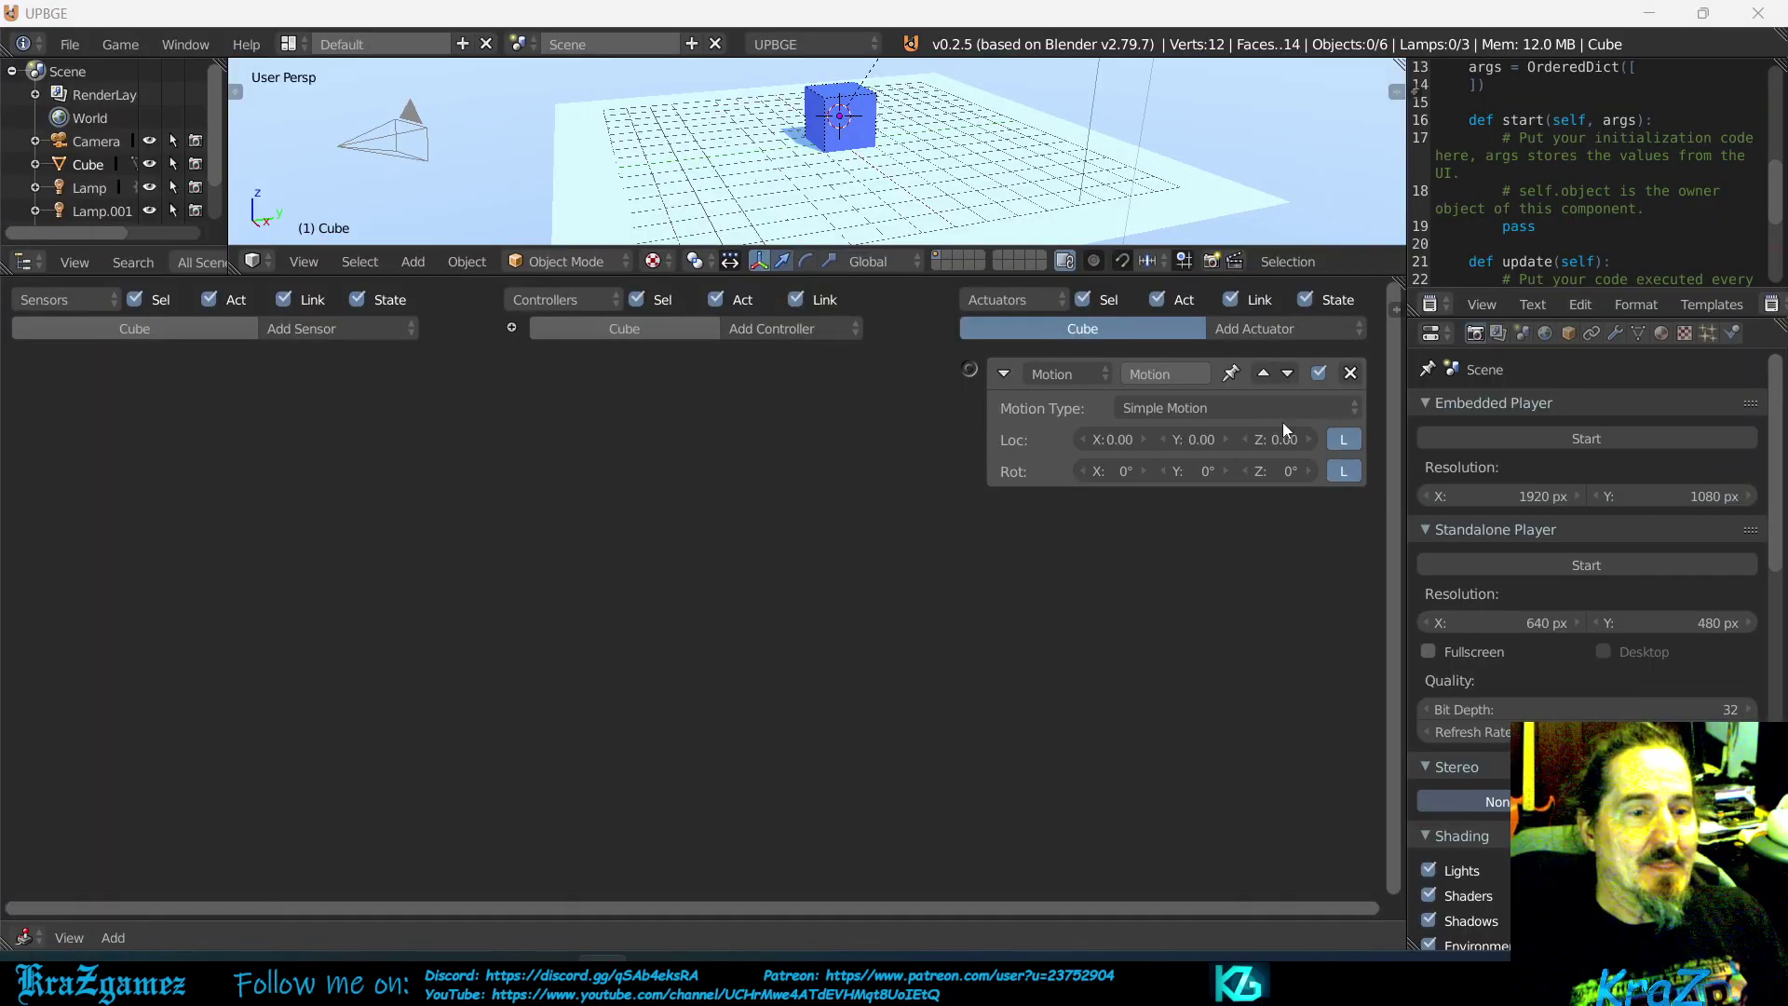
click(1191, 406)
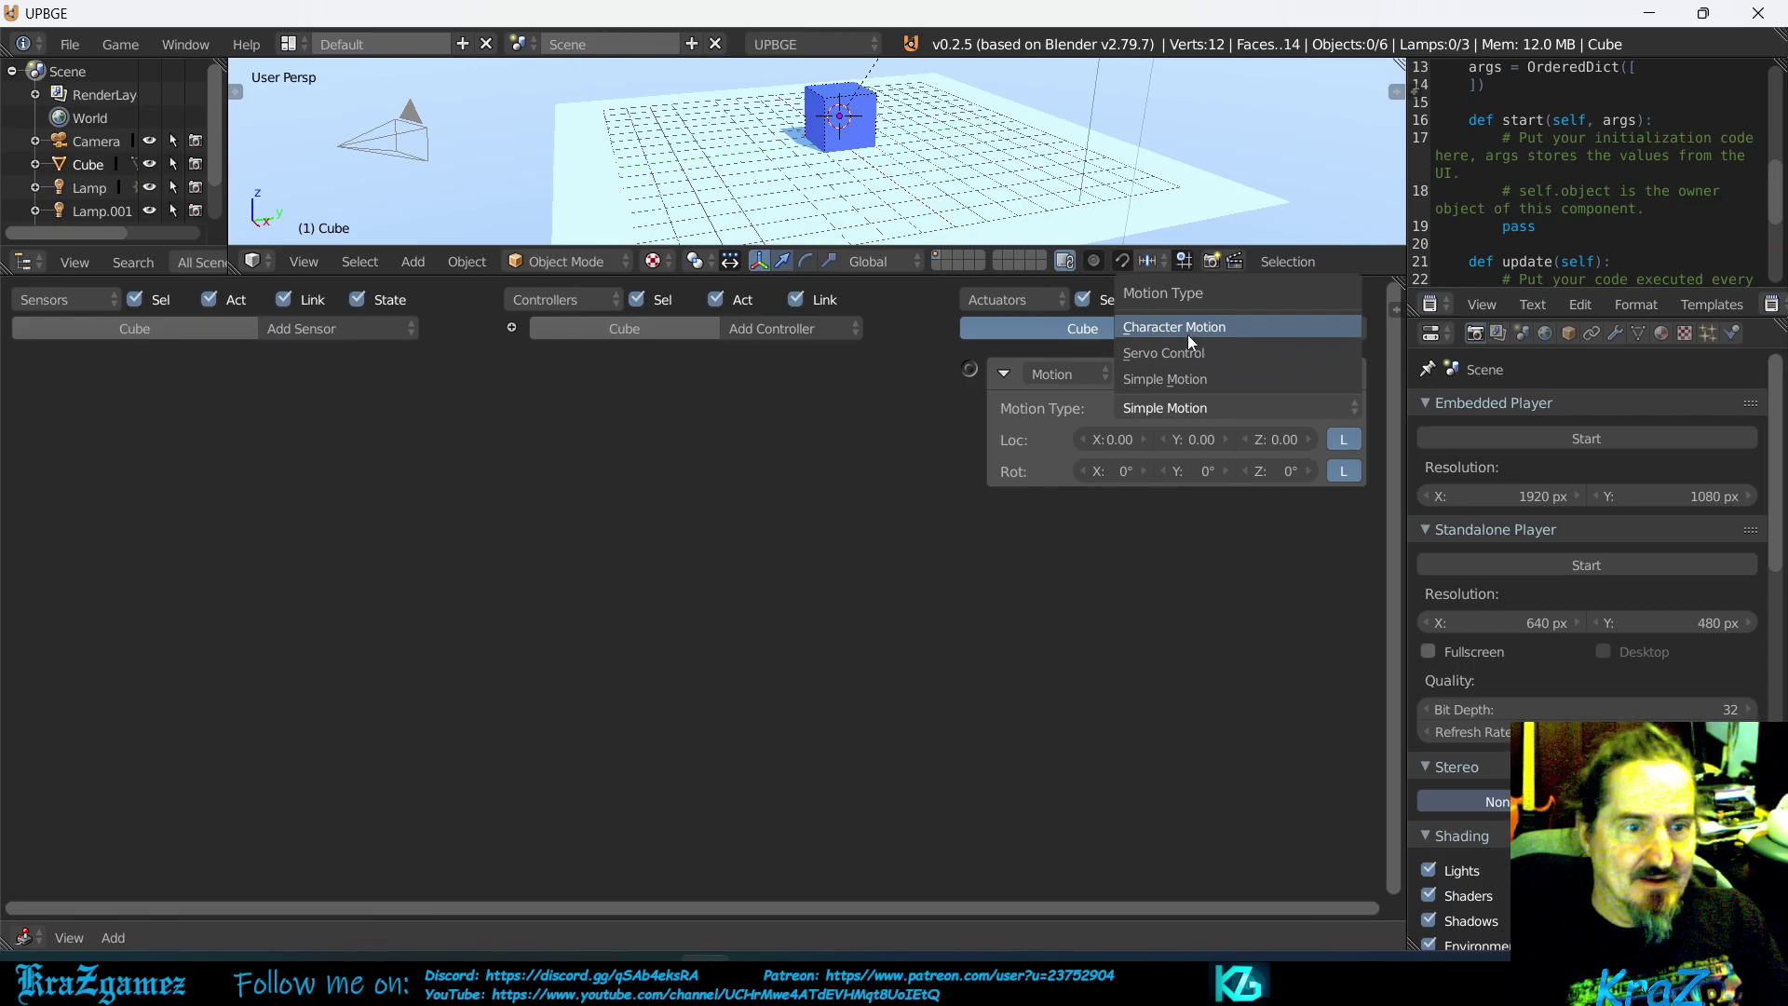
click(1233, 378)
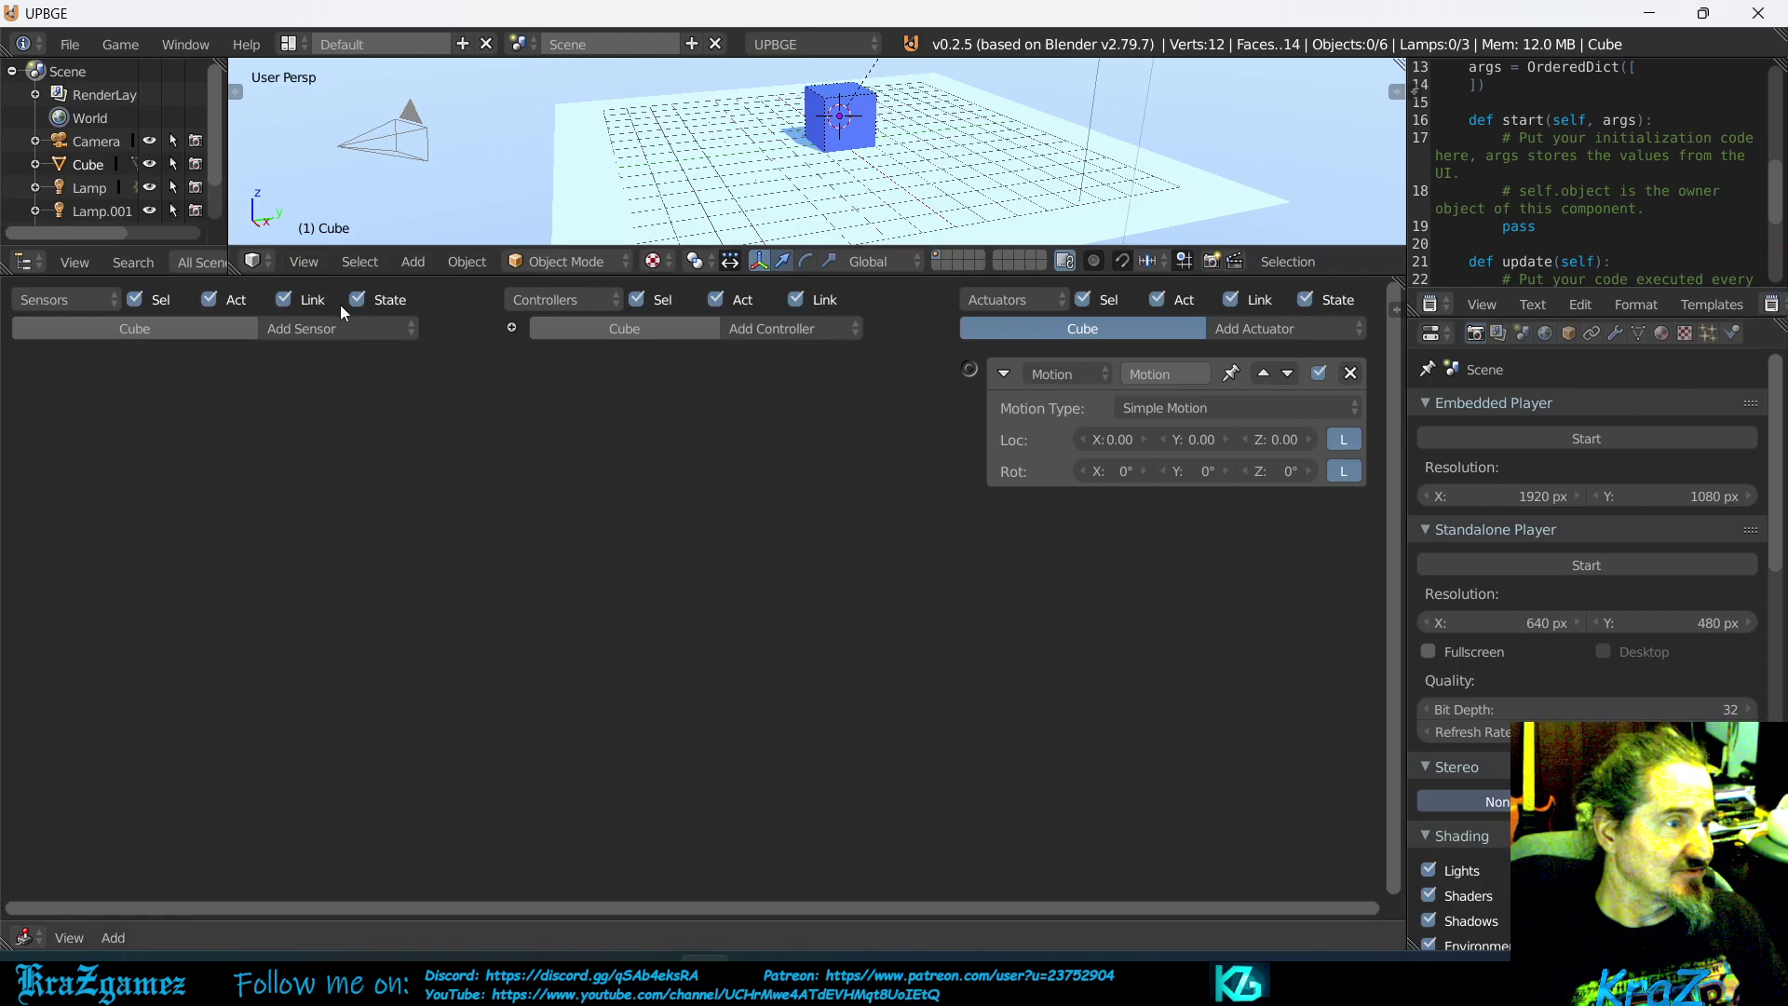
Add a Keyboard sensor to the cube, assign the W key and enable Tap
click(337, 331)
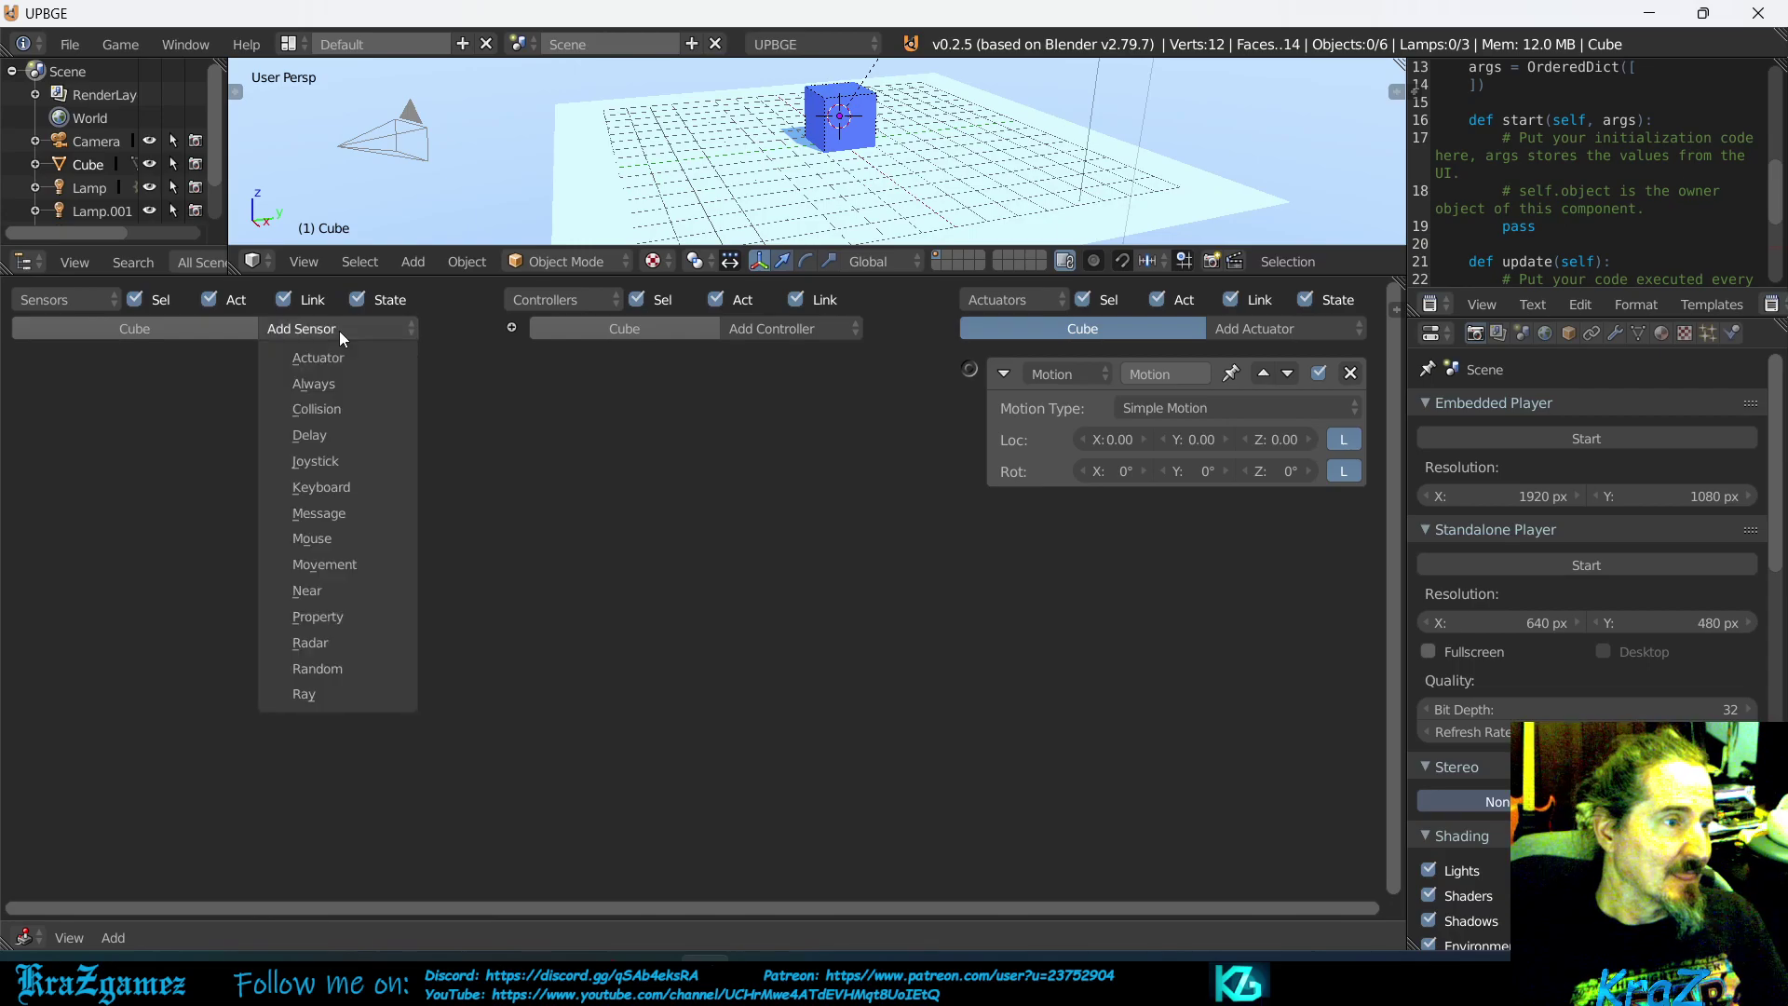
click(356, 488)
click(220, 442)
key(w)
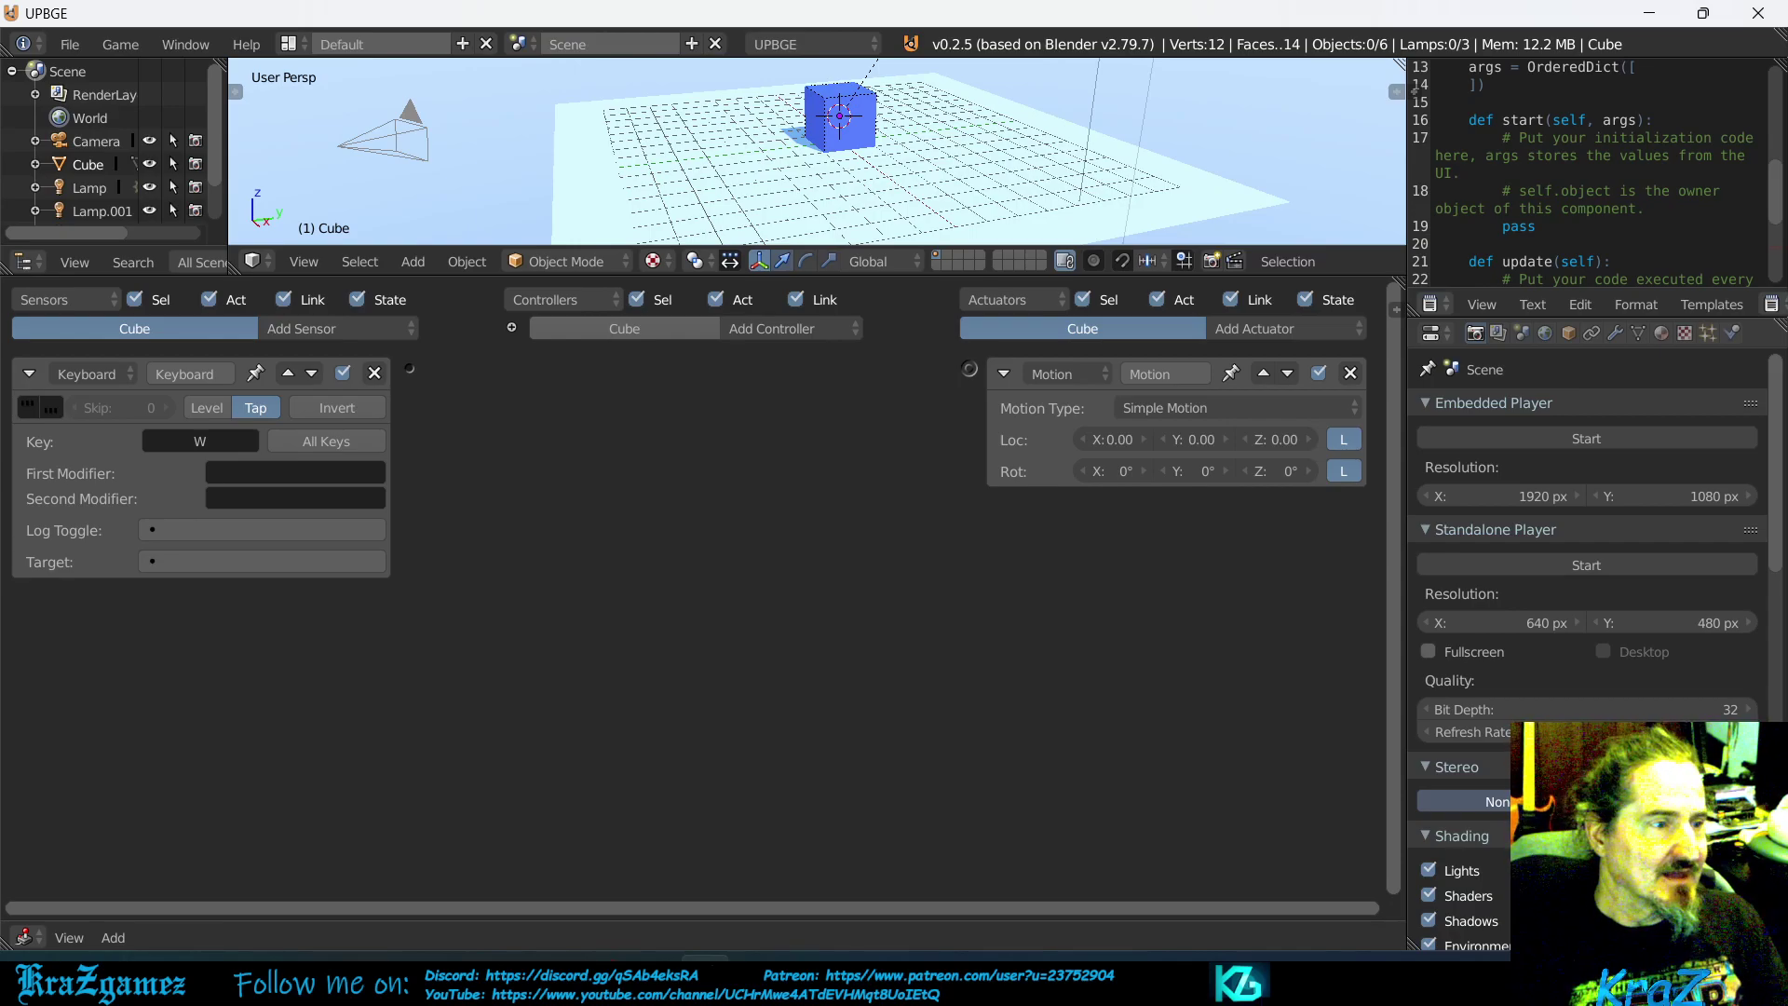
Add an And controller and link the W Keyboard sensor through it to the cube's Motion actuator
drag(409, 370, 972, 378)
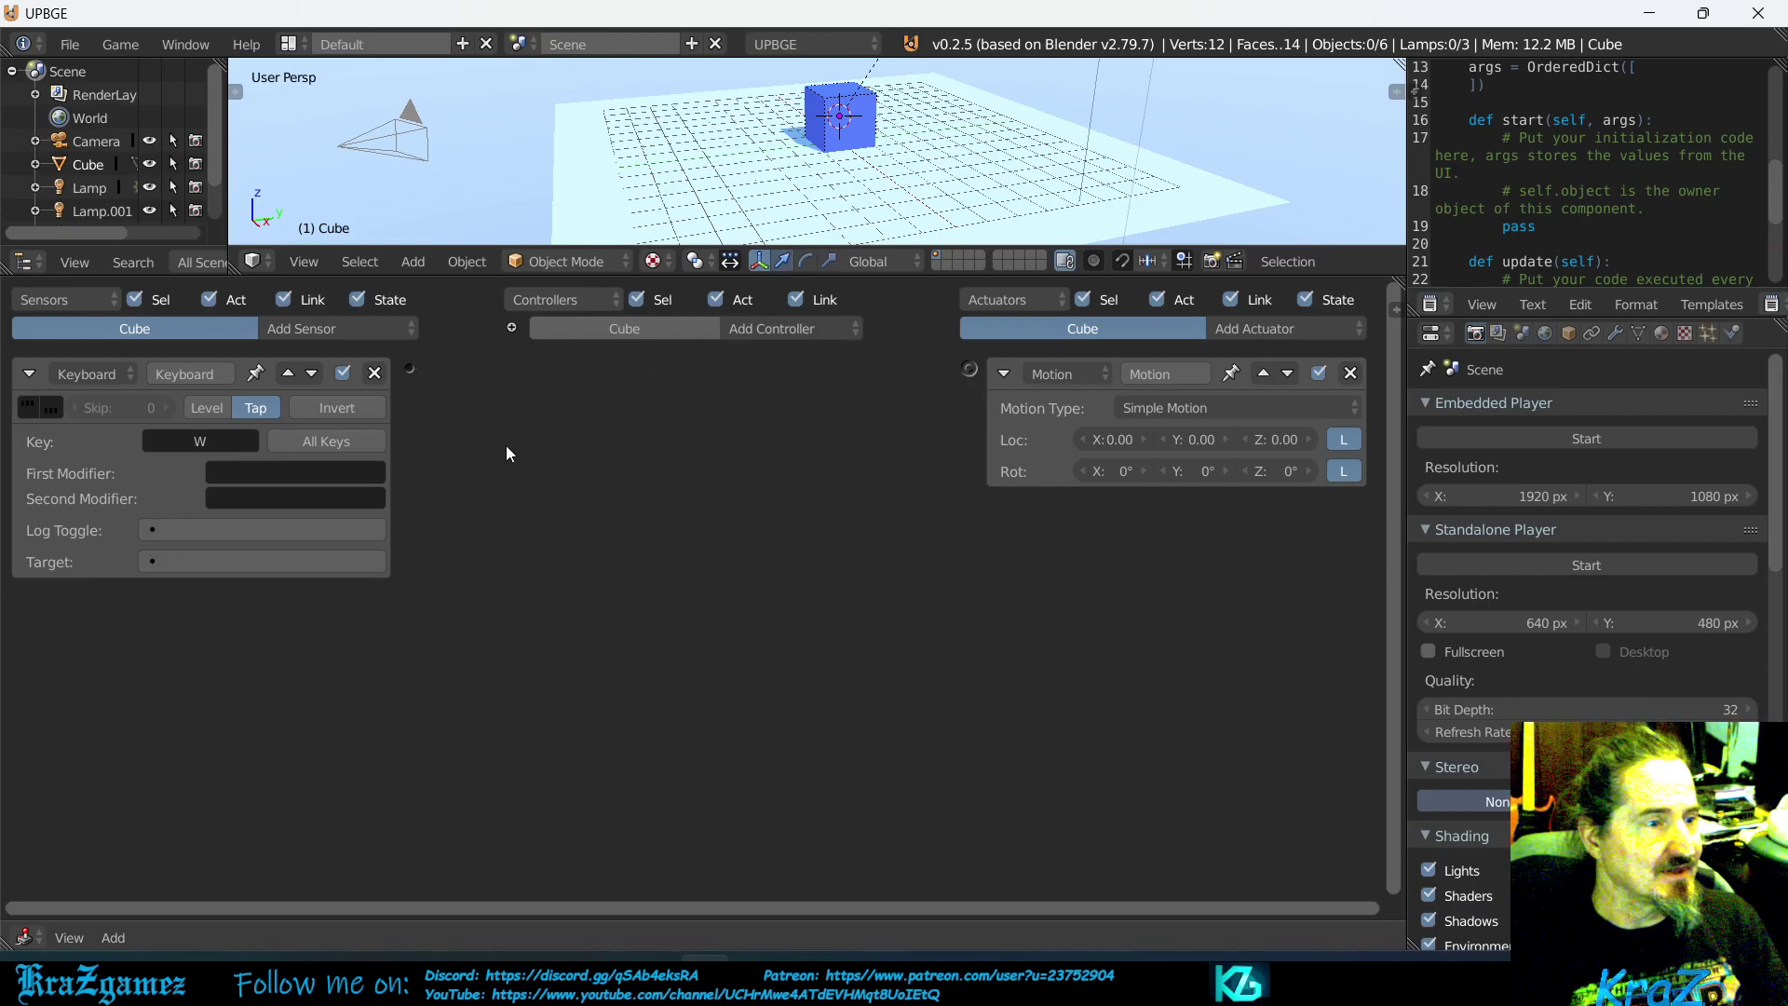
mouse_move(410, 370)
mouse_down()
mouse_move(975, 375)
mouse_move(408, 369)
mouse_up()
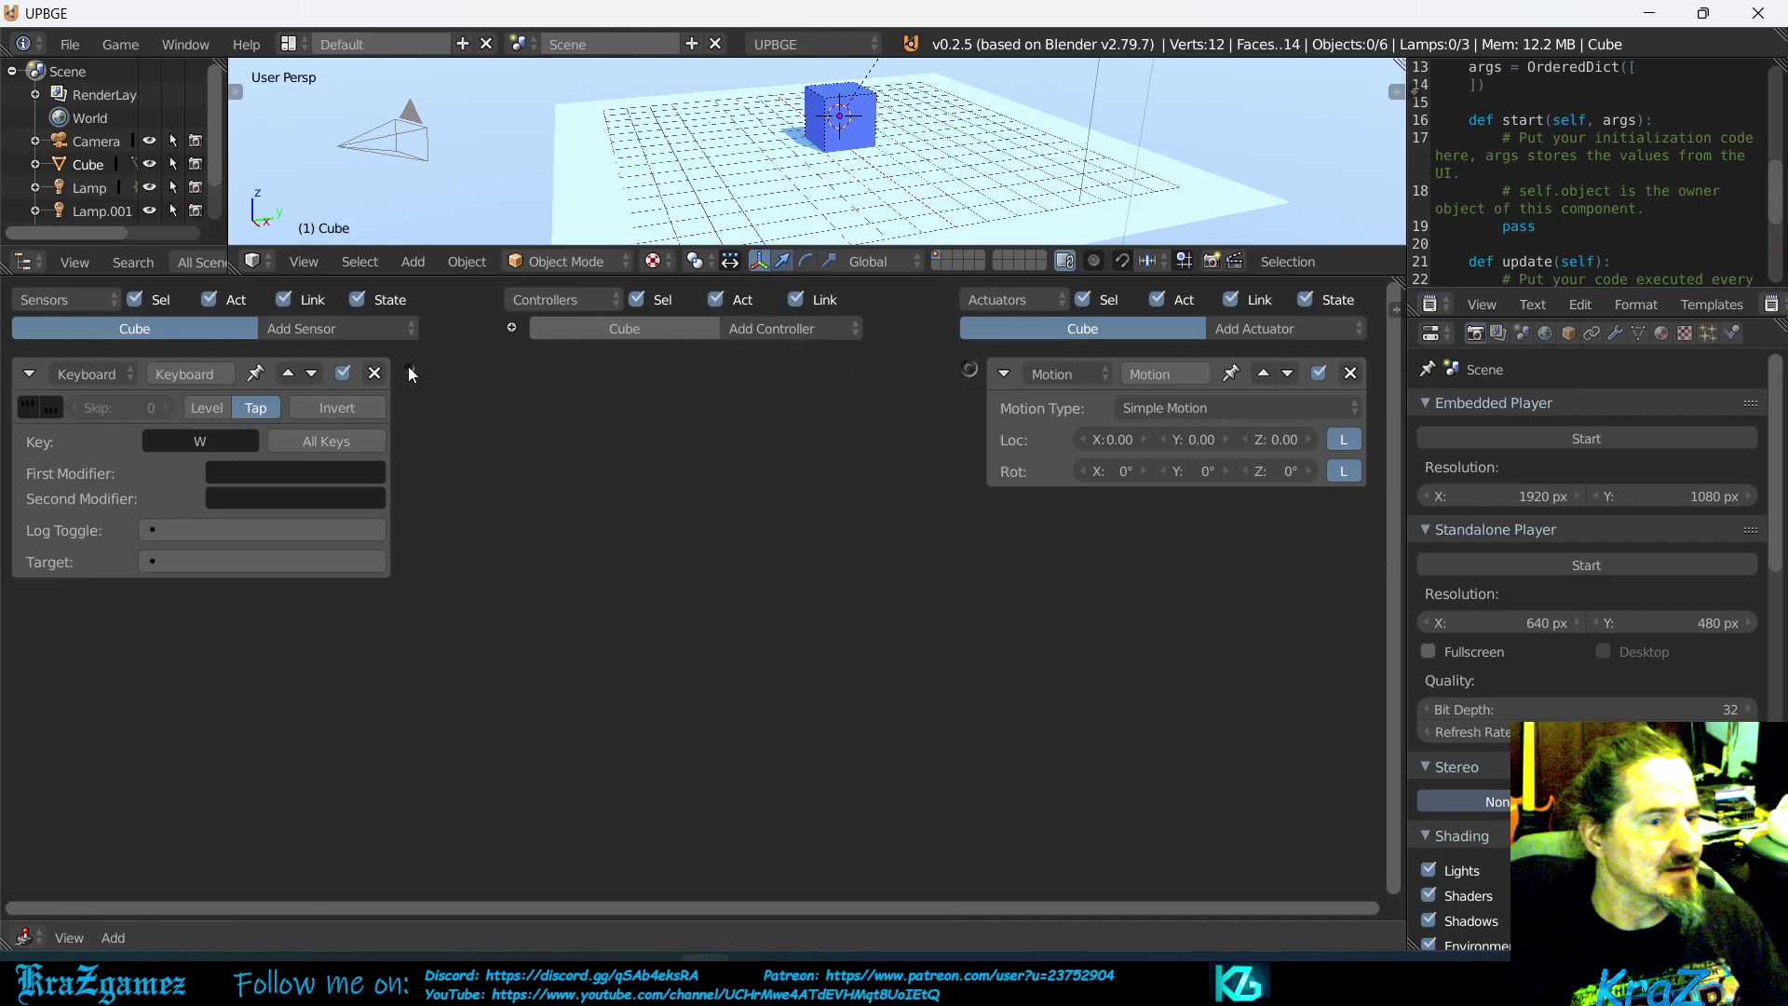
click(766, 332)
click(779, 353)
drag(410, 370, 514, 372)
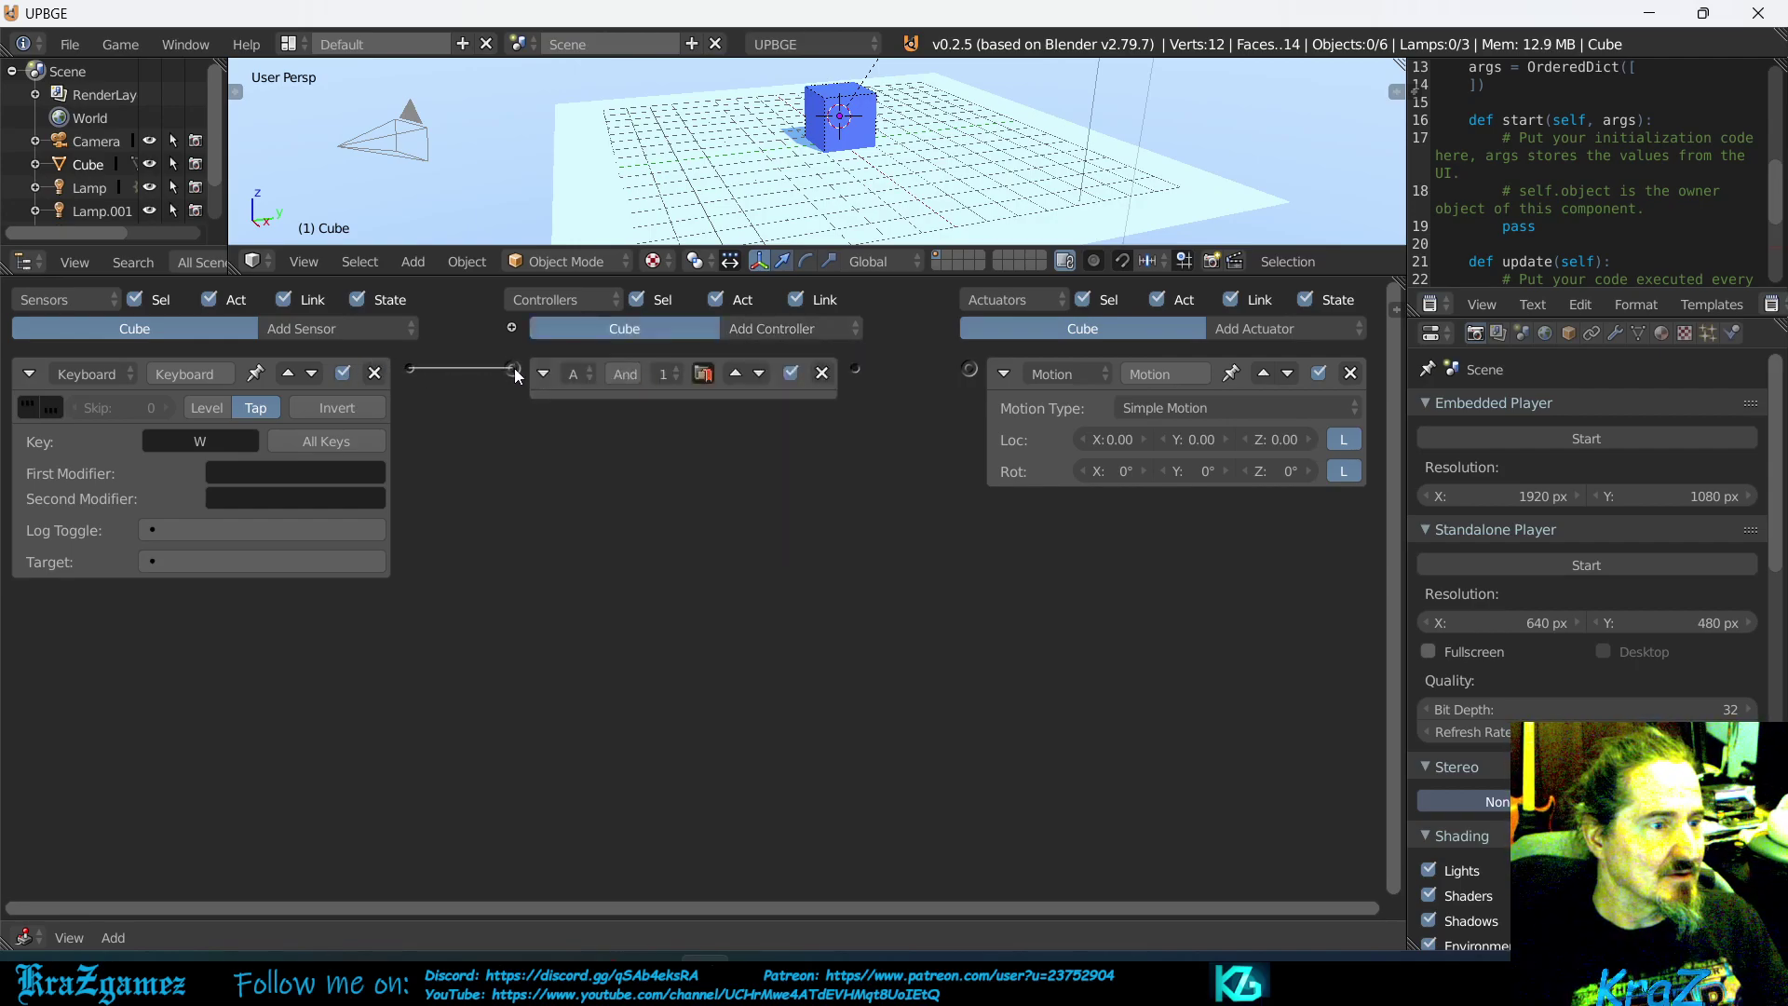
drag(855, 370, 969, 371)
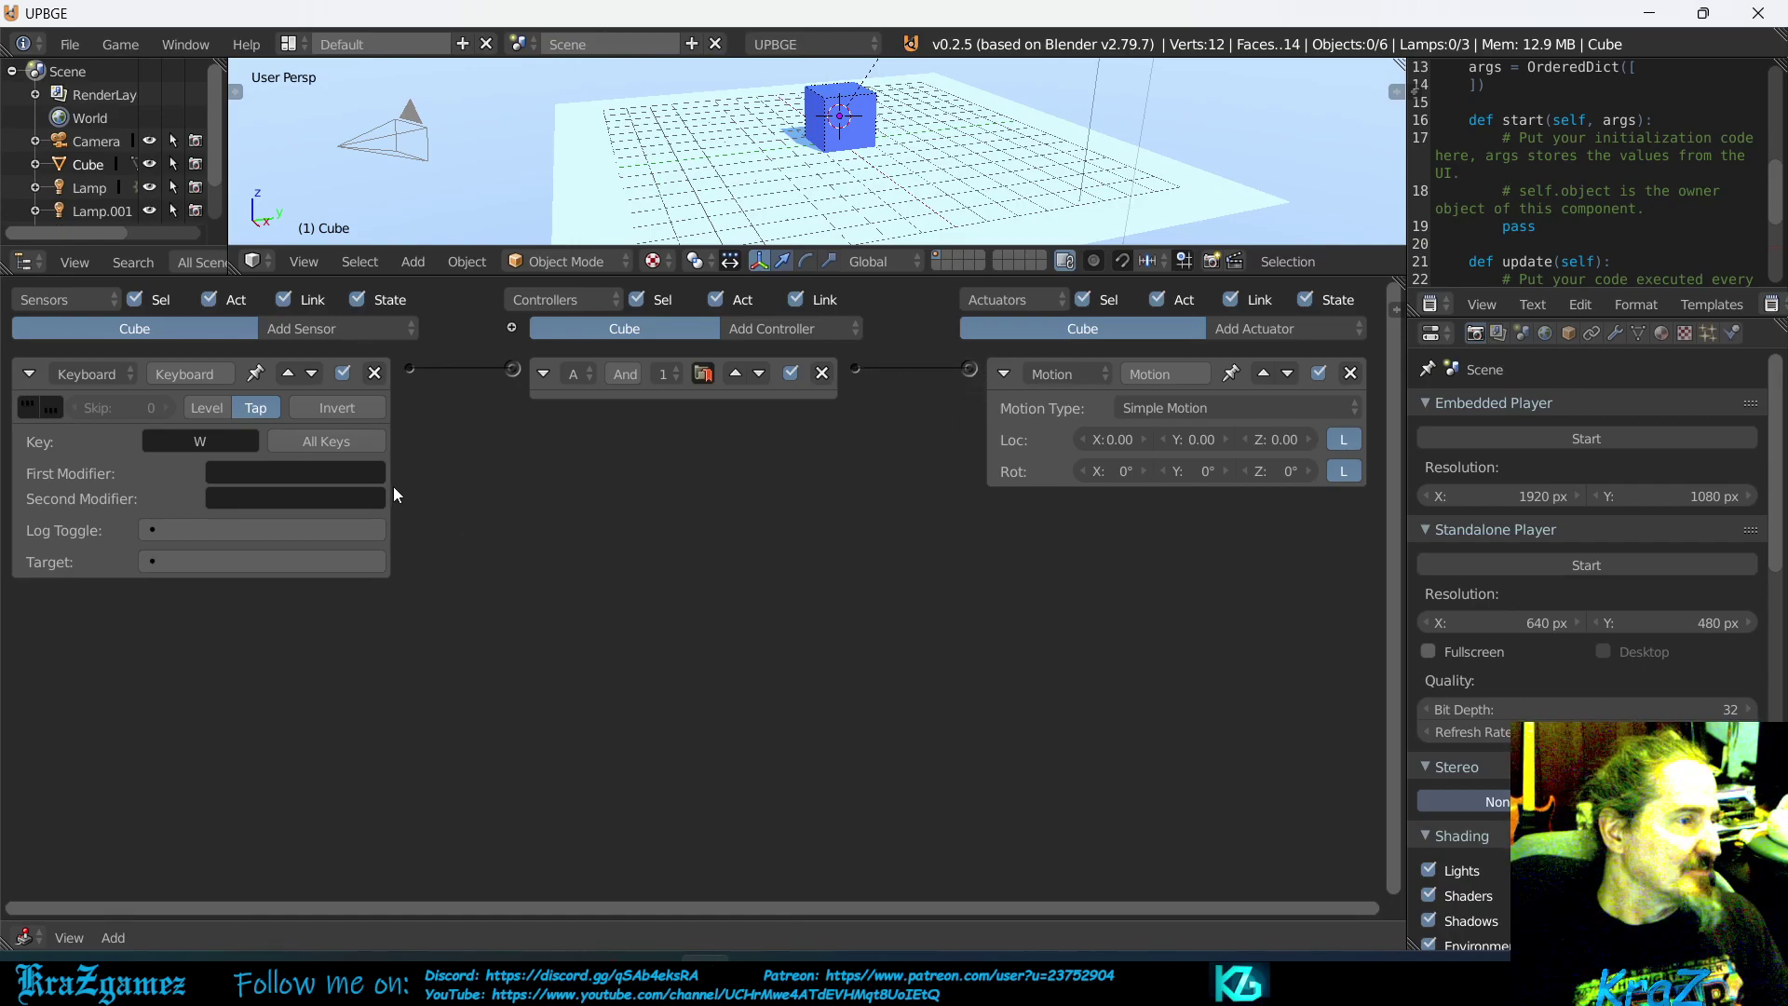
Turn on true level triggering for the W sensor and set the Motion actuator's Y location to 0.10
click(29, 407)
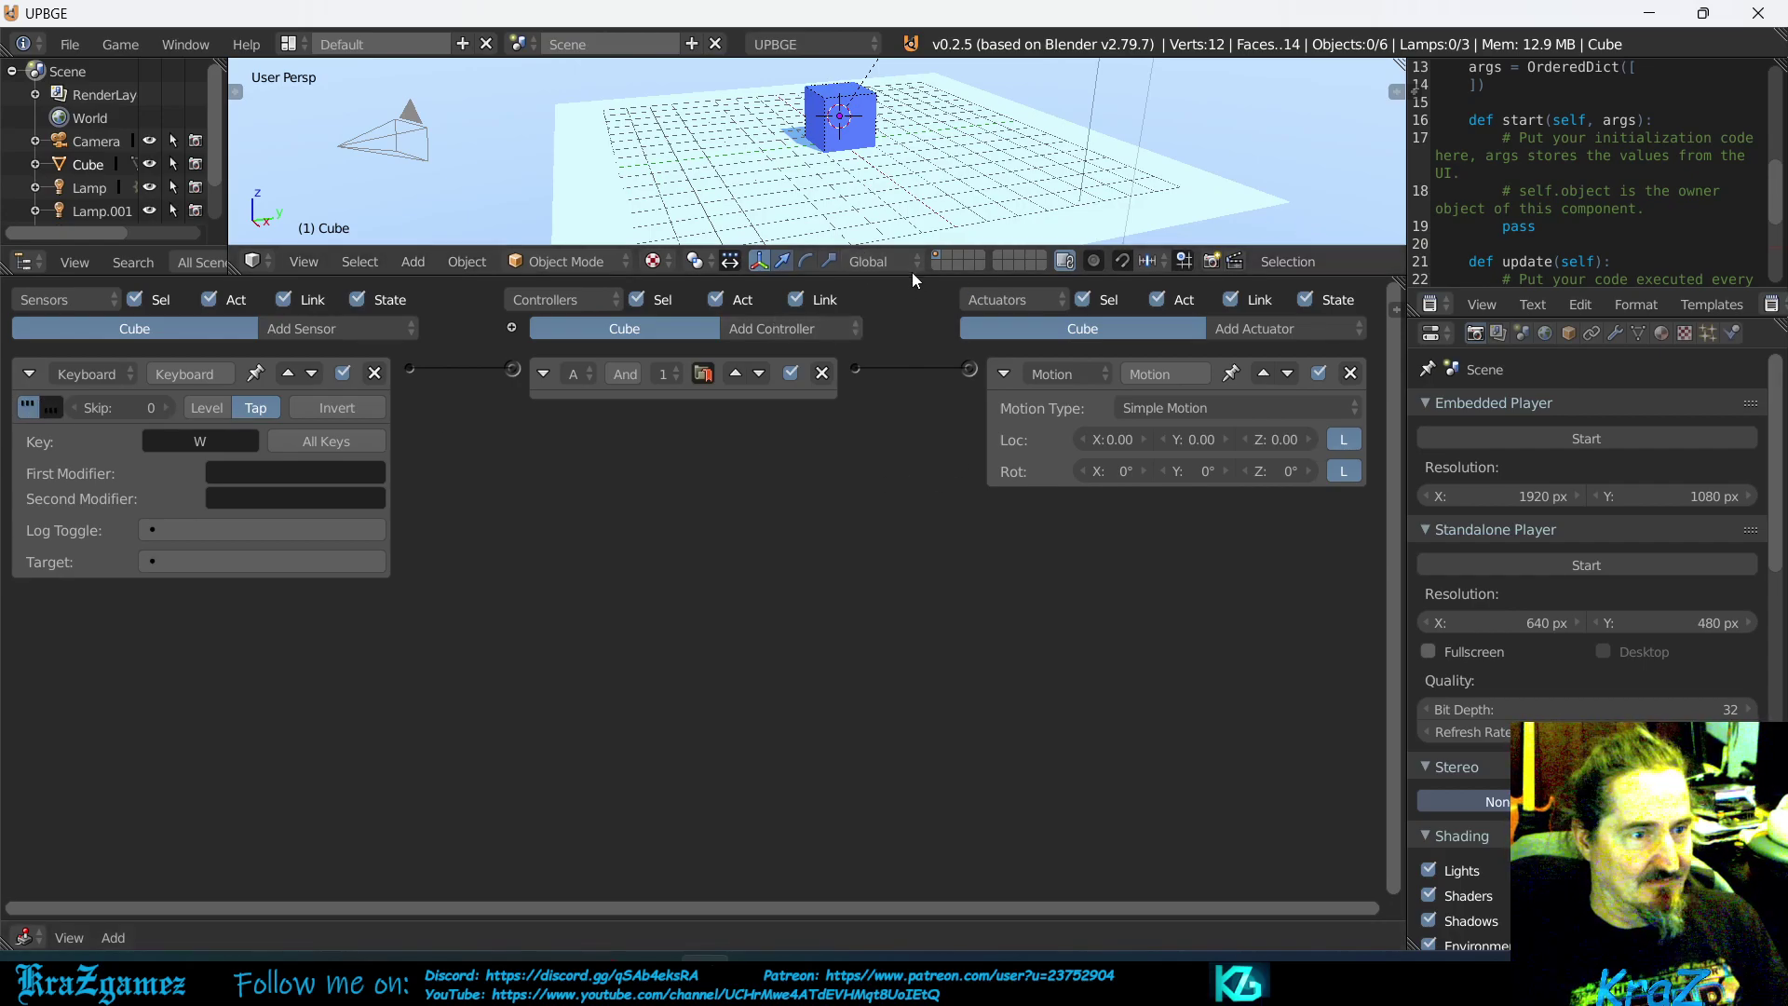
drag(913, 277, 912, 618)
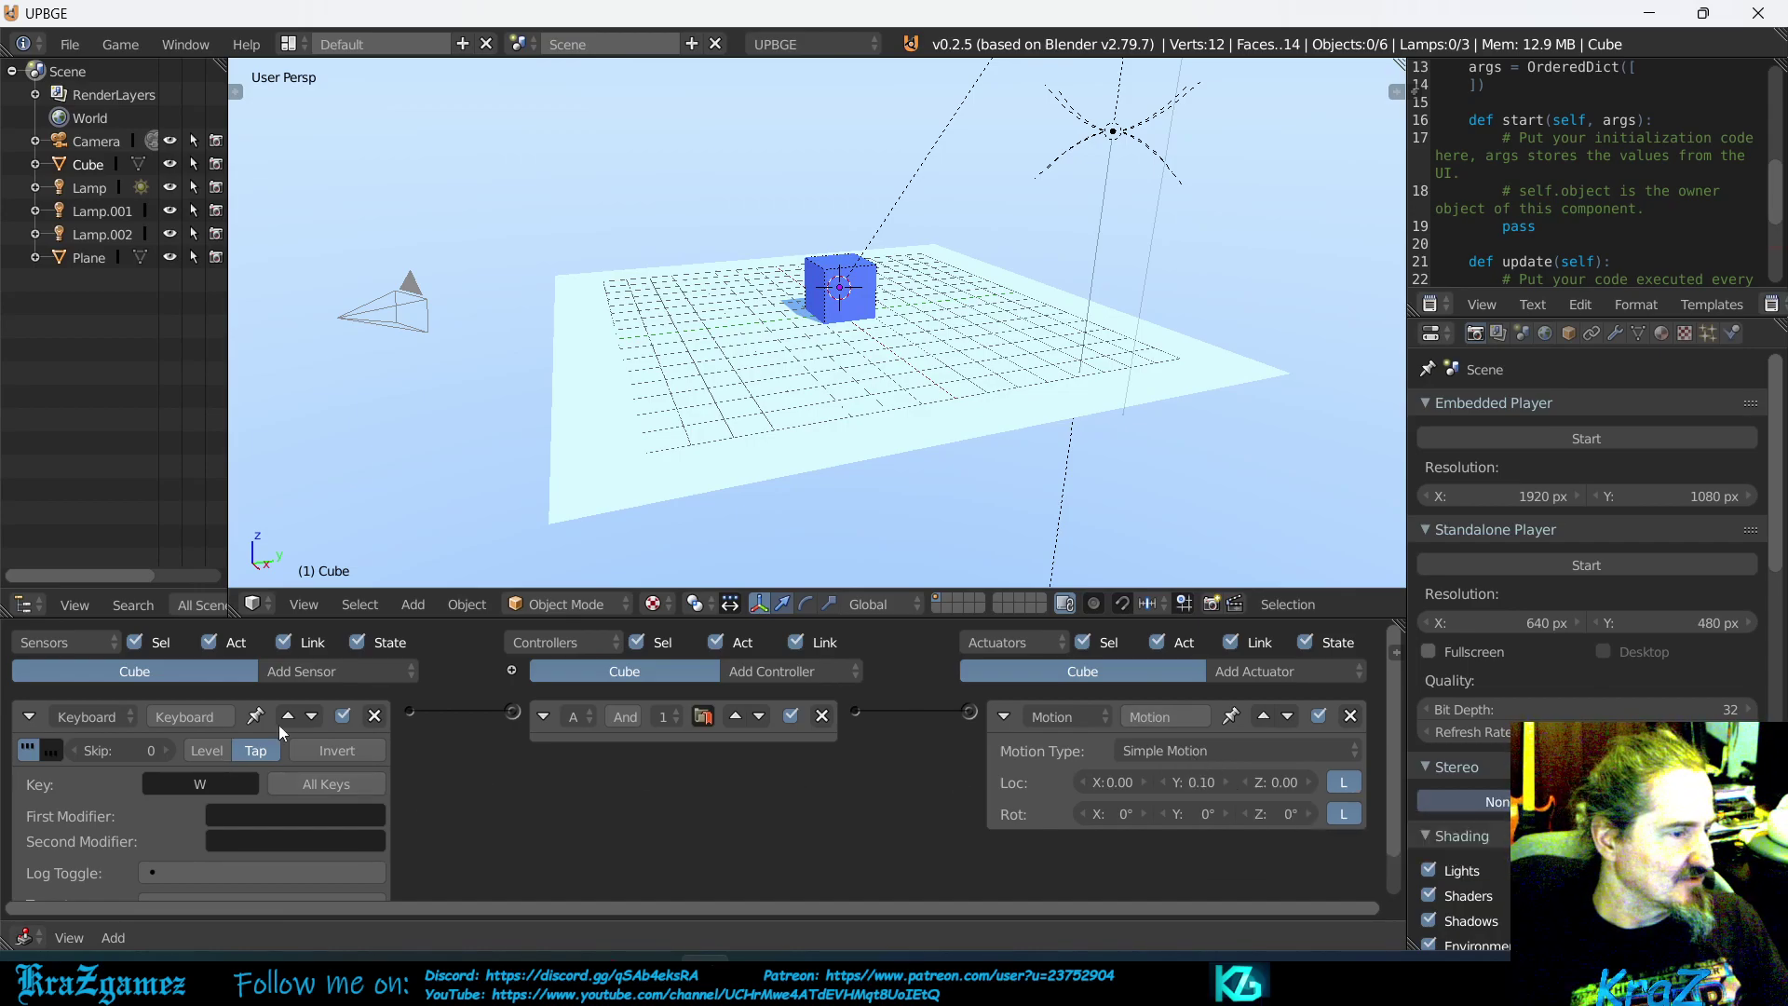
Add a second Keyboard sensor to the cube, assign the S key and turn on true level triggering
click(32, 714)
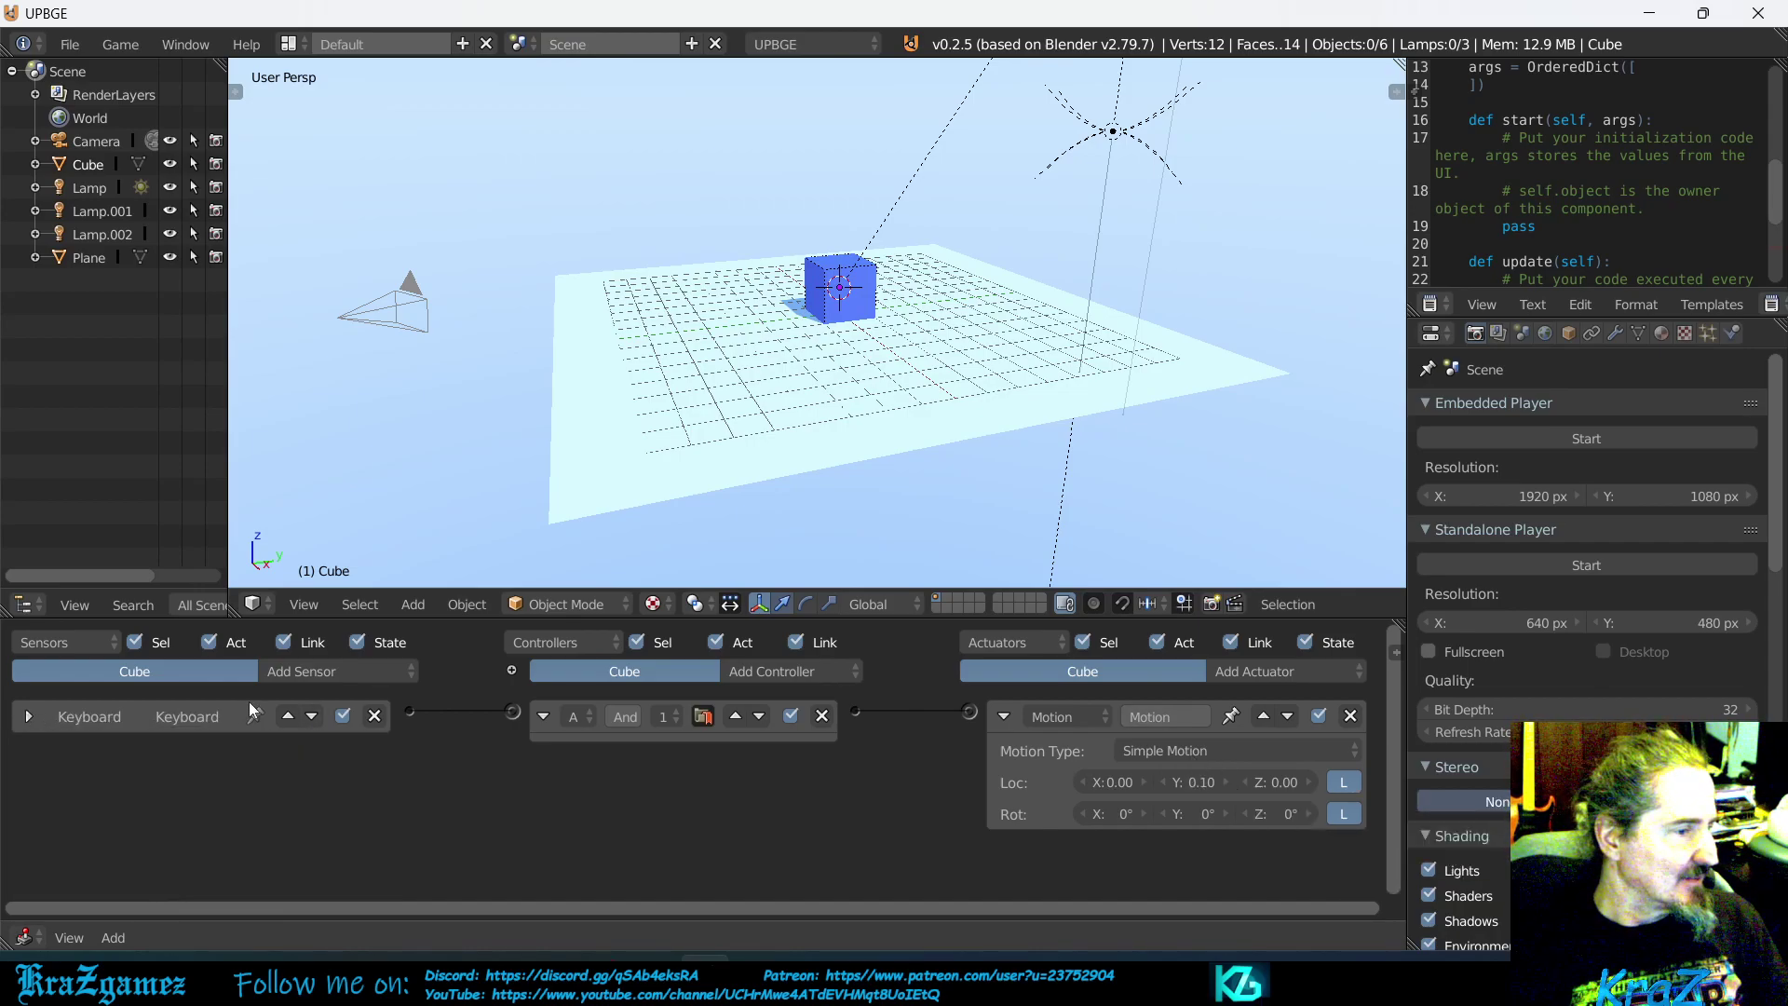
click(366, 671)
click(334, 512)
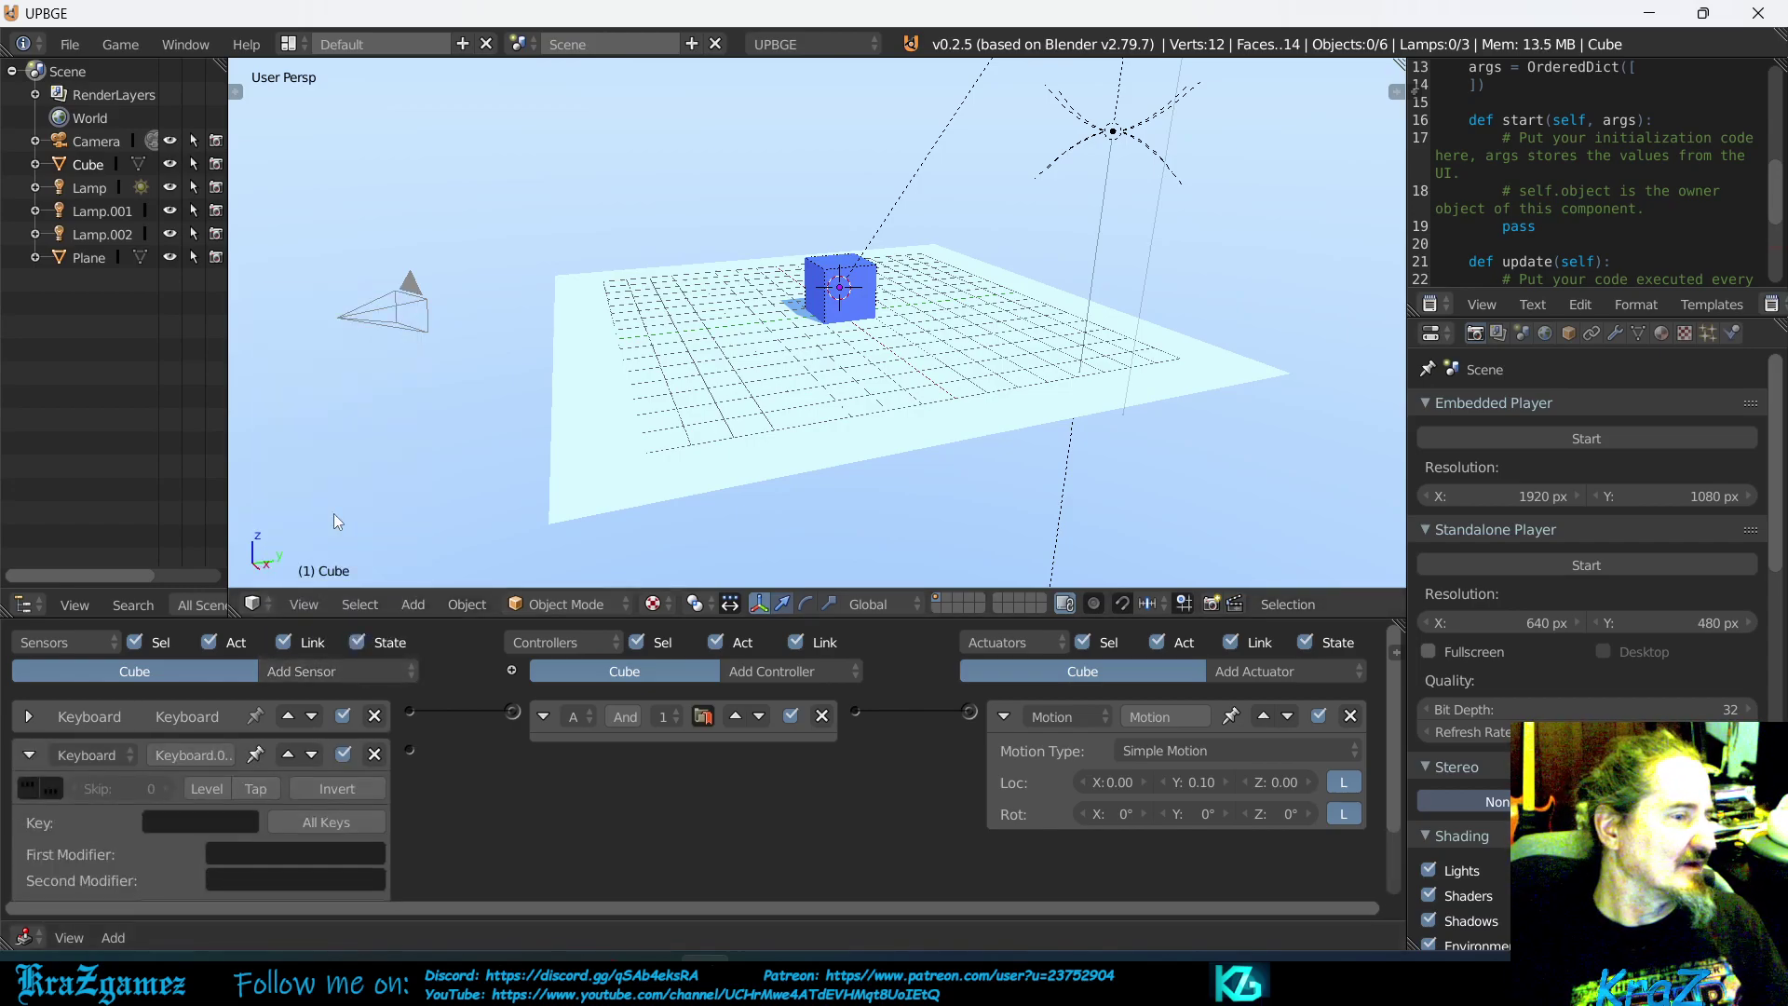
click(202, 823)
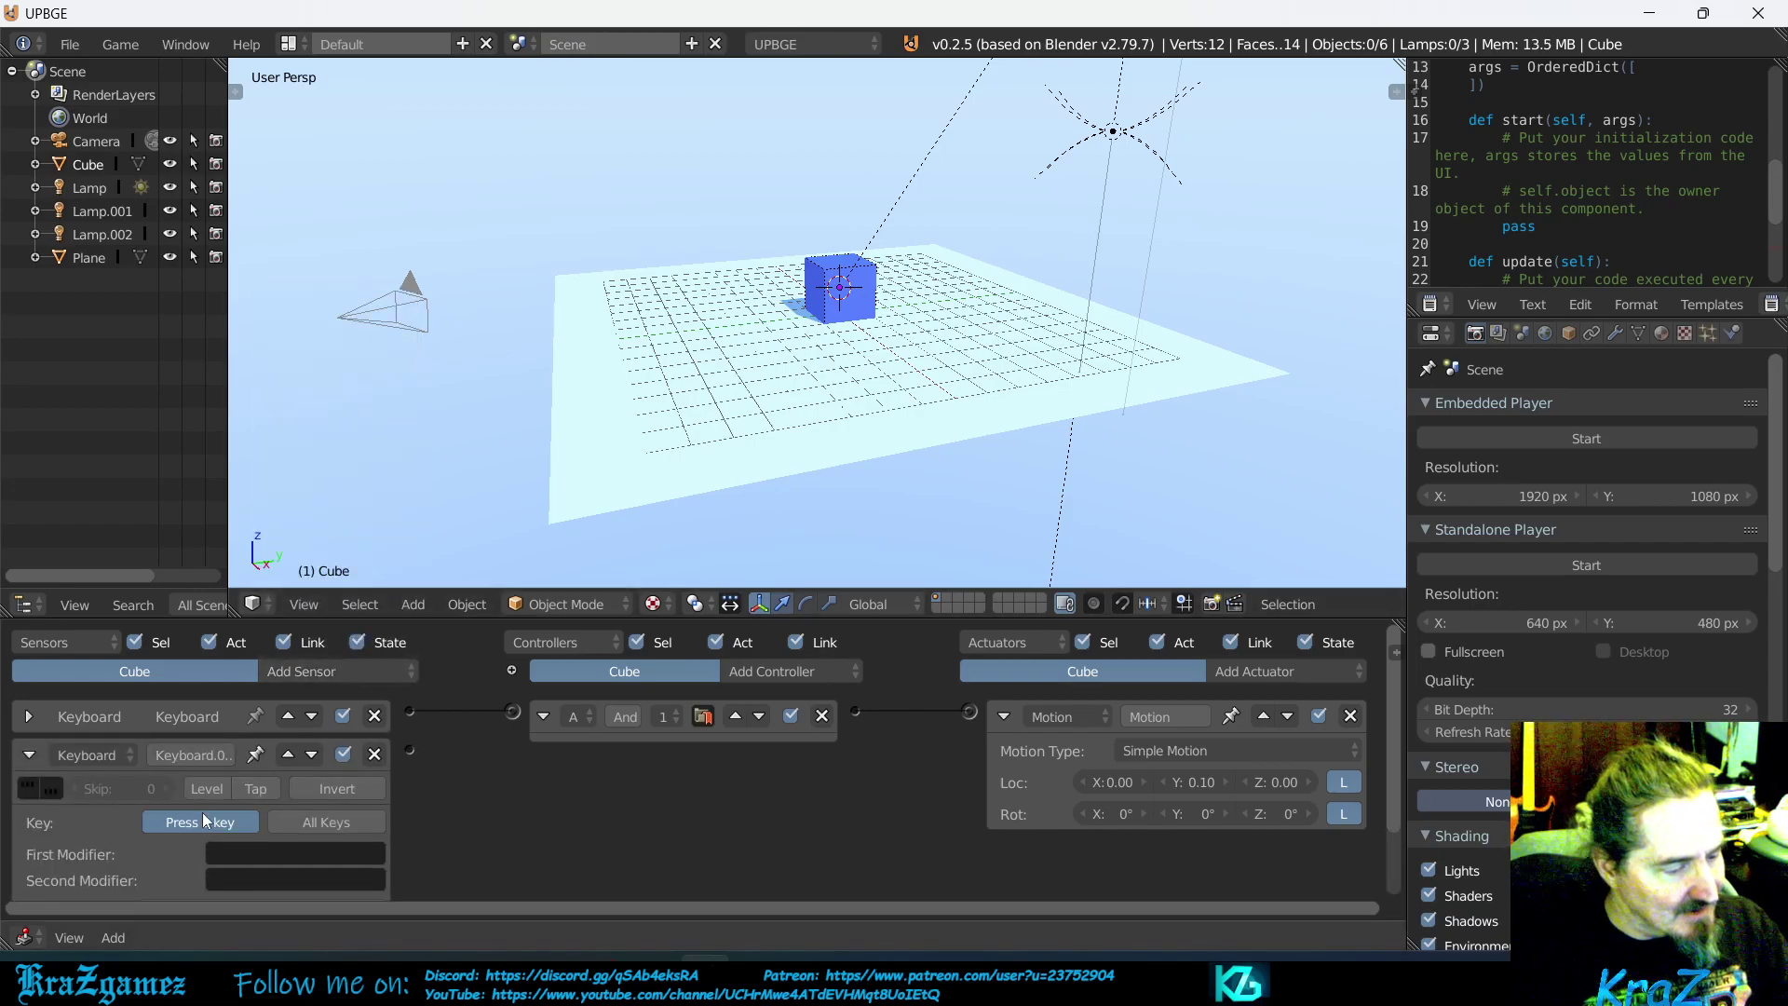
key(s)
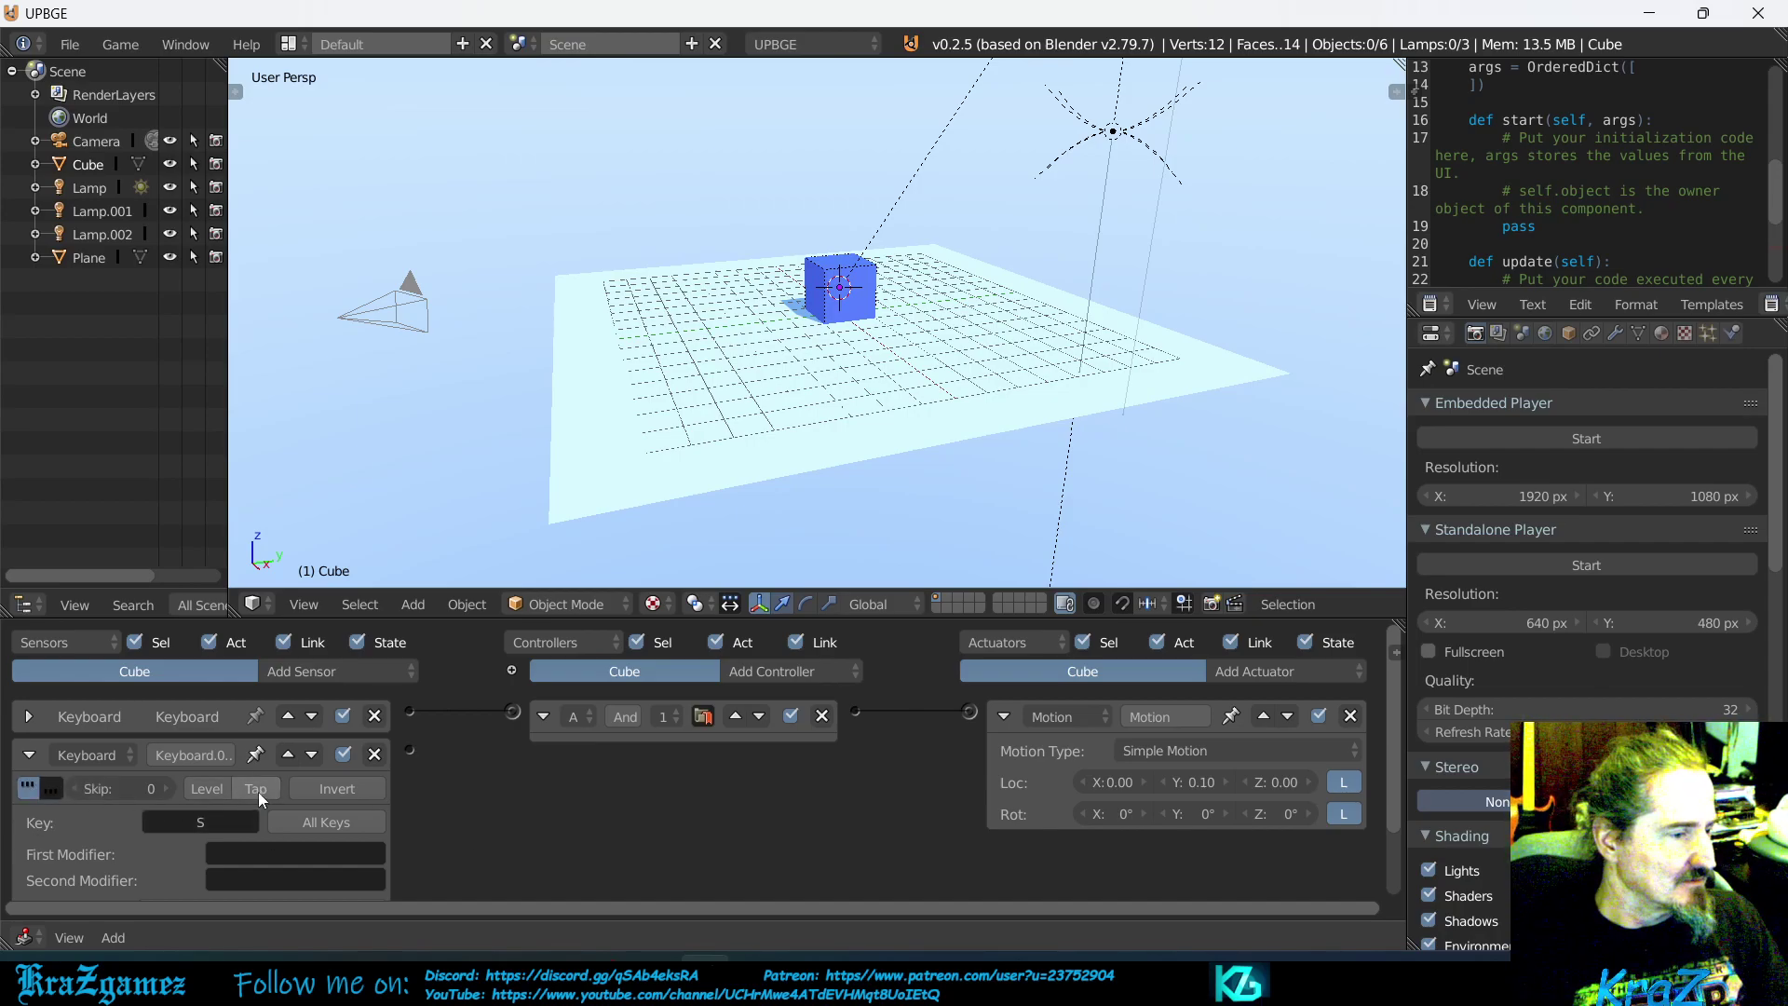
click(31, 753)
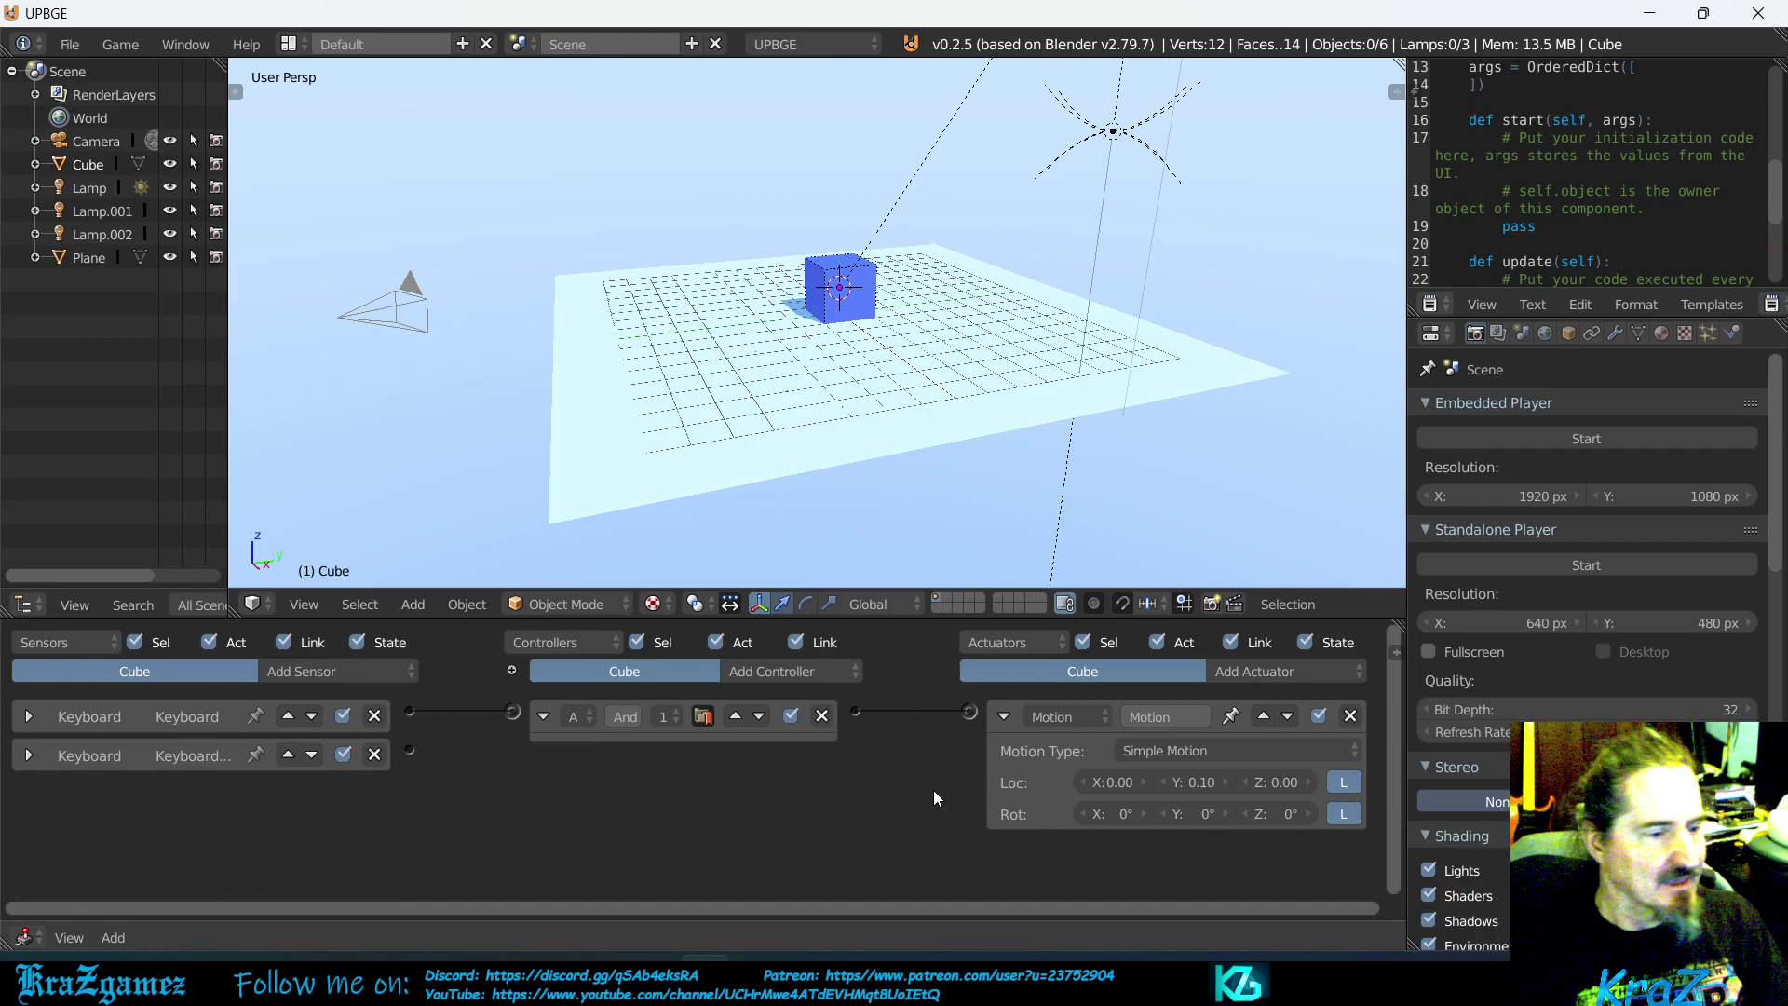
Add a second Motion actuator to the cube
click(1259, 673)
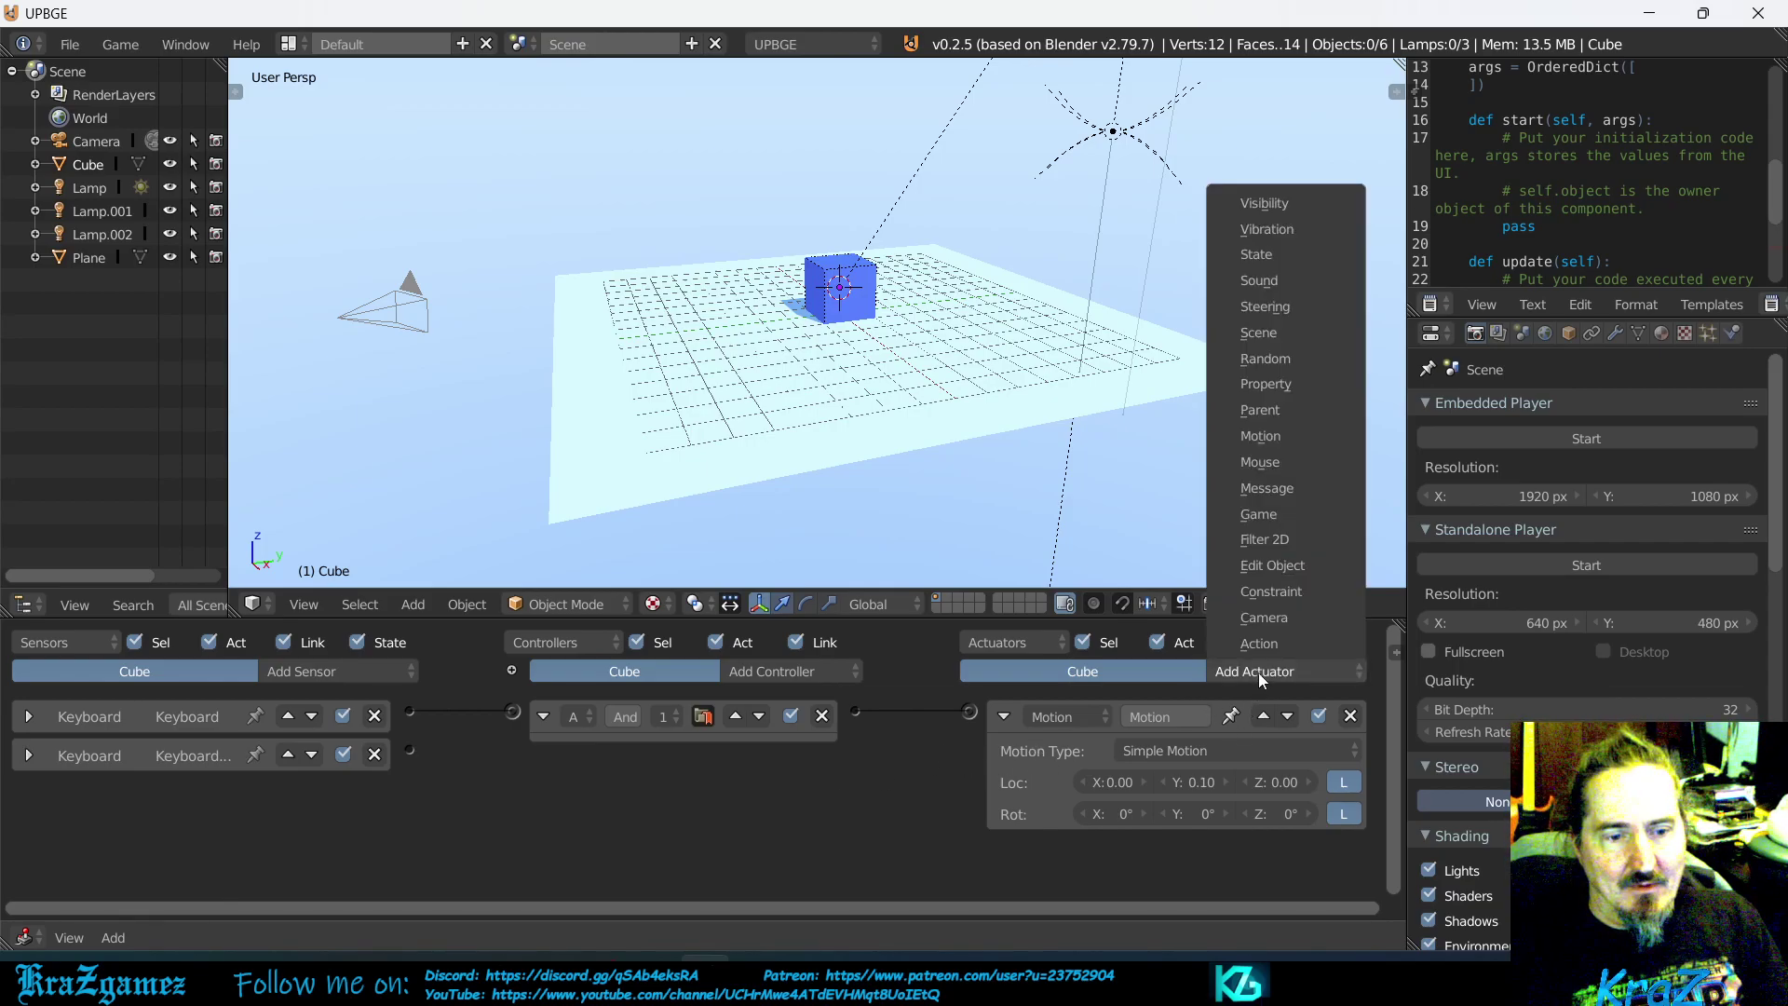
click(1267, 435)
click(1006, 716)
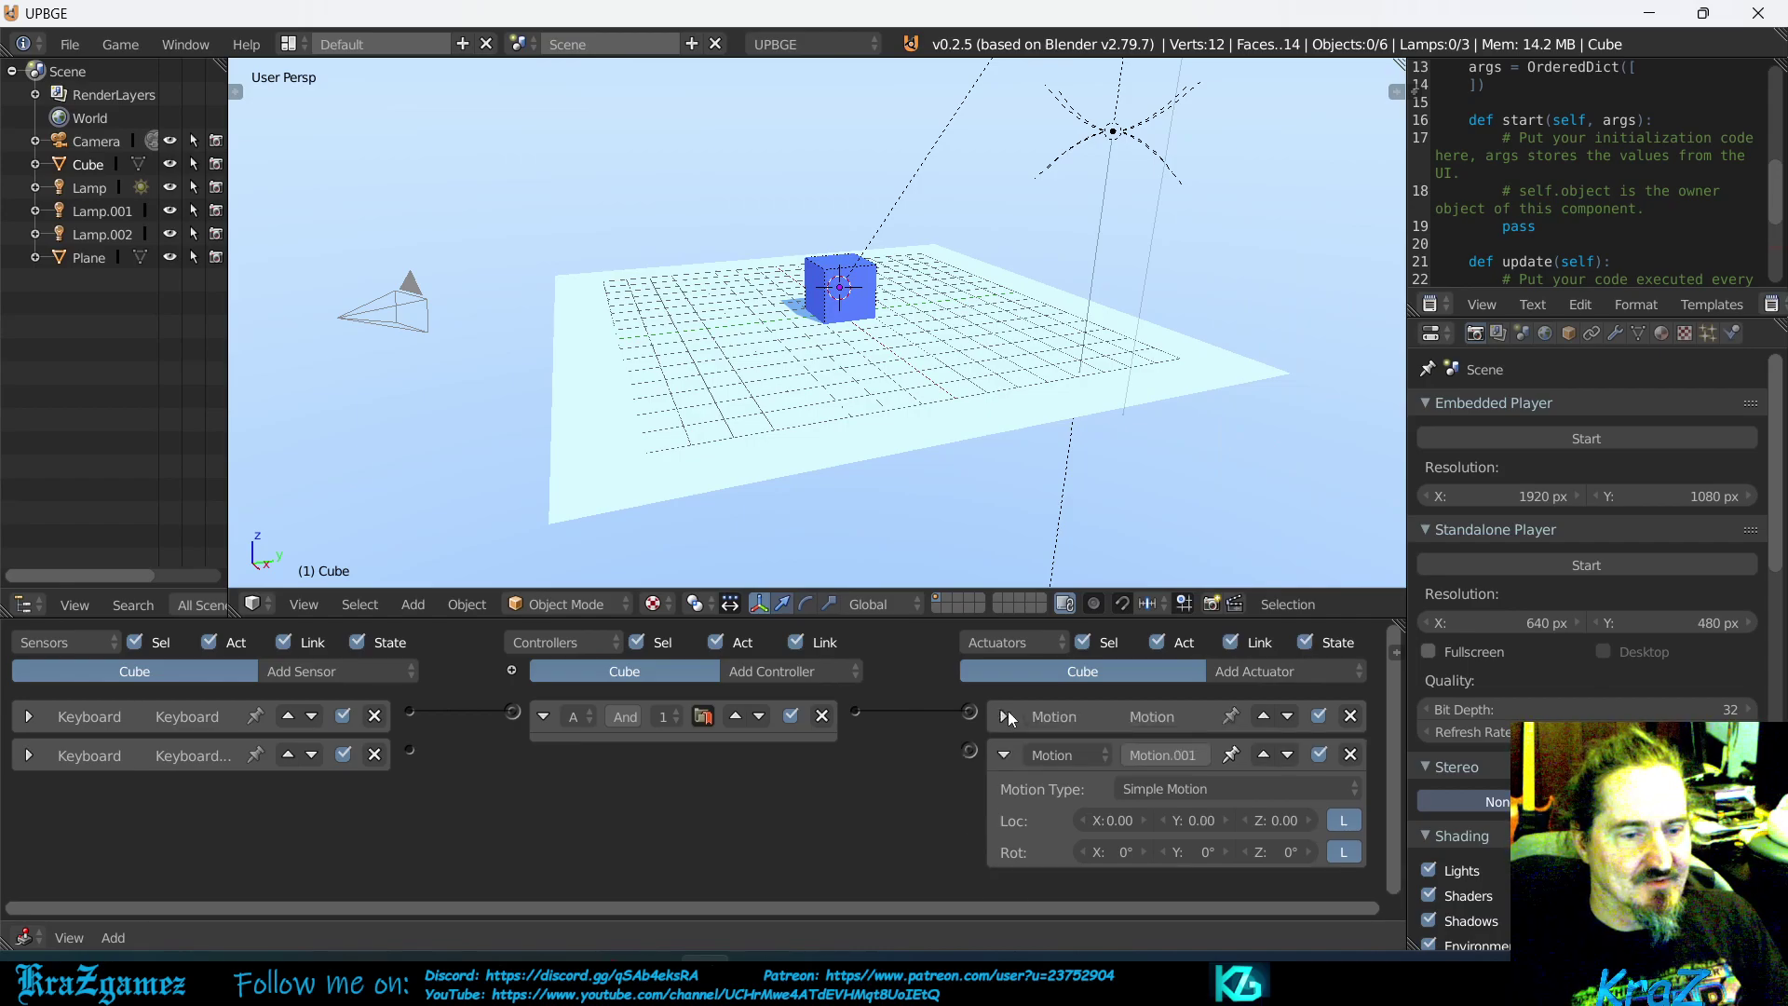
click(1005, 716)
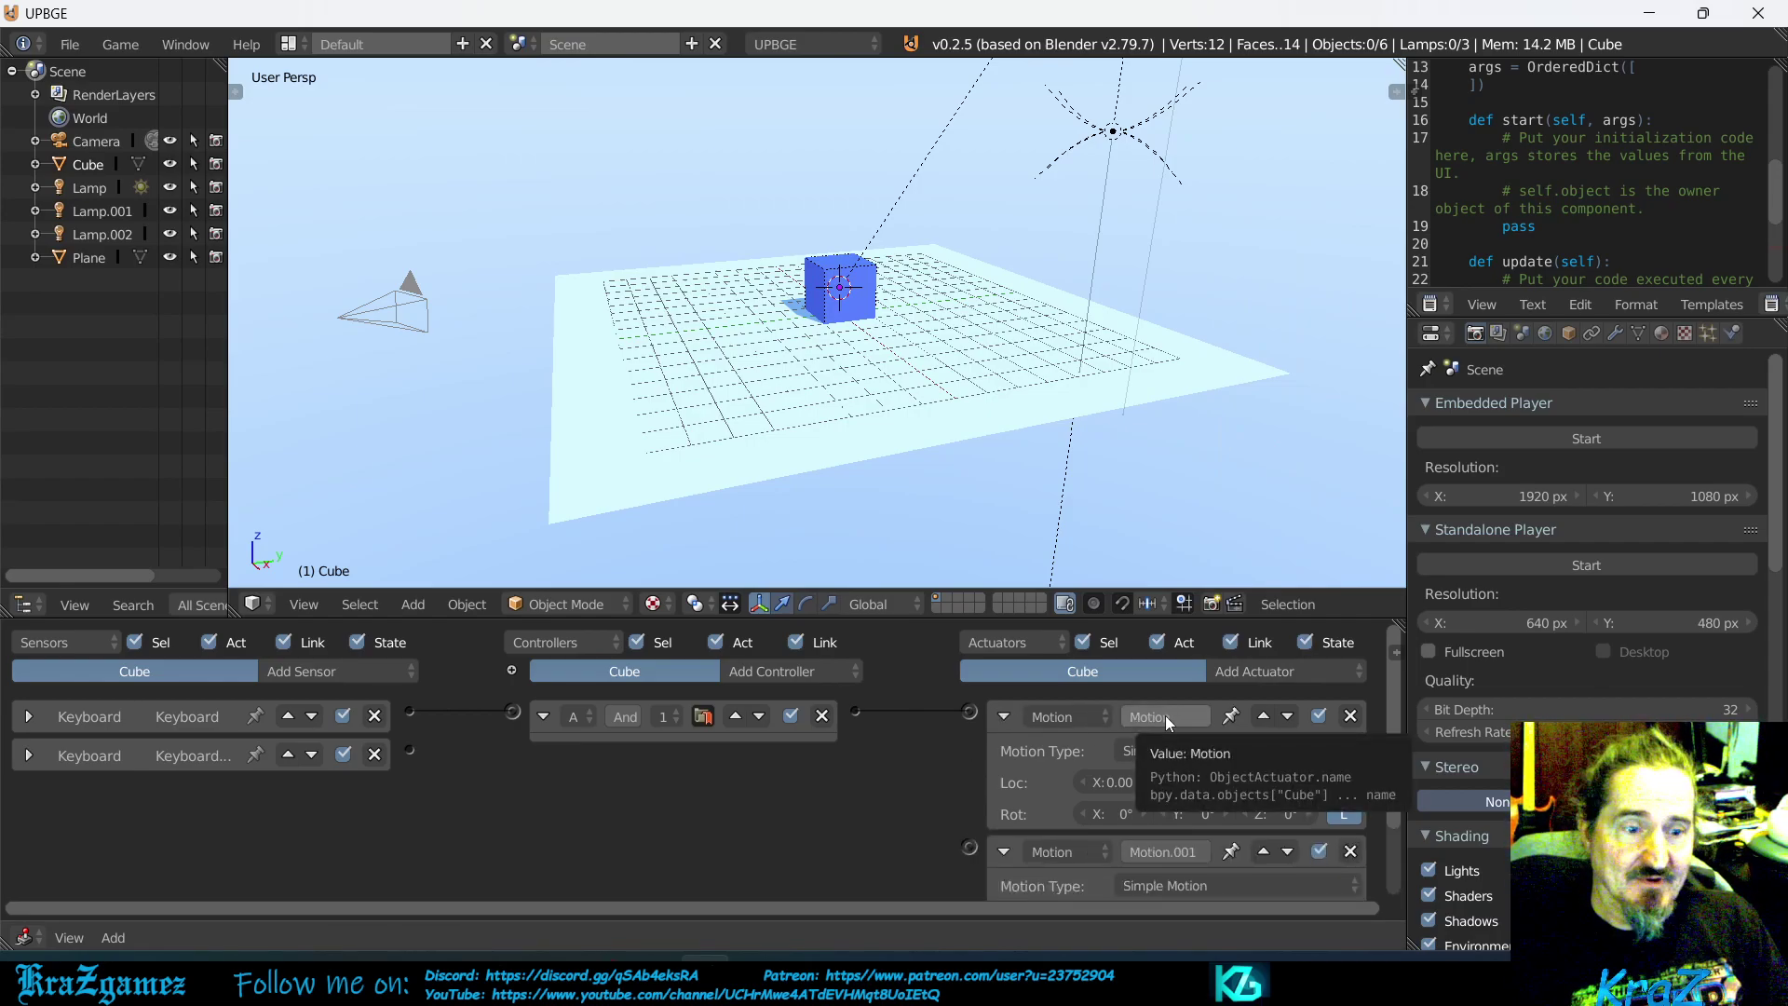
Rename the first Motion actuator Forward and the second one Backward
click(1165, 717)
text(Forward)
key(Return)
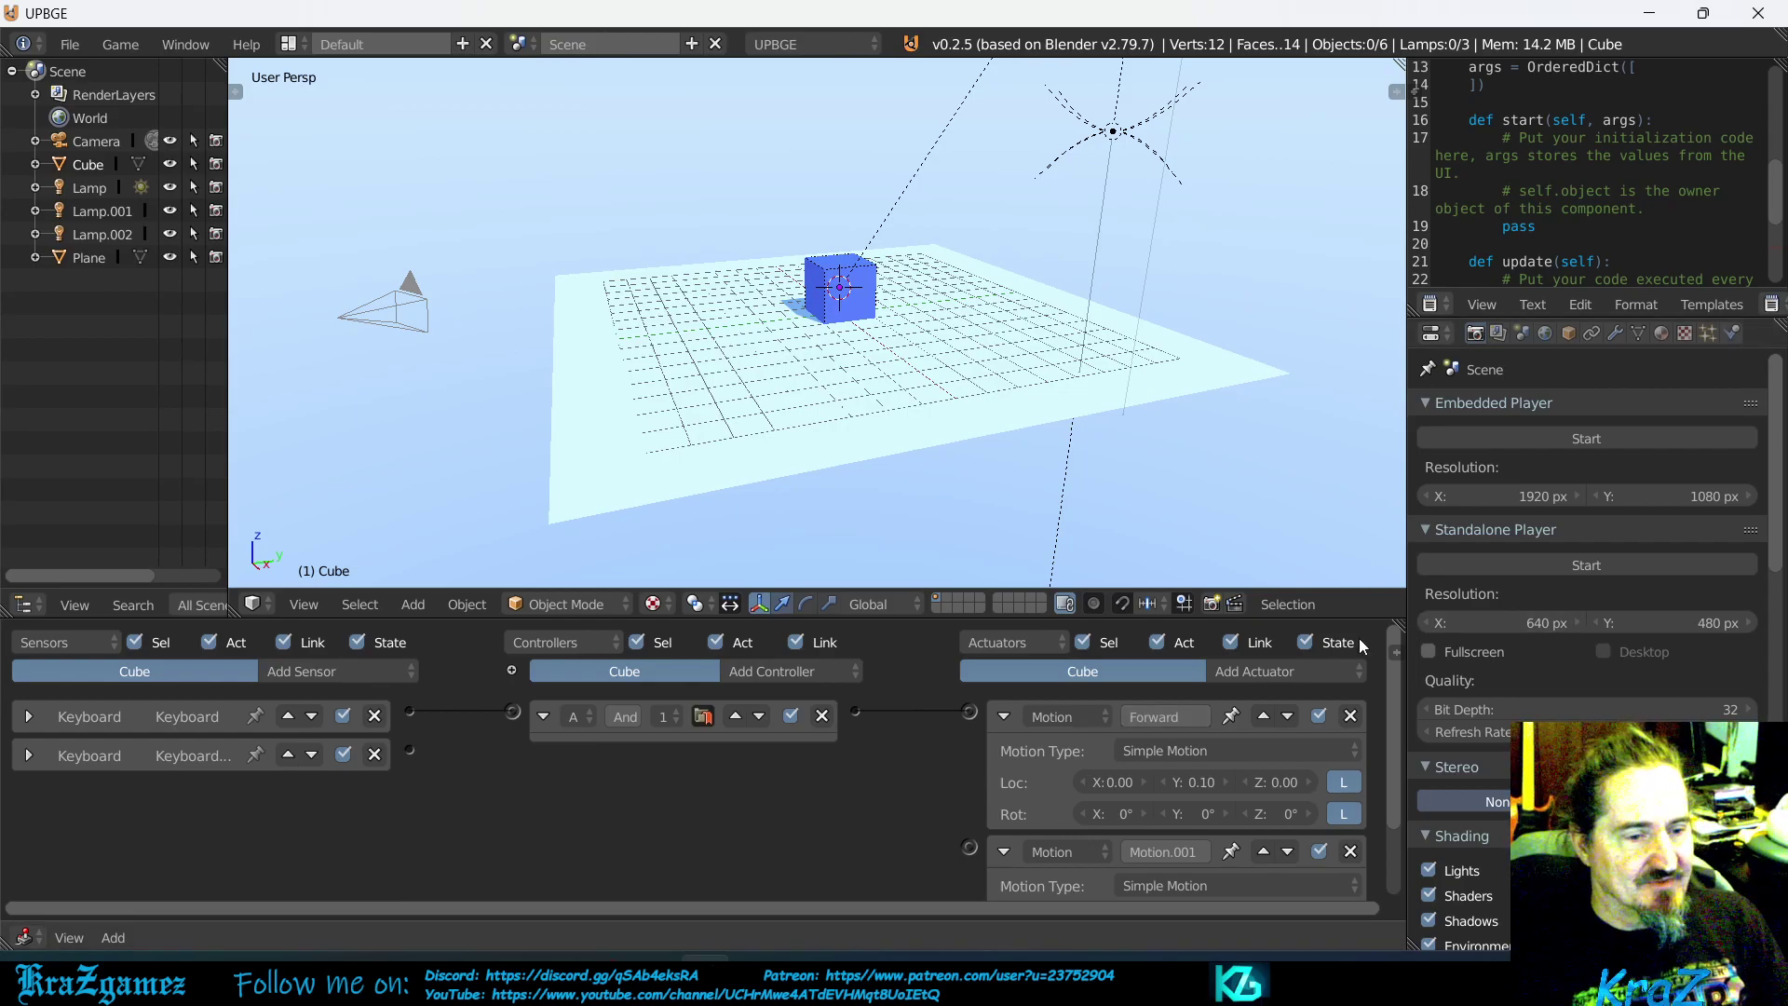
click(1002, 718)
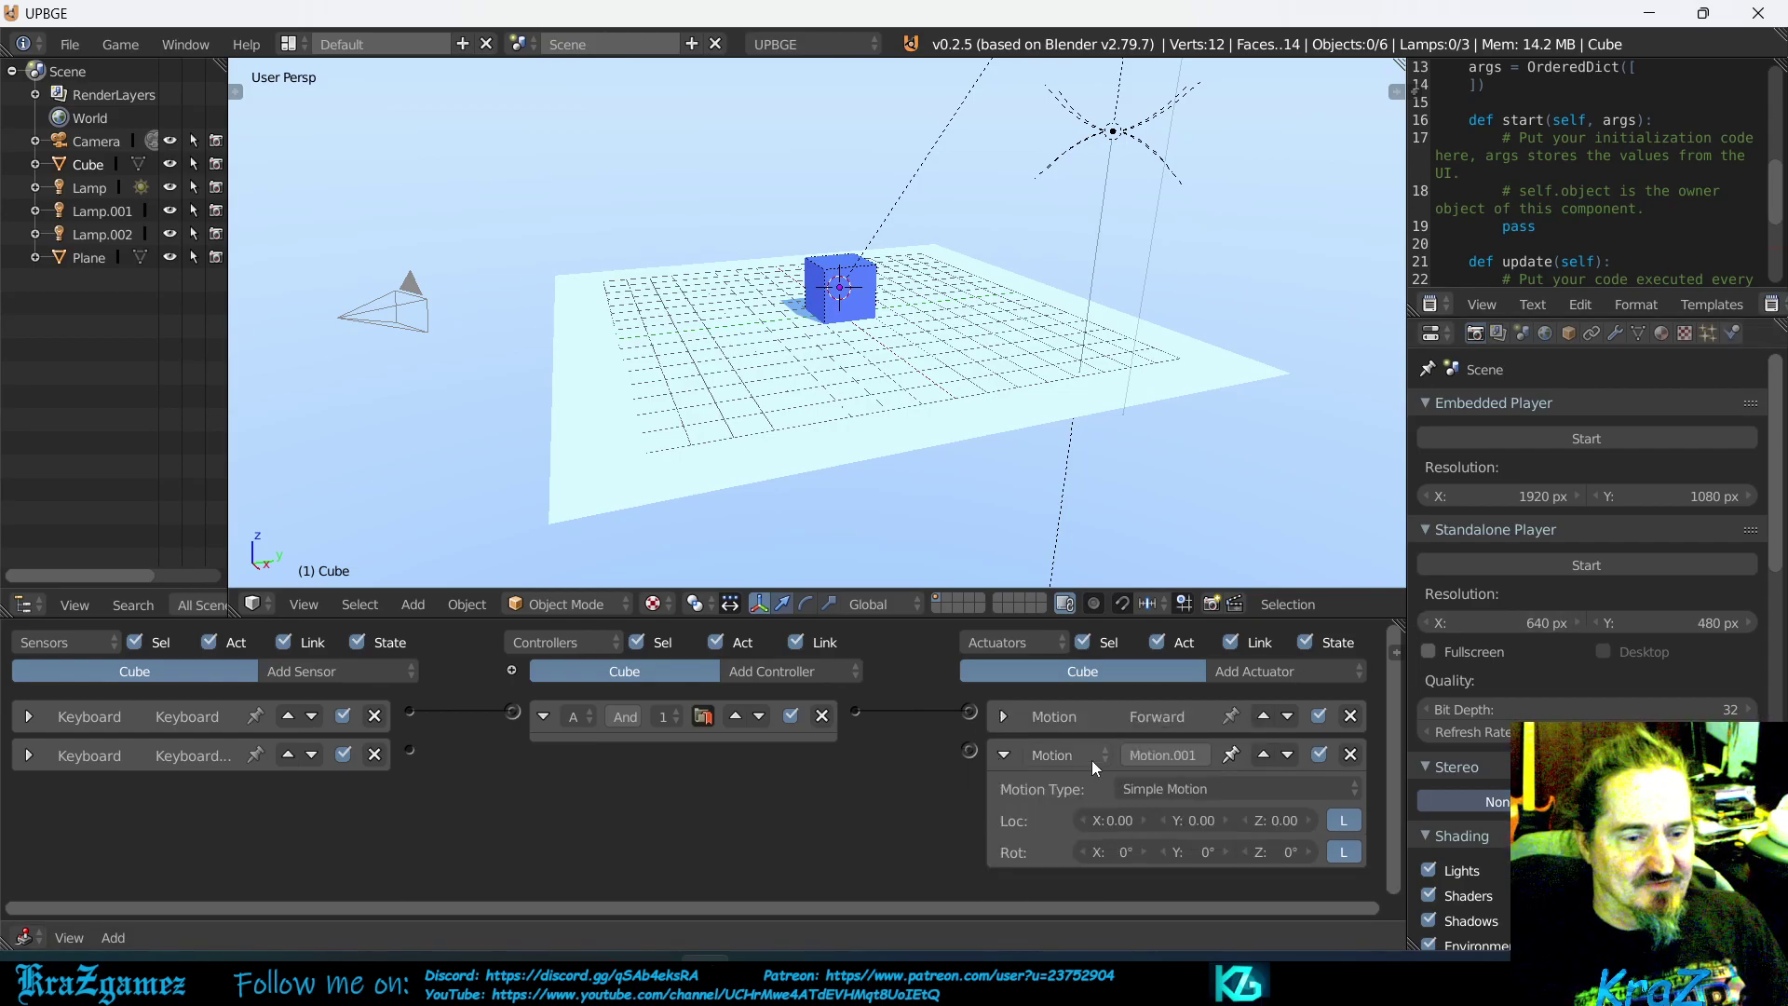
click(1188, 756)
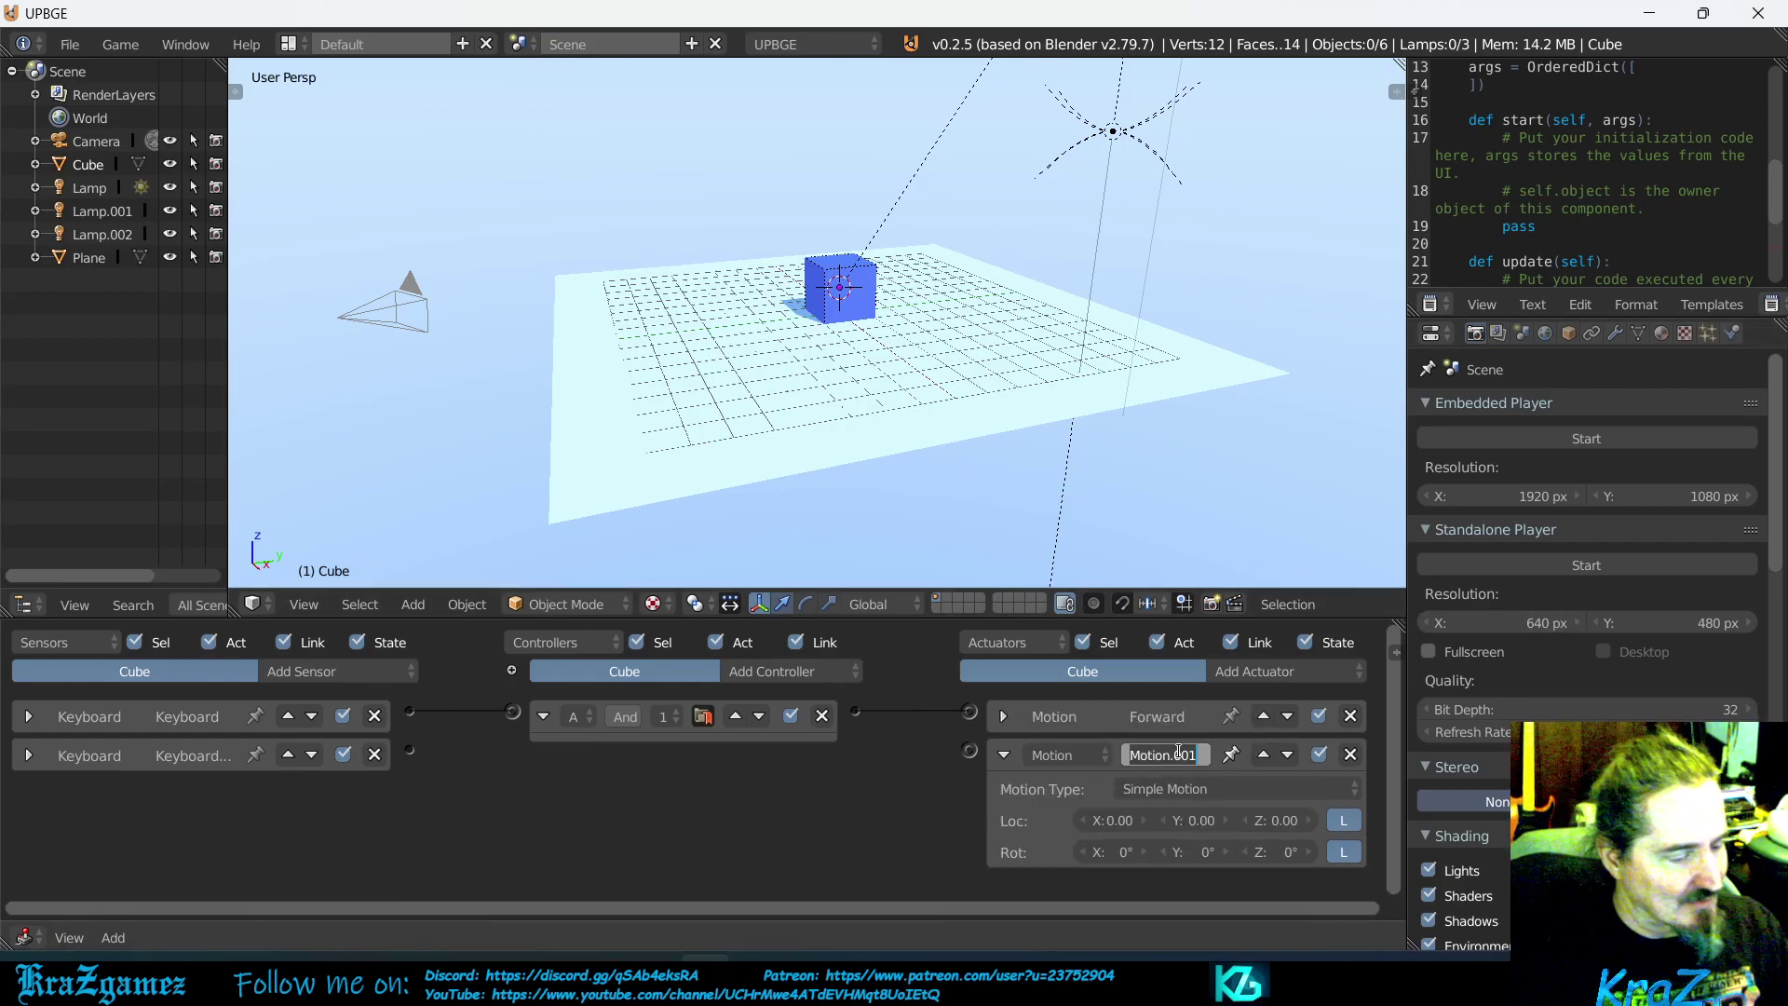
text(Backward)
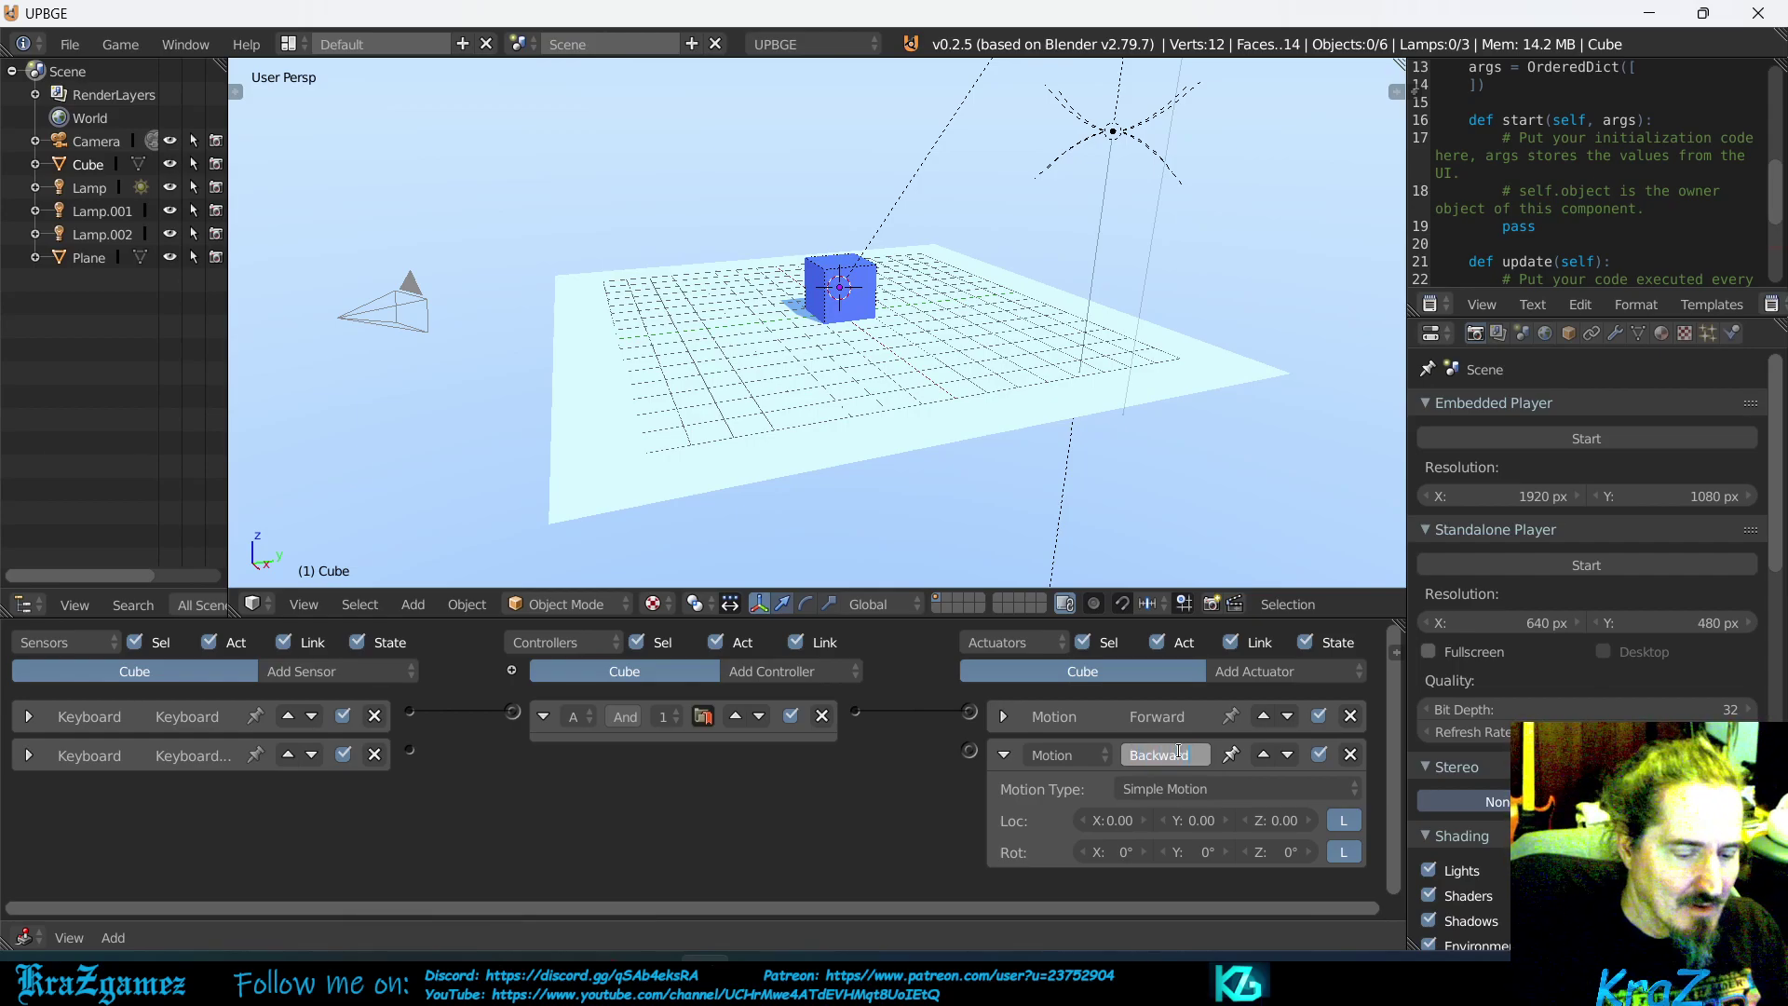
key(Return)
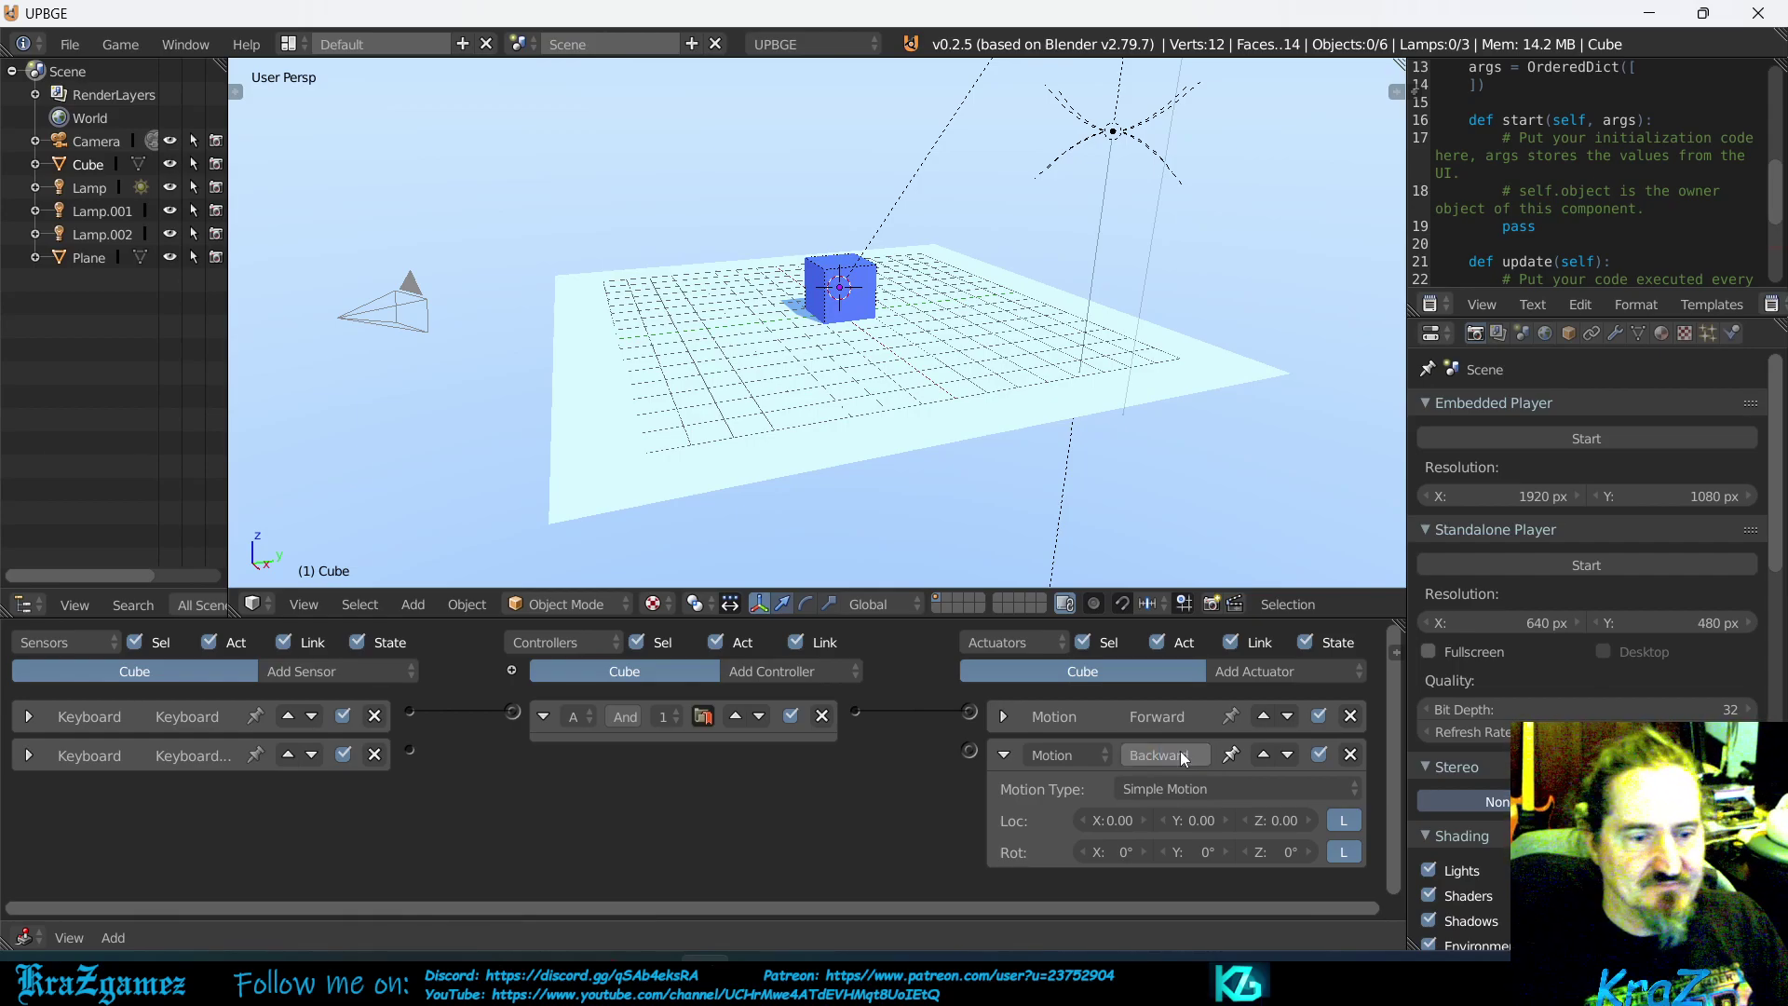
Add a second And controller and link the S Keyboard sensor through it to the Backward actuator
drag(410, 749, 971, 750)
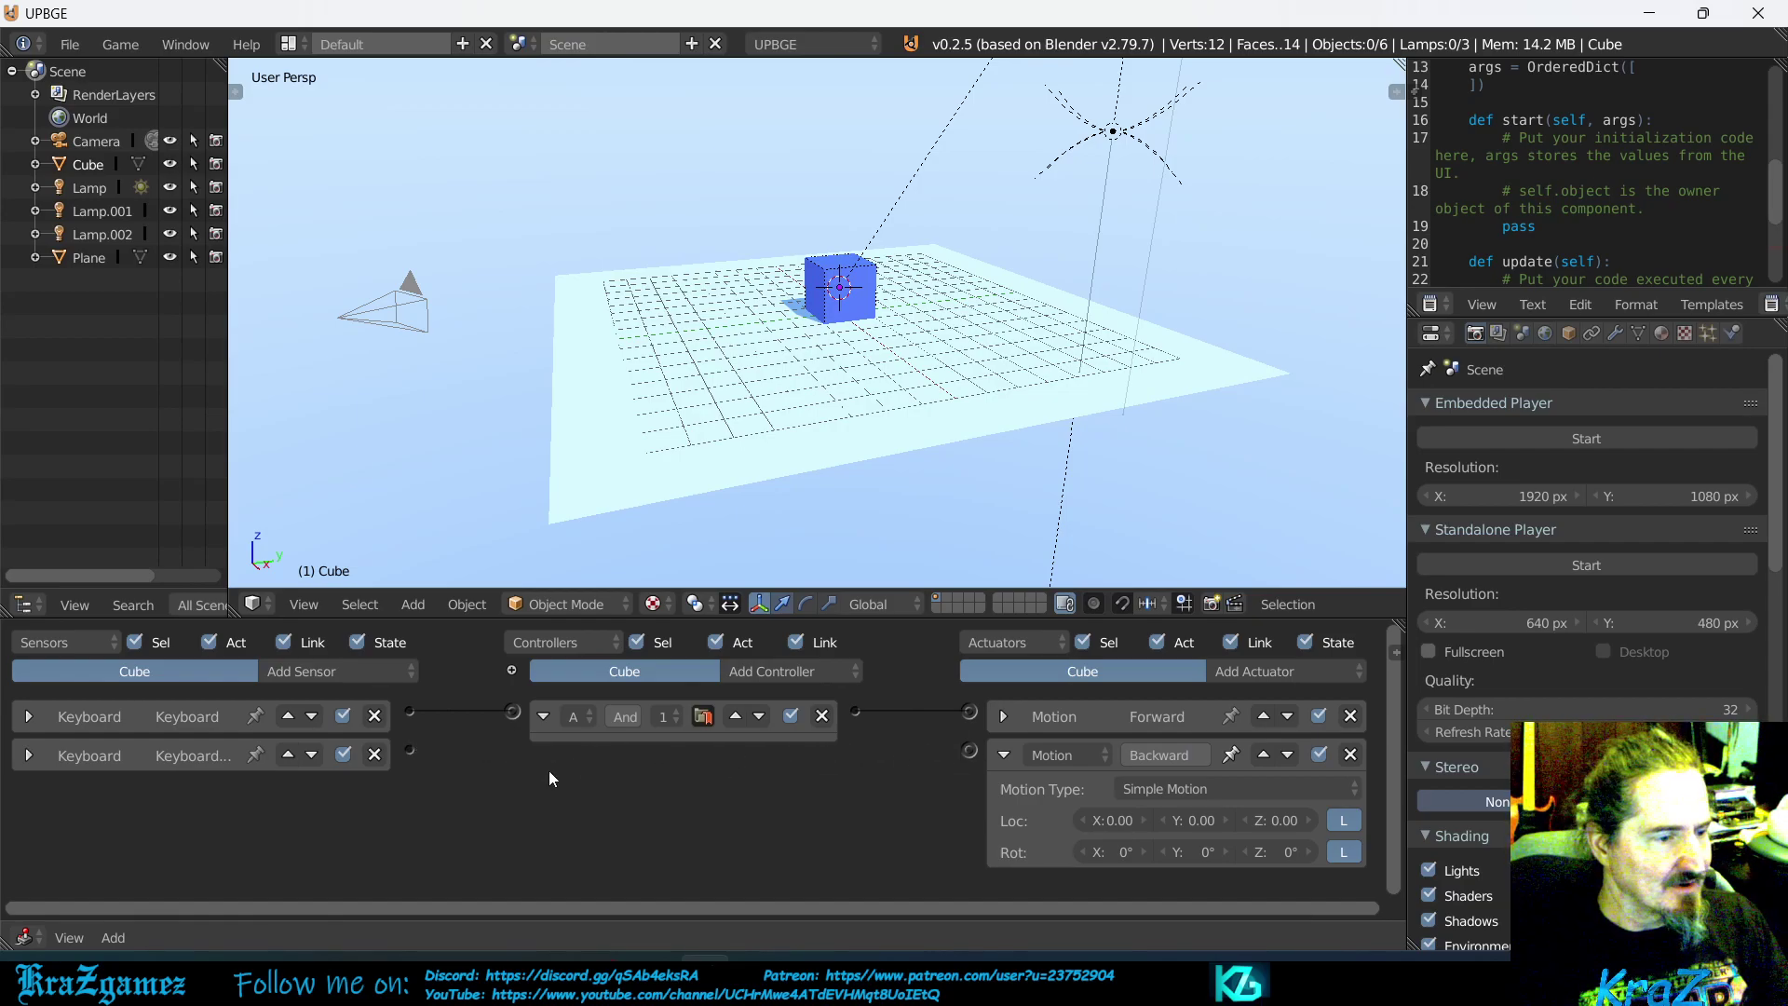
drag(410, 751, 981, 753)
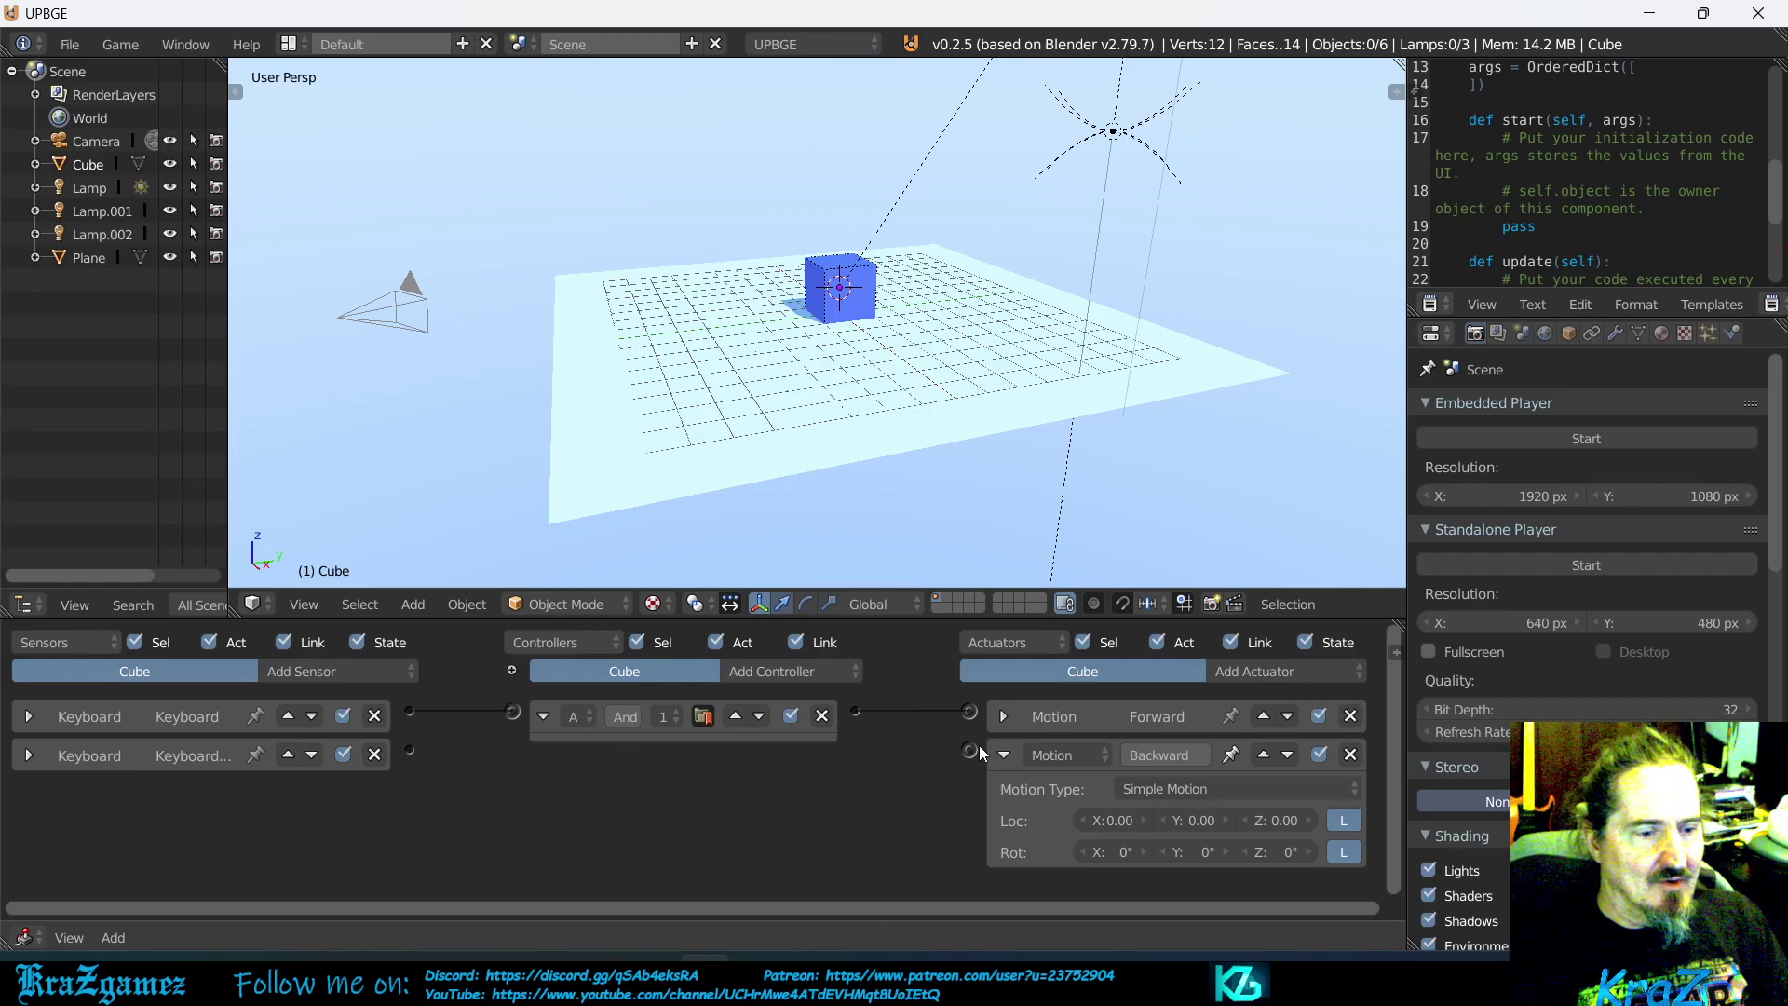
click(791, 674)
click(788, 702)
drag(410, 751, 513, 759)
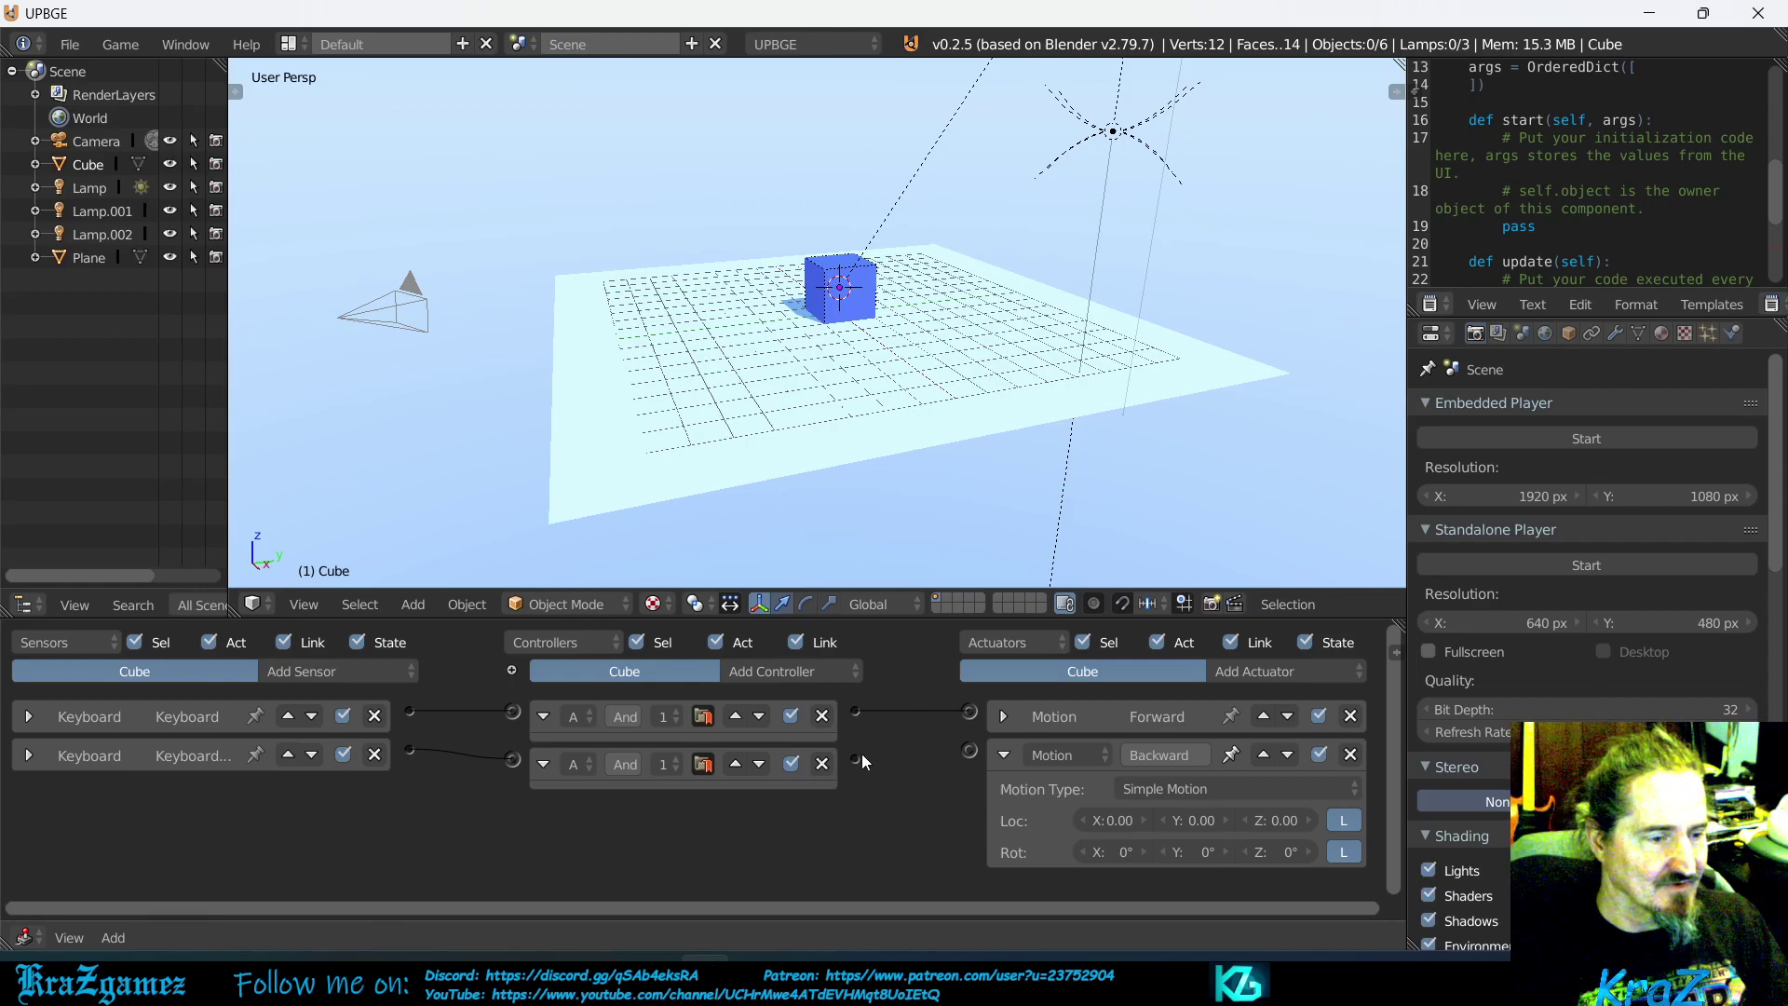
drag(855, 760, 970, 750)
Set the Backward actuator's Y location to -0.10 and collapse it along with both And controllers
drag(544, 719, 547, 773)
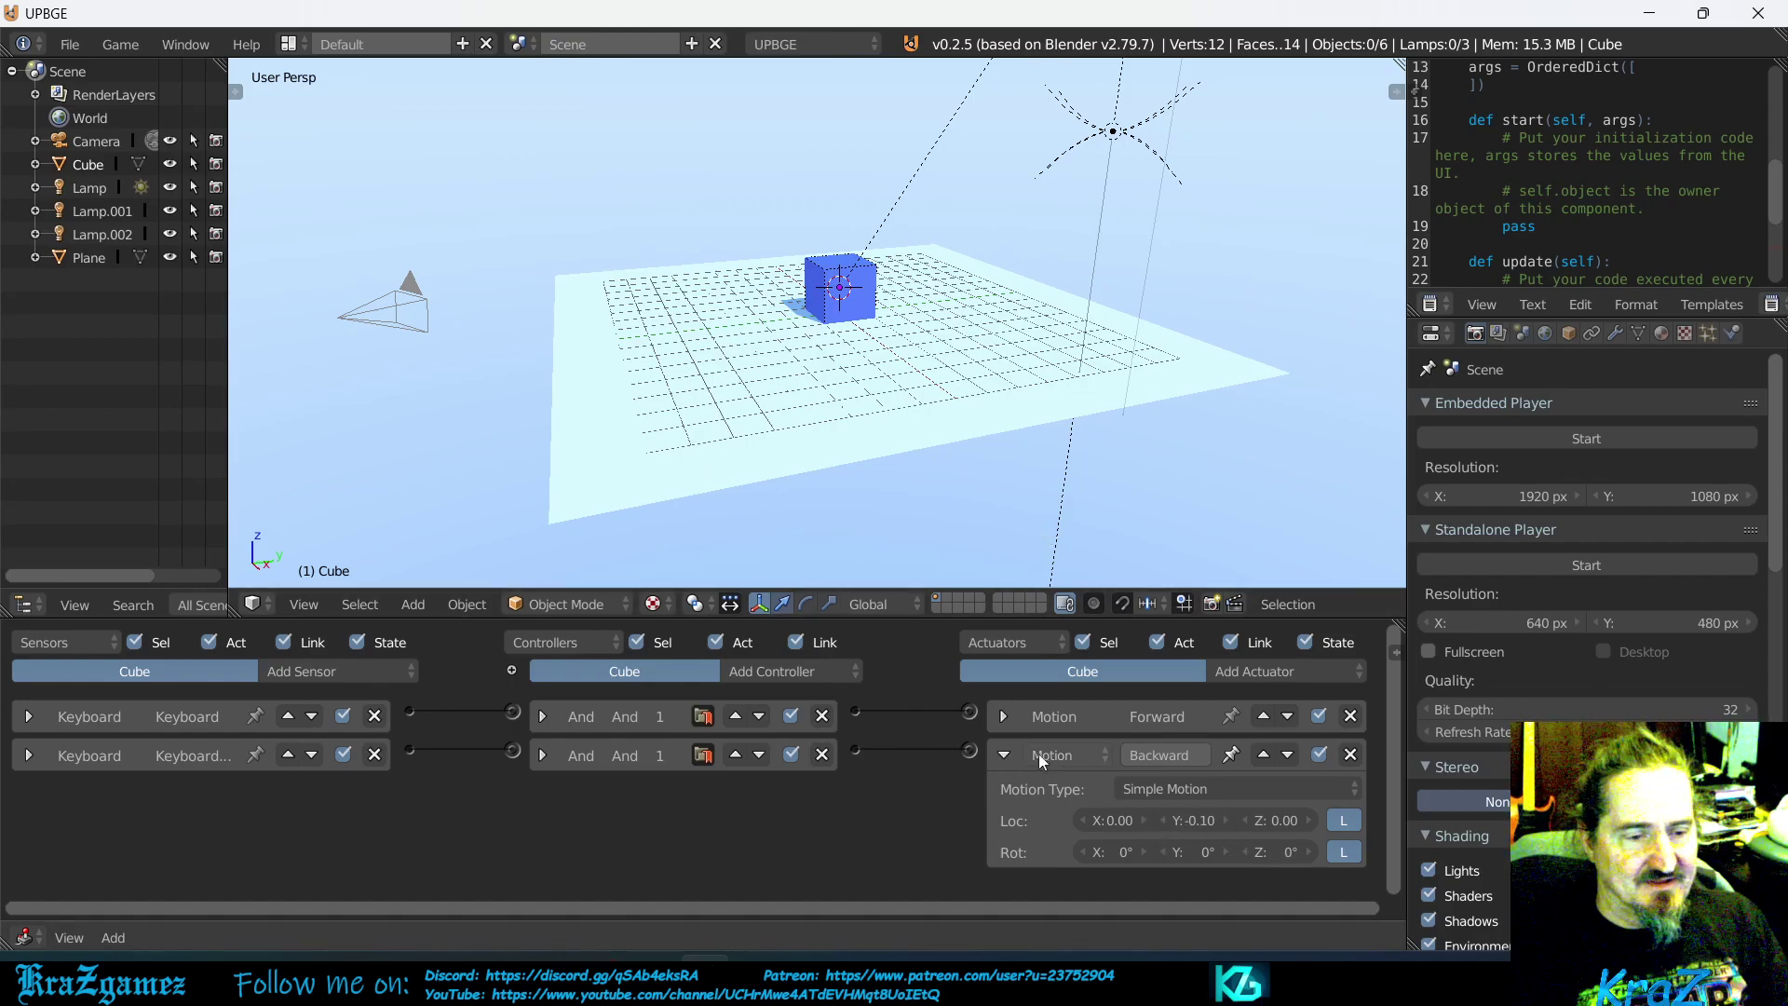
click(1004, 751)
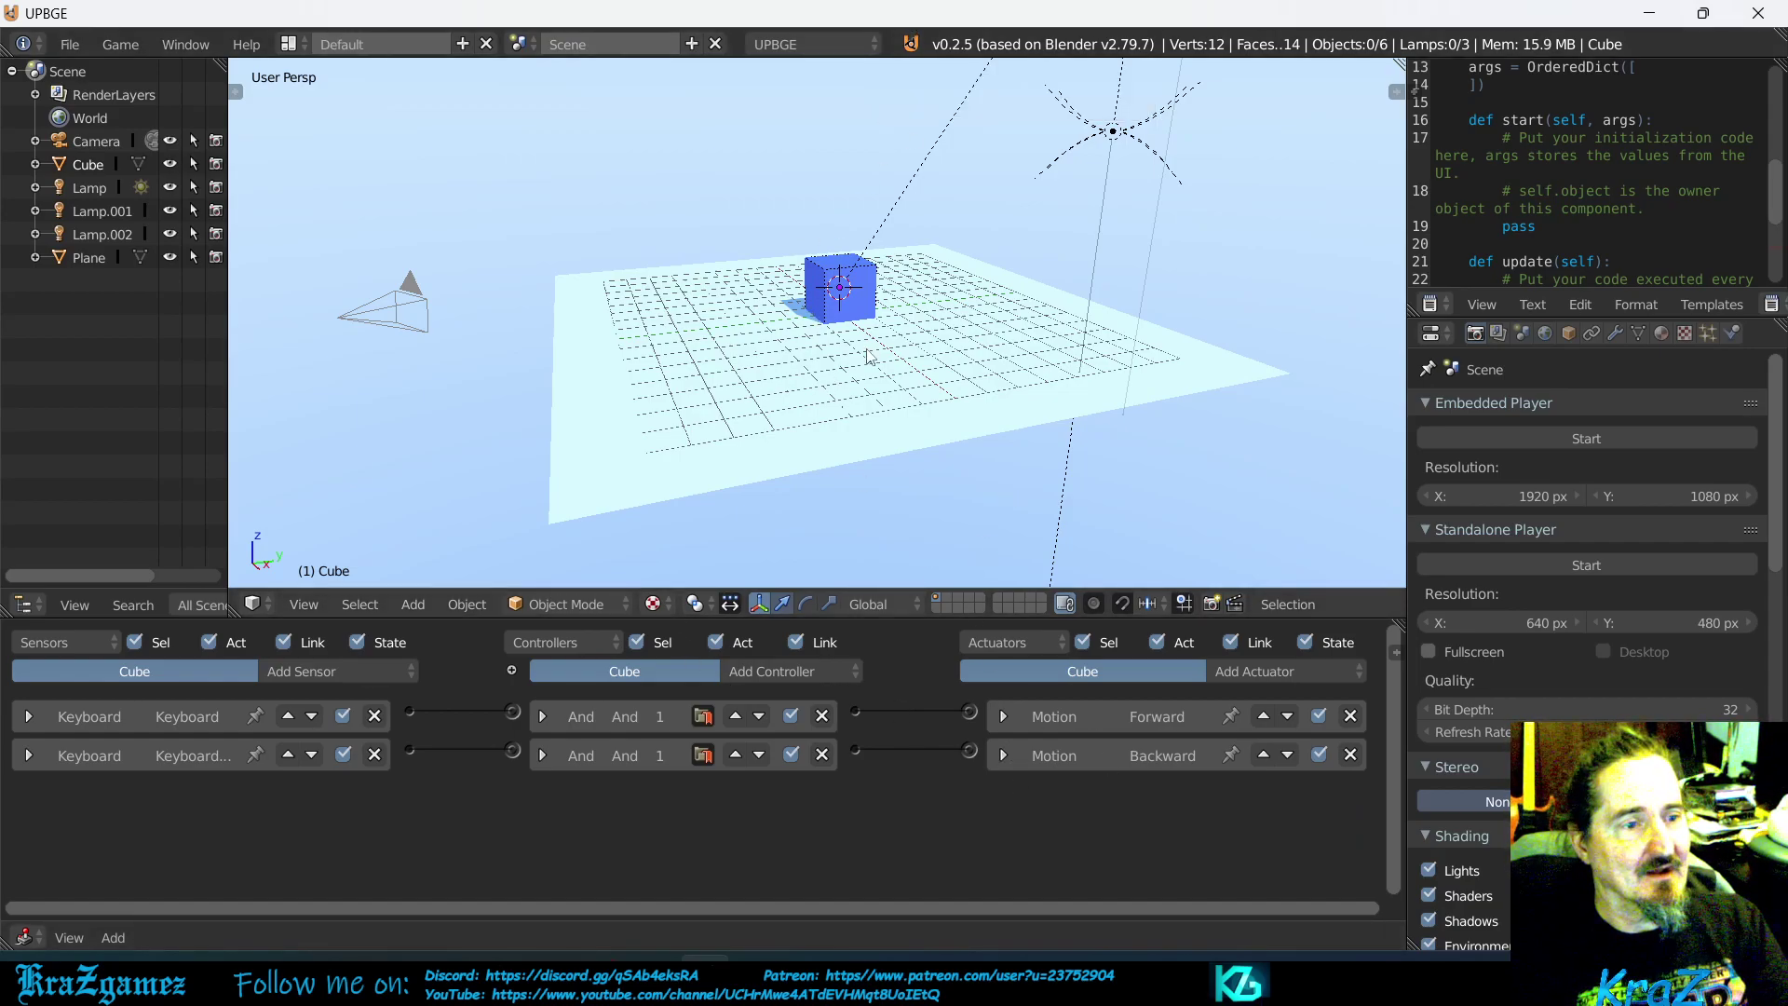
Run the game in the viewport and test moving the cube forward with W and backward with S
key(p)
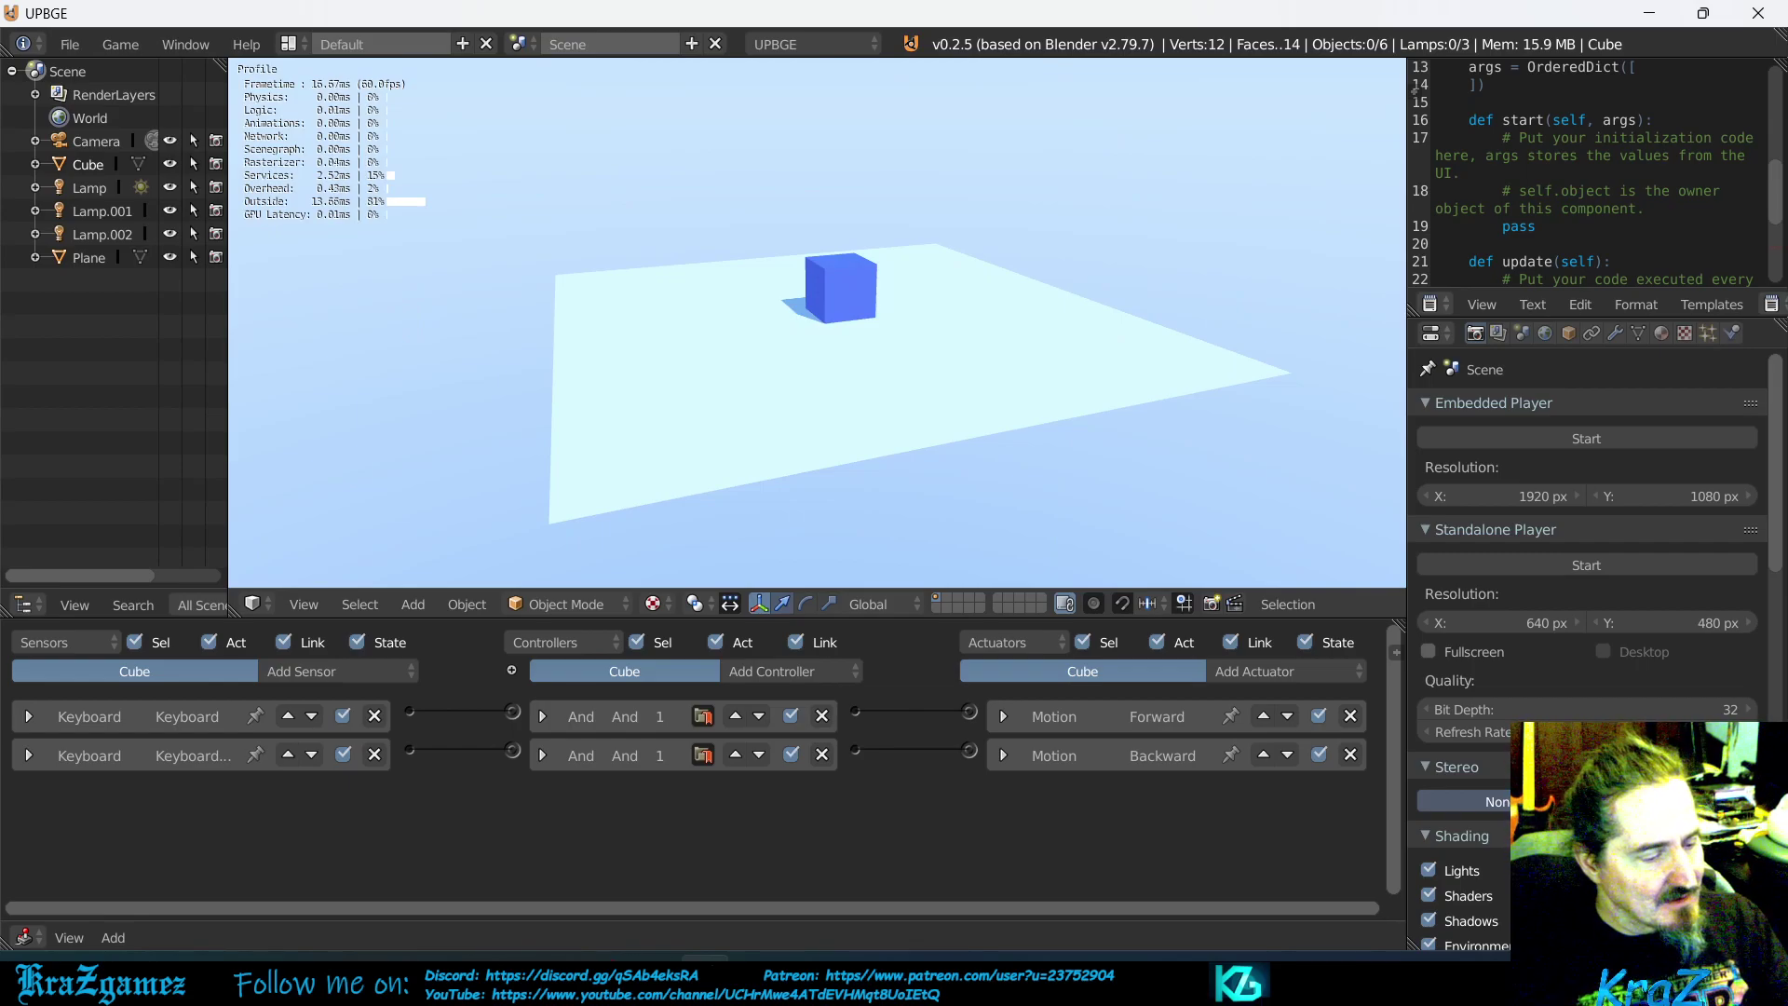
key(w)
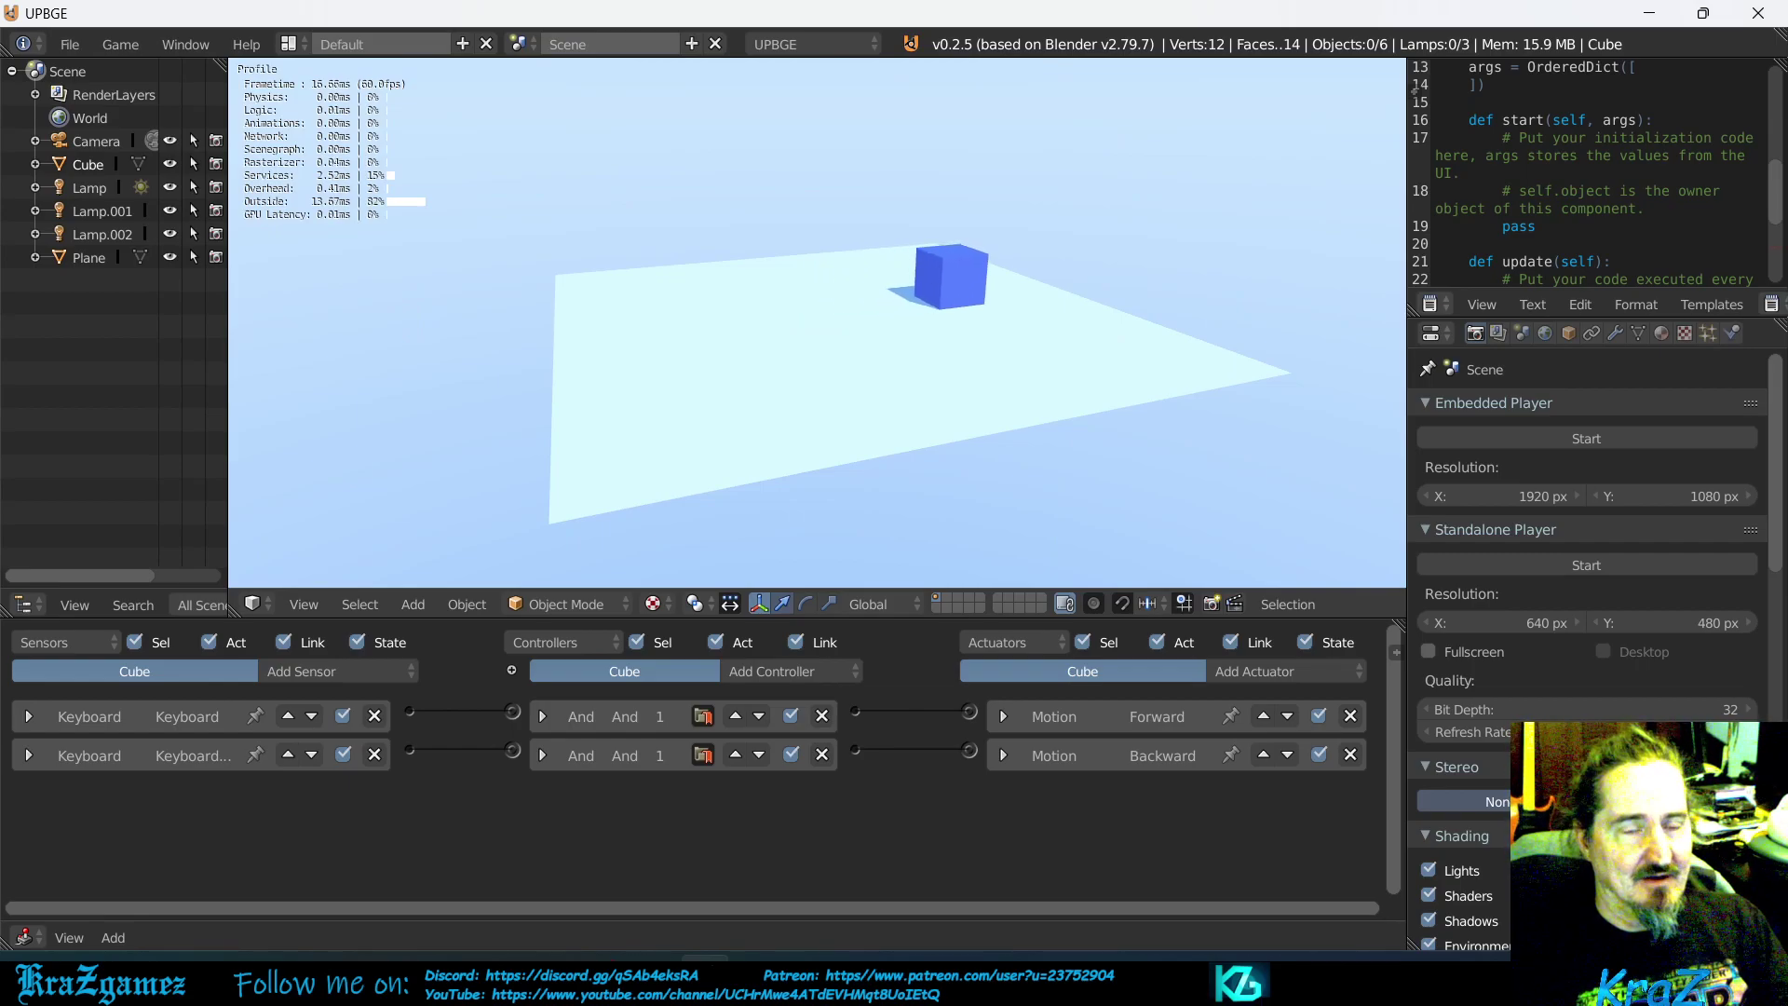
key(s)
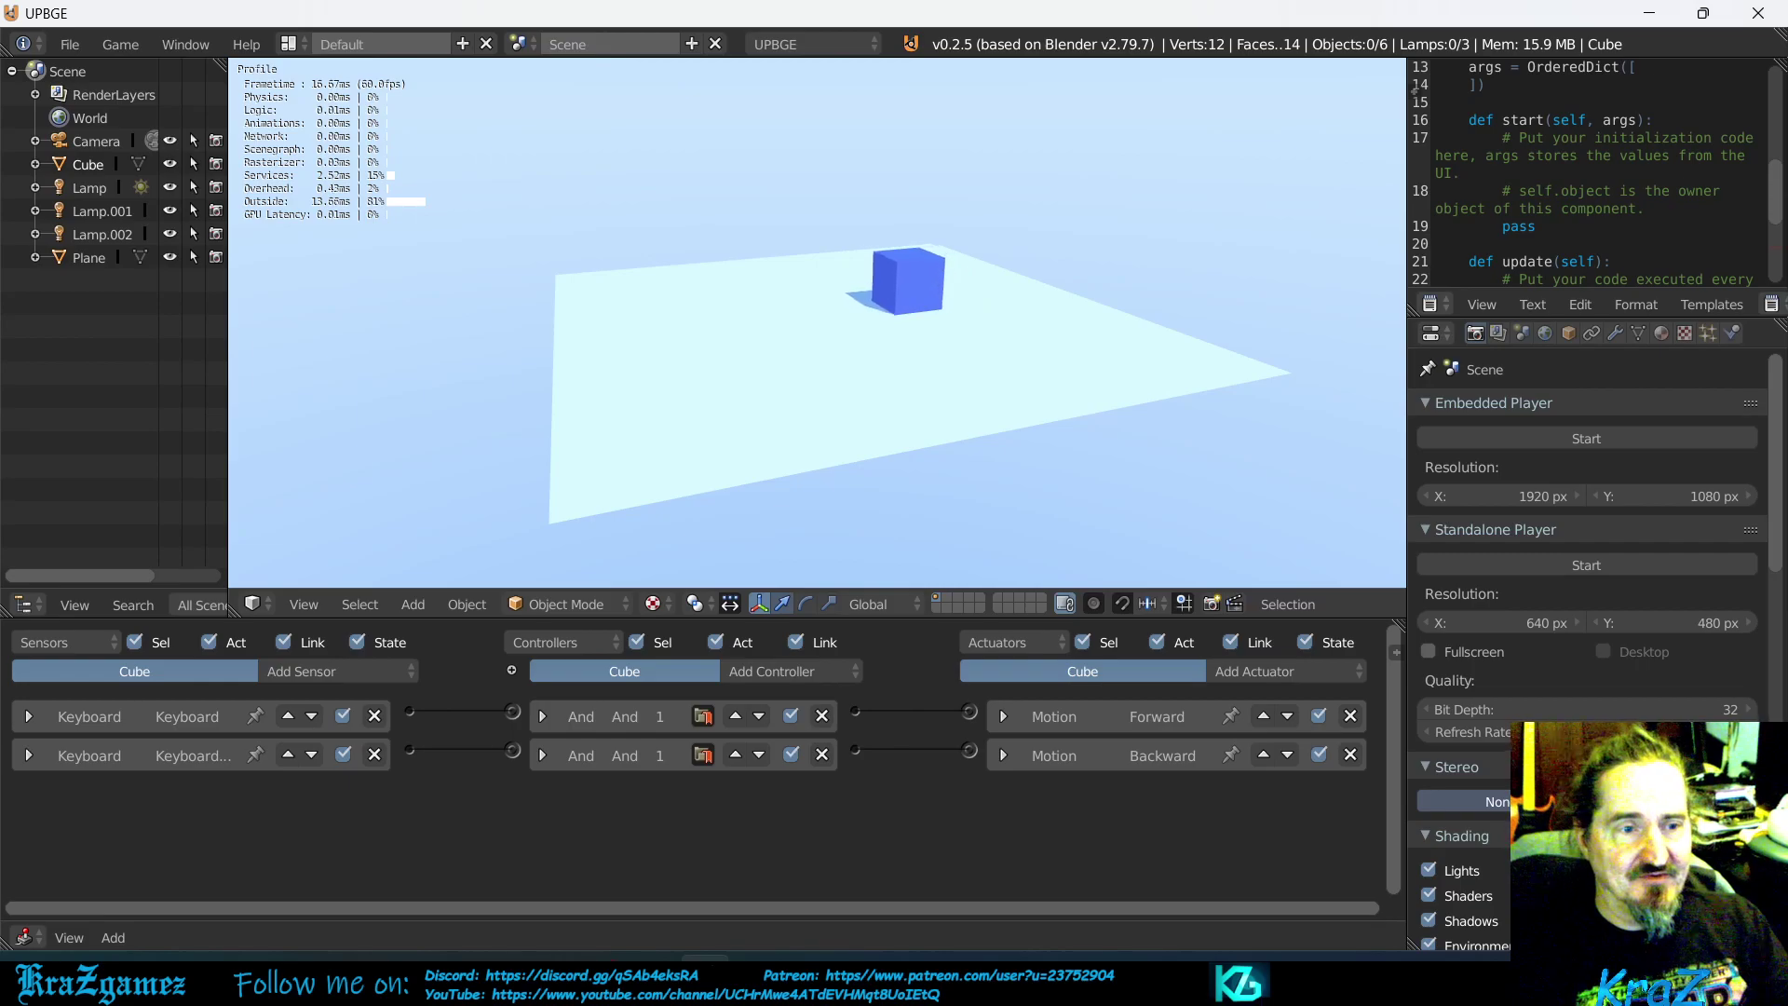
key(w)
key(s)
key(w)
key(s)
key(w)
key(s)
key(w)
key(s)
key(w)
key(s)
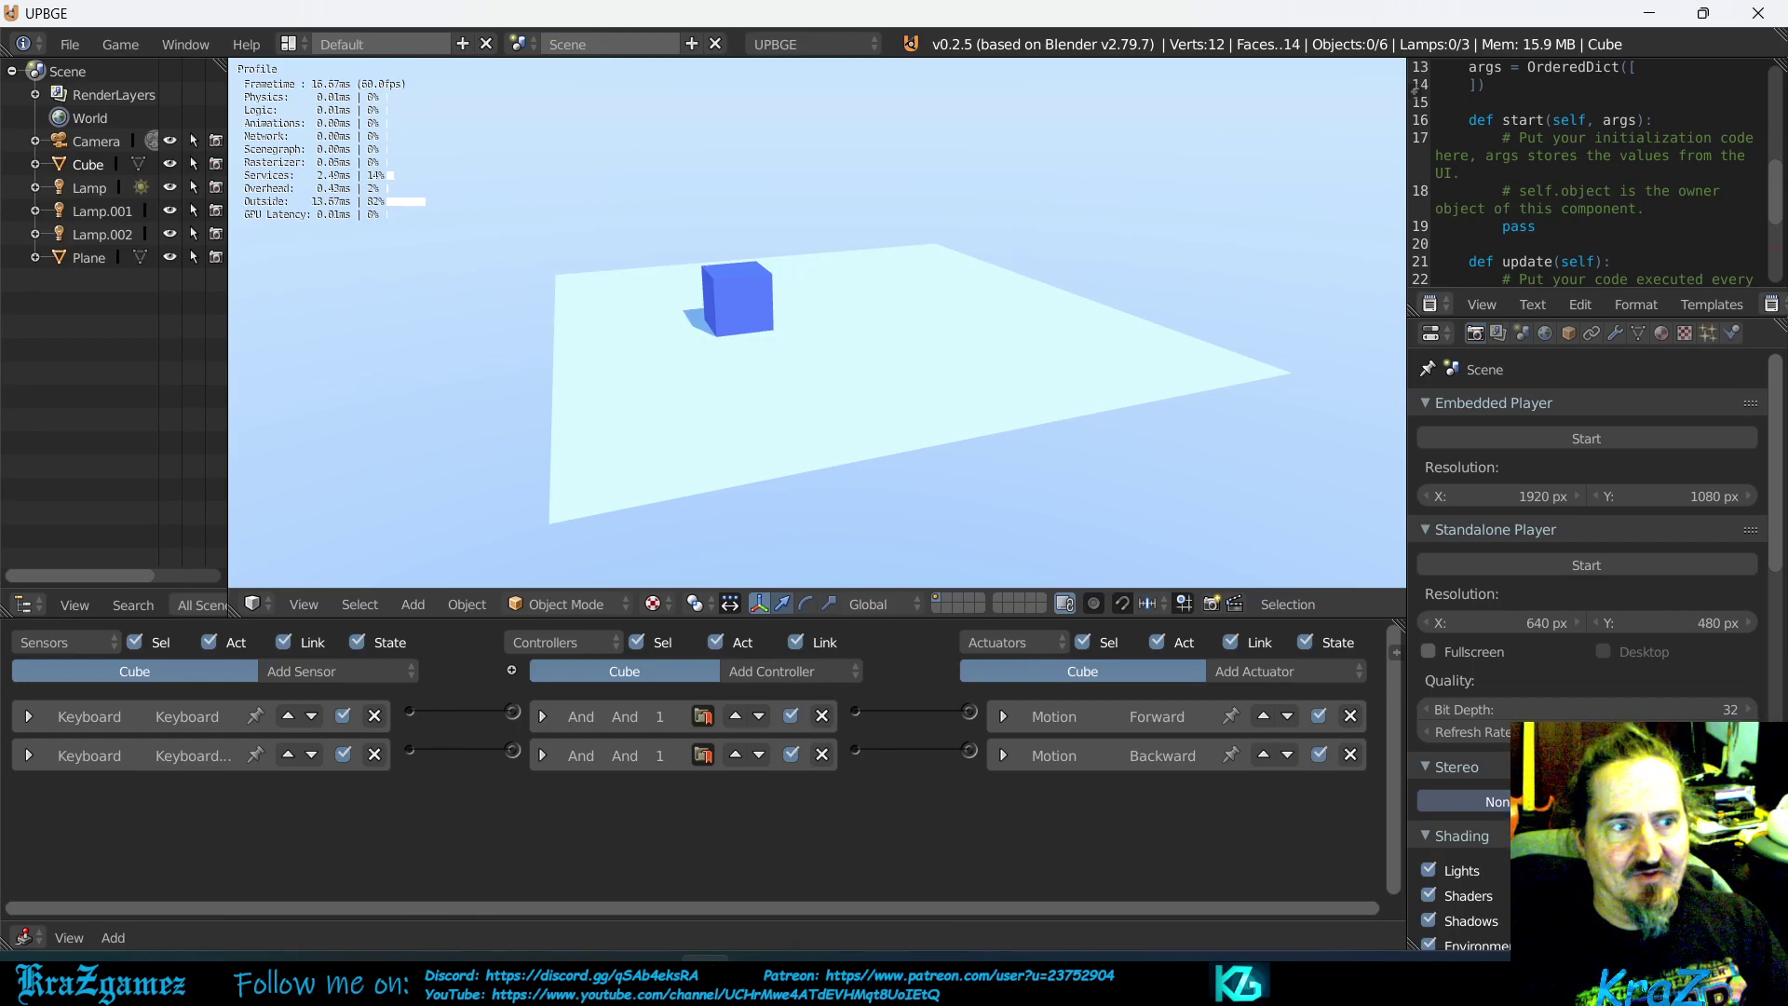
key(w)
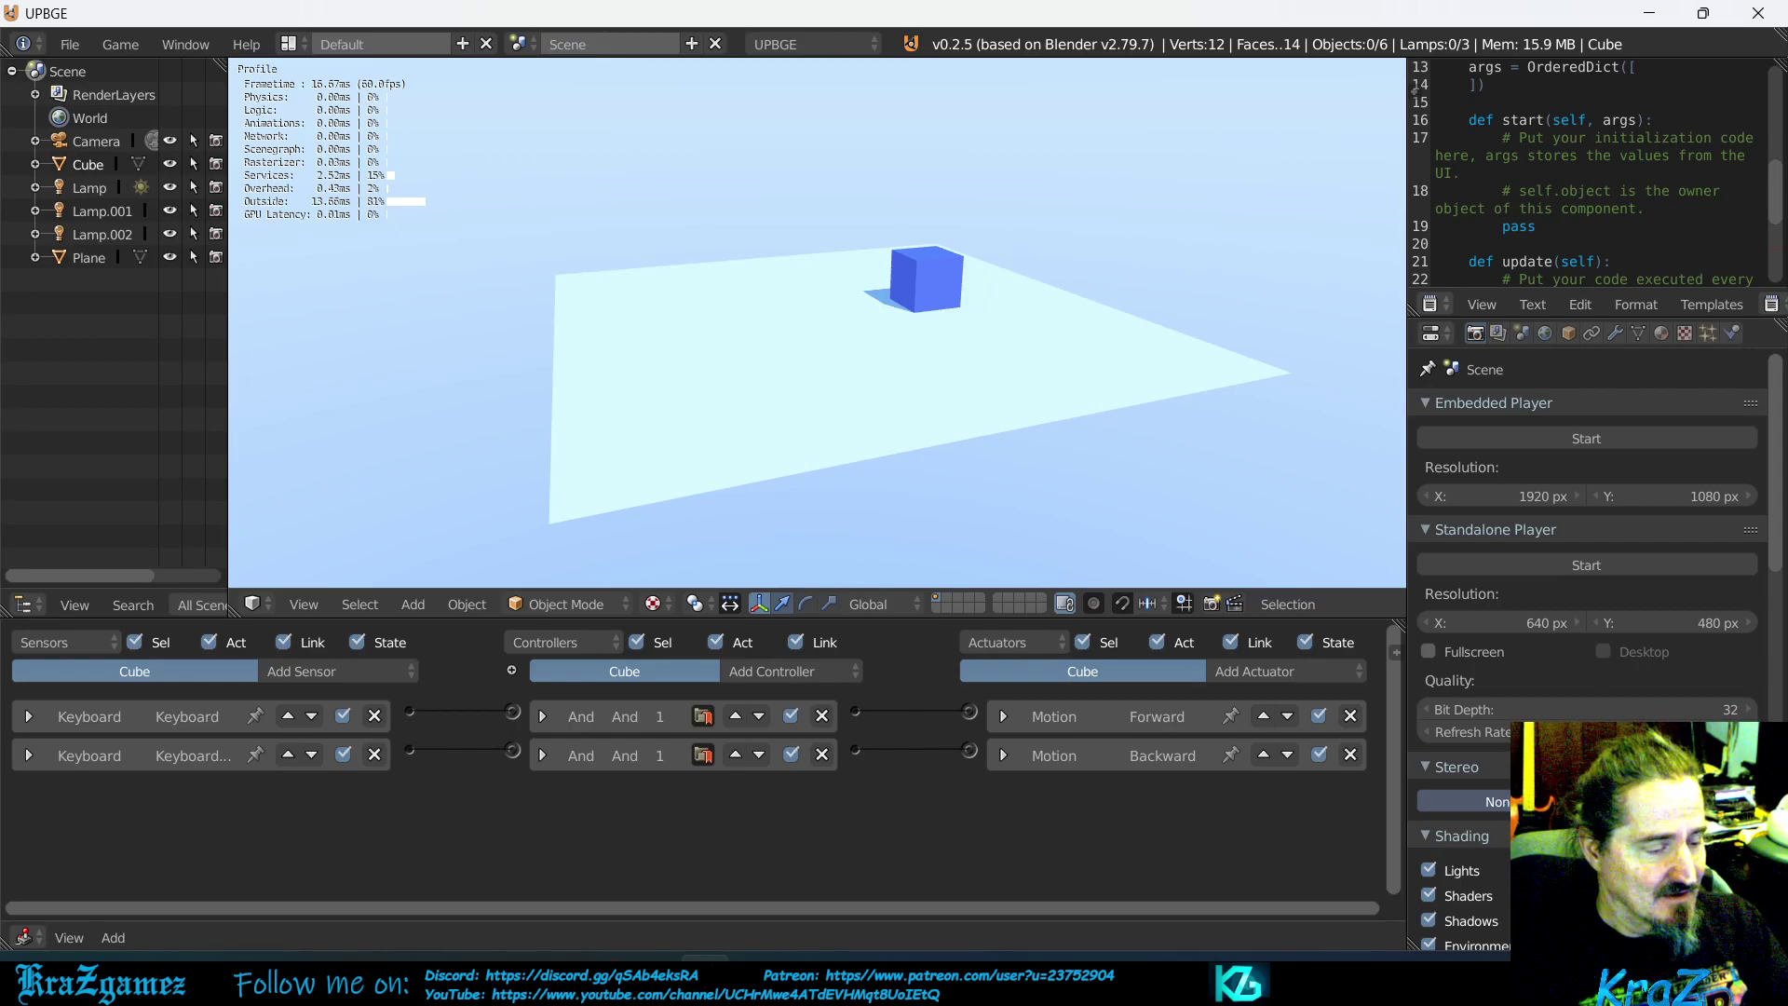
key(s)
key(w)
key(s)
key(w)
key(s)
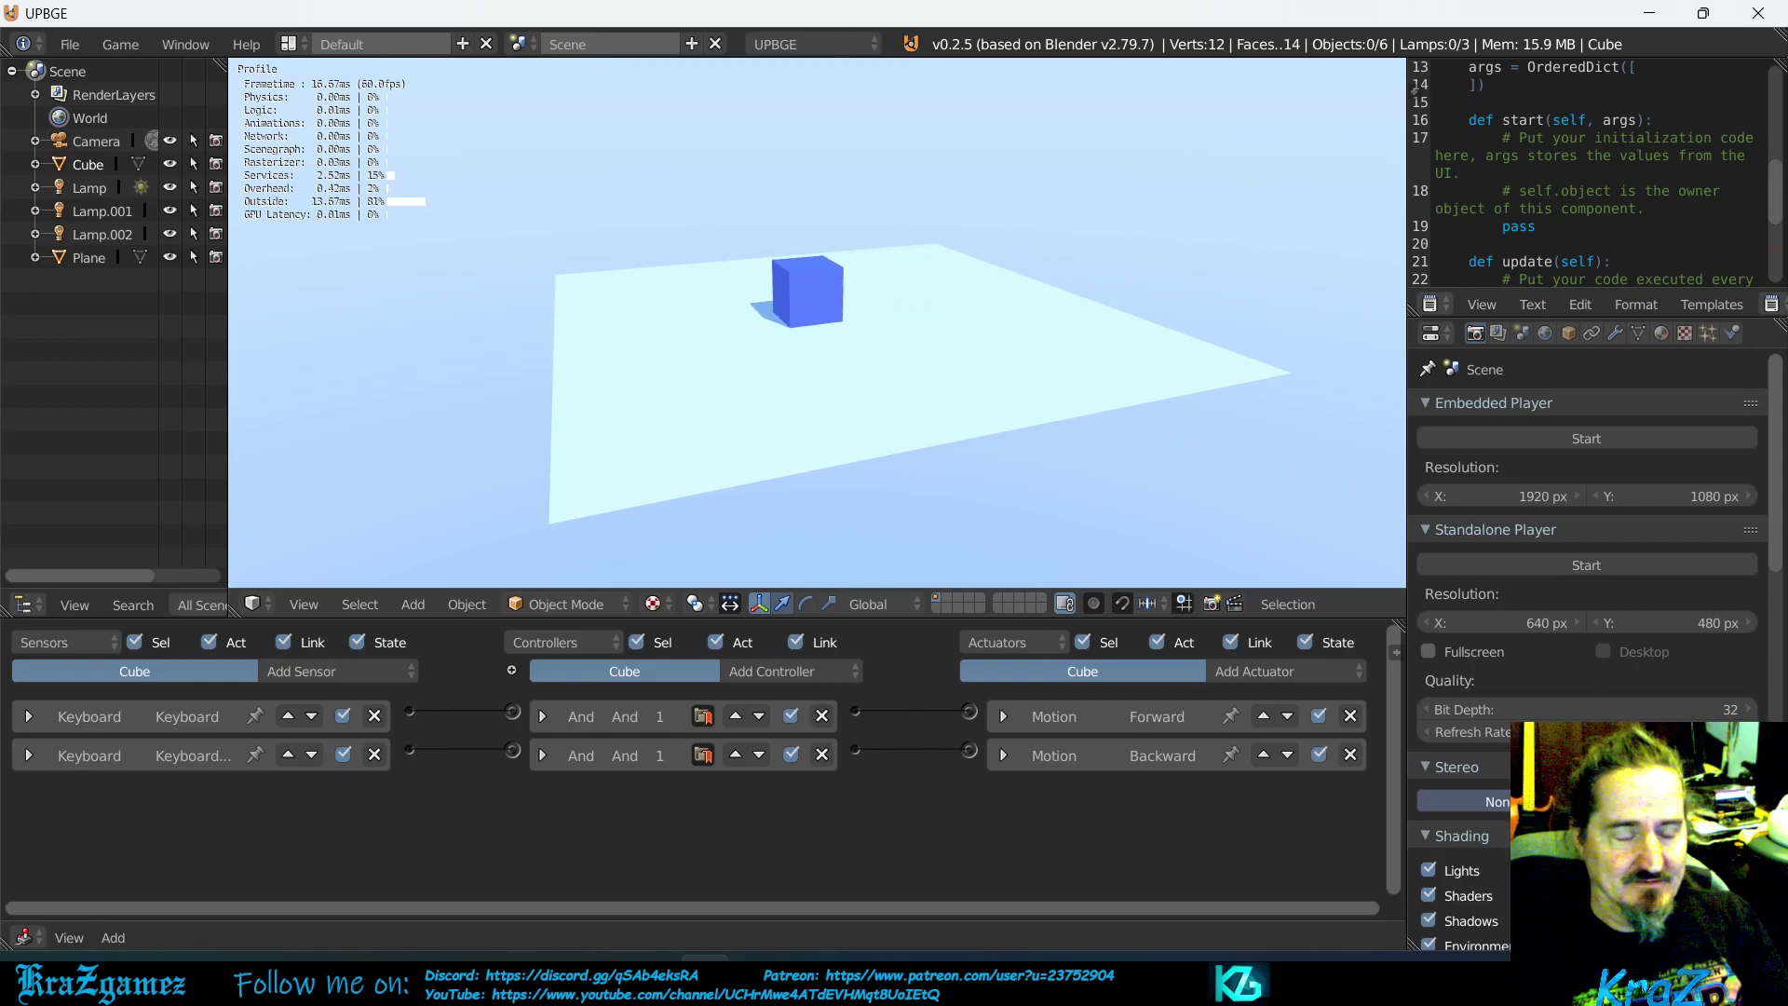
Stop the game and set the Forward actuator's Y location to 0.00 and Y rotation to 0.5°, collapsing it again
key(Escape)
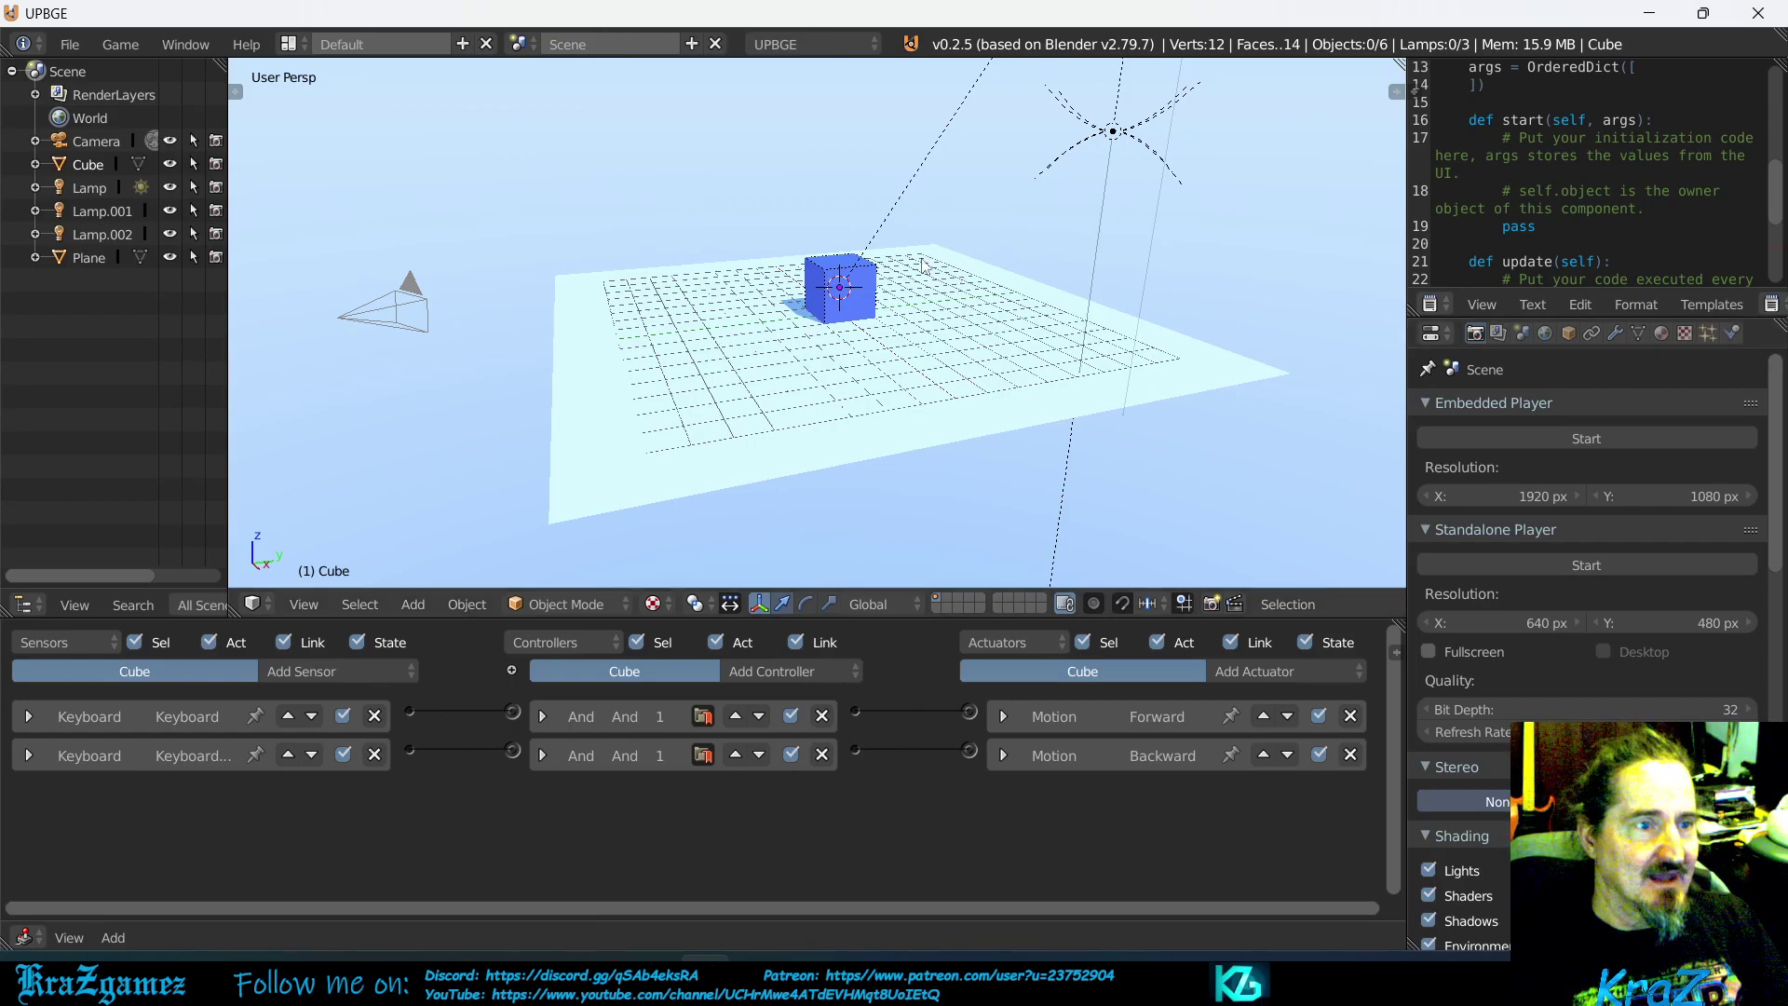
click(1004, 716)
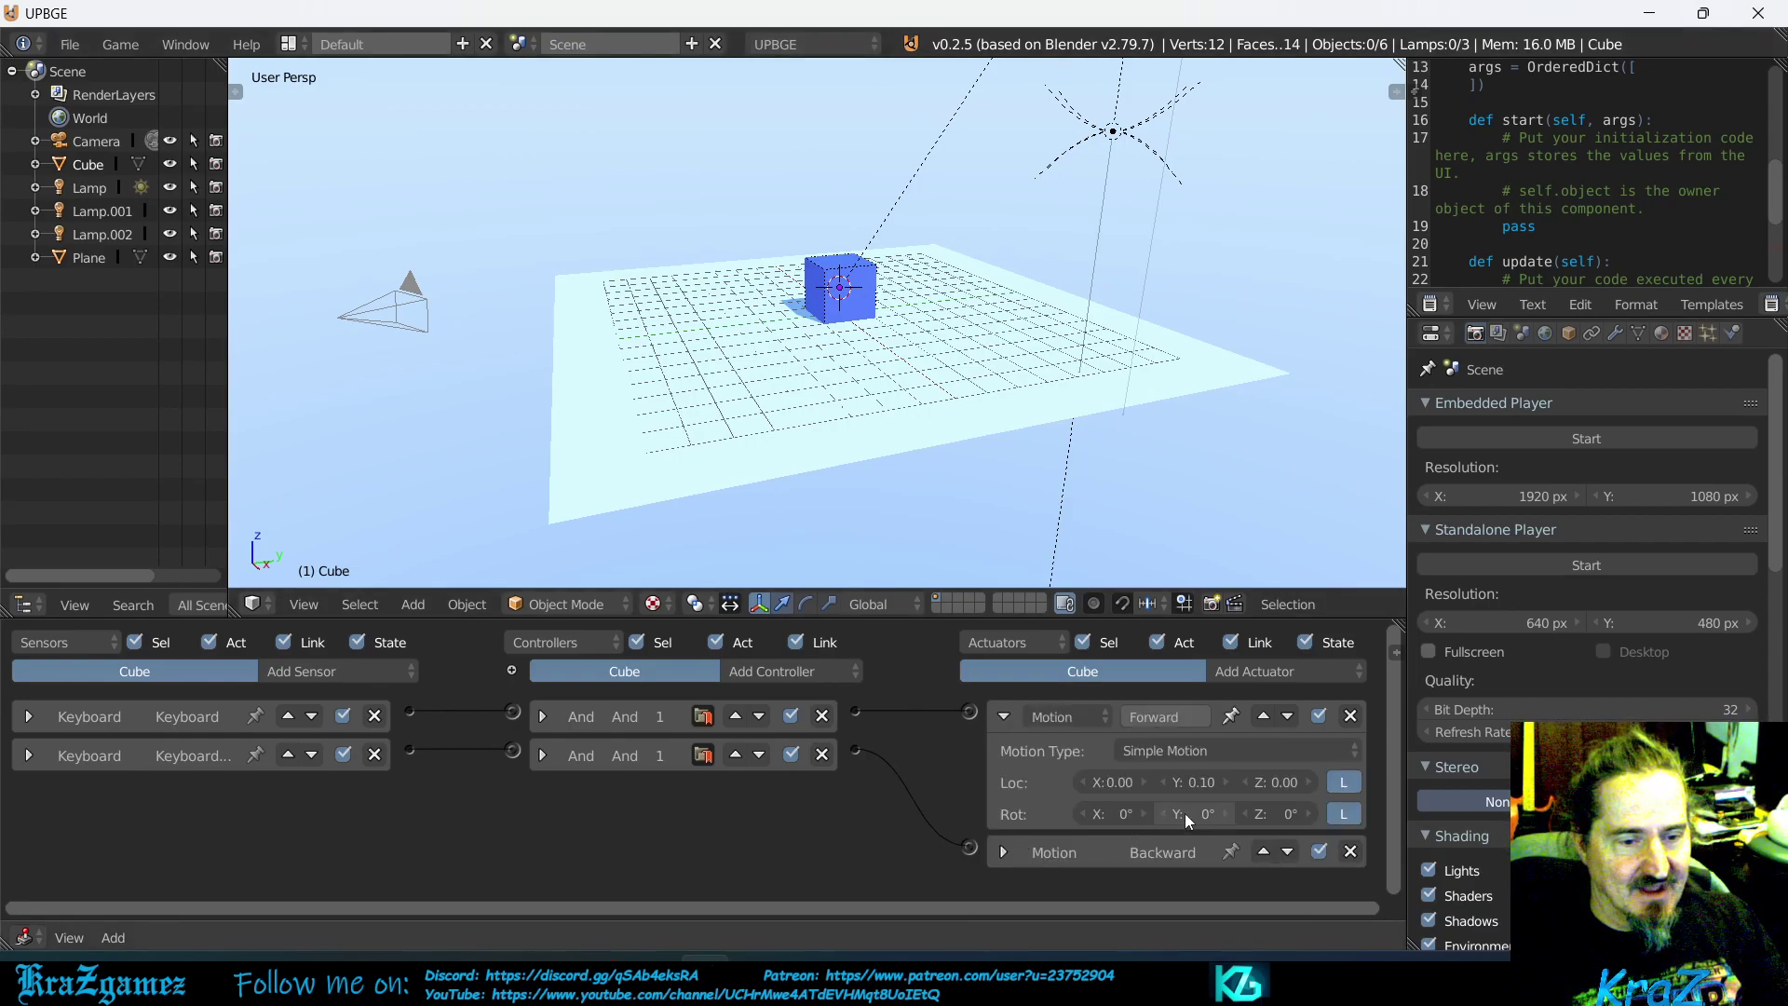
click(1166, 782)
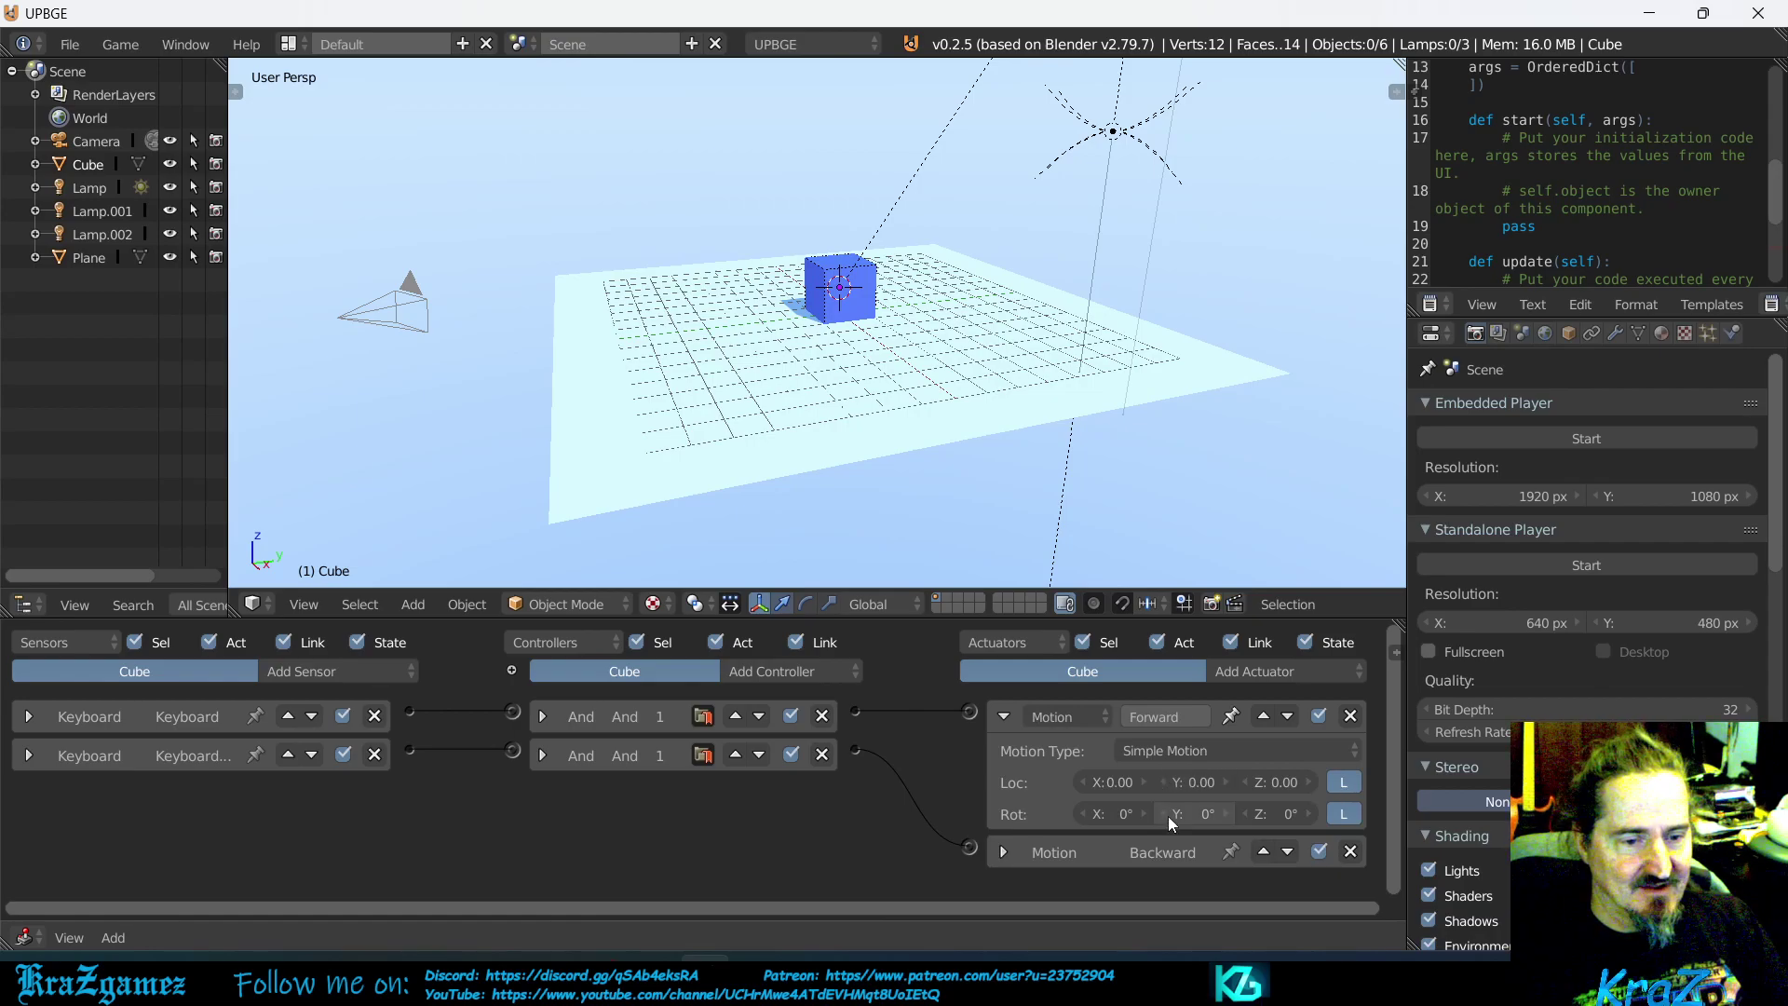
click(1223, 815)
click(1222, 815)
click(1222, 815)
click(1223, 815)
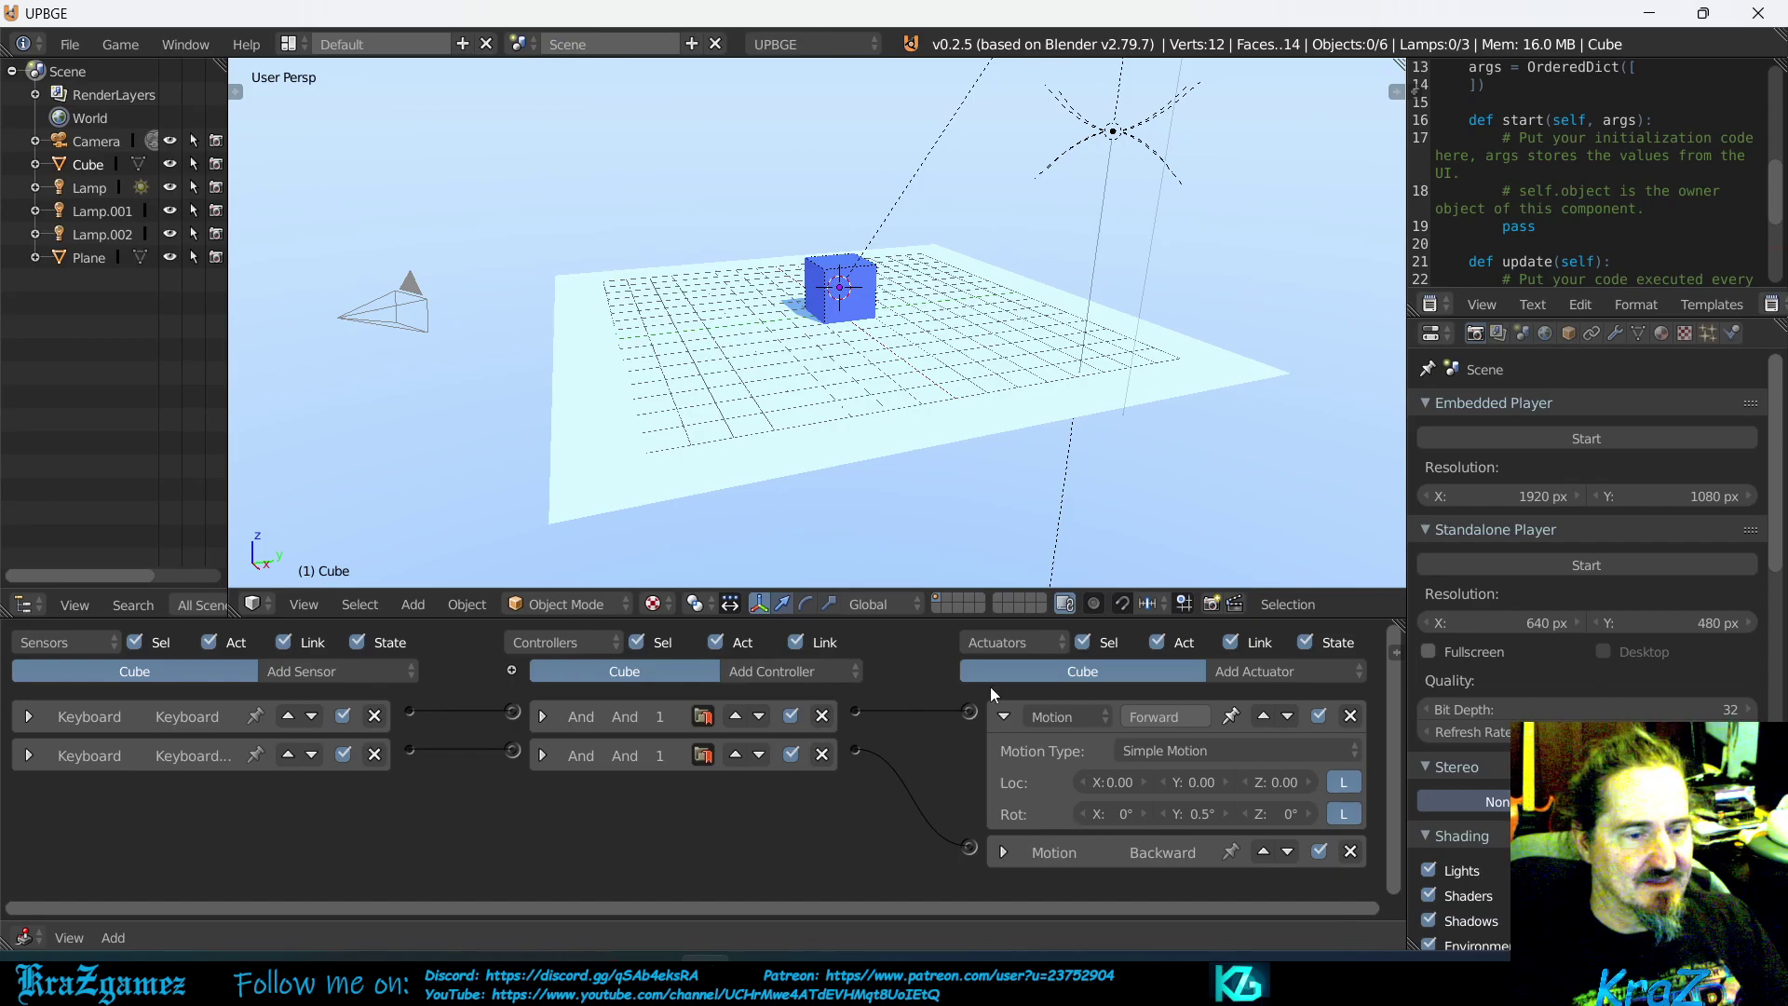
click(1004, 716)
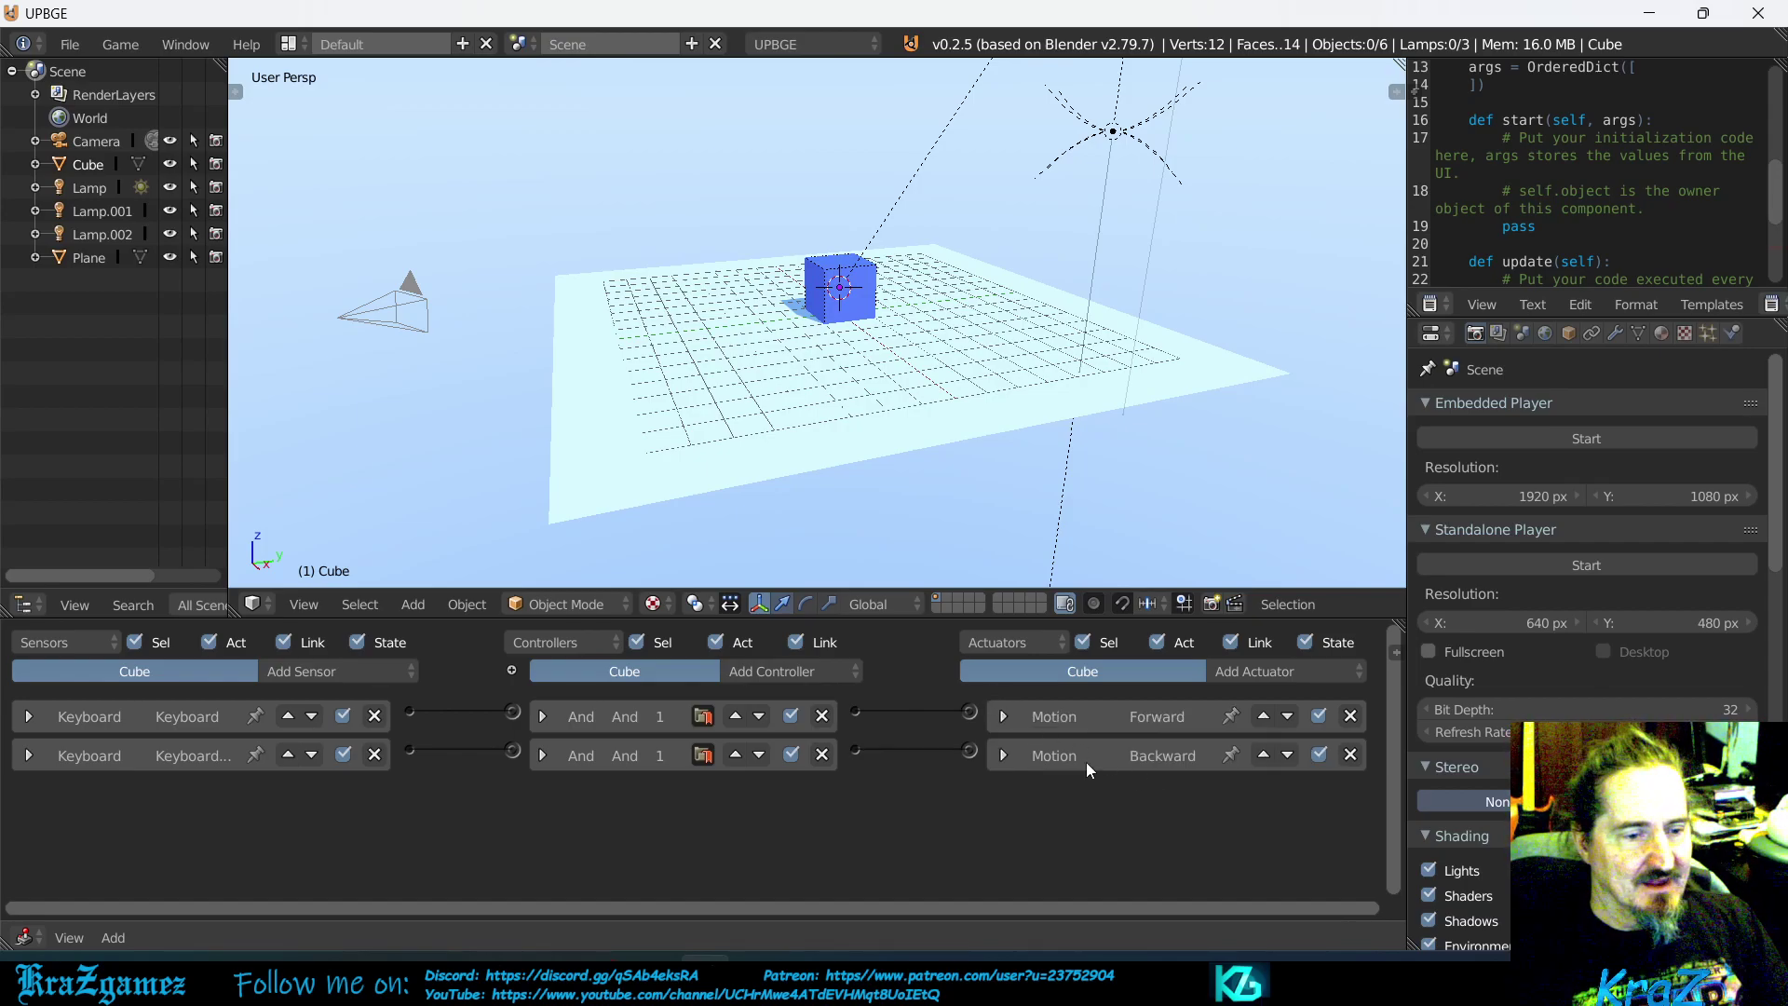
Expand the Backward actuator and set its Y rotation to -0.5° and Y location to 0.00
click(1006, 754)
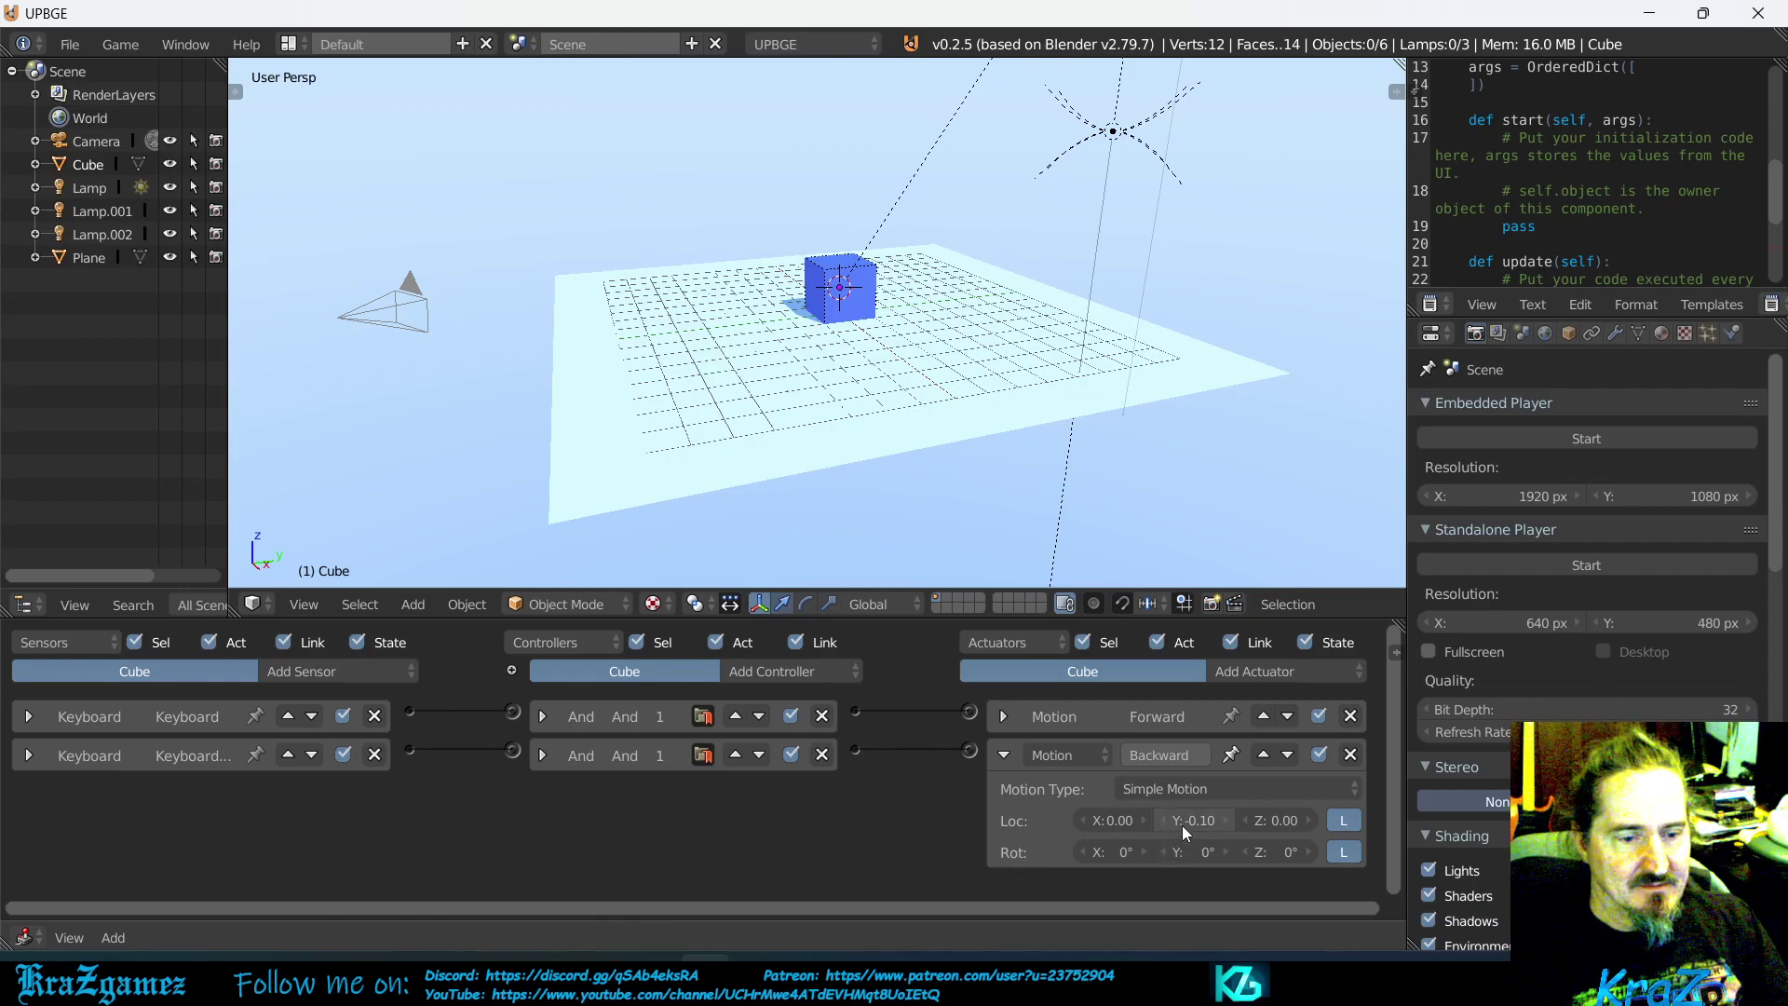
click(1167, 853)
click(1166, 853)
click(1166, 853)
click(1166, 853)
click(1166, 853)
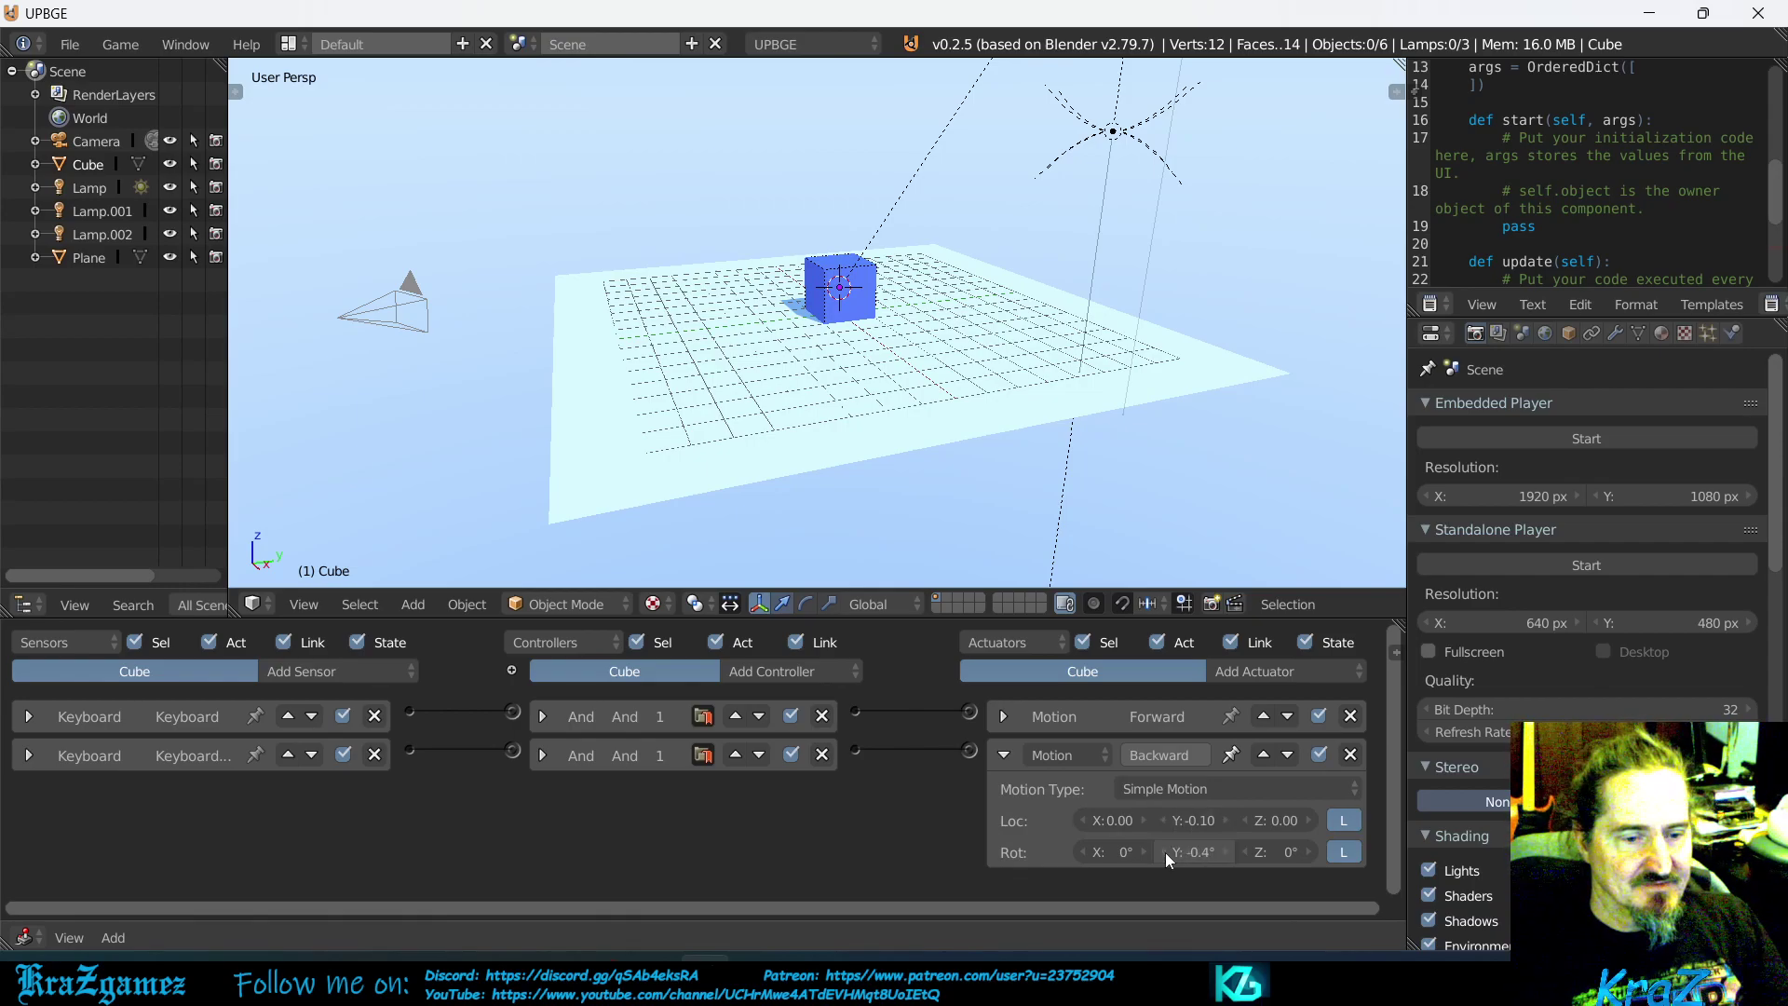
click(1228, 819)
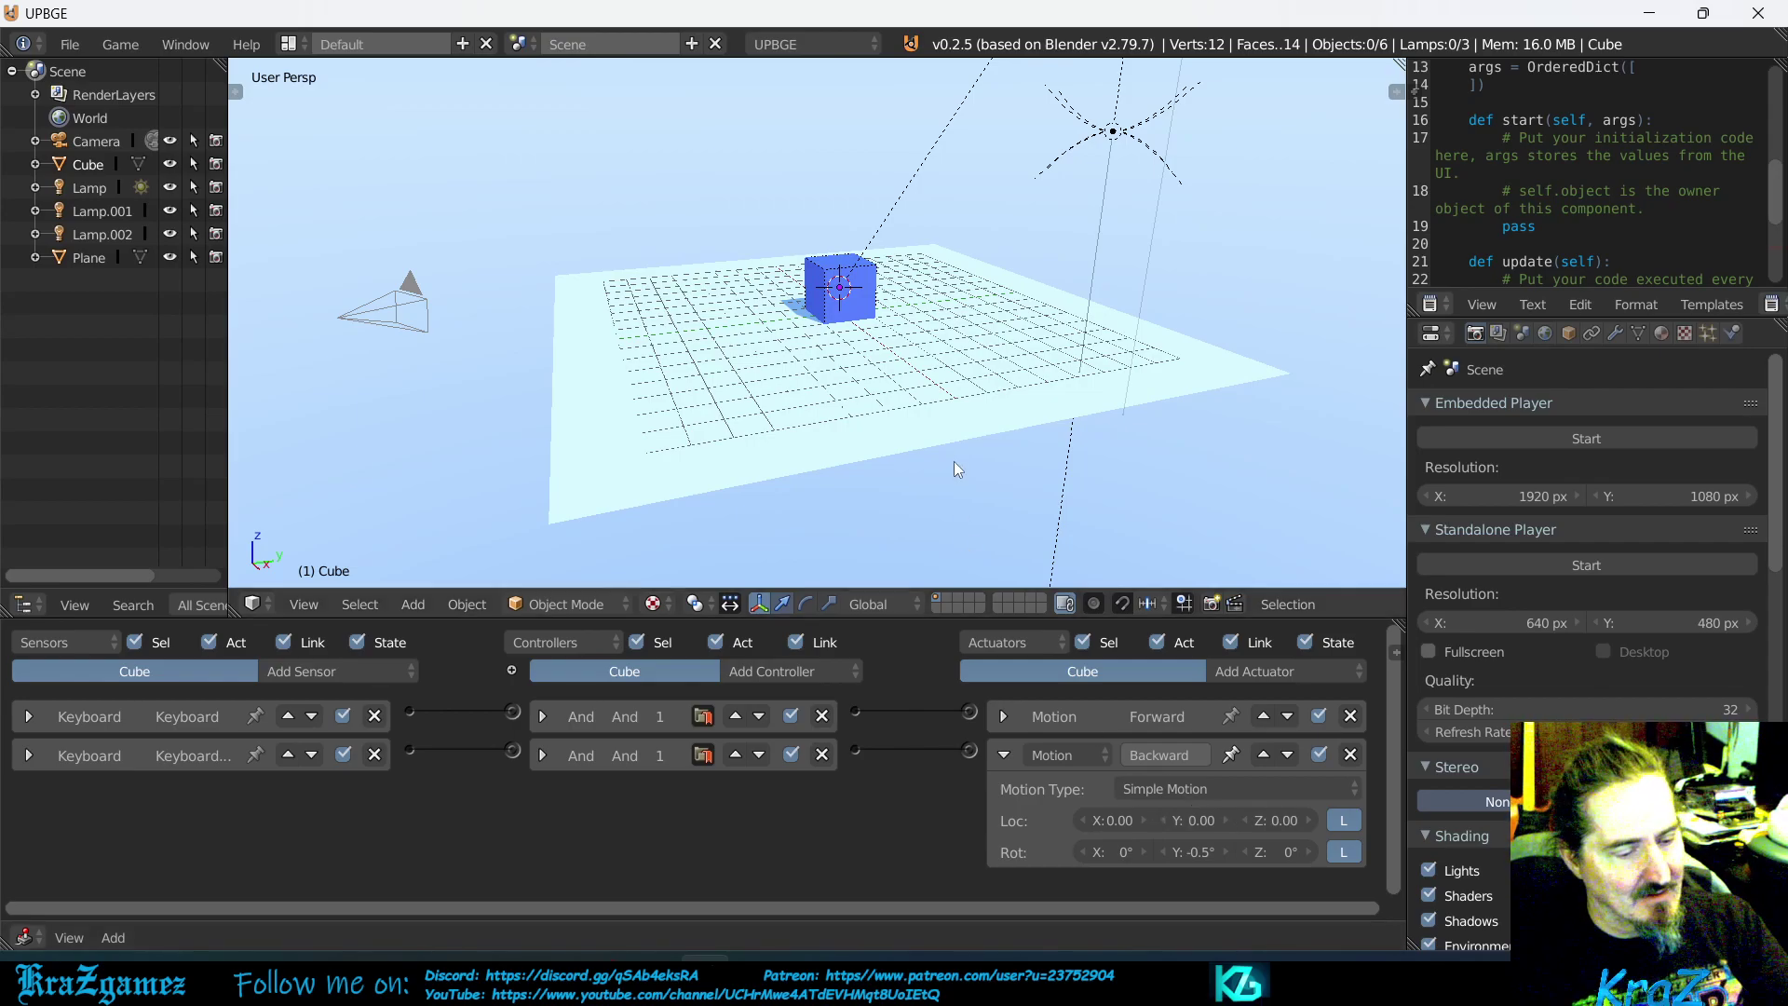
Run the game in the viewport, test rotating the cube about Y with W, and stop it
key(p)
key(w)
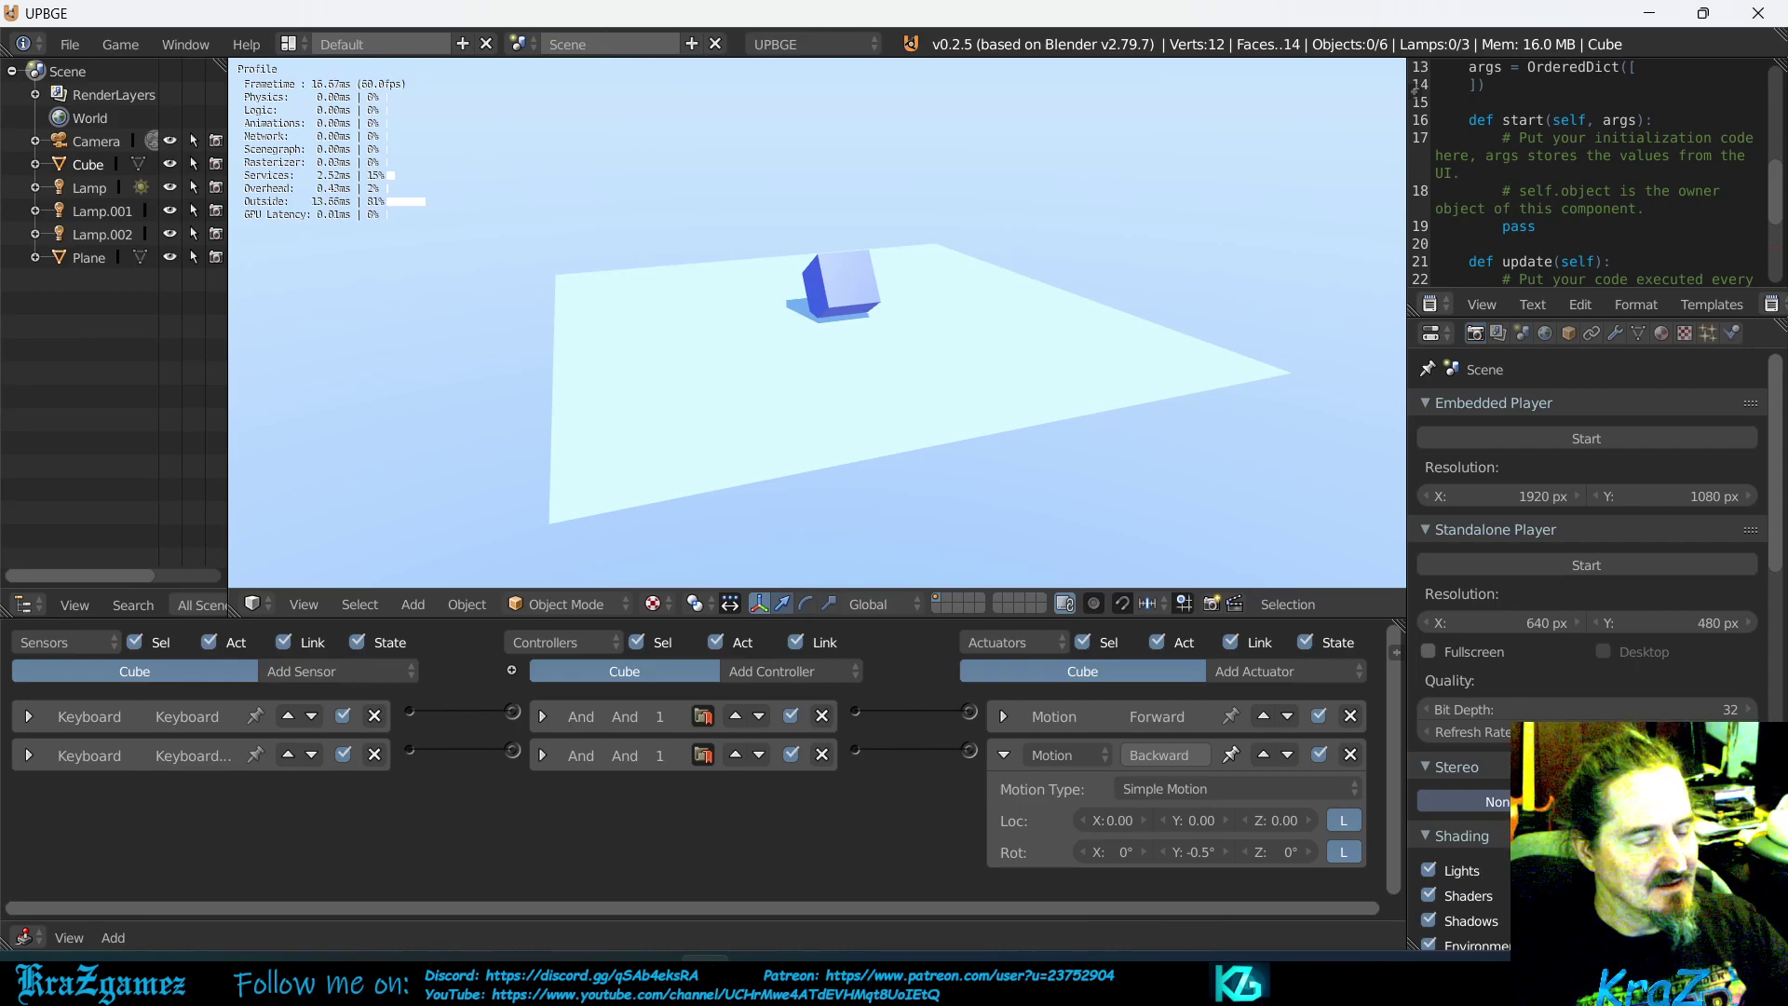
key(Escape)
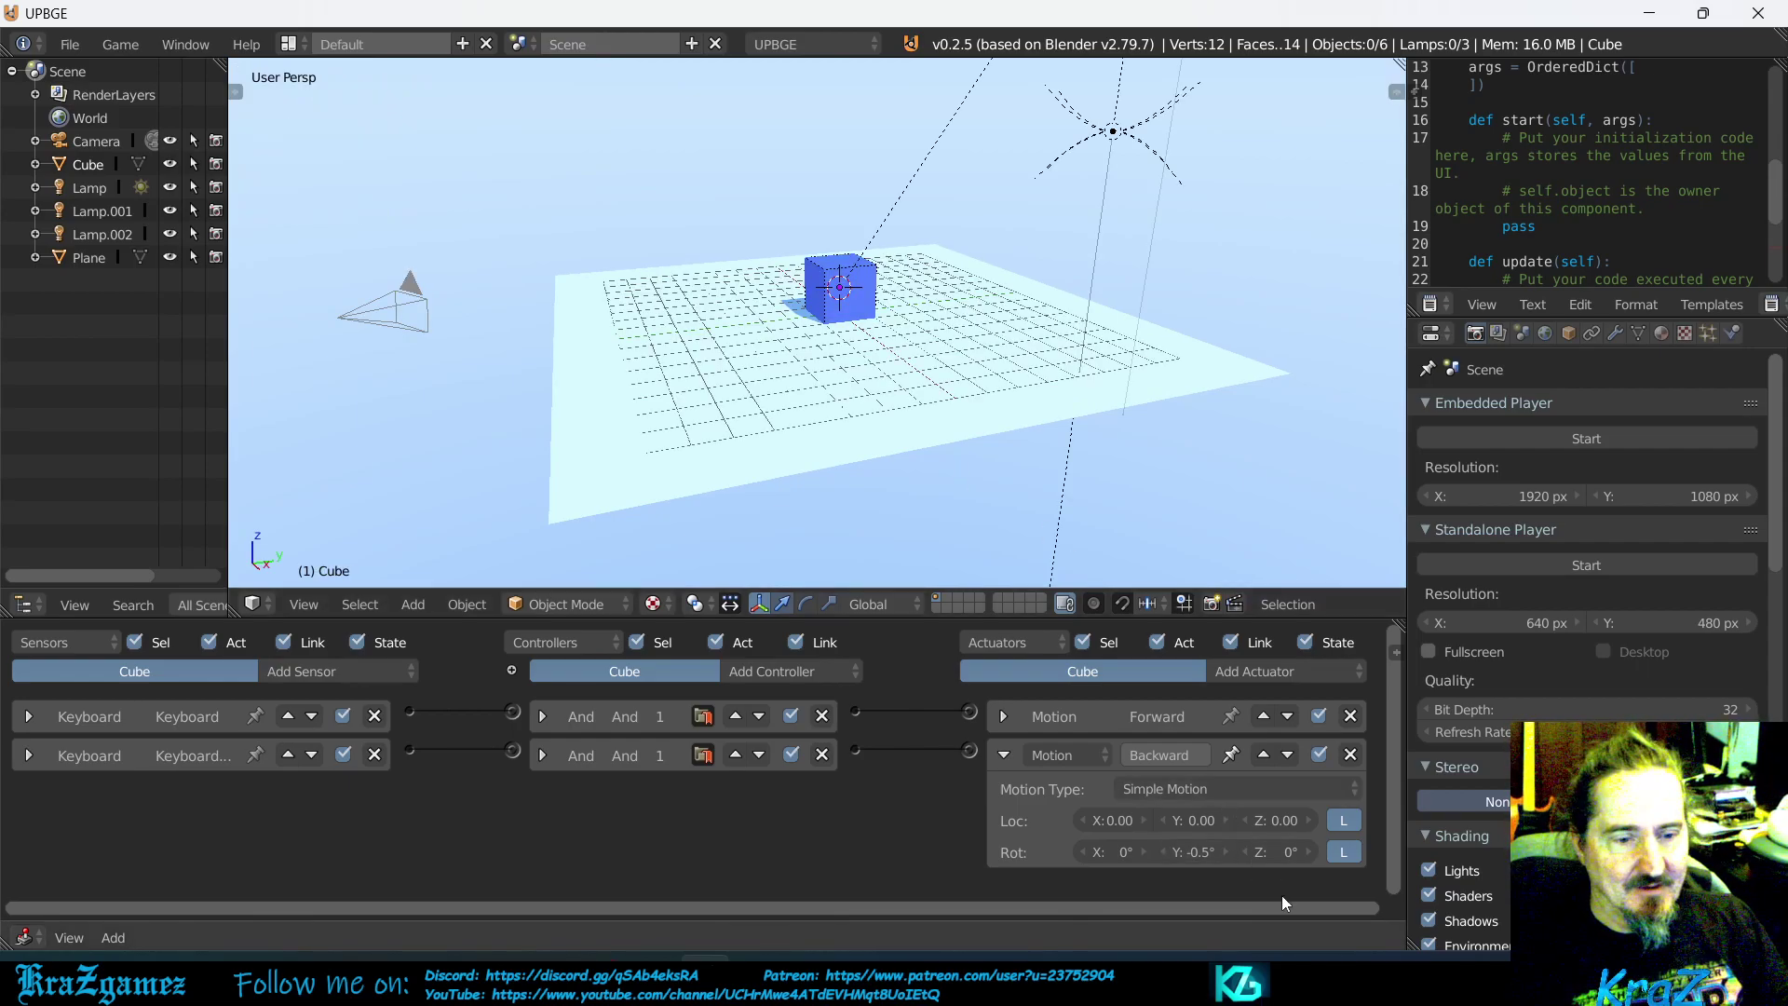
Set the Backward actuator's Z rotation to -0.5° and Y rotation to 0°, and collapse it
click(1248, 852)
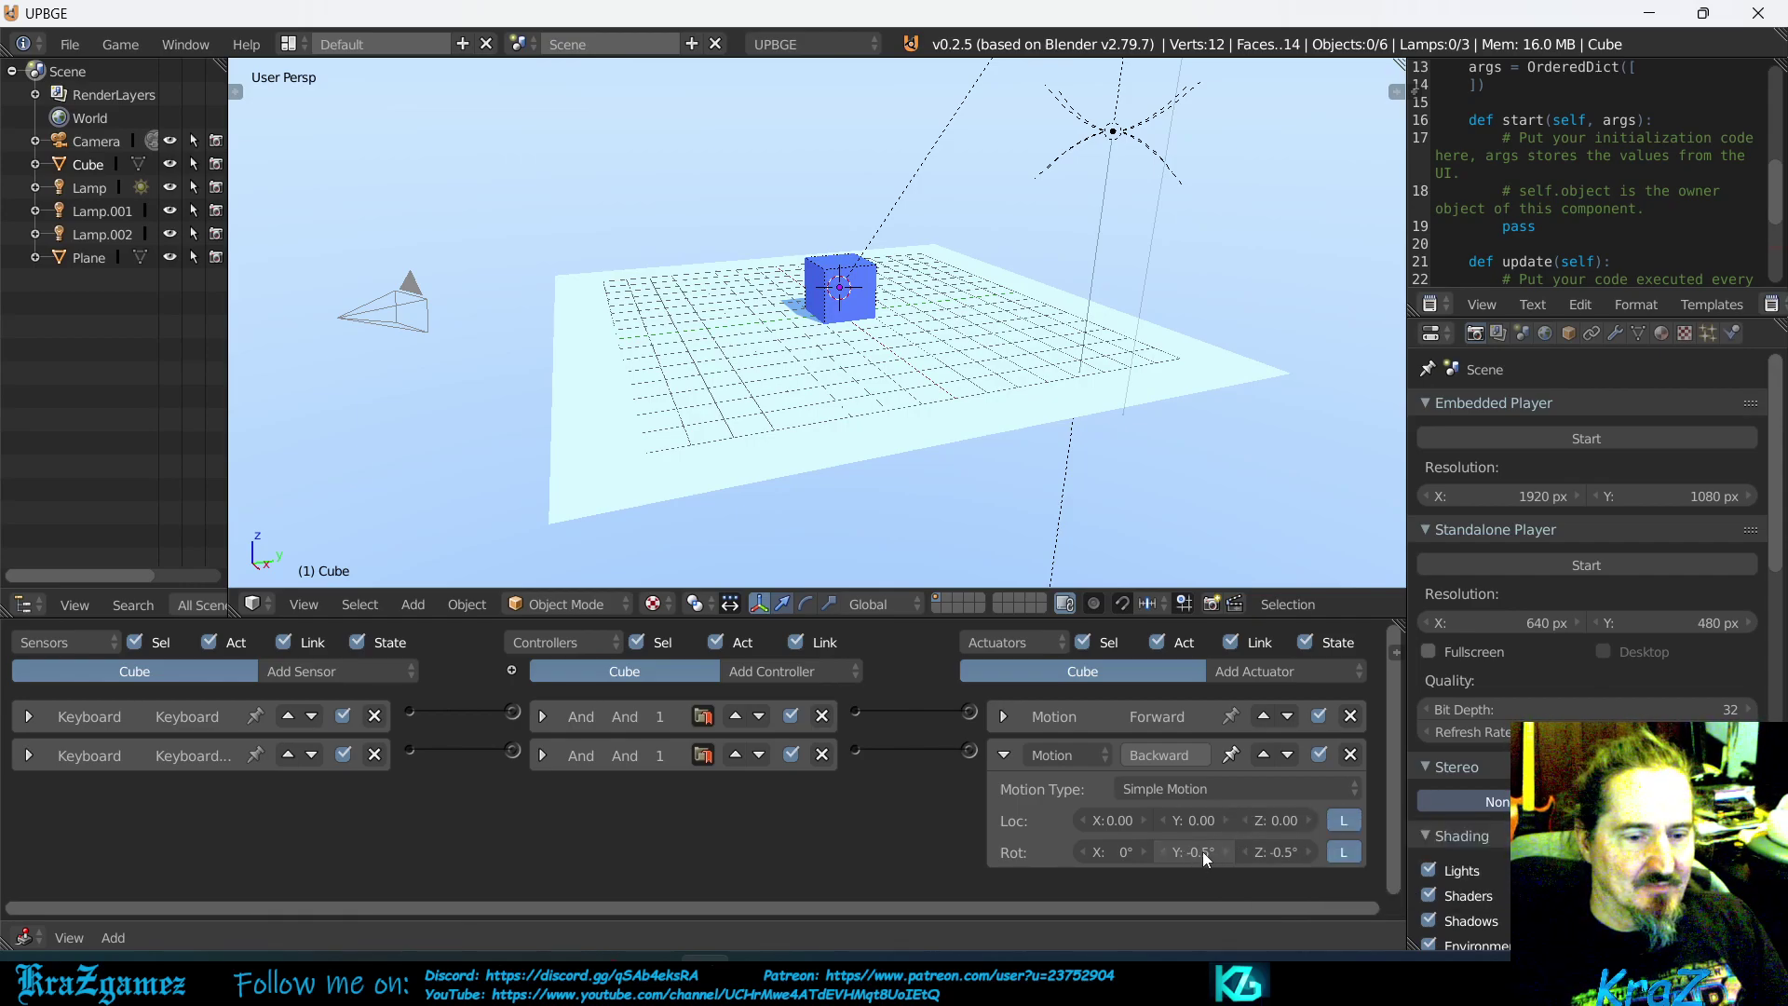
click(1204, 851)
text(0)
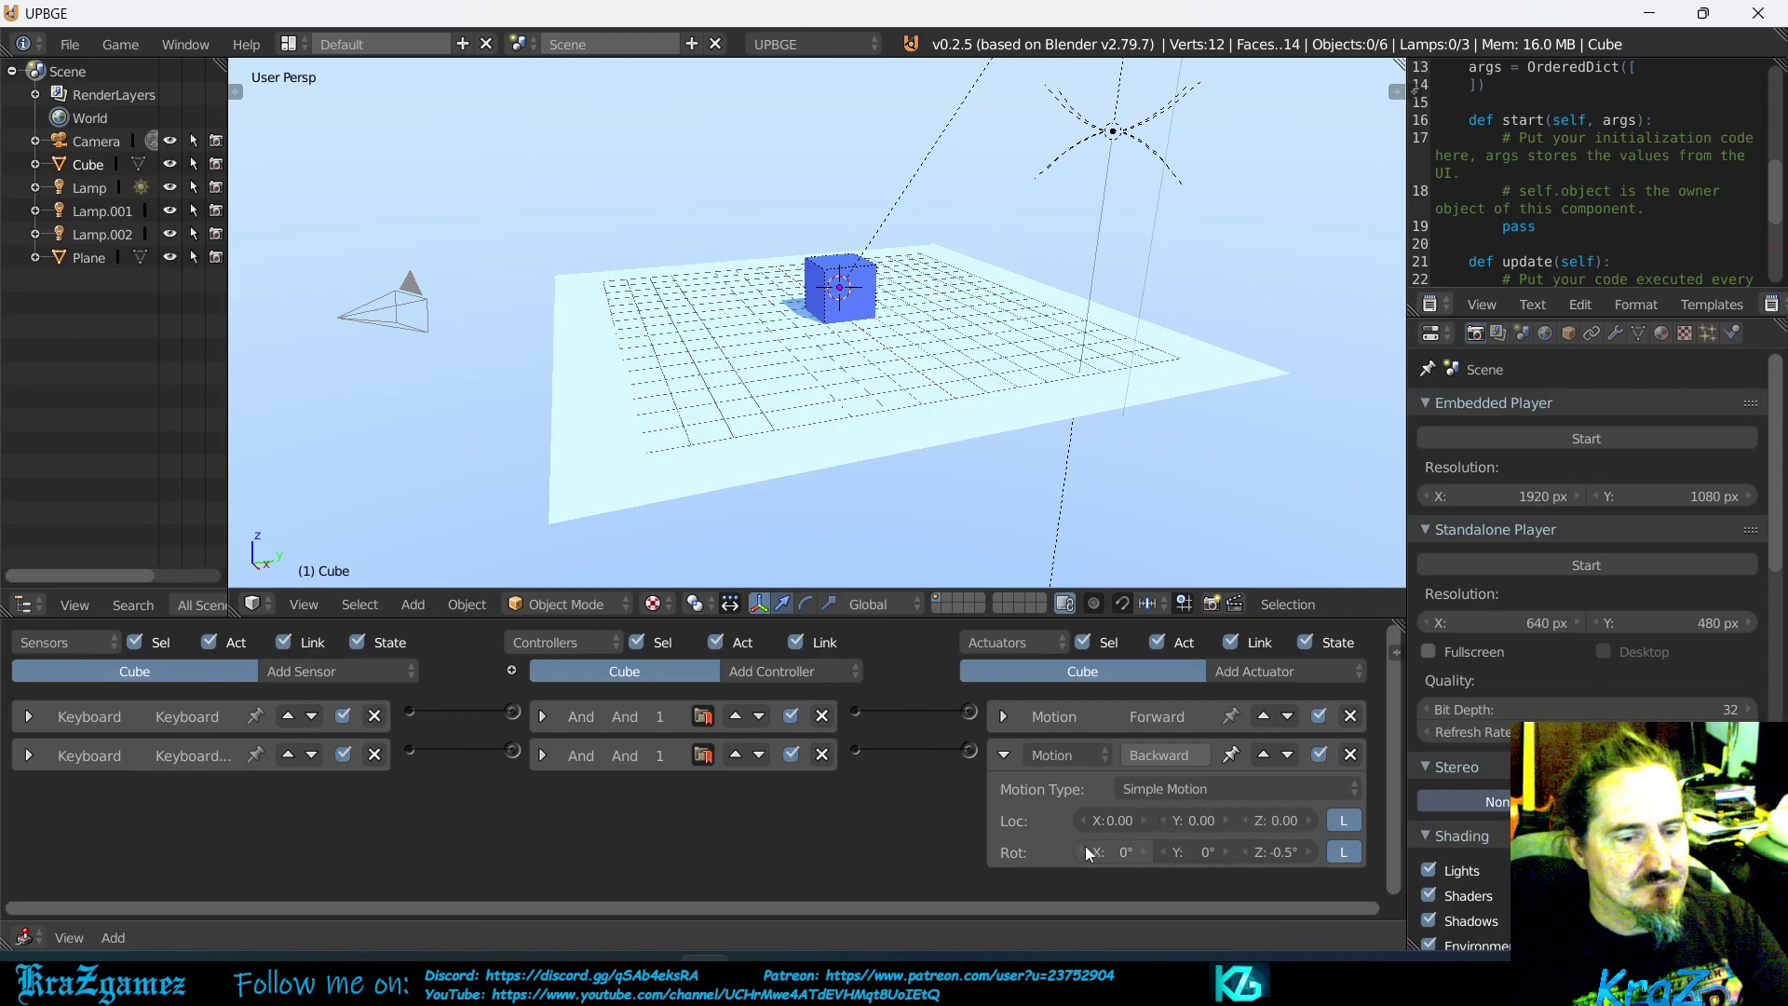
click(1004, 754)
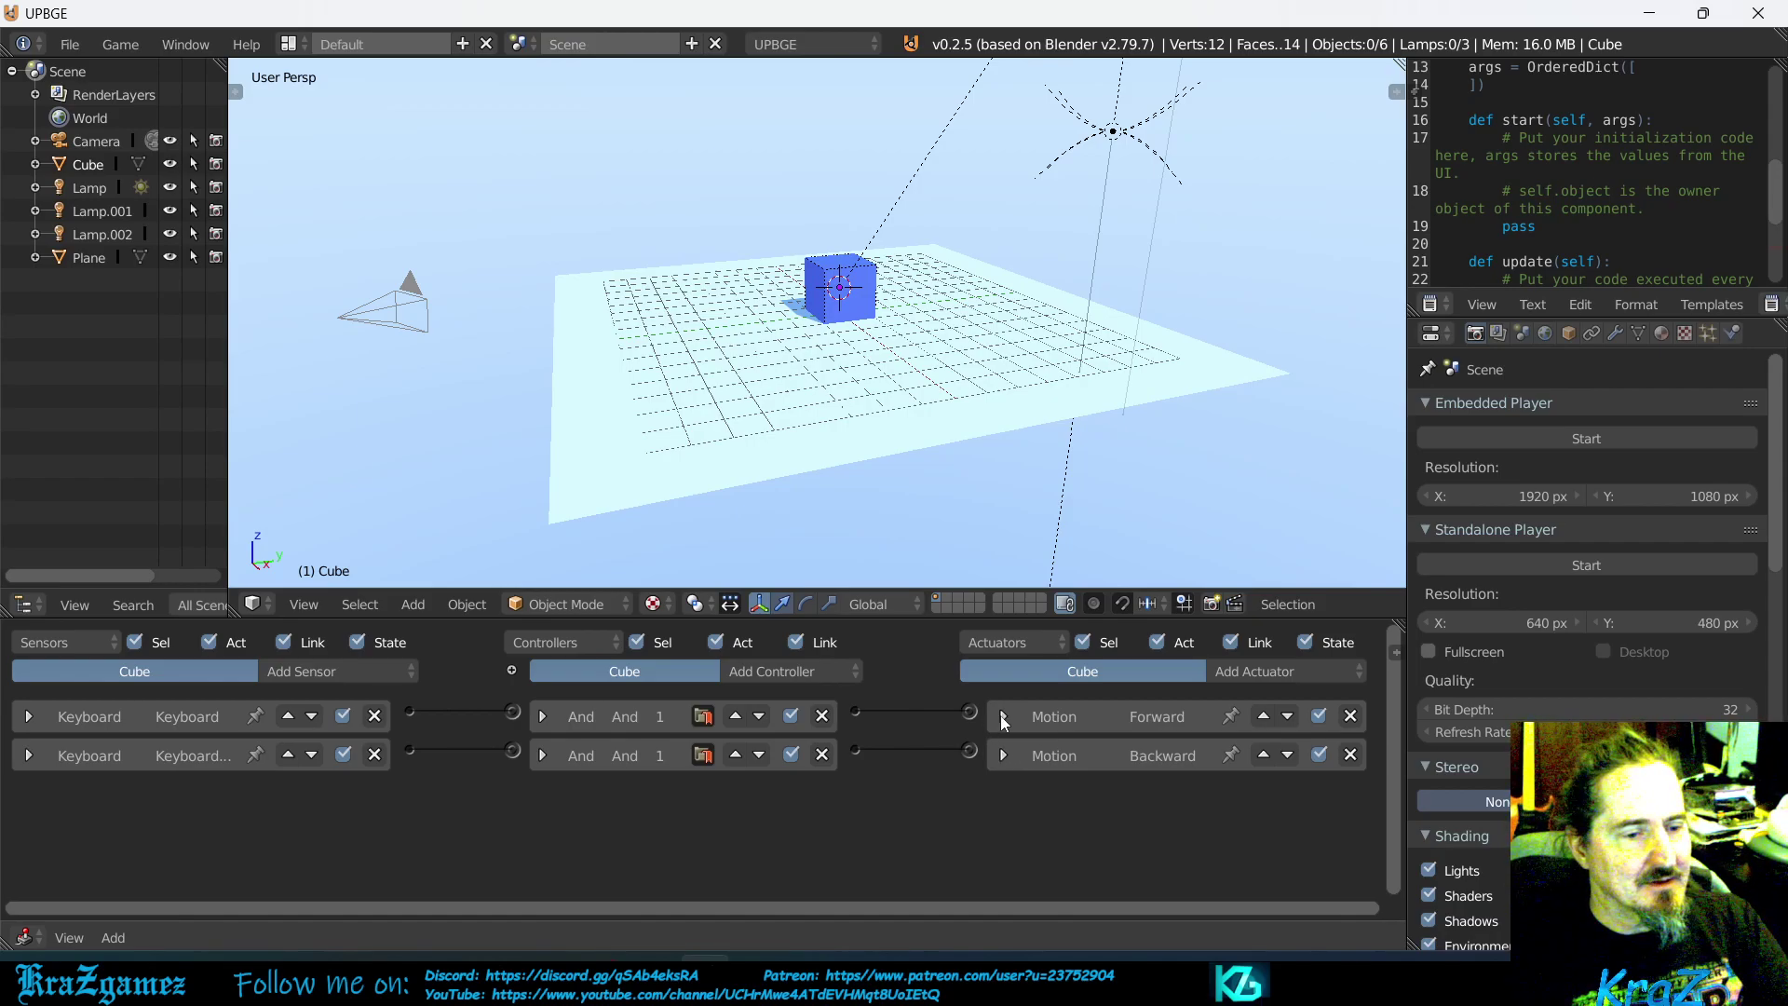
Expand the Forward actuator and set its Z rotation to 0.5° and Y rotation to 0°
click(1003, 715)
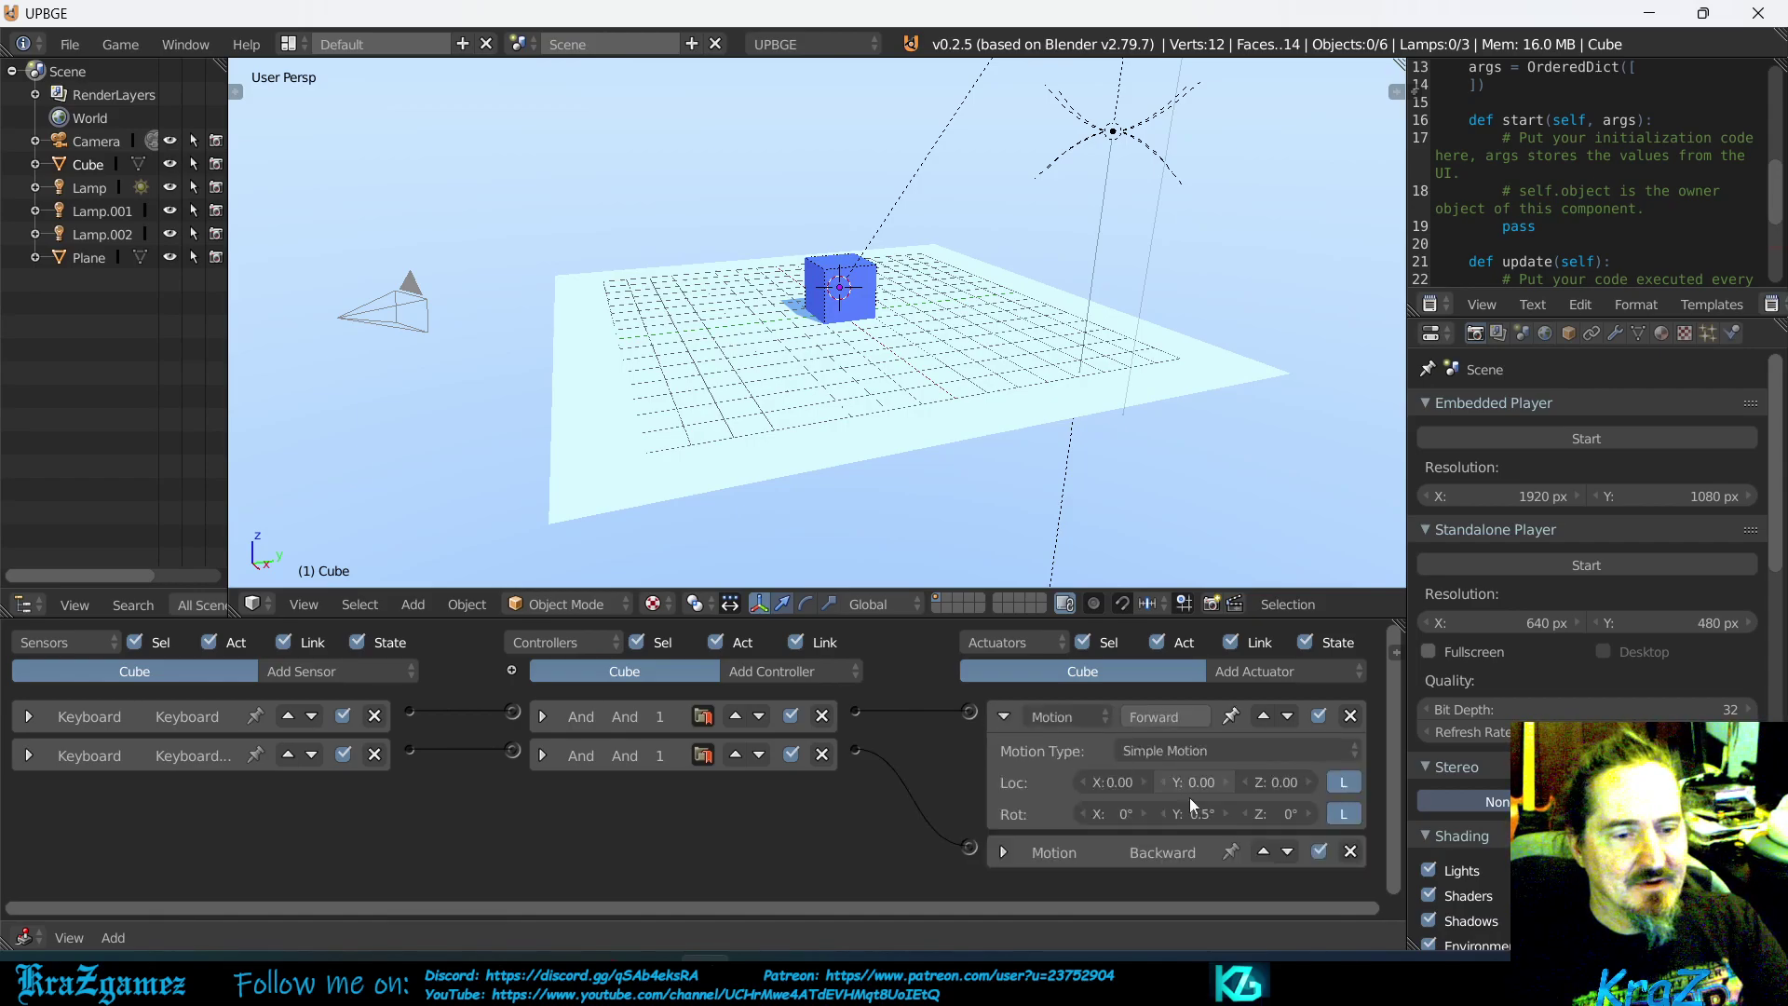
click(1310, 813)
click(1309, 813)
click(1310, 813)
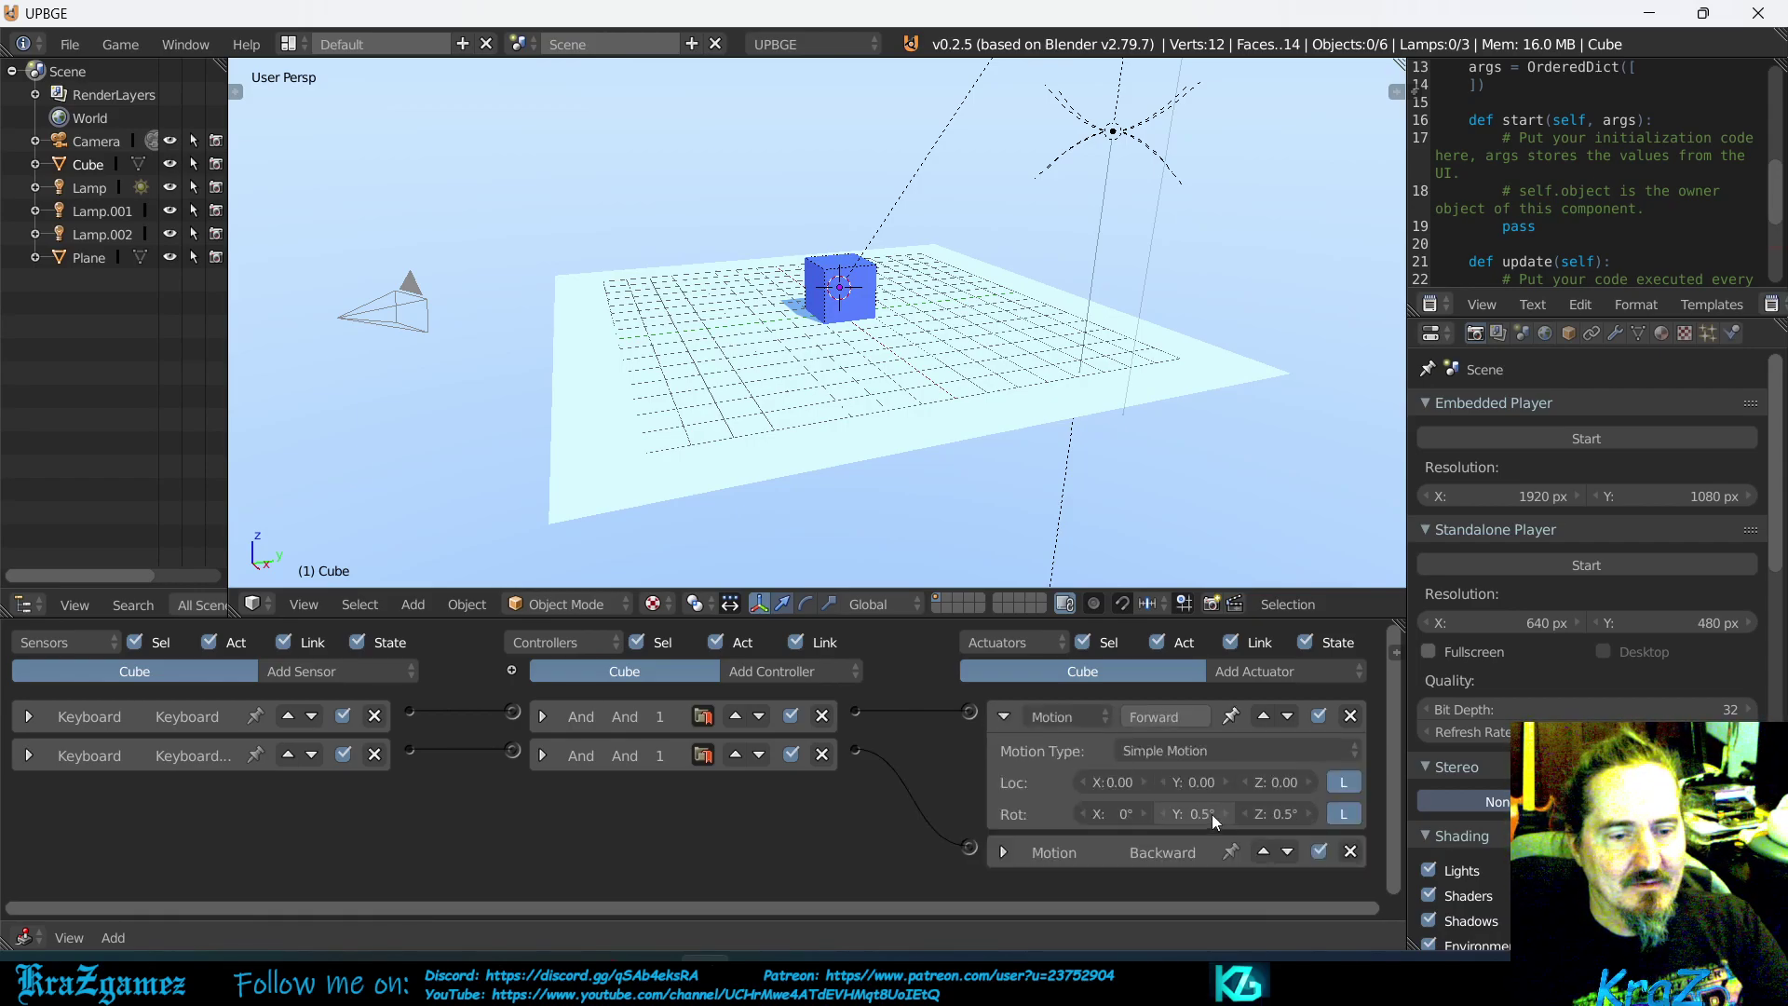
click(1189, 812)
text(0)
key(Return)
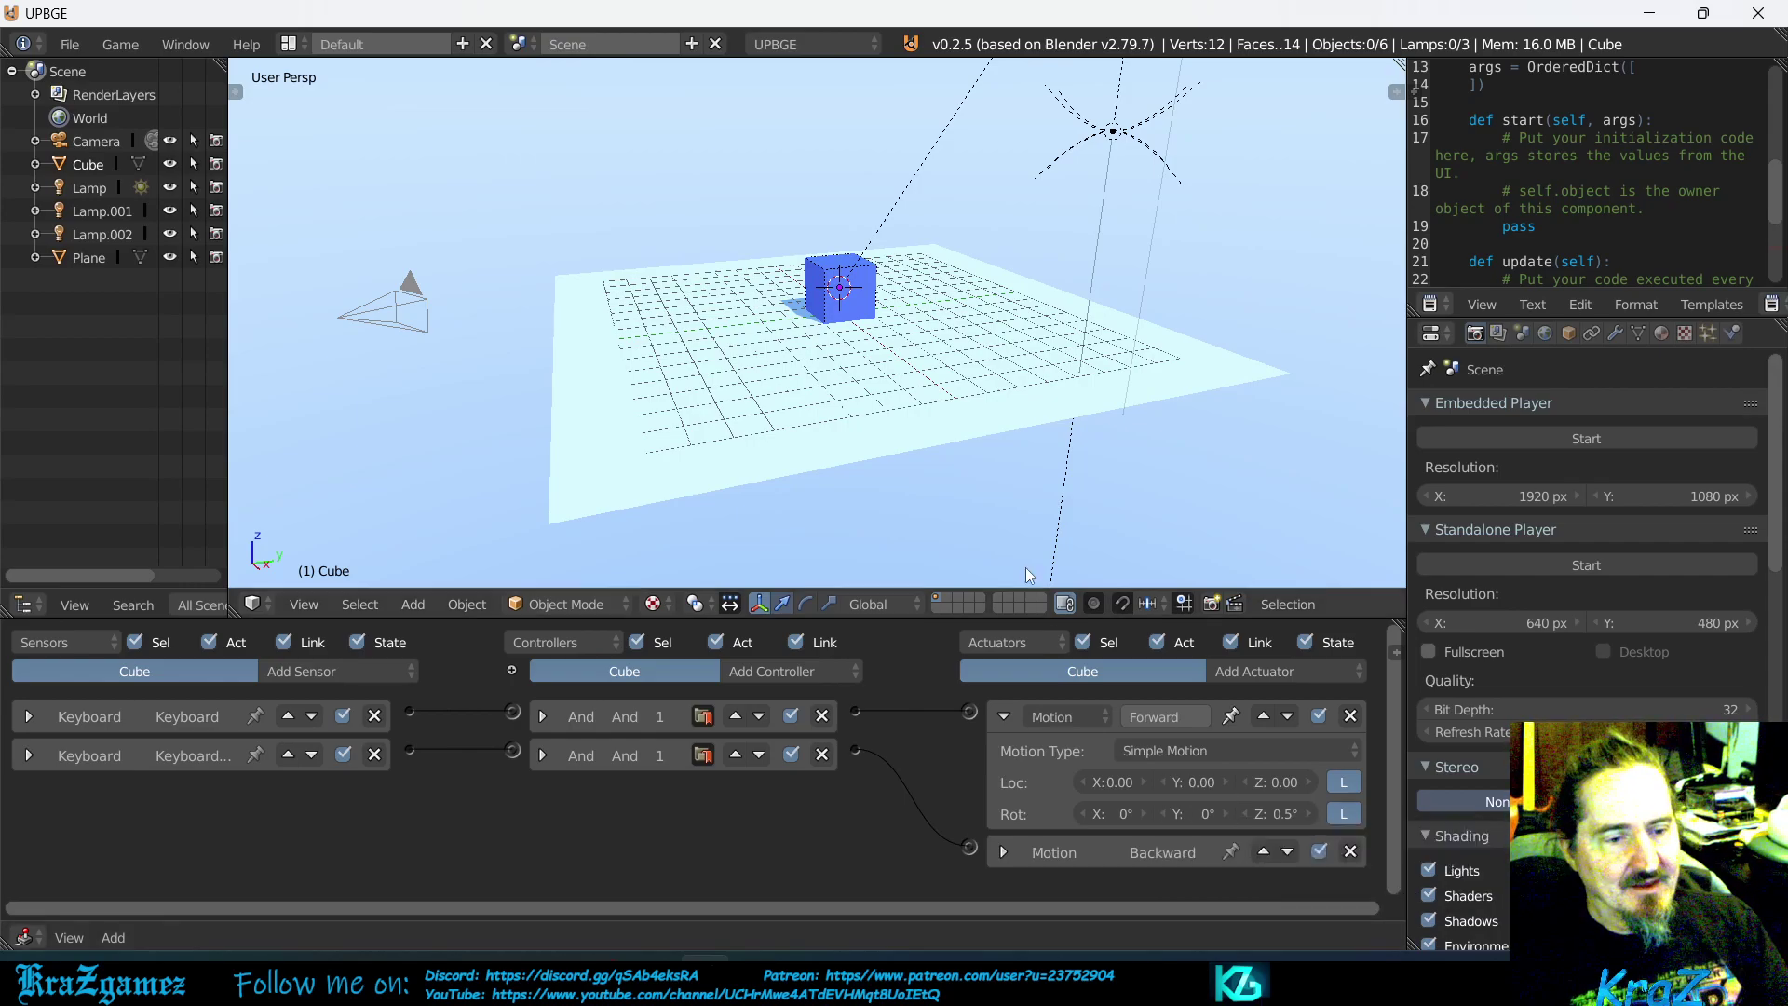
Run the game in the viewport to test the cube's rotation about Z, and stop it
key(p)
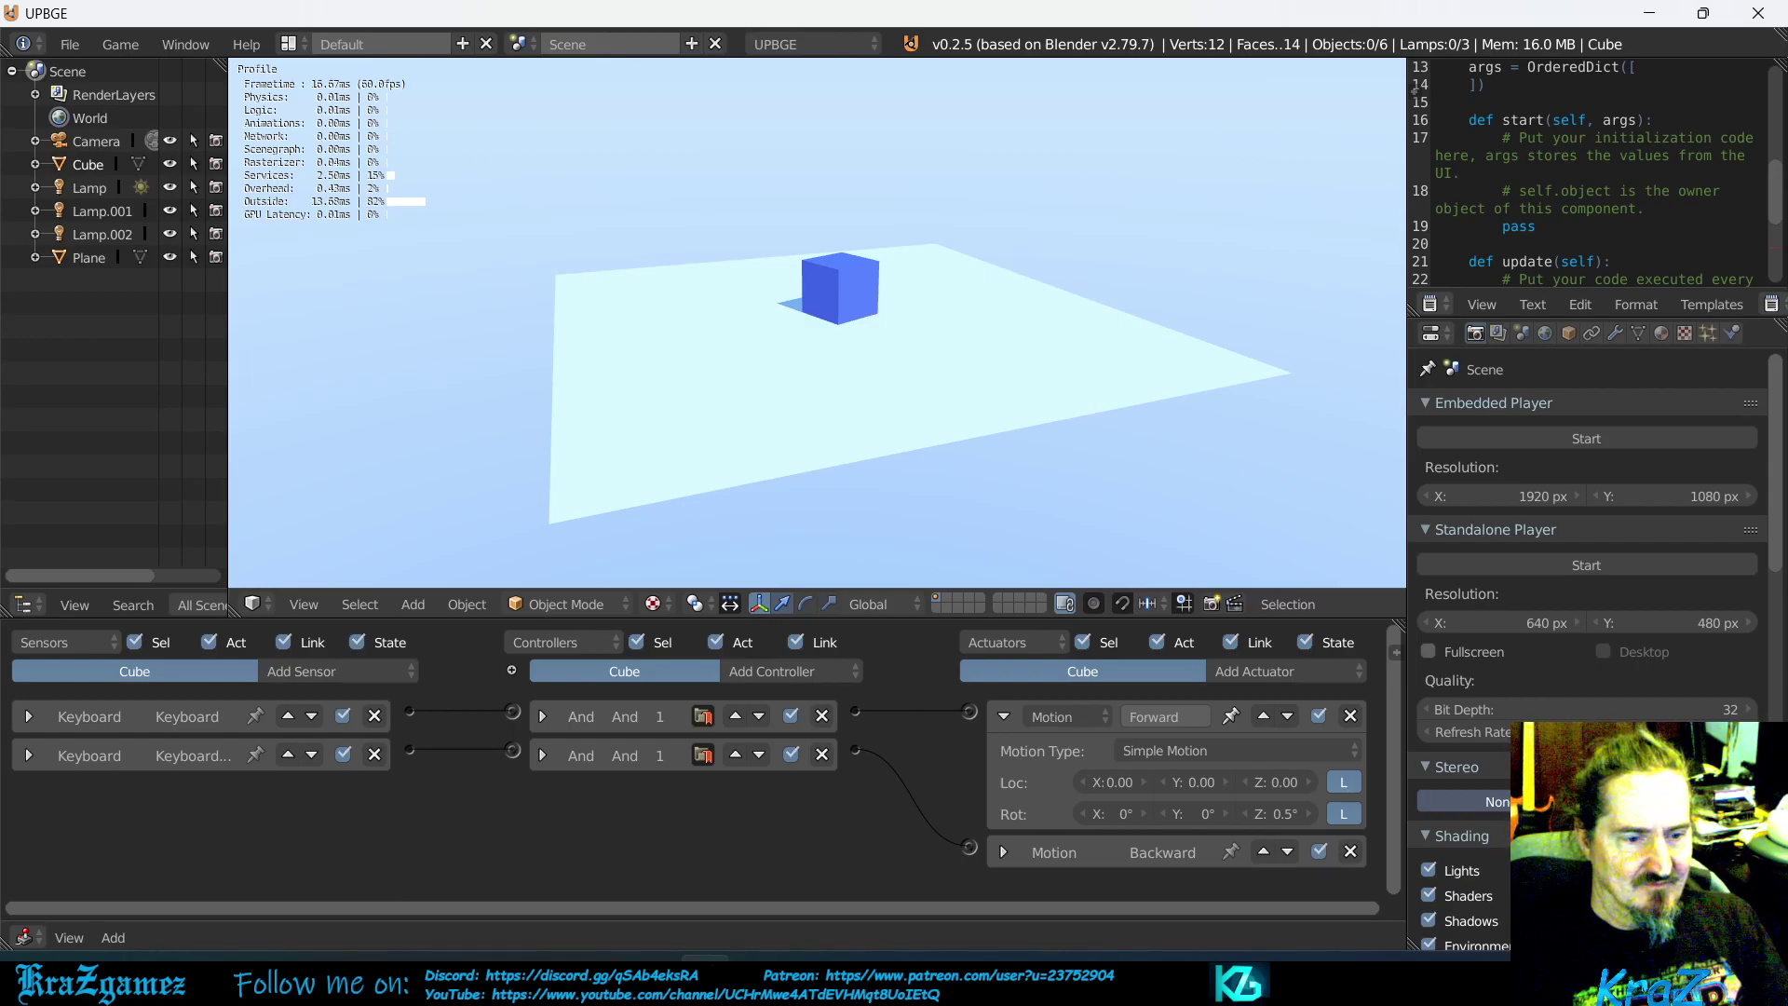
key(Escape)
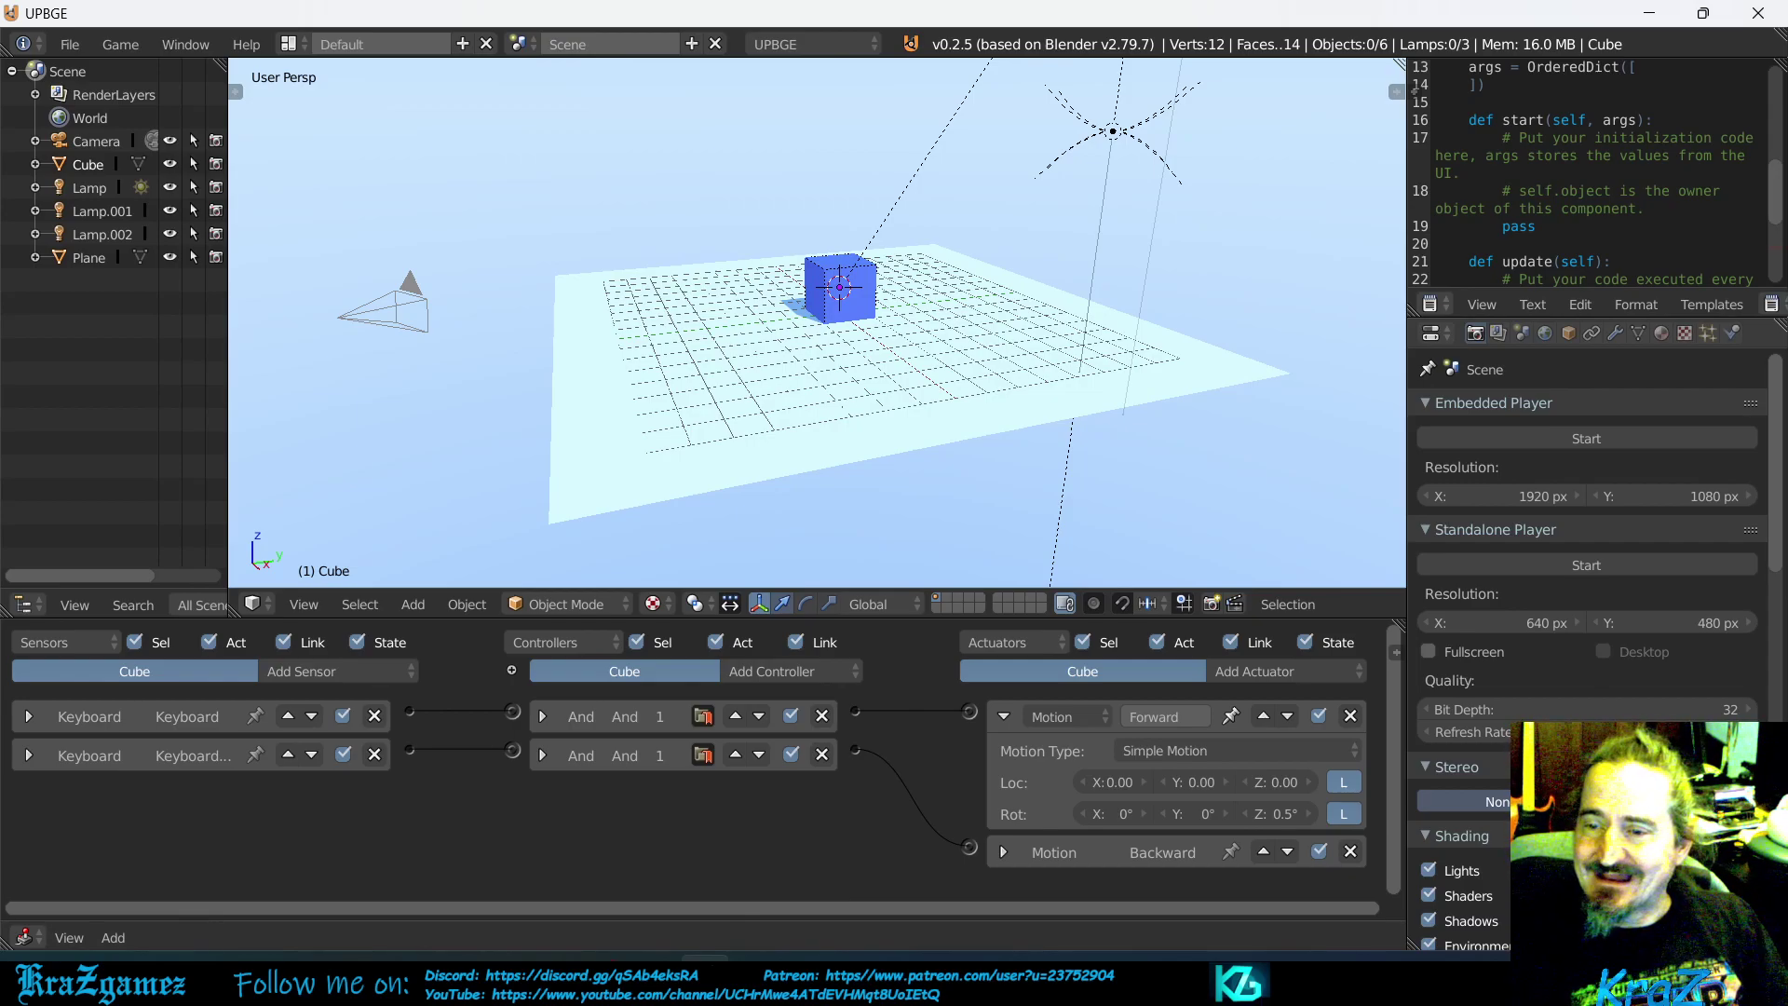
Select the cube and change its physics type from Static to Dynamic
right_click(854, 310)
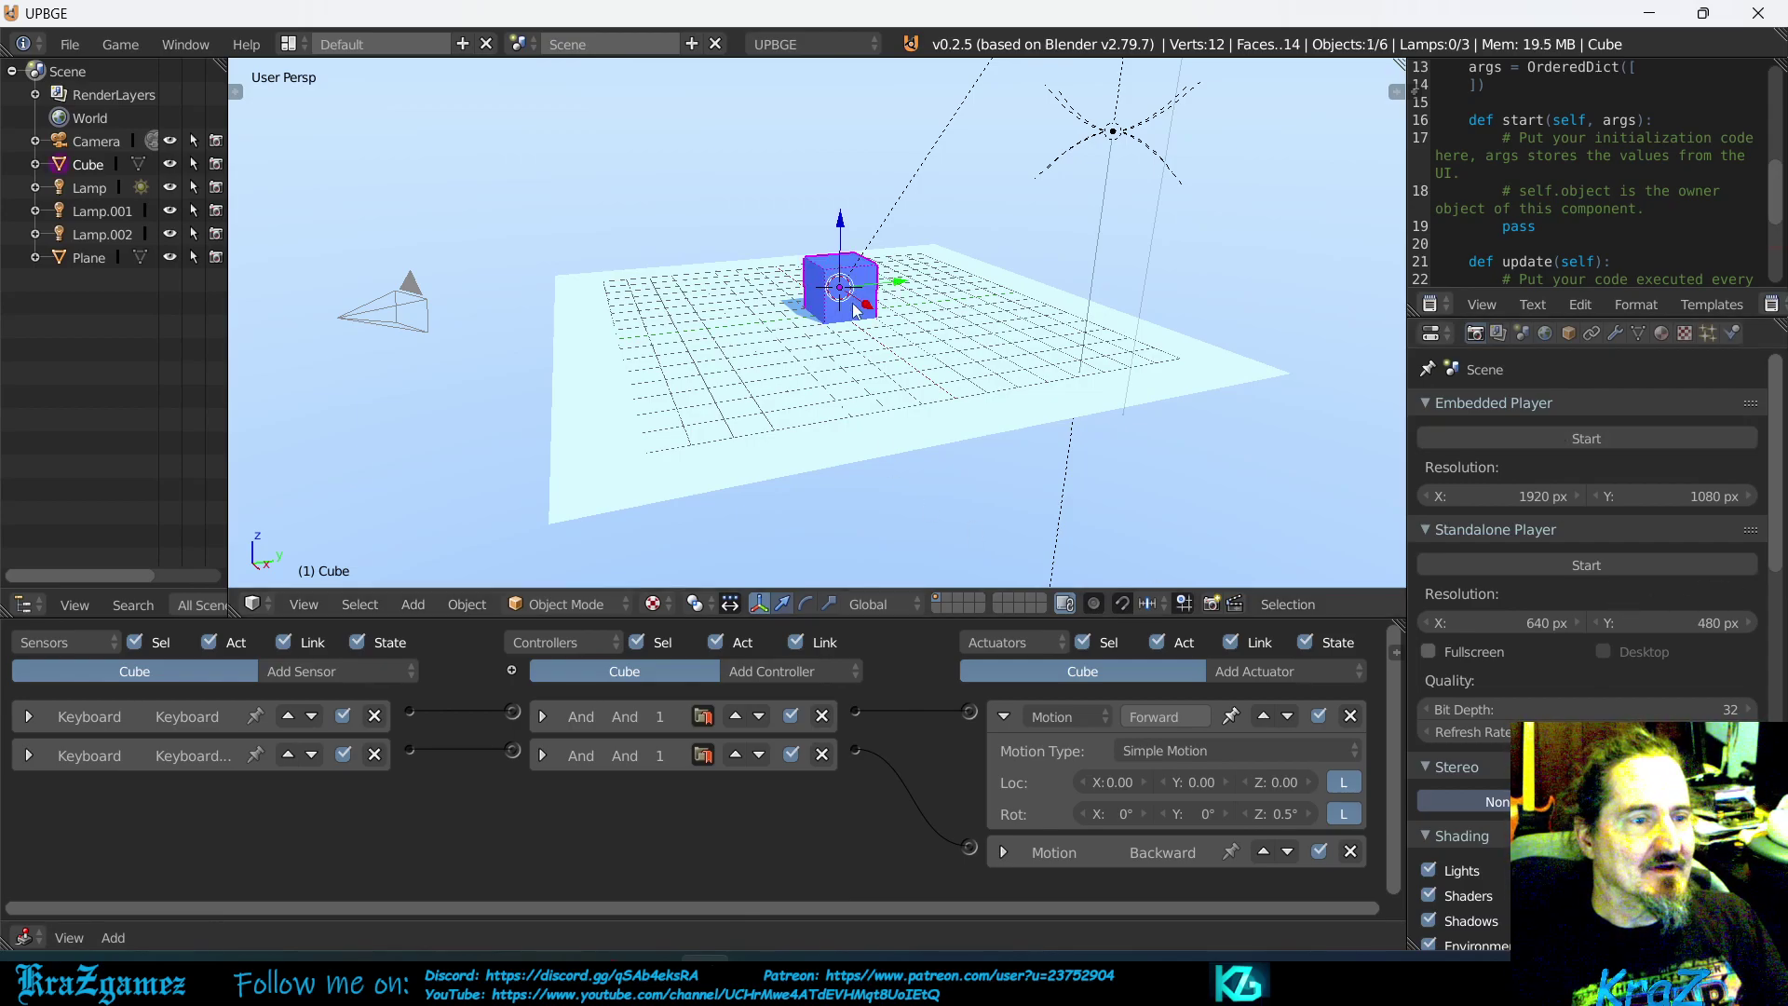
click(1734, 337)
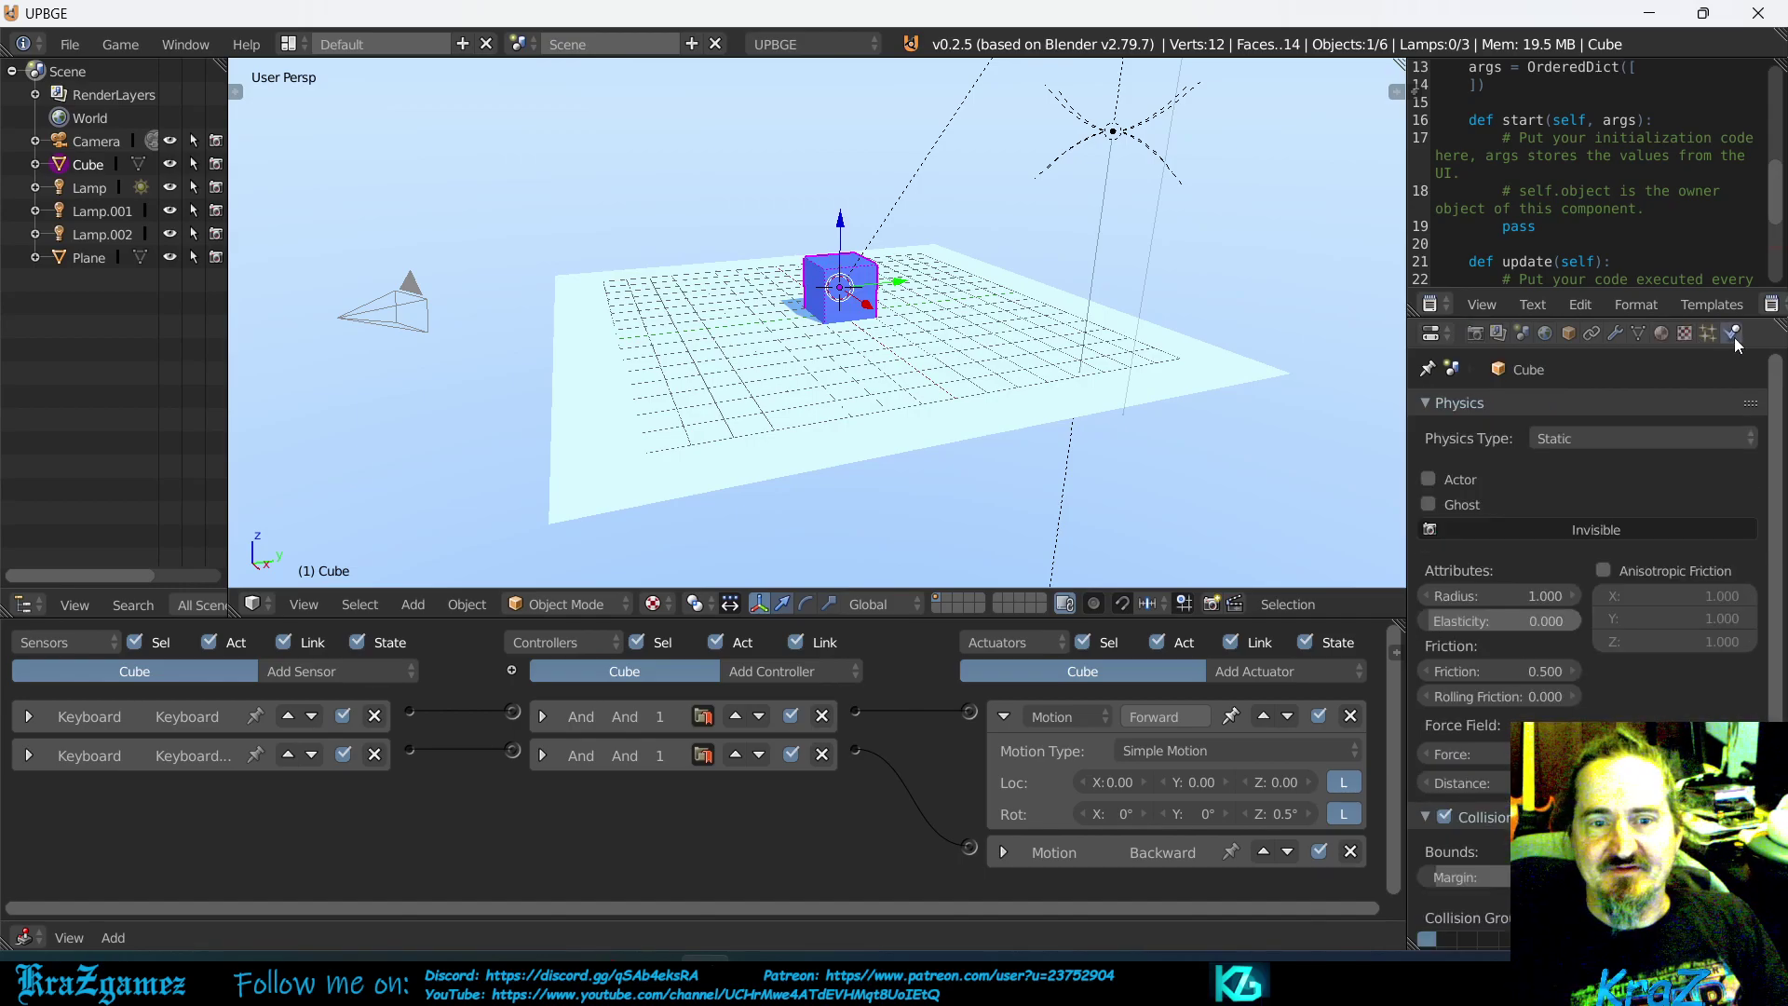
click(1600, 439)
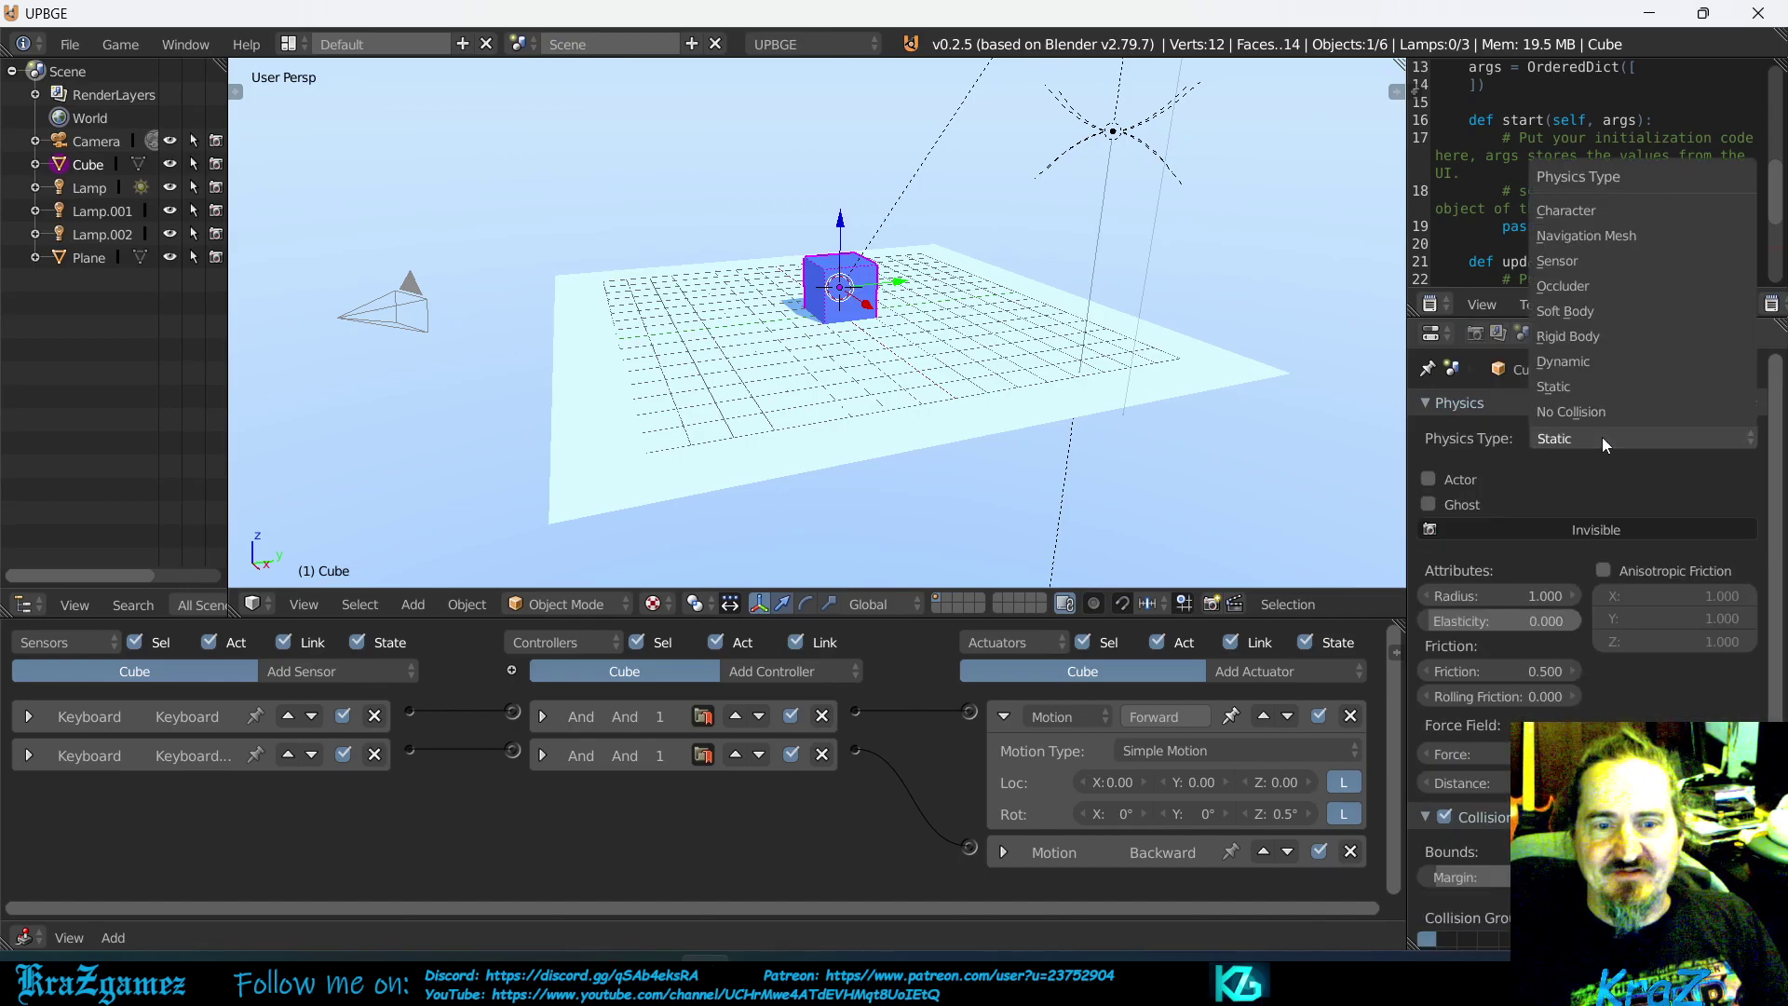
click(1586, 365)
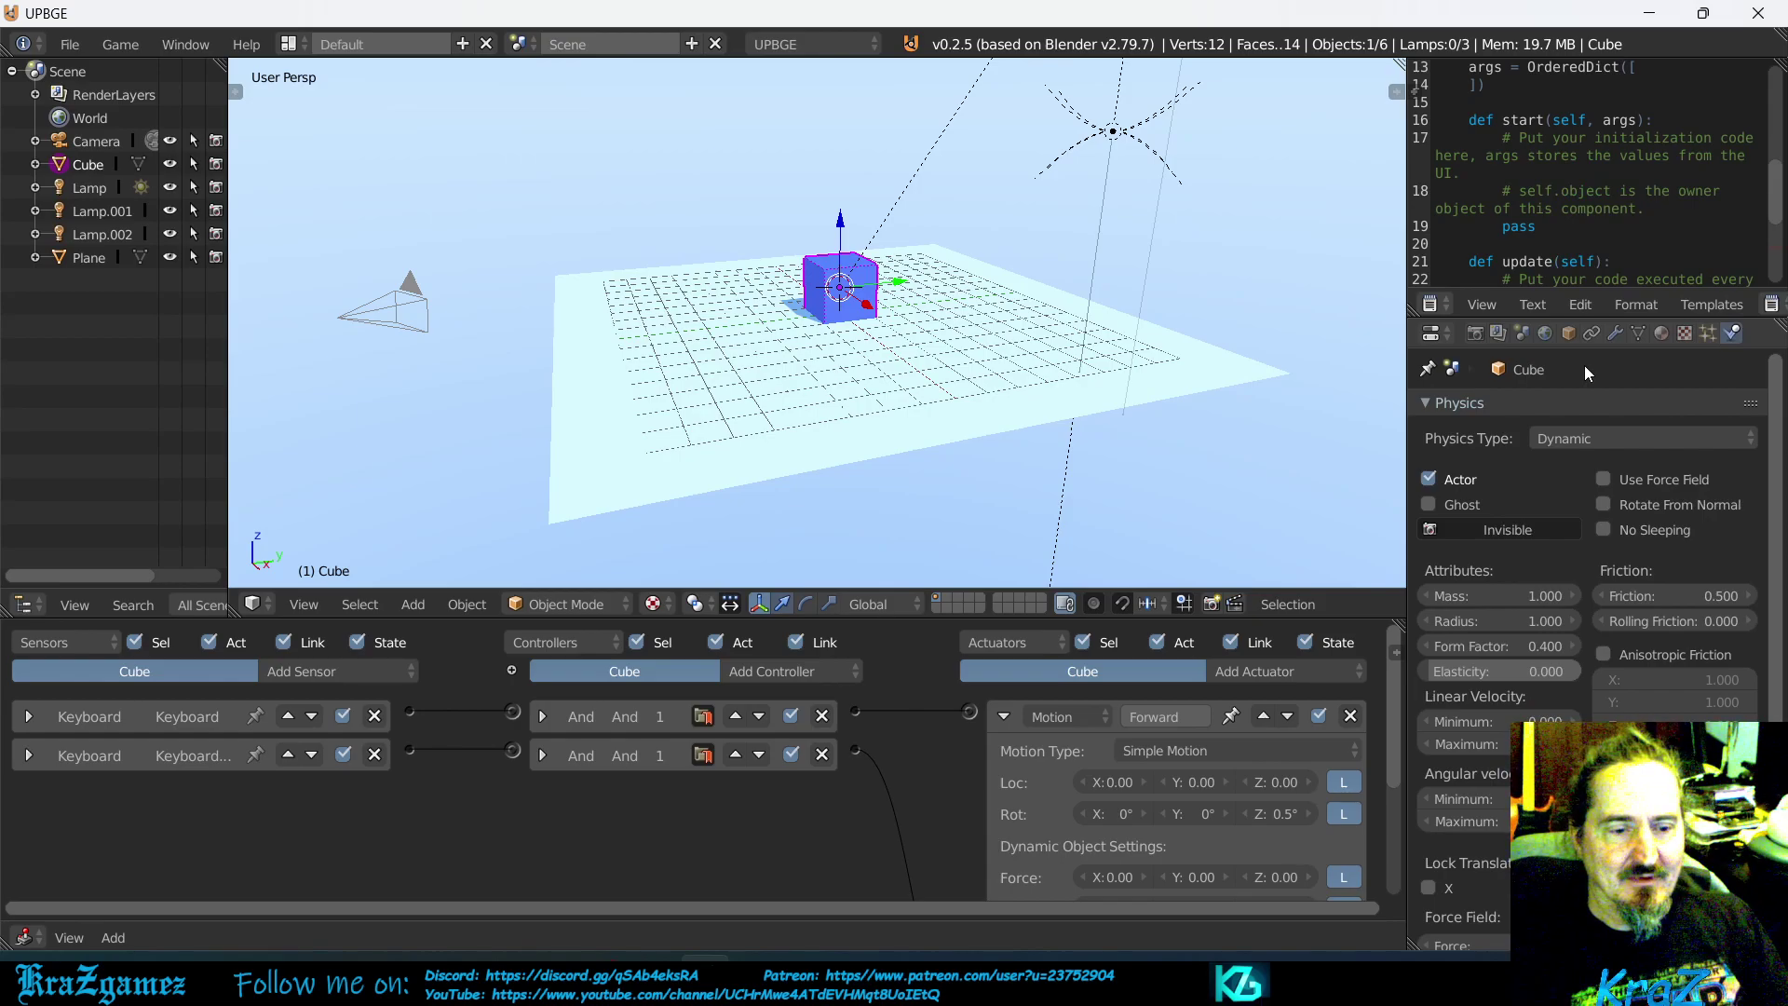
Enlarge the logic editor and expand the Backward actuator to examine the Dynamic Object Settings of both Motion actuators
drag(1171, 619, 1132, 324)
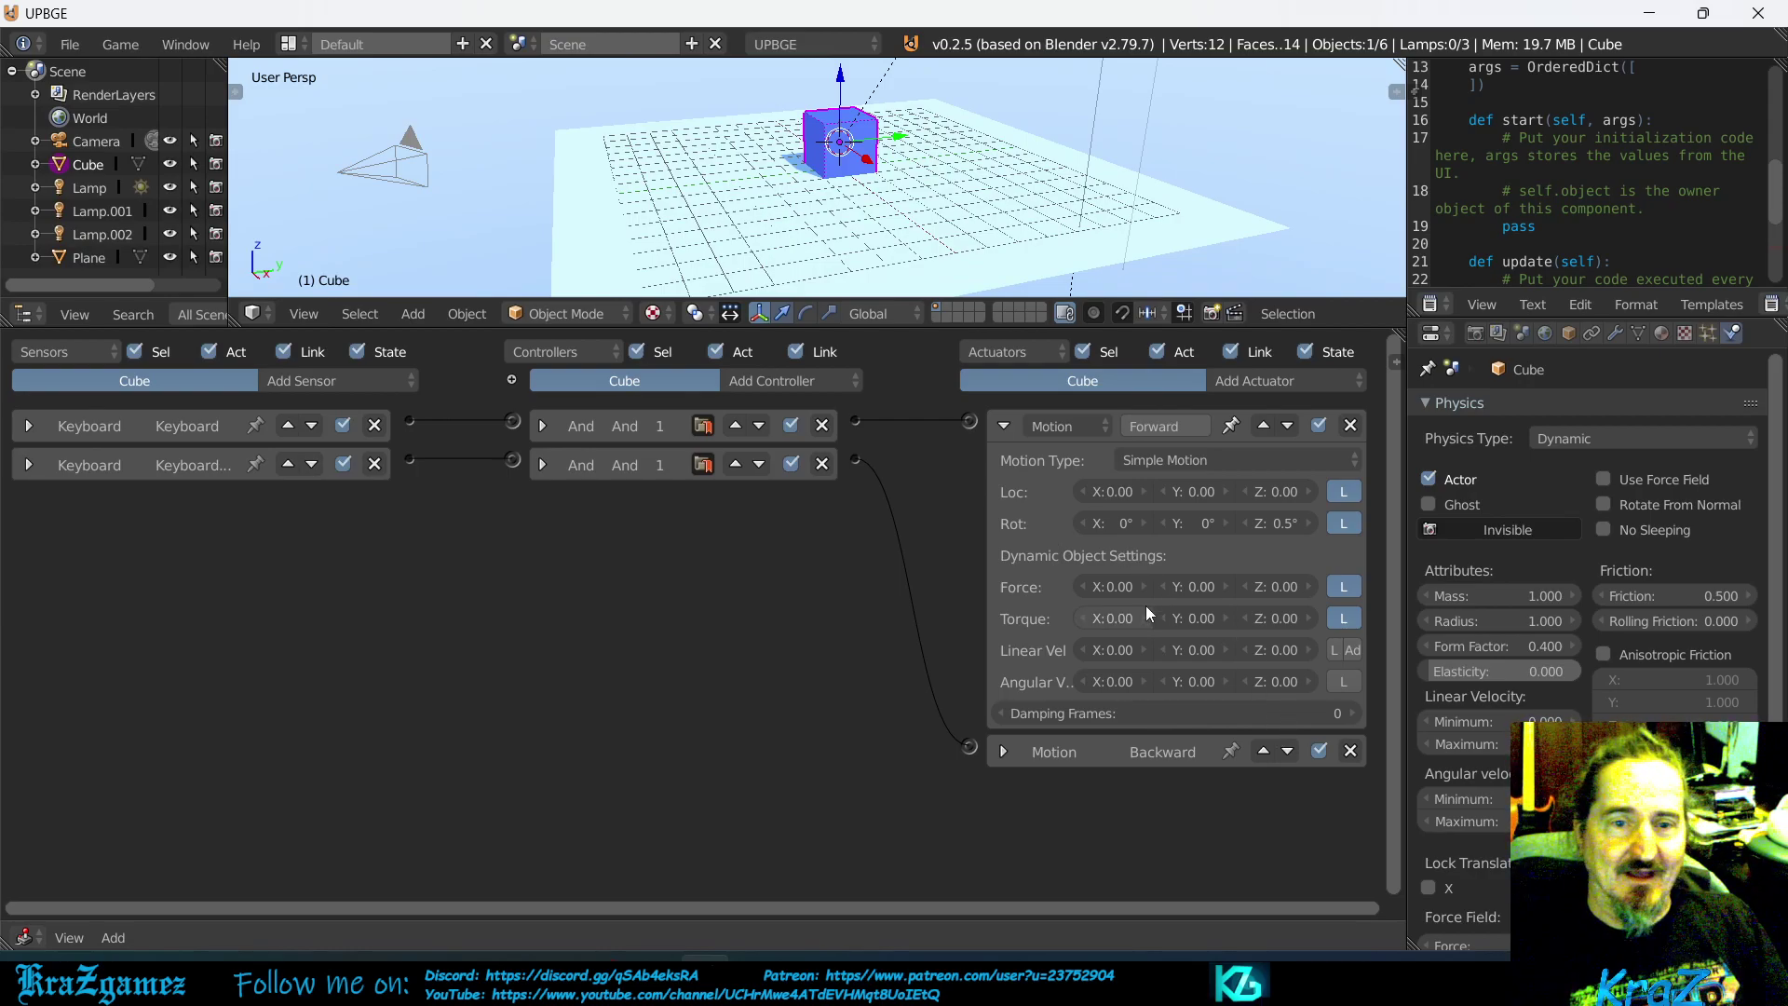
click(1004, 751)
scroll(1191, 654, down, 2)
scroll(1185, 659, up, 2)
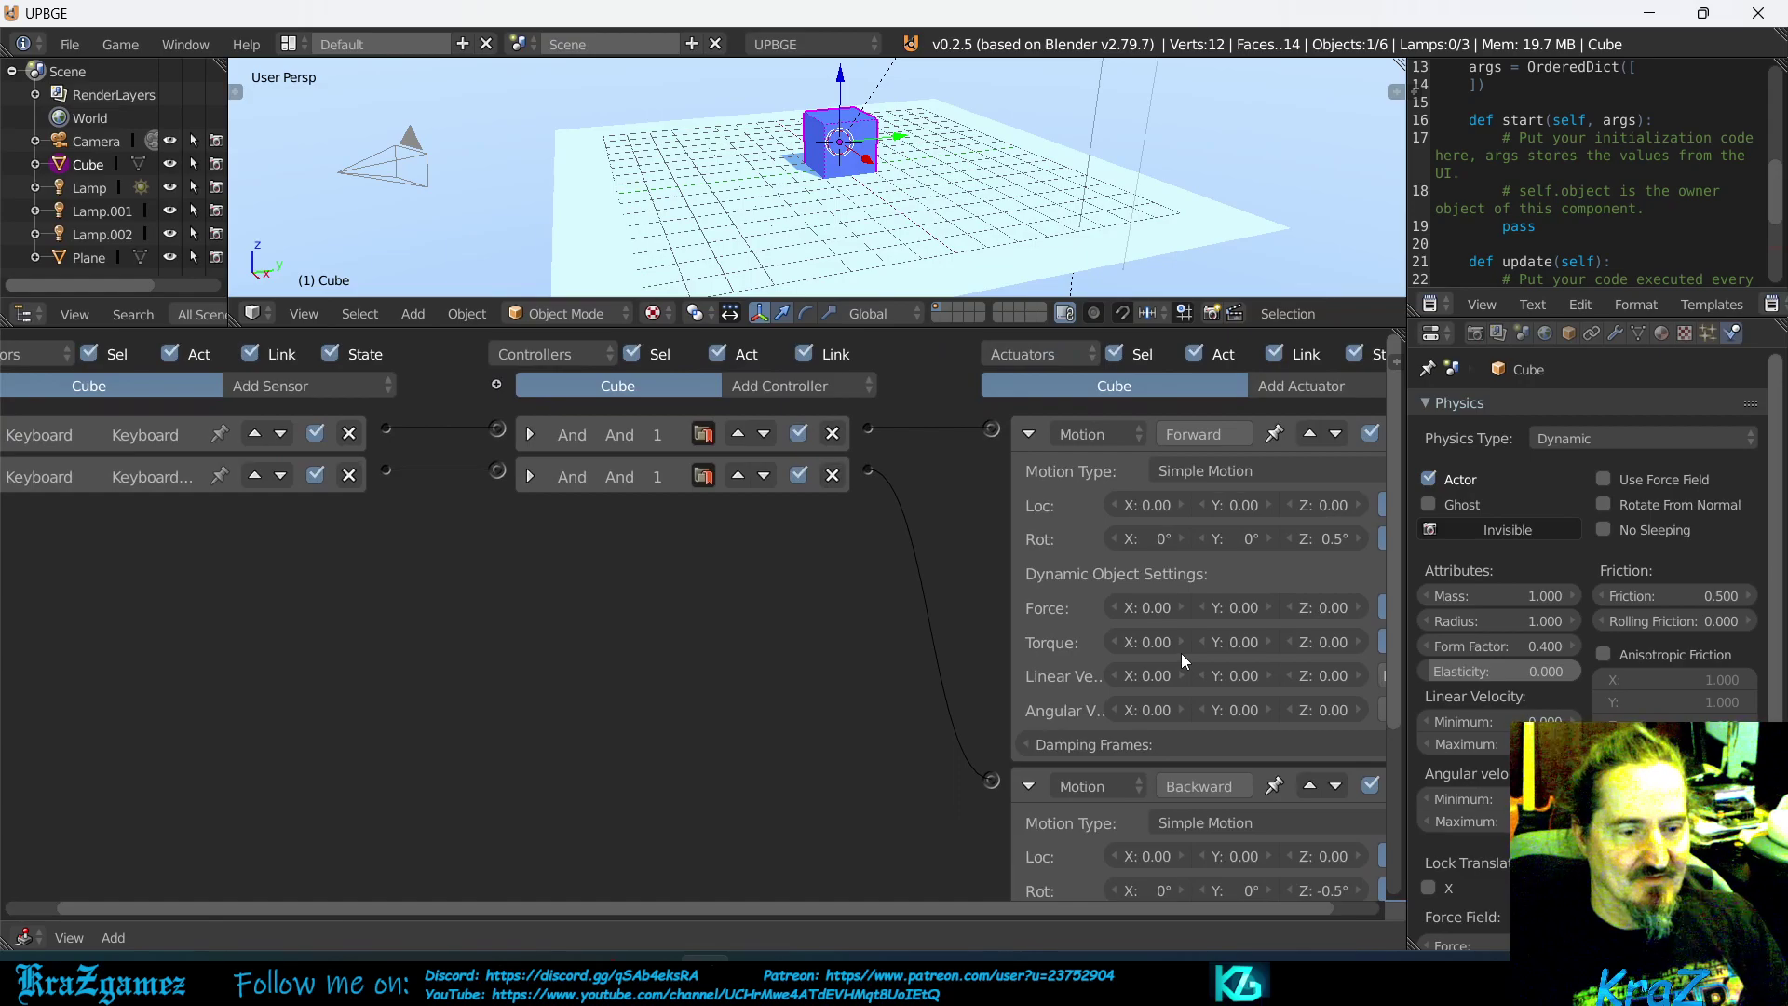
scroll(1177, 656, down, 1)
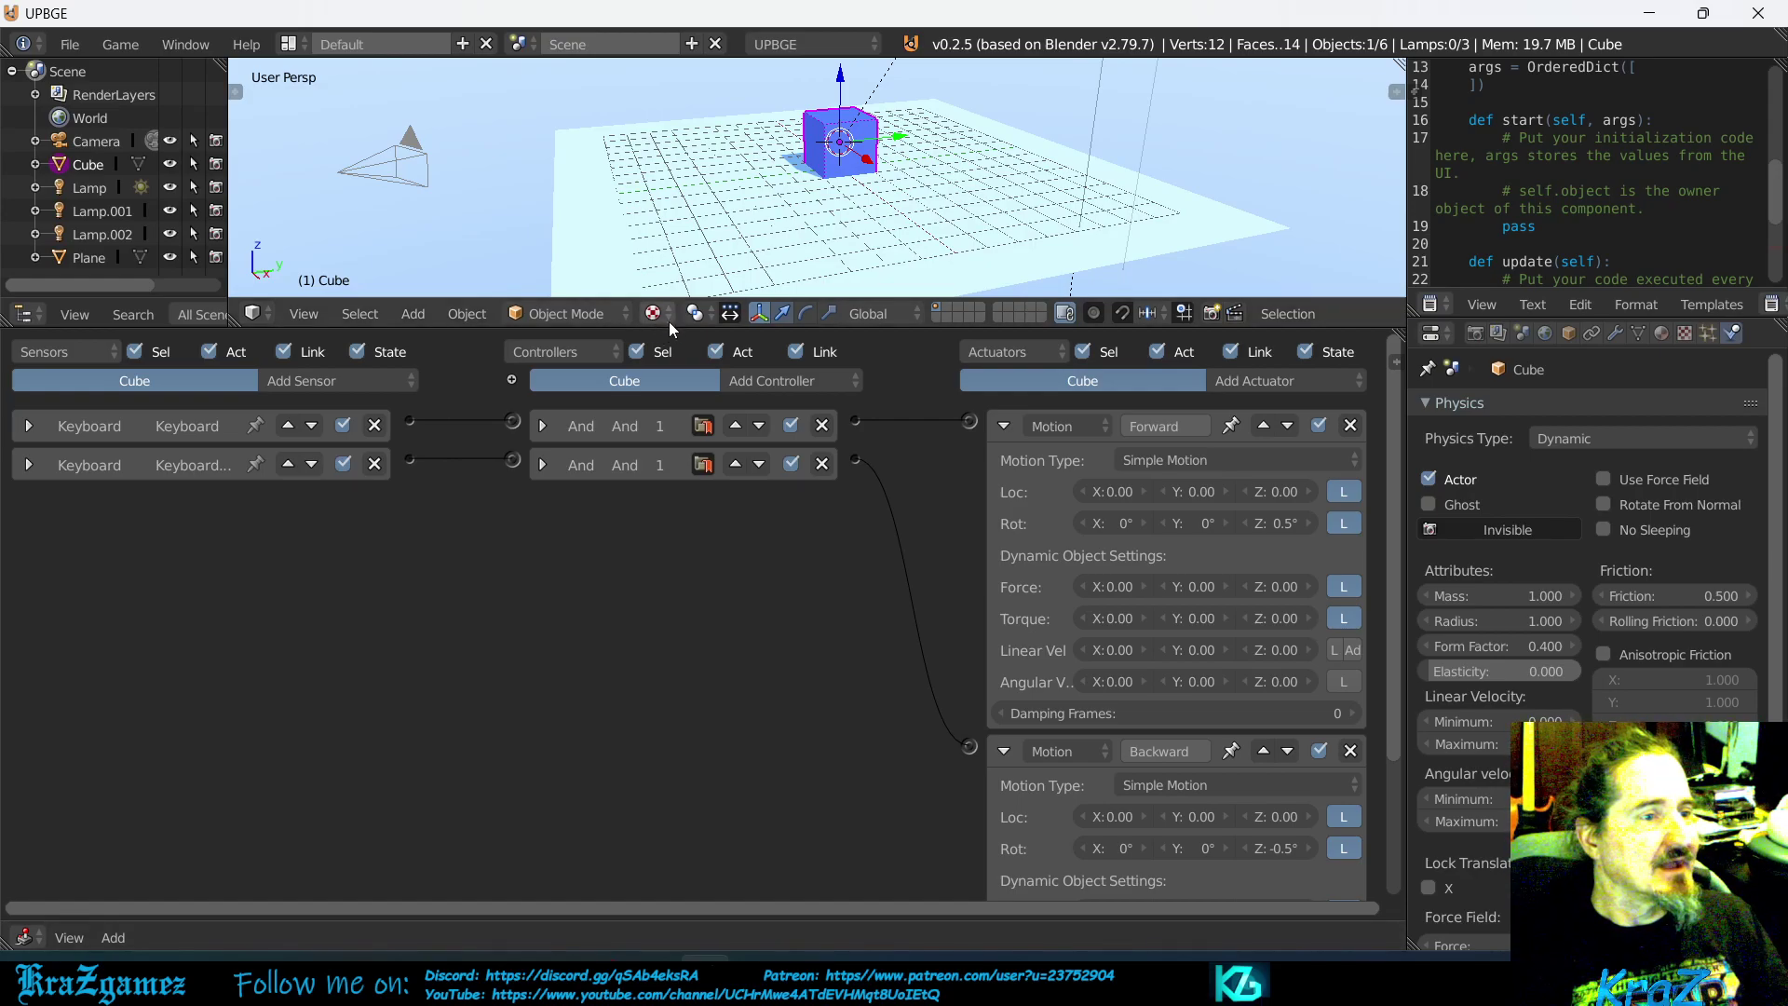
Shrink the logic editor to enlarge the 3D viewport and set the transform orientation to Local
drag(668, 328, 695, 568)
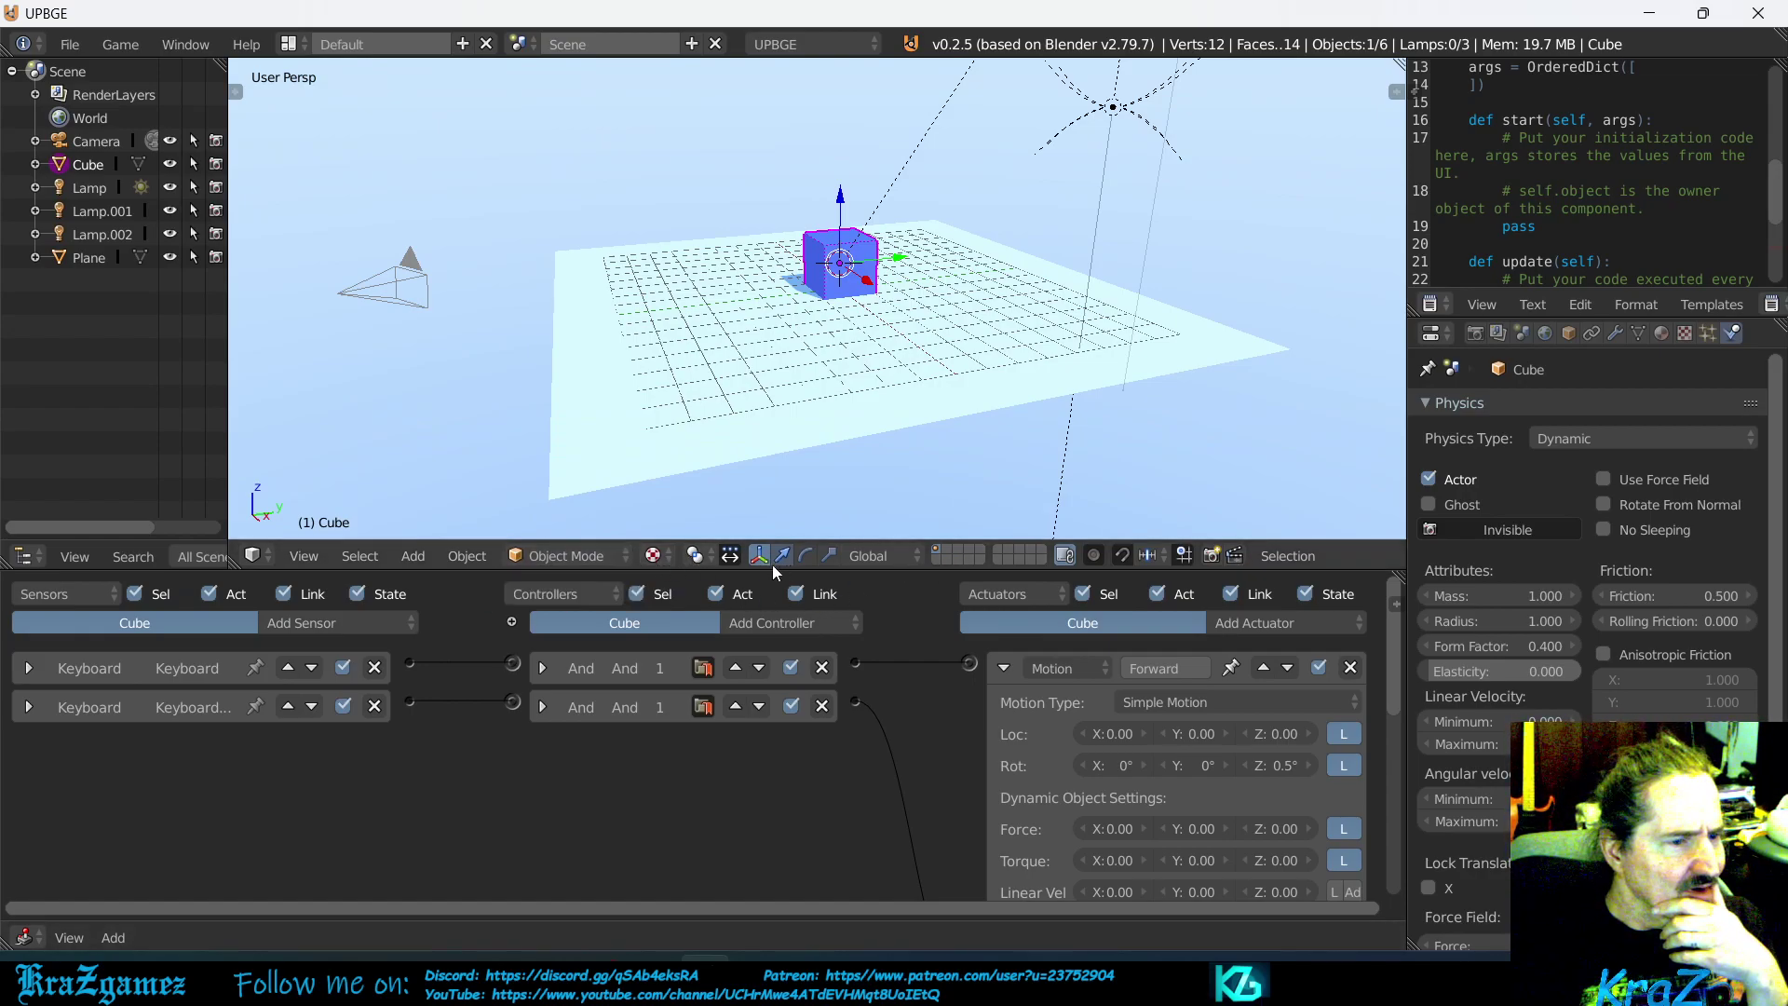
click(881, 556)
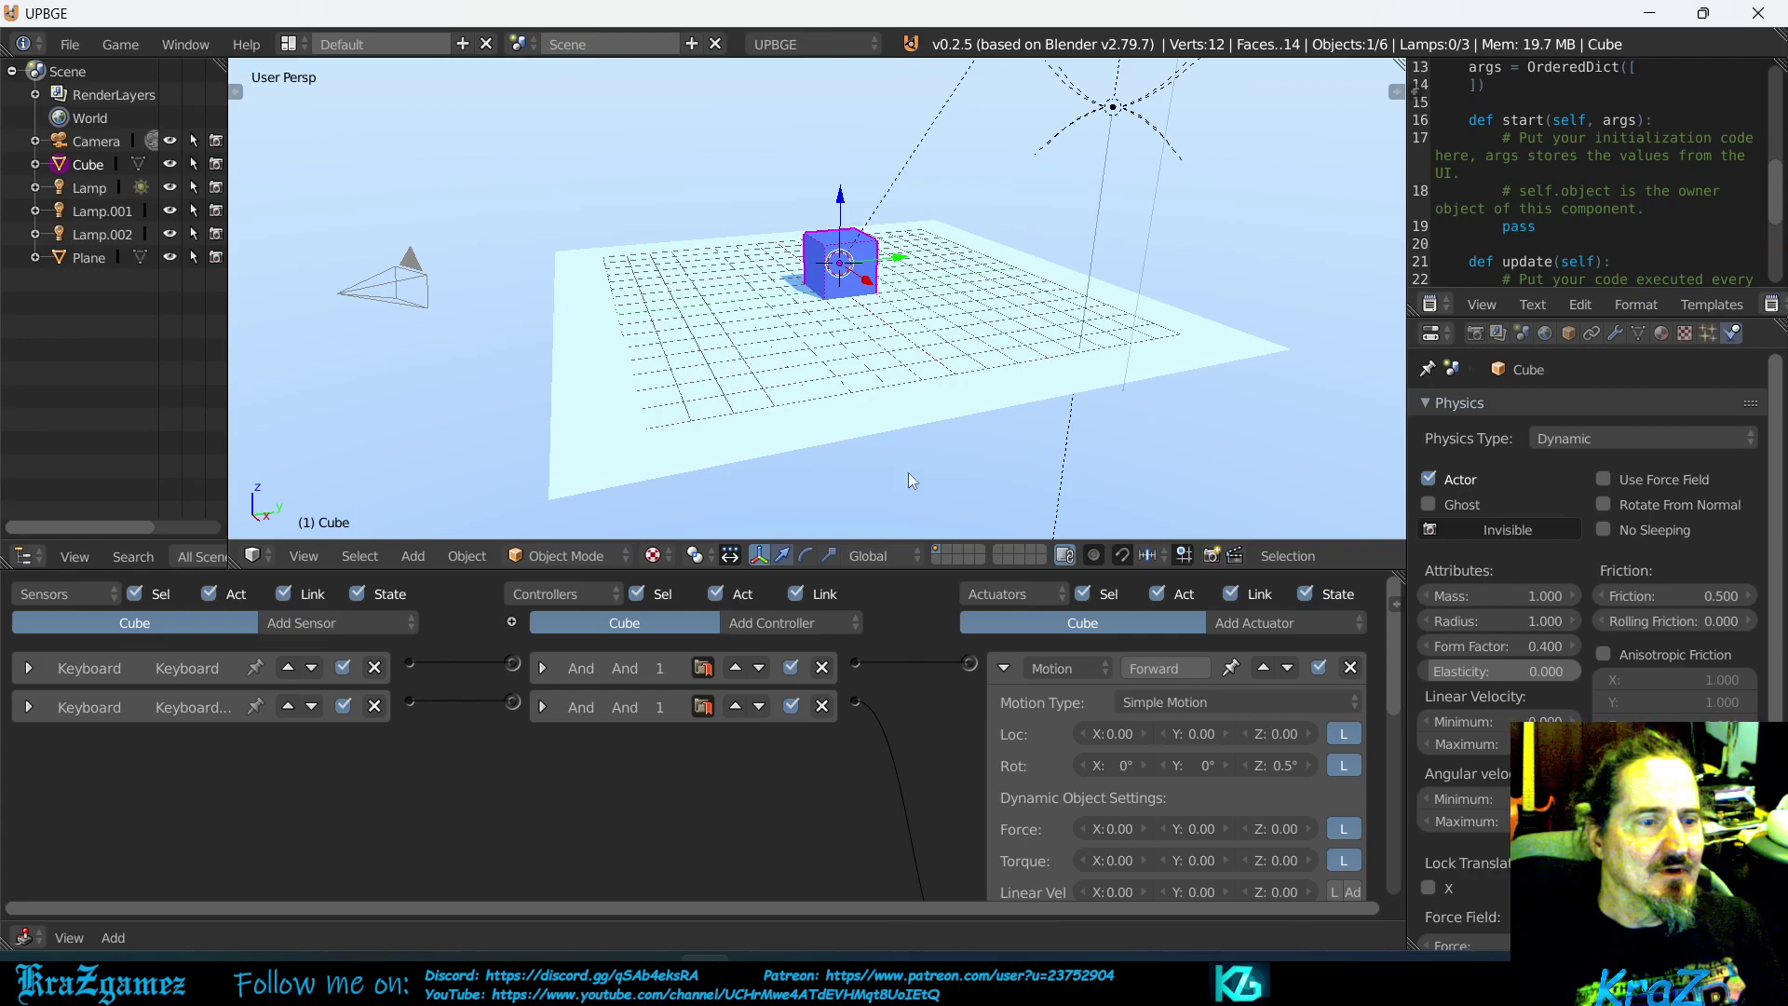
click(883, 556)
click(884, 507)
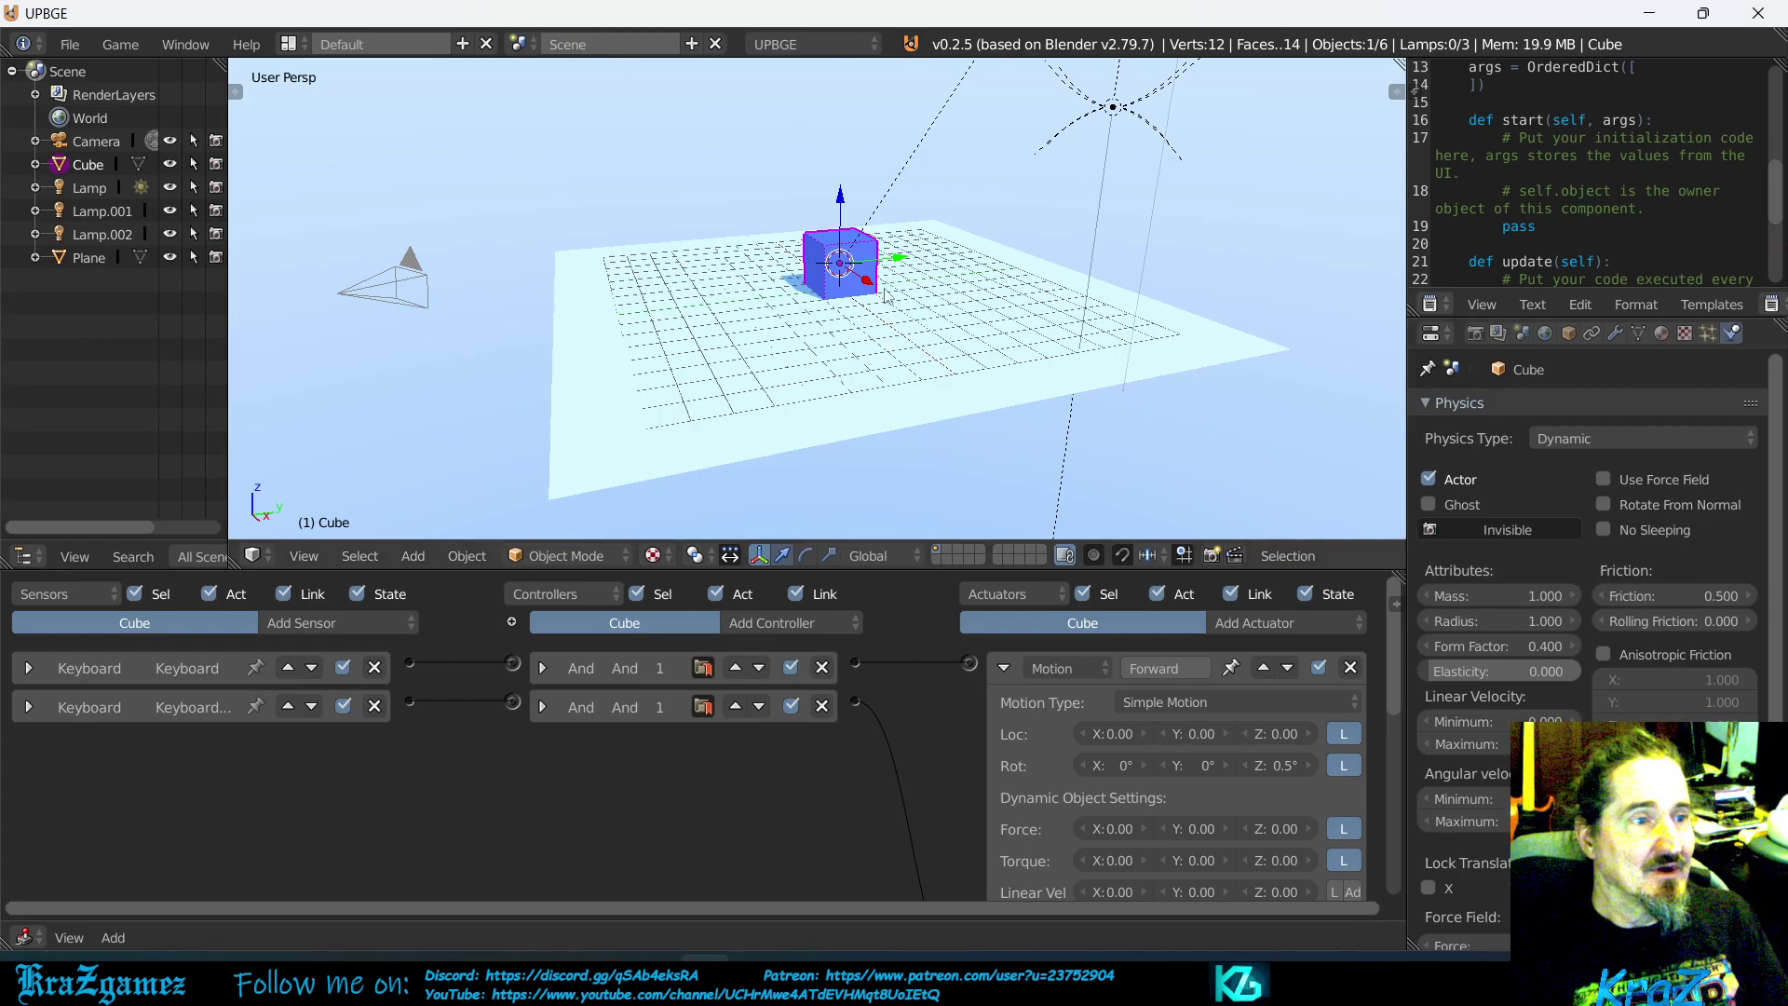
click(883, 557)
click(887, 501)
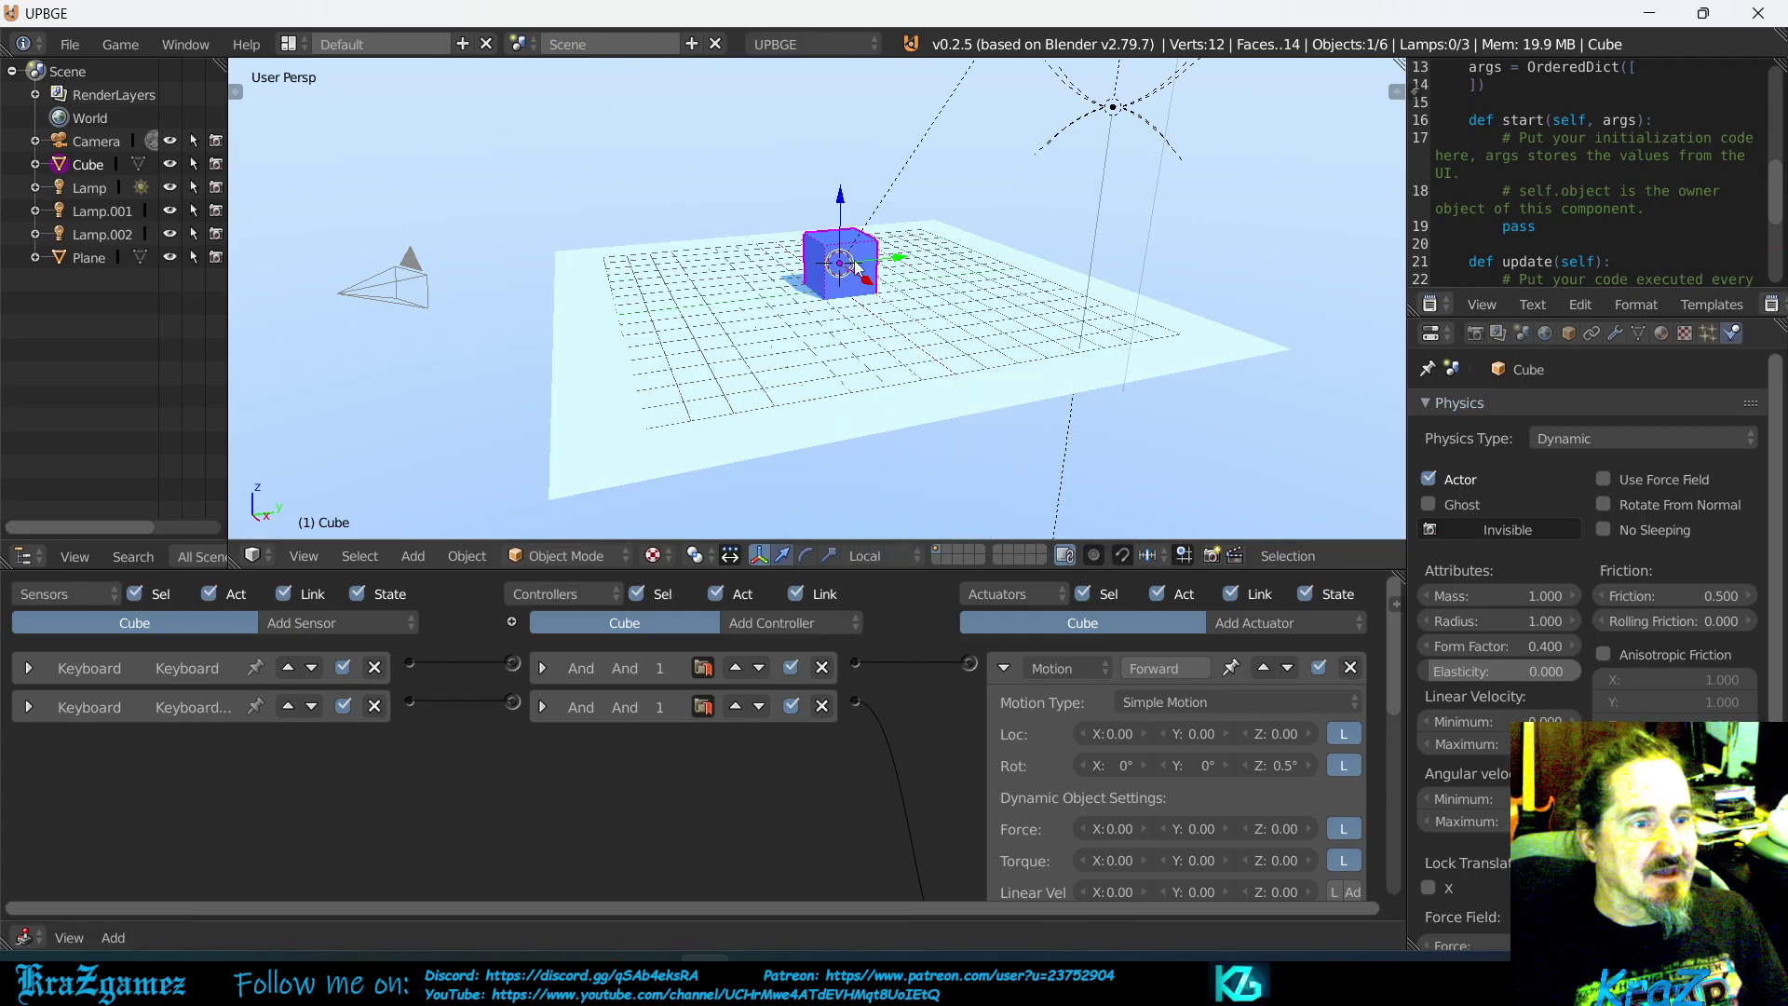
Rotate the cube's mesh 90° about the global X axis in Edit Mode and return to Object Mode
key(Tab)
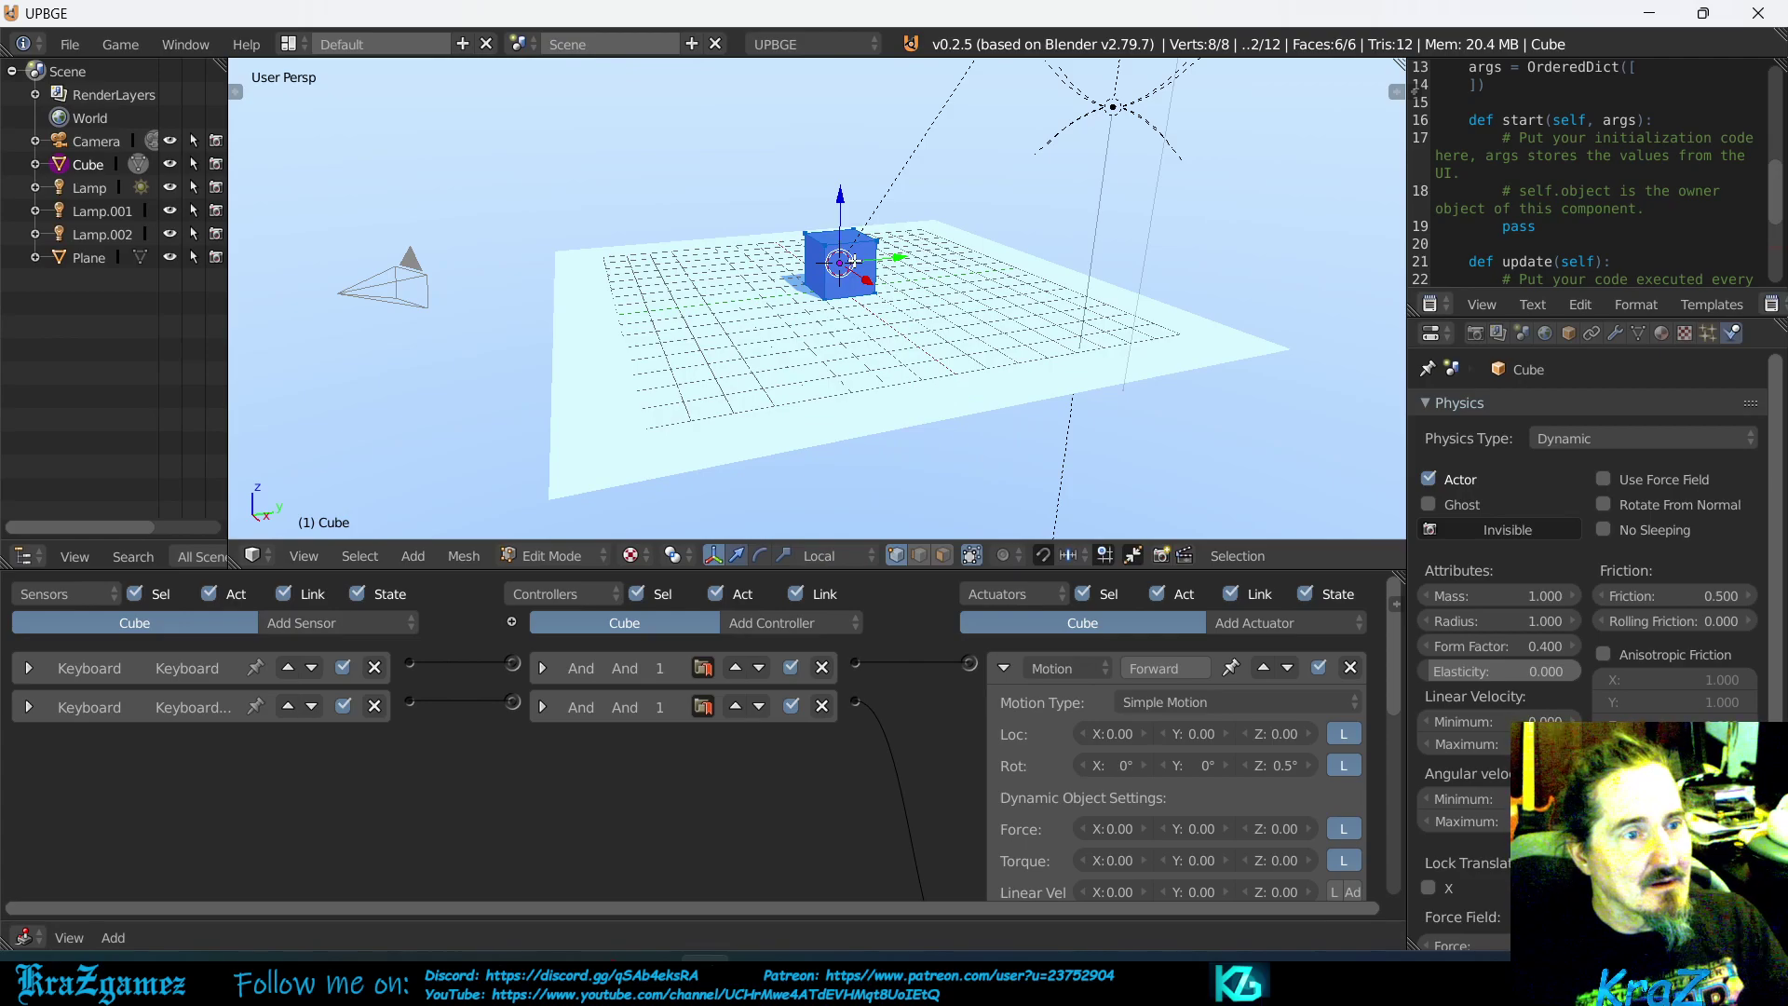
key(r)
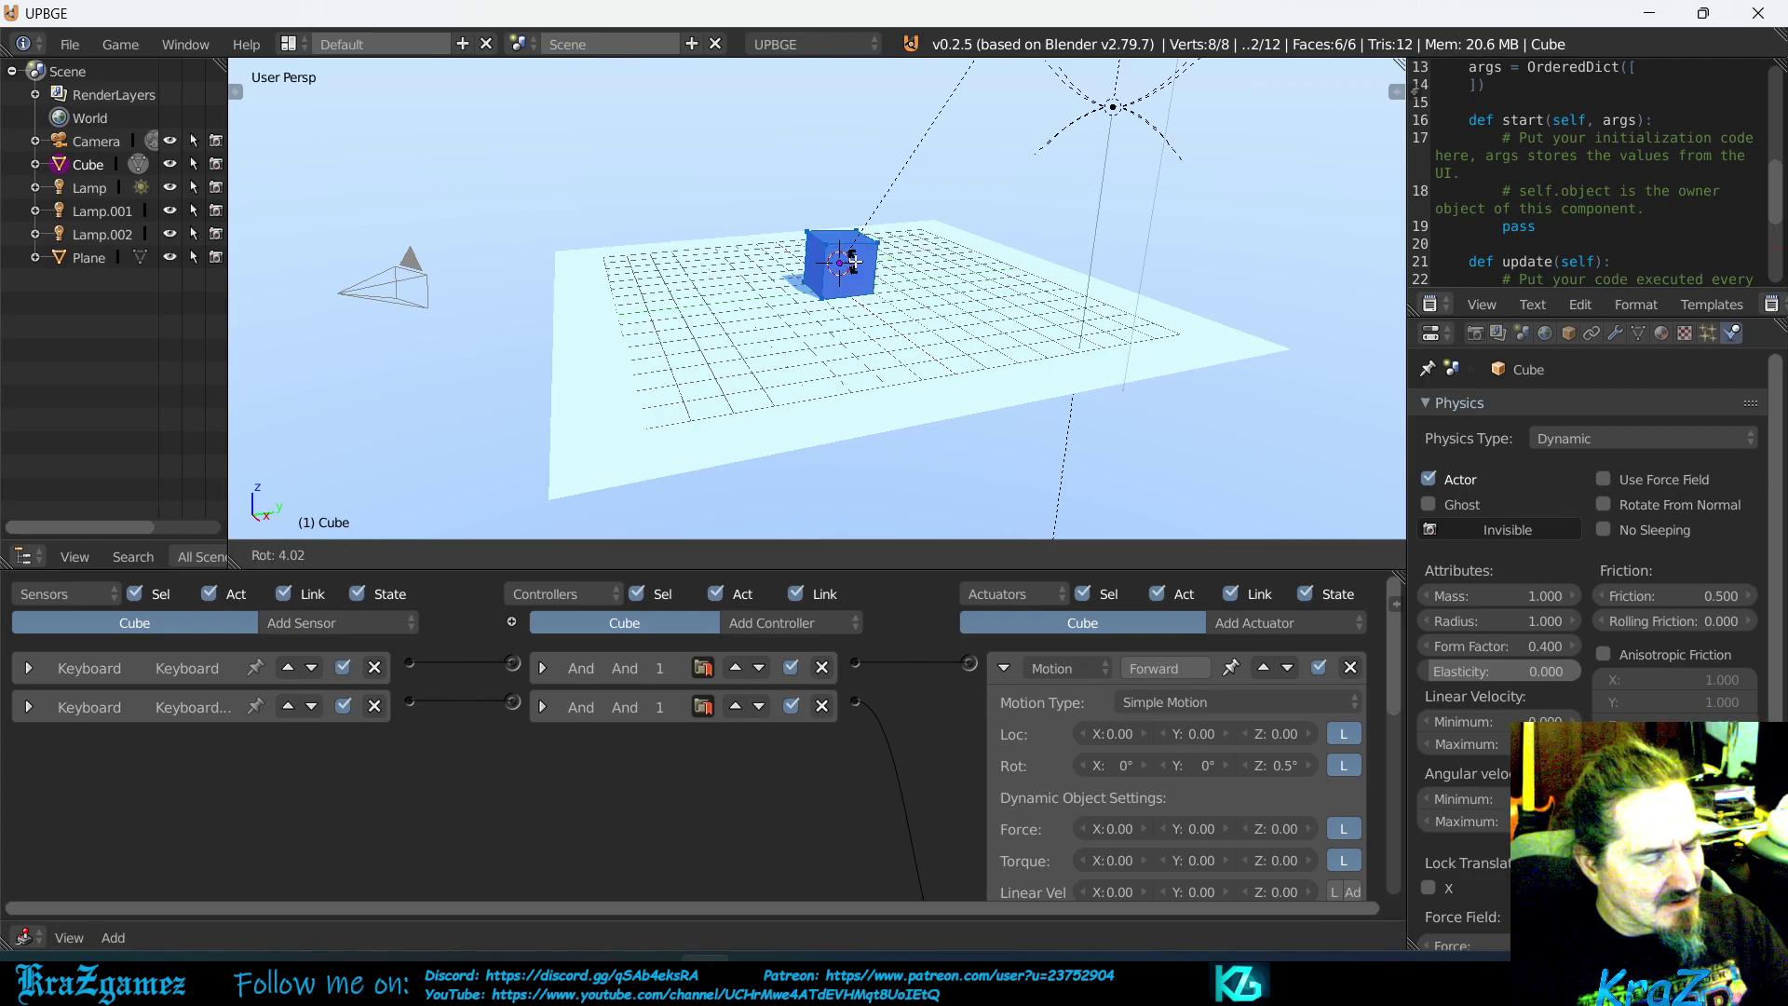
text(x)
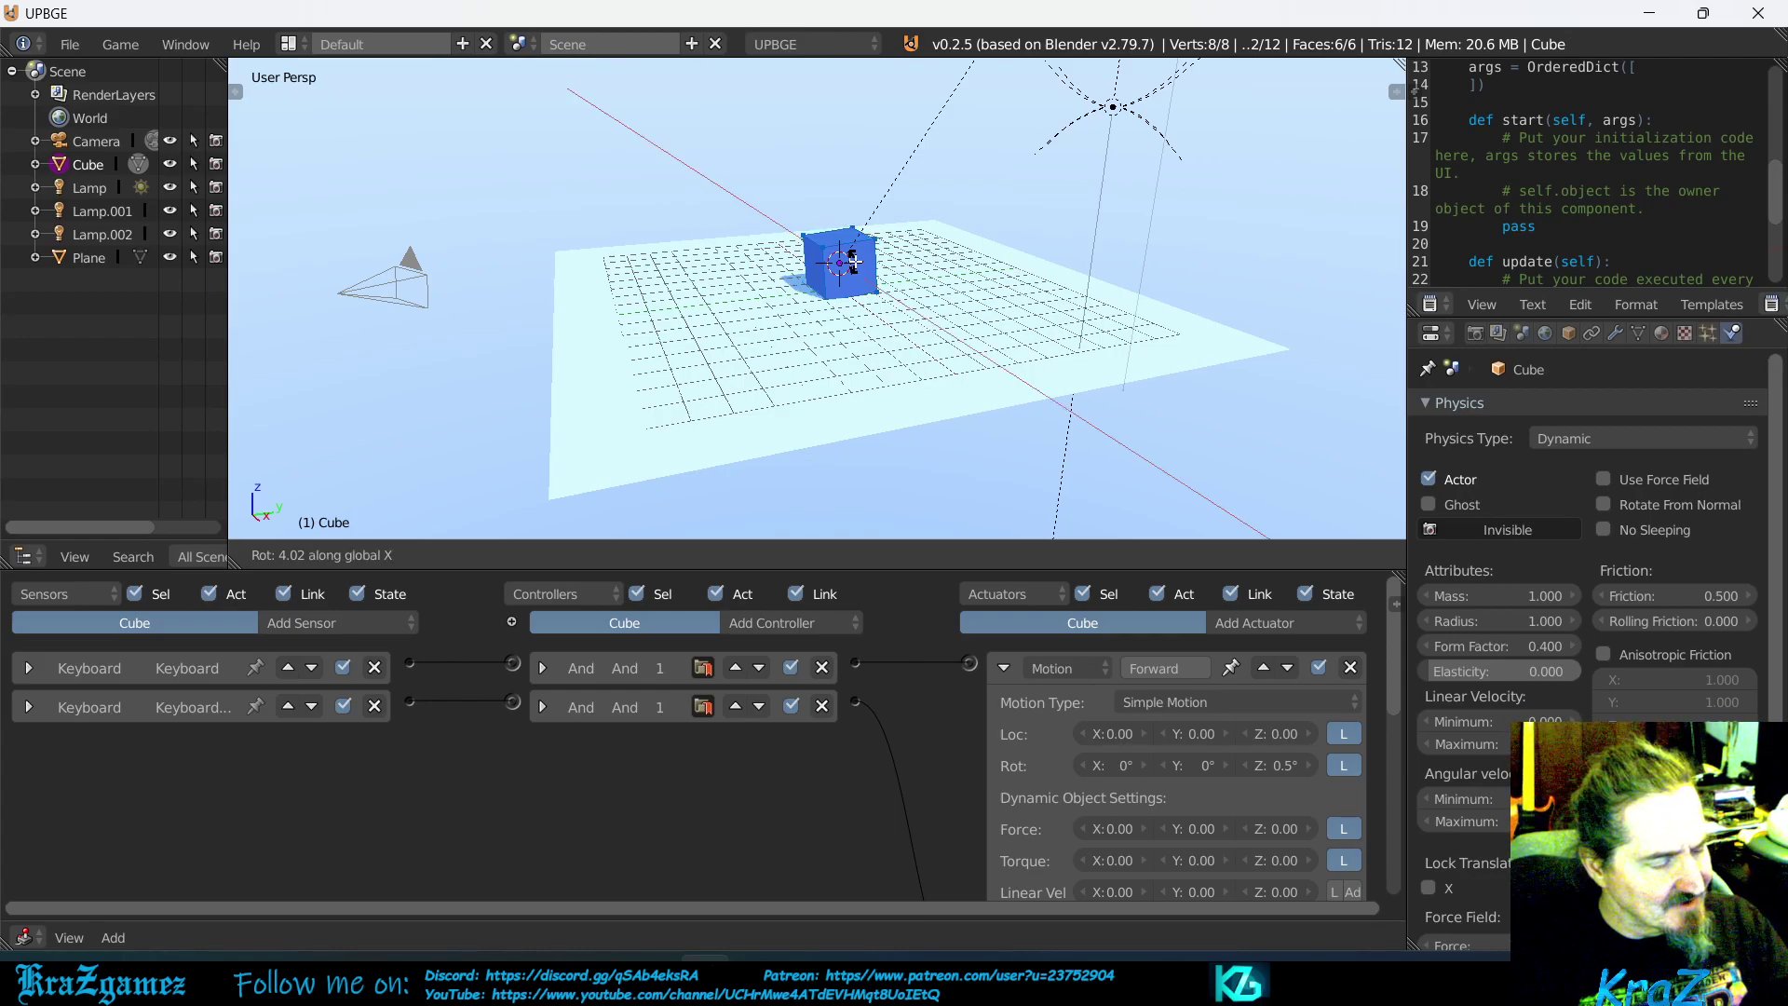
text(90)
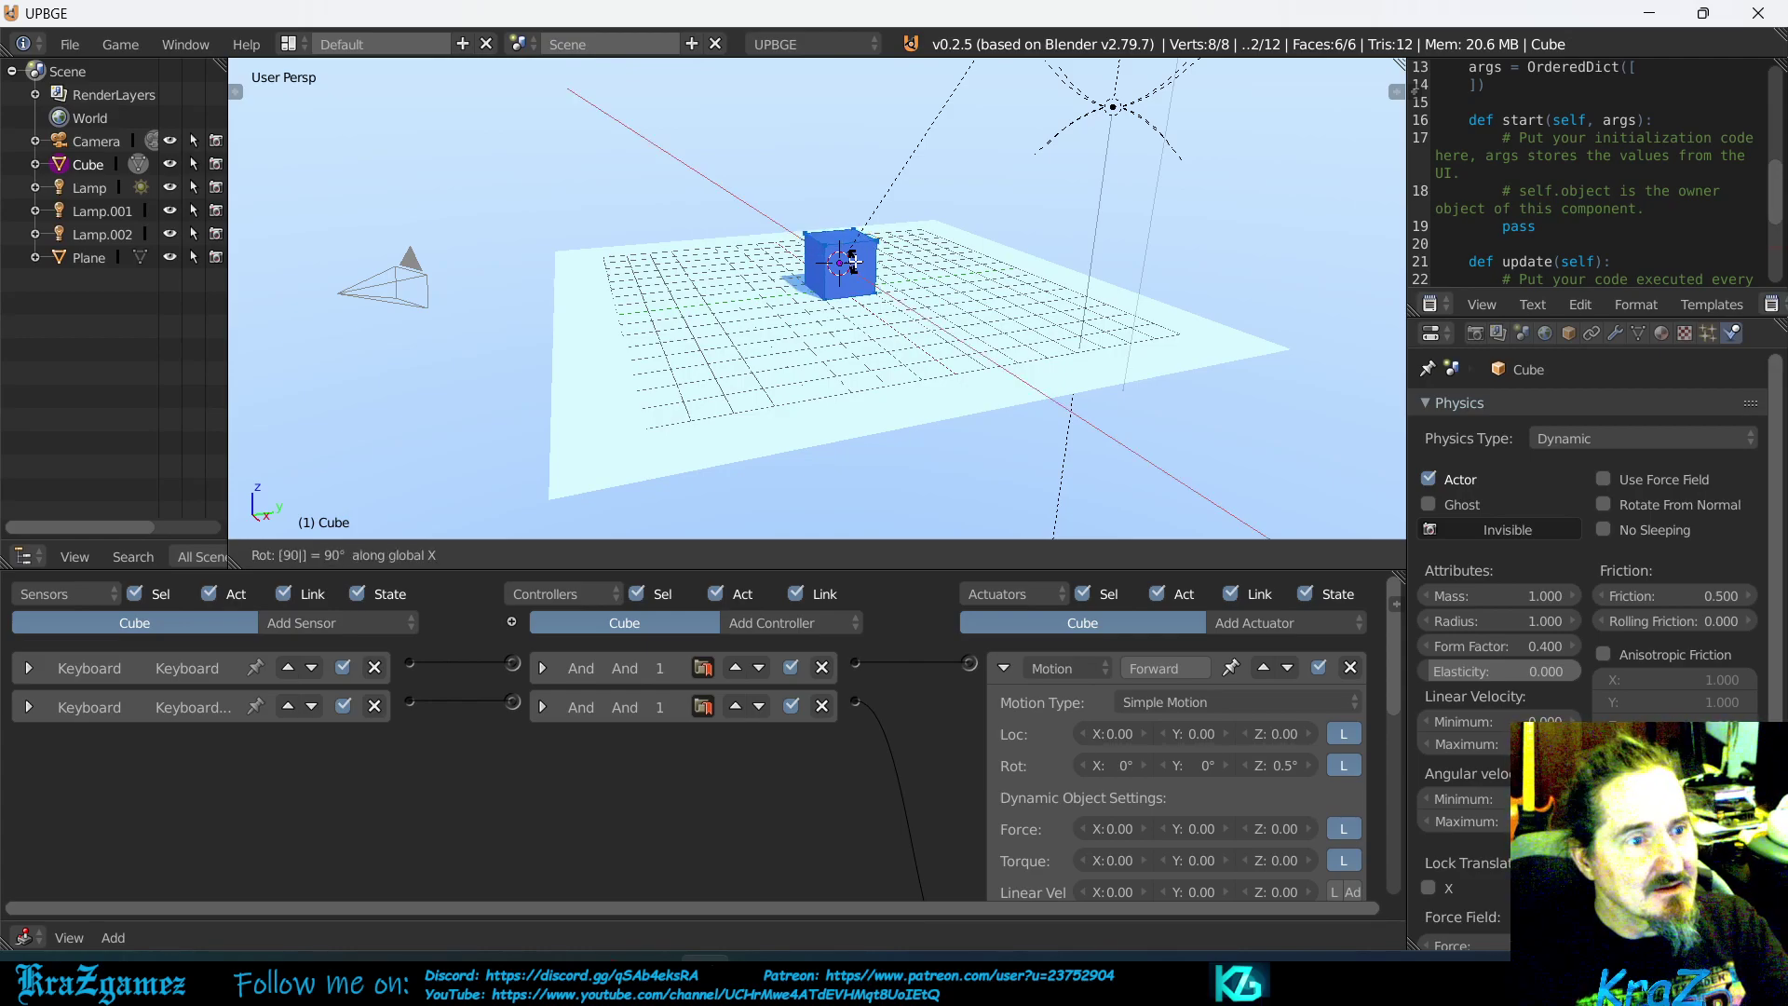
key(Return)
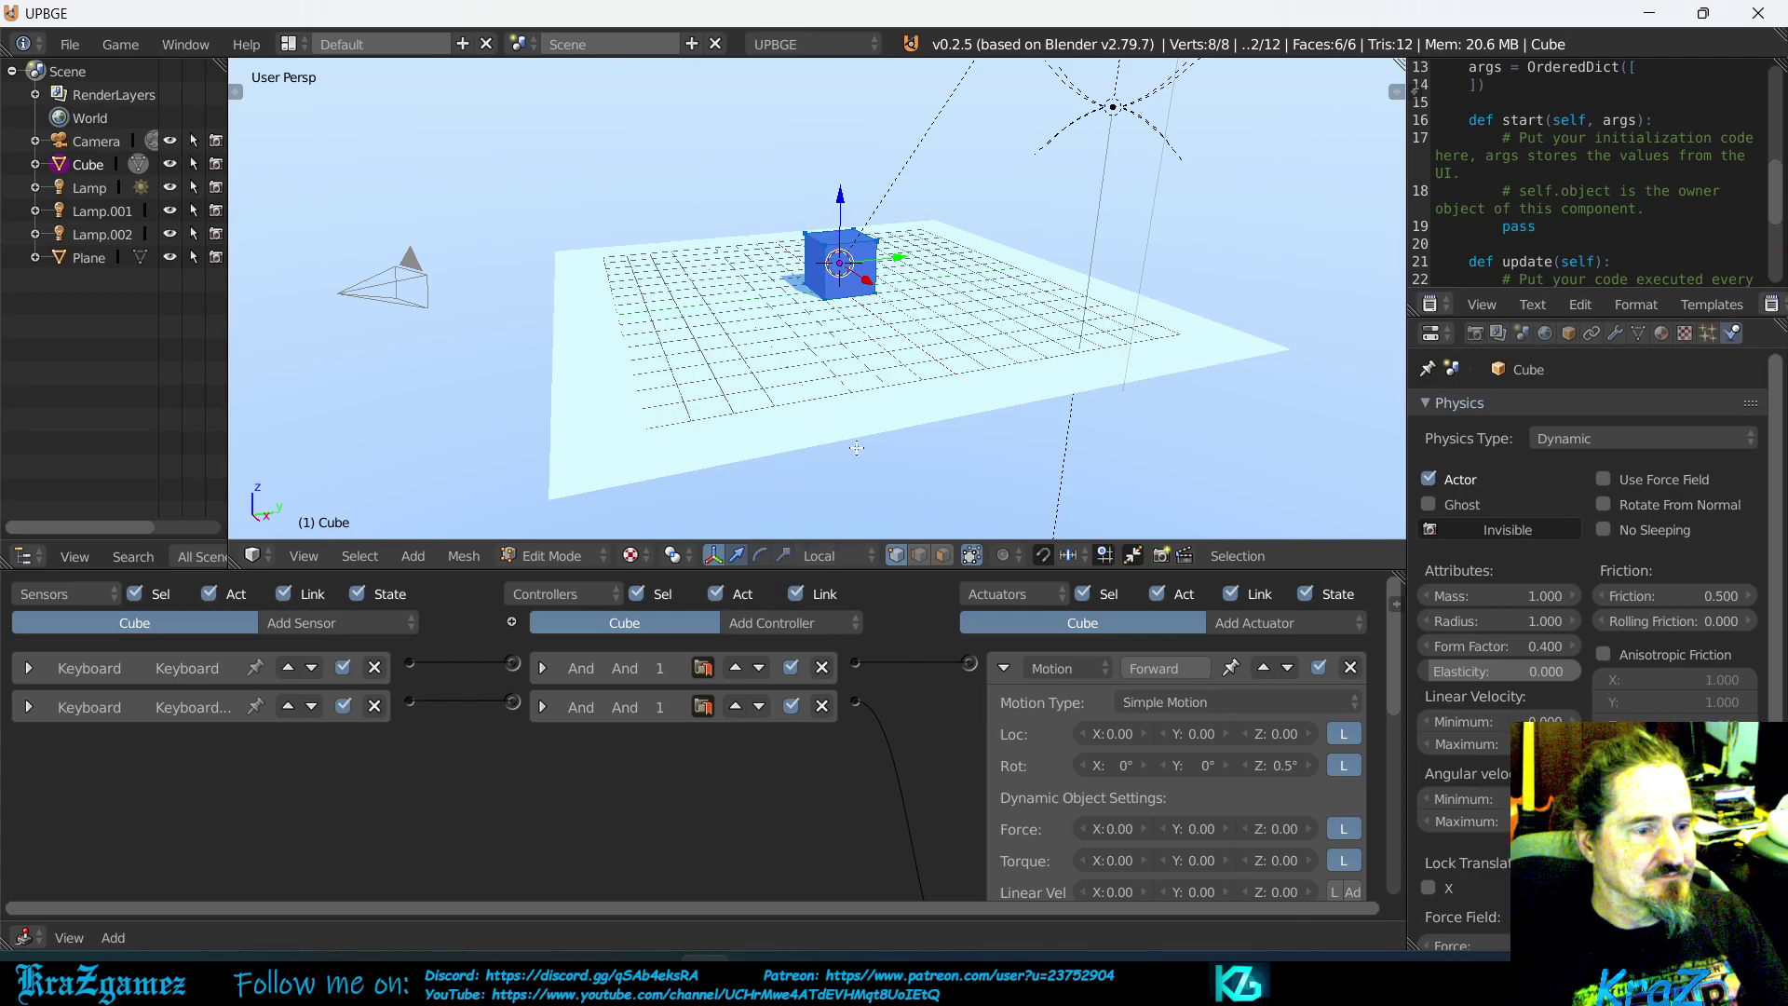
key(Tab)
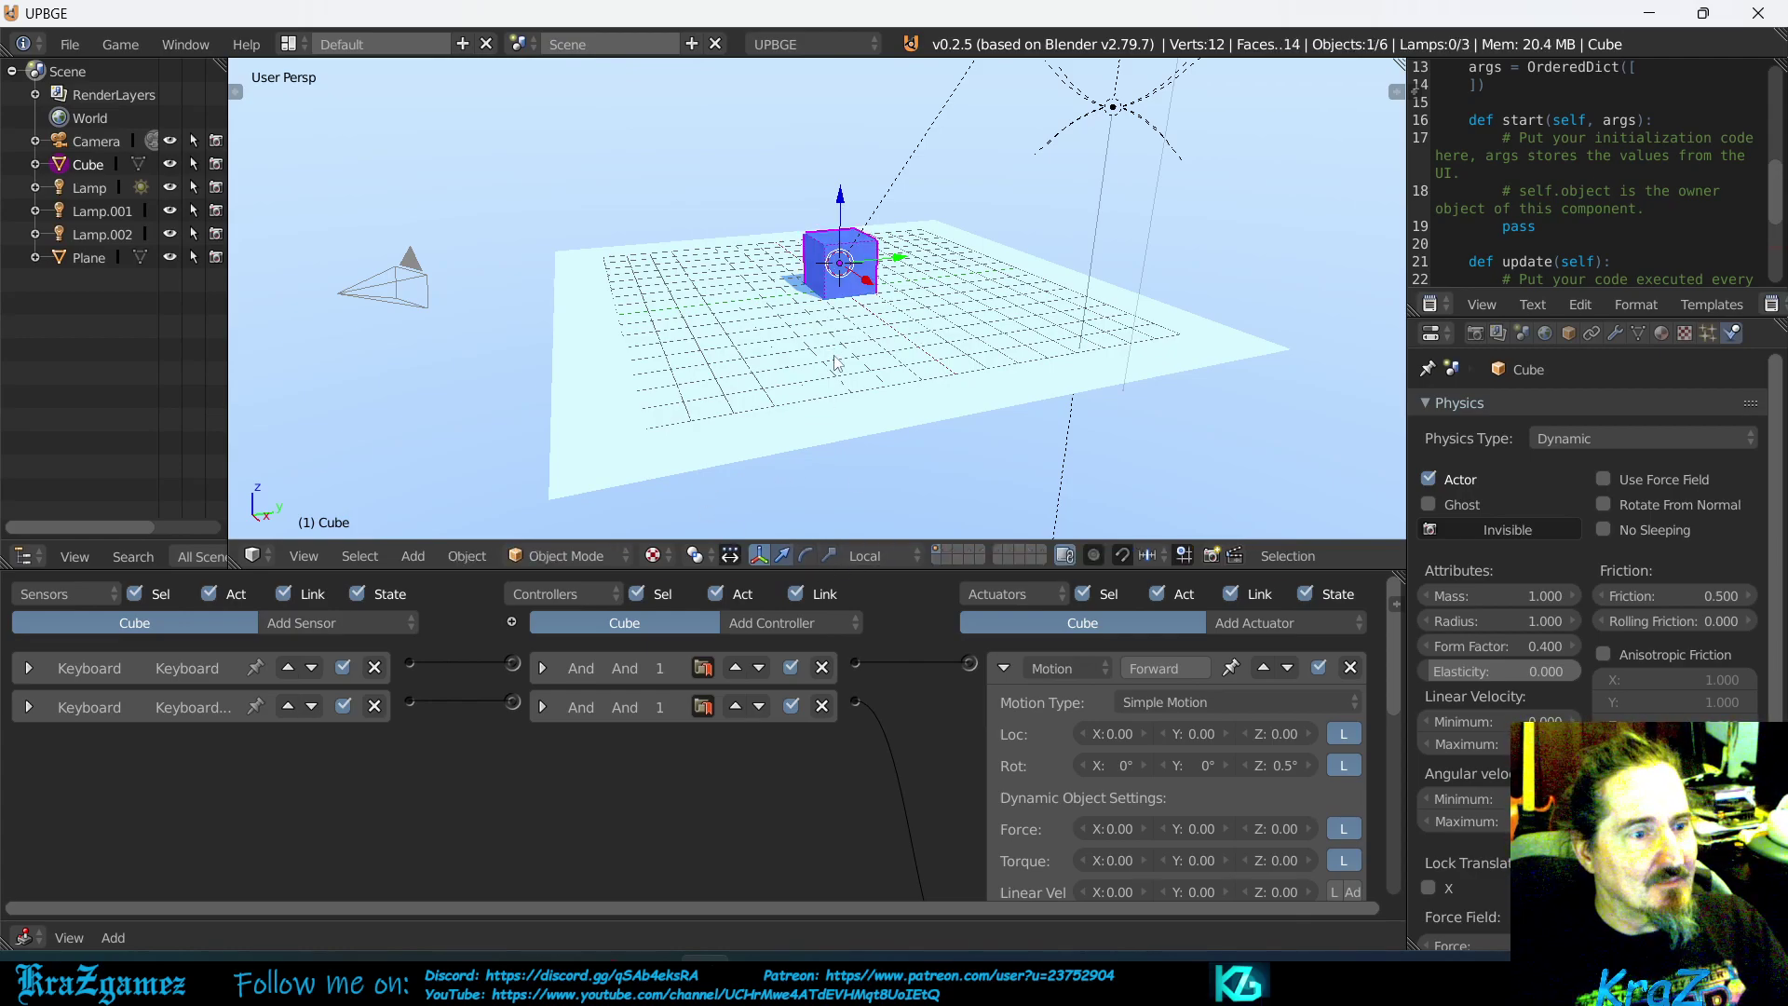
Switch the transform orientation to Global and back to Local to compare the cube's axes
click(875, 557)
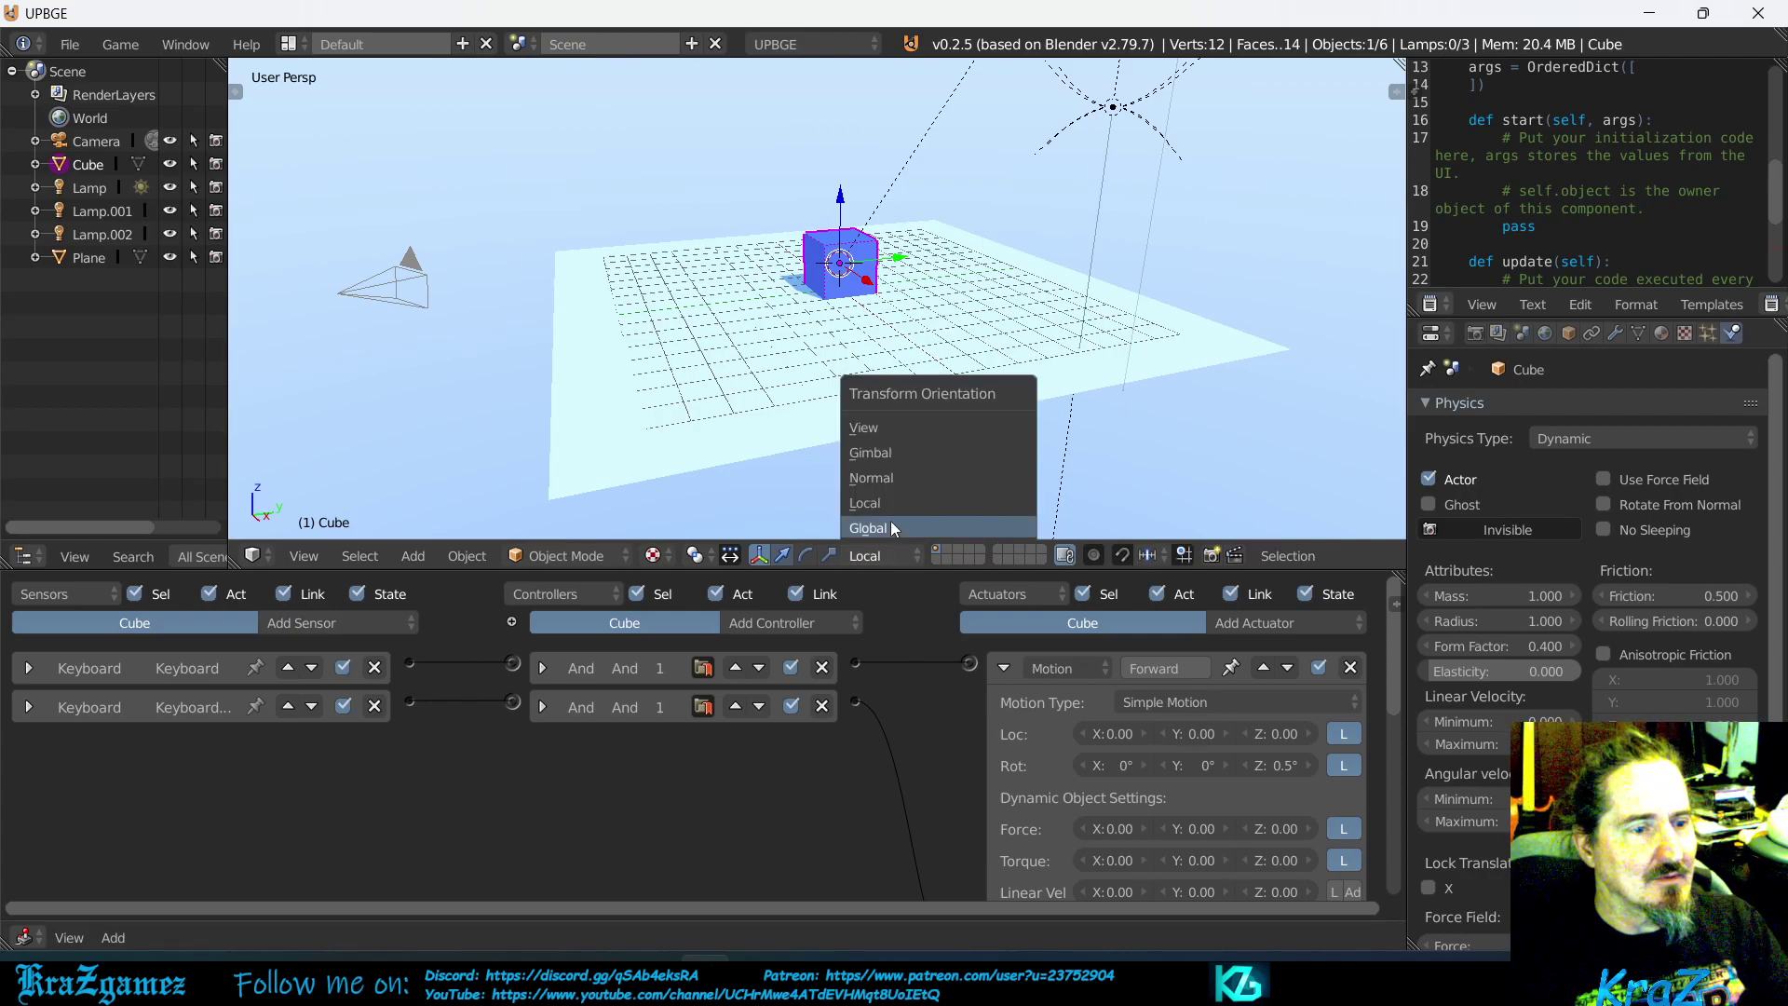
click(890, 527)
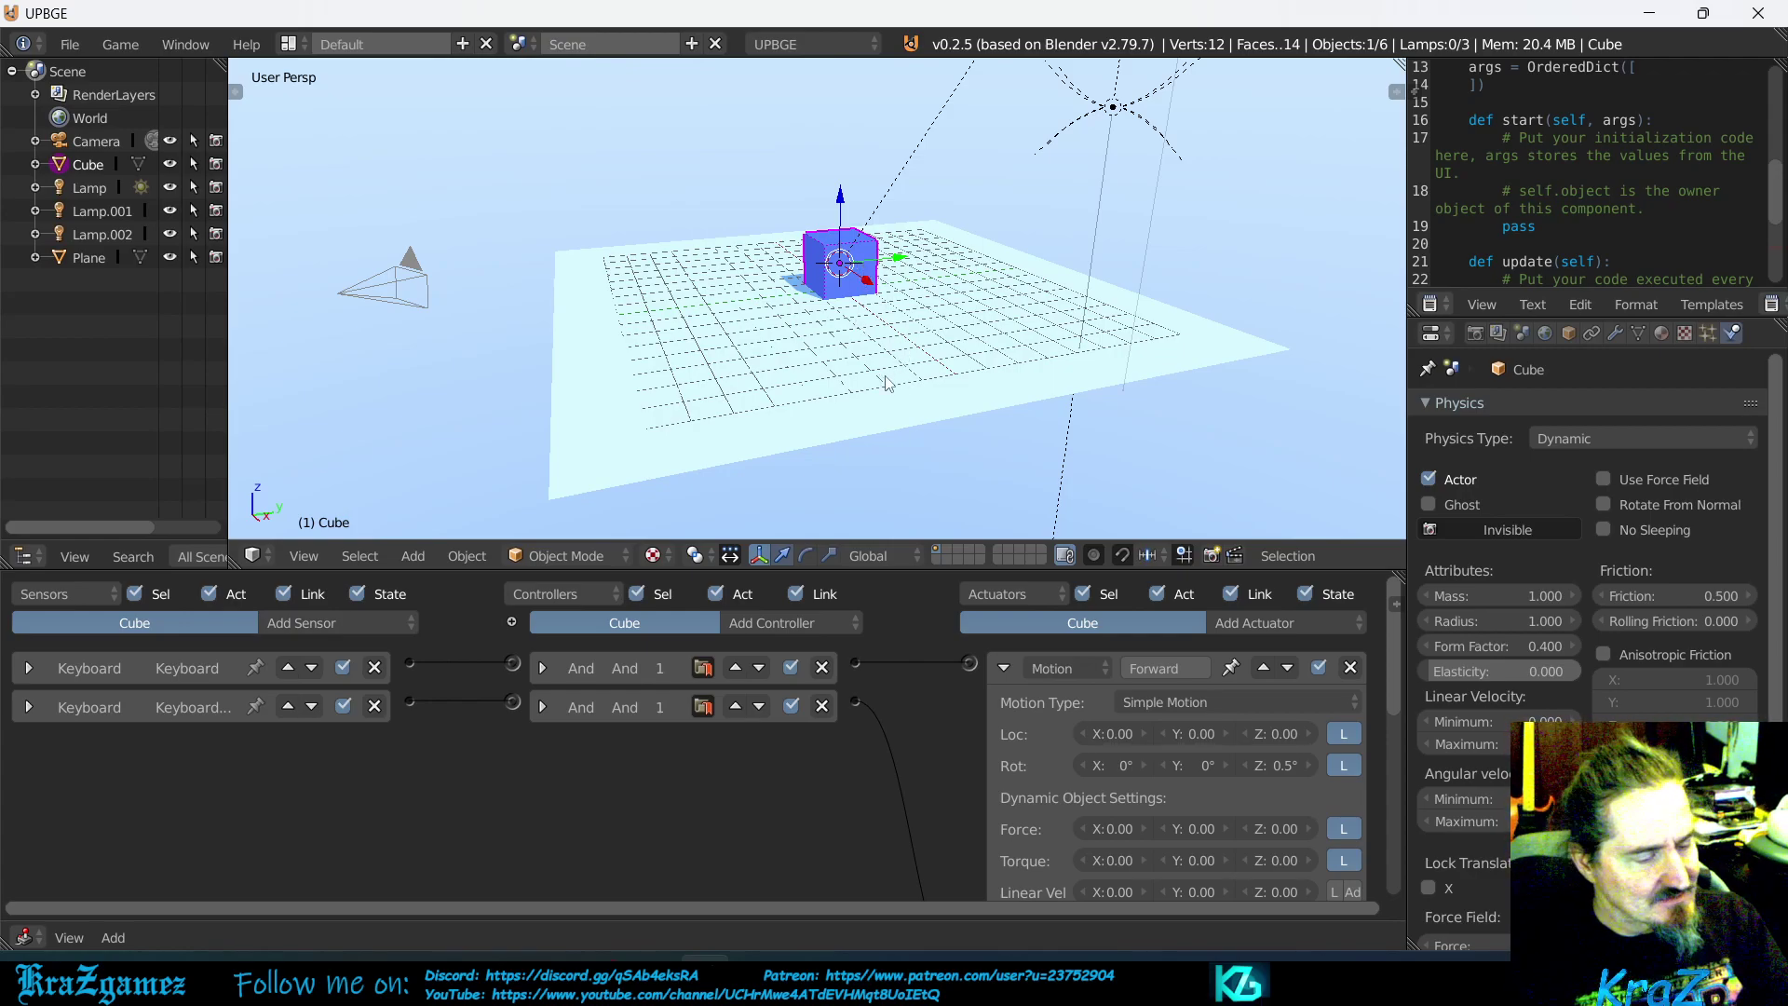
click(870, 555)
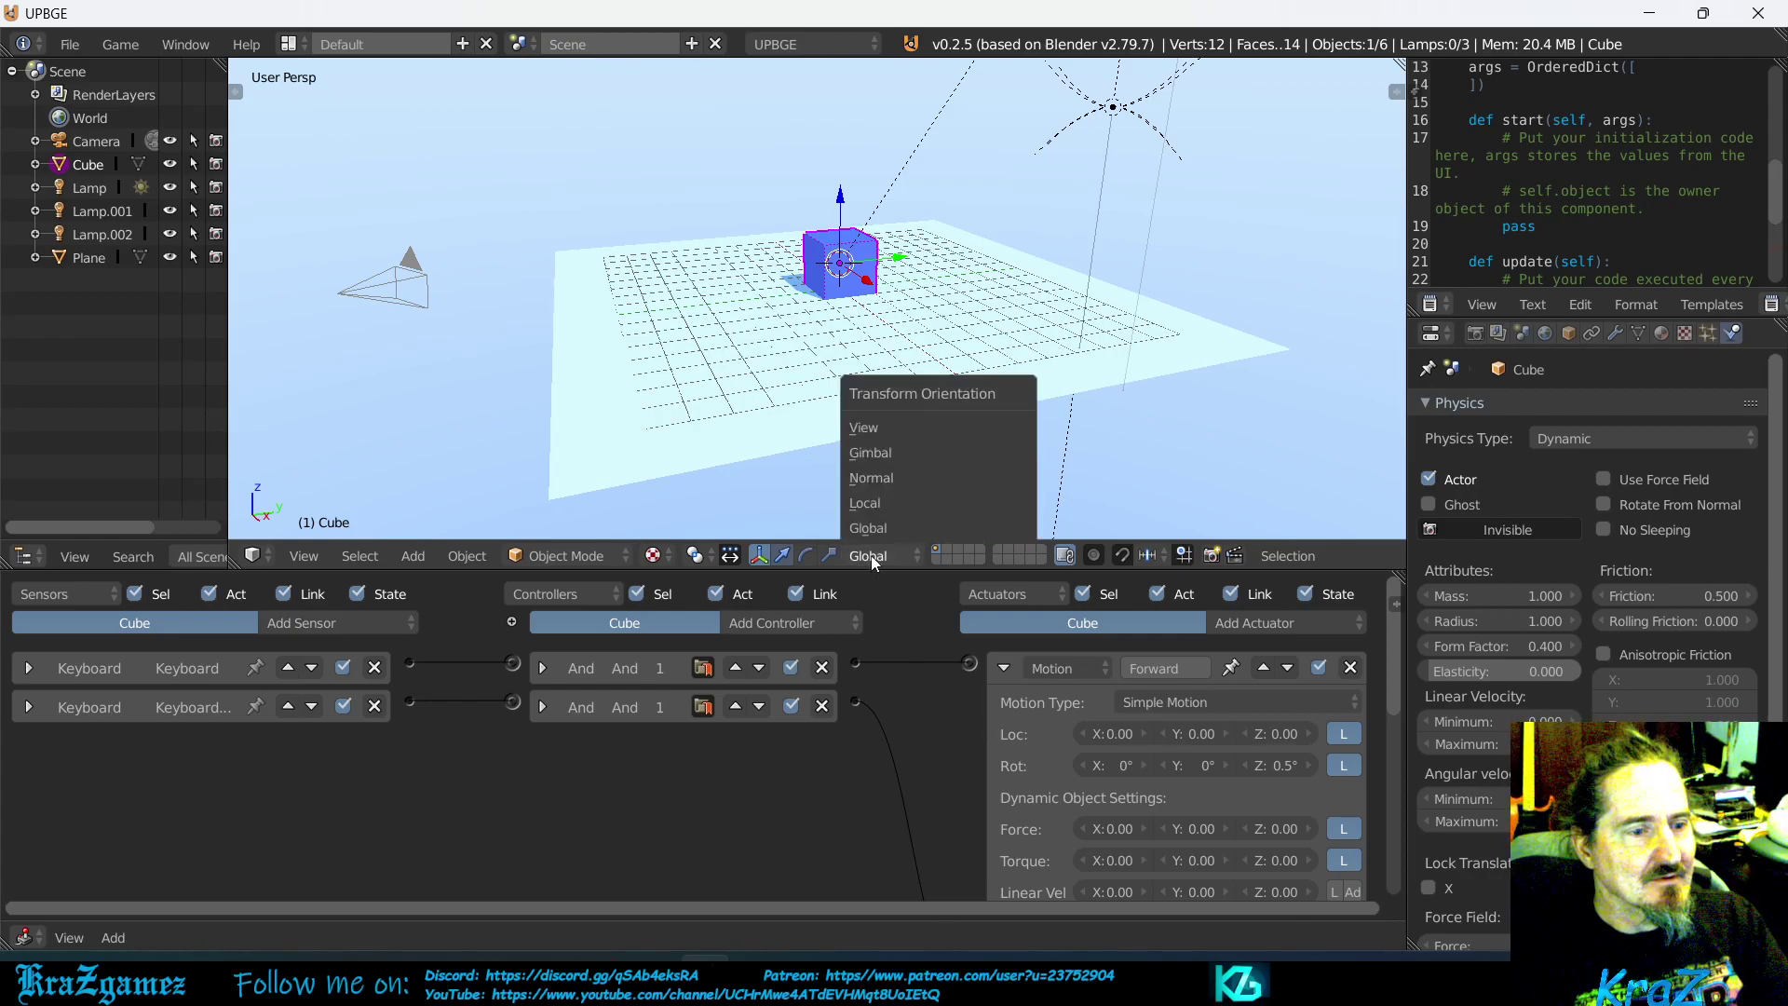
click(874, 505)
Rotate the cube 90° about the X axis in Object Mode
key(r)
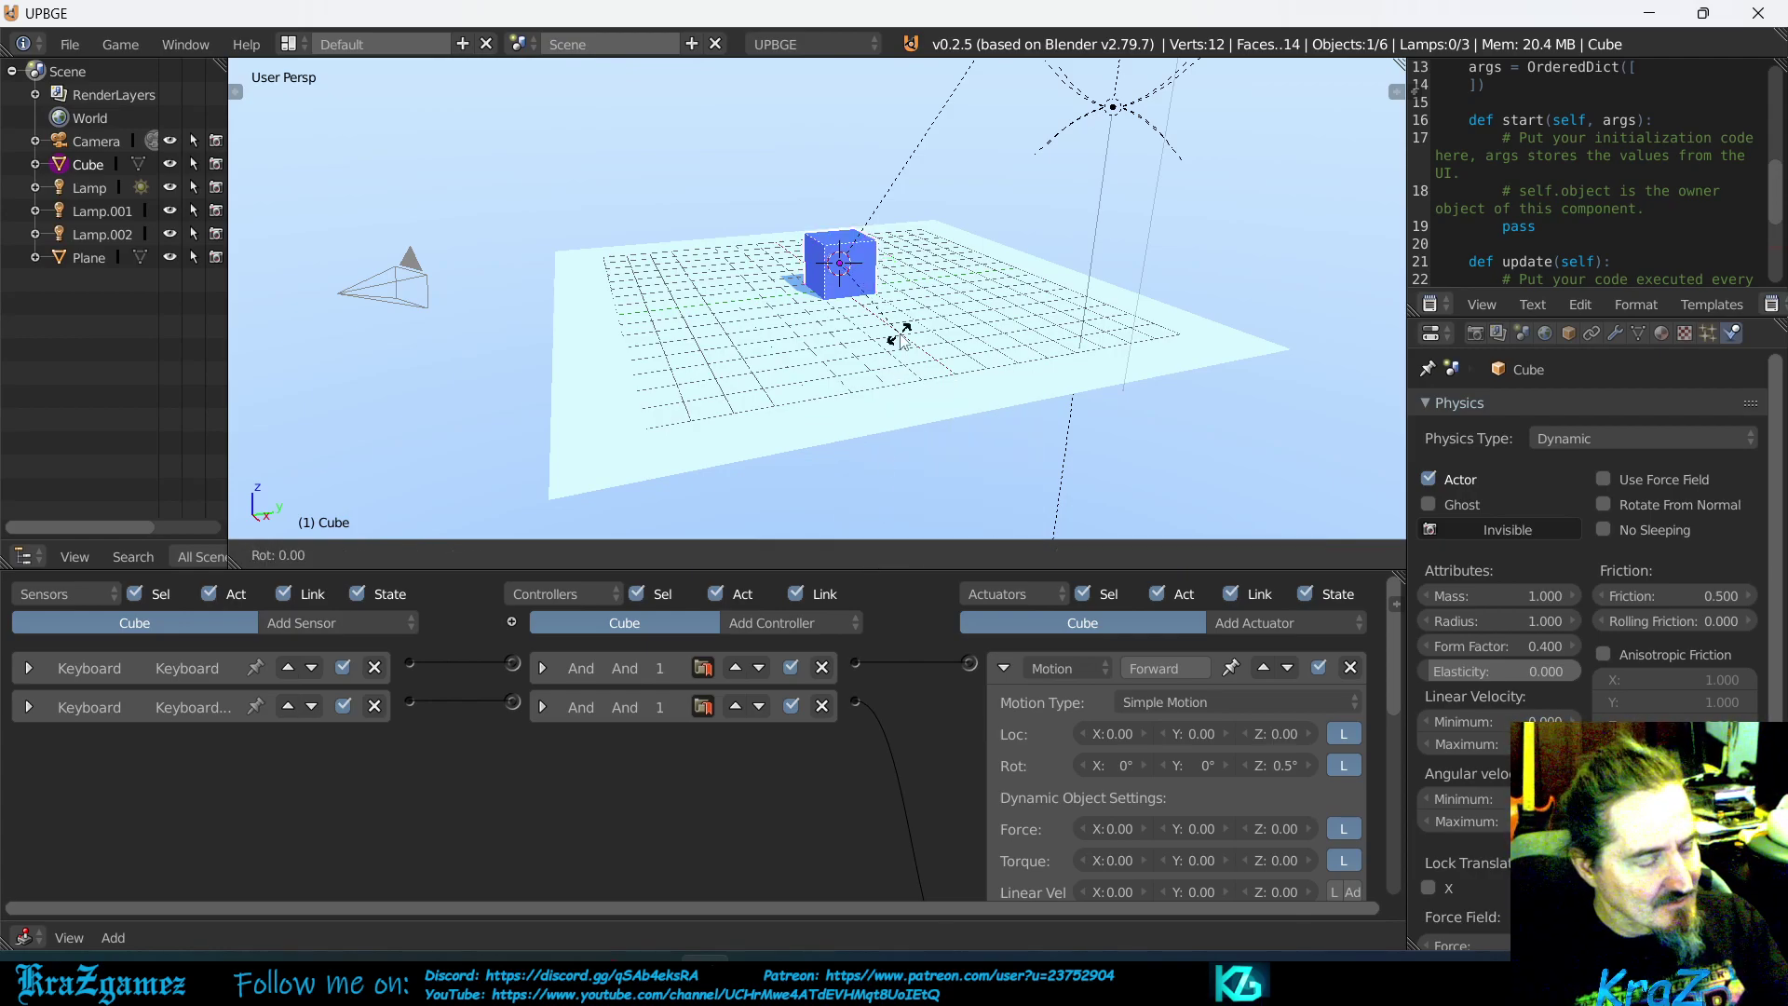
text(x90)
key(Return)
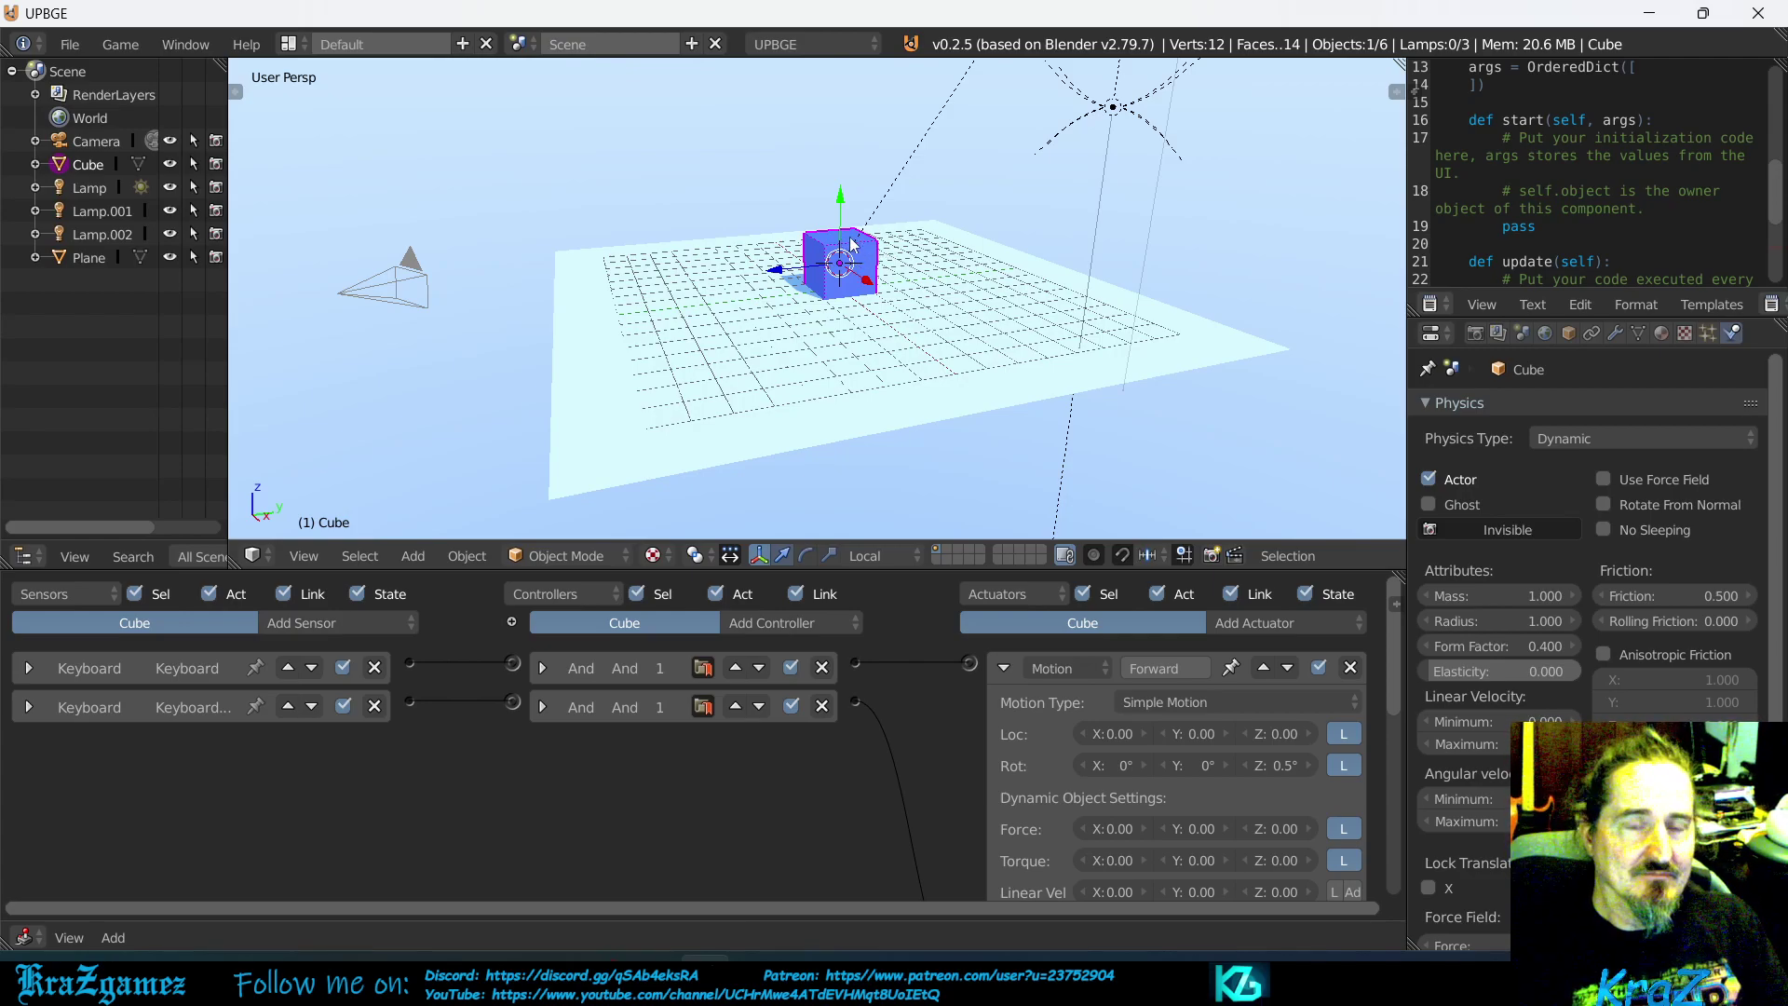
Compare the rotated cube's global and local axes by setting the transform orientation to Global, then Local again
click(878, 556)
click(885, 526)
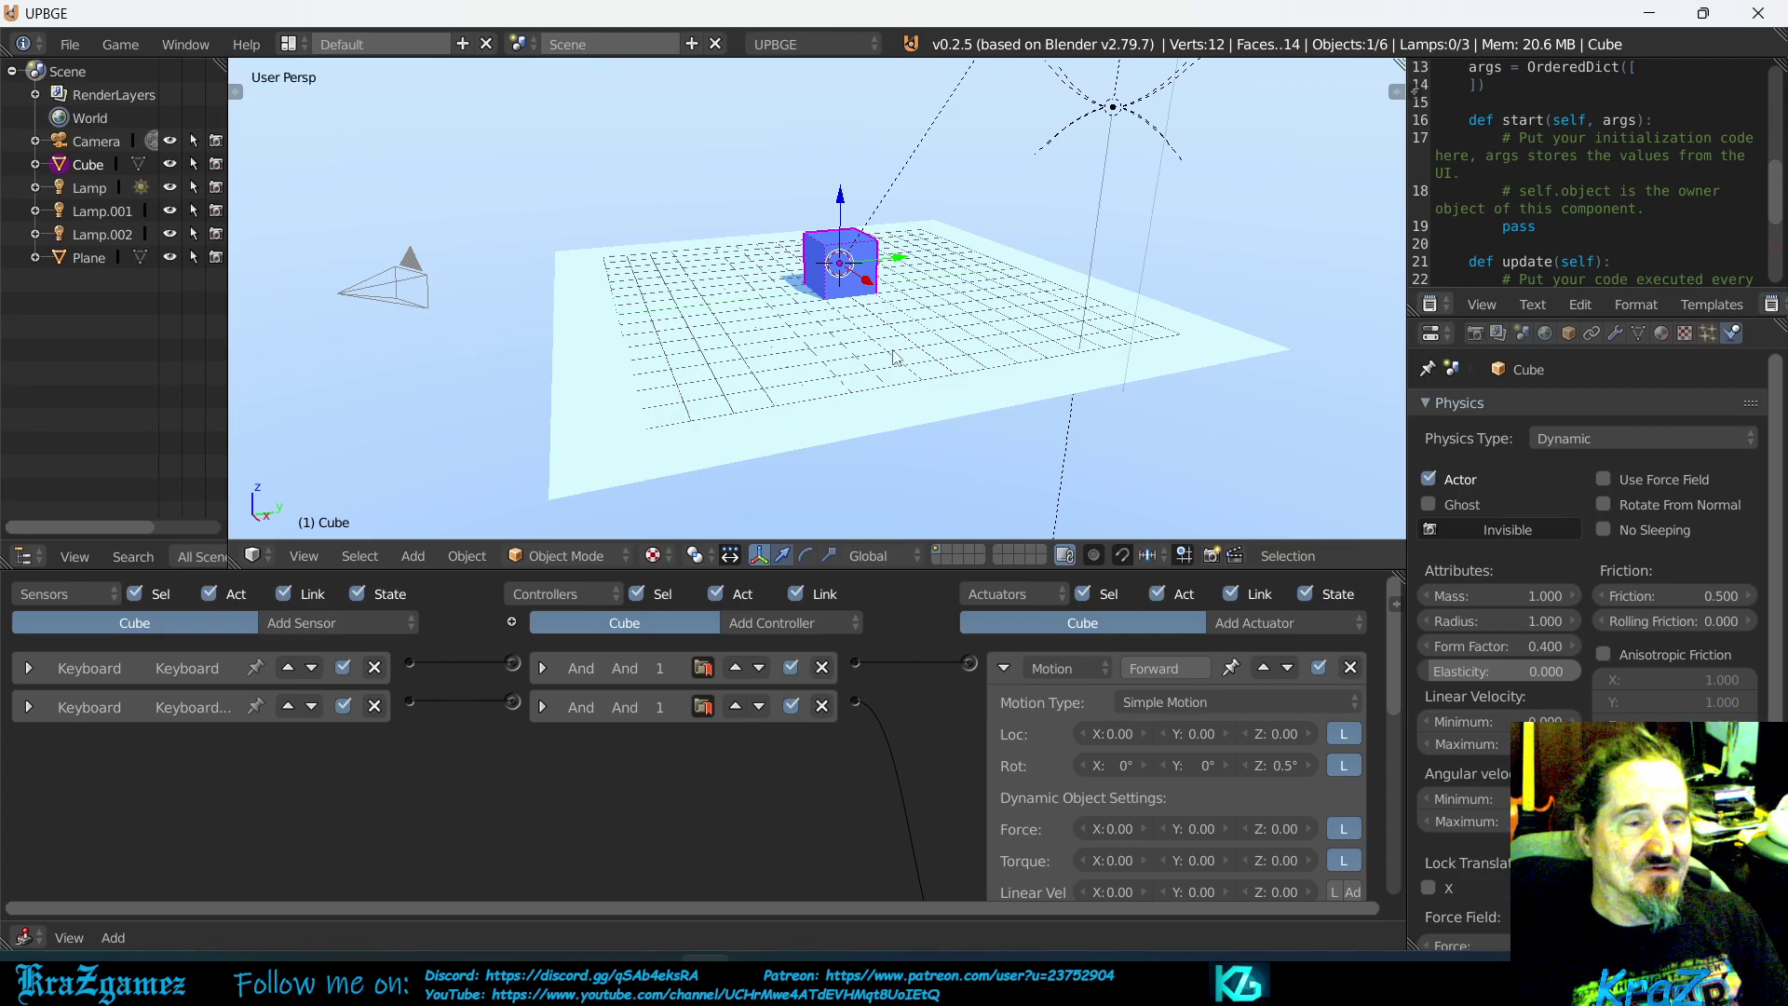
click(885, 556)
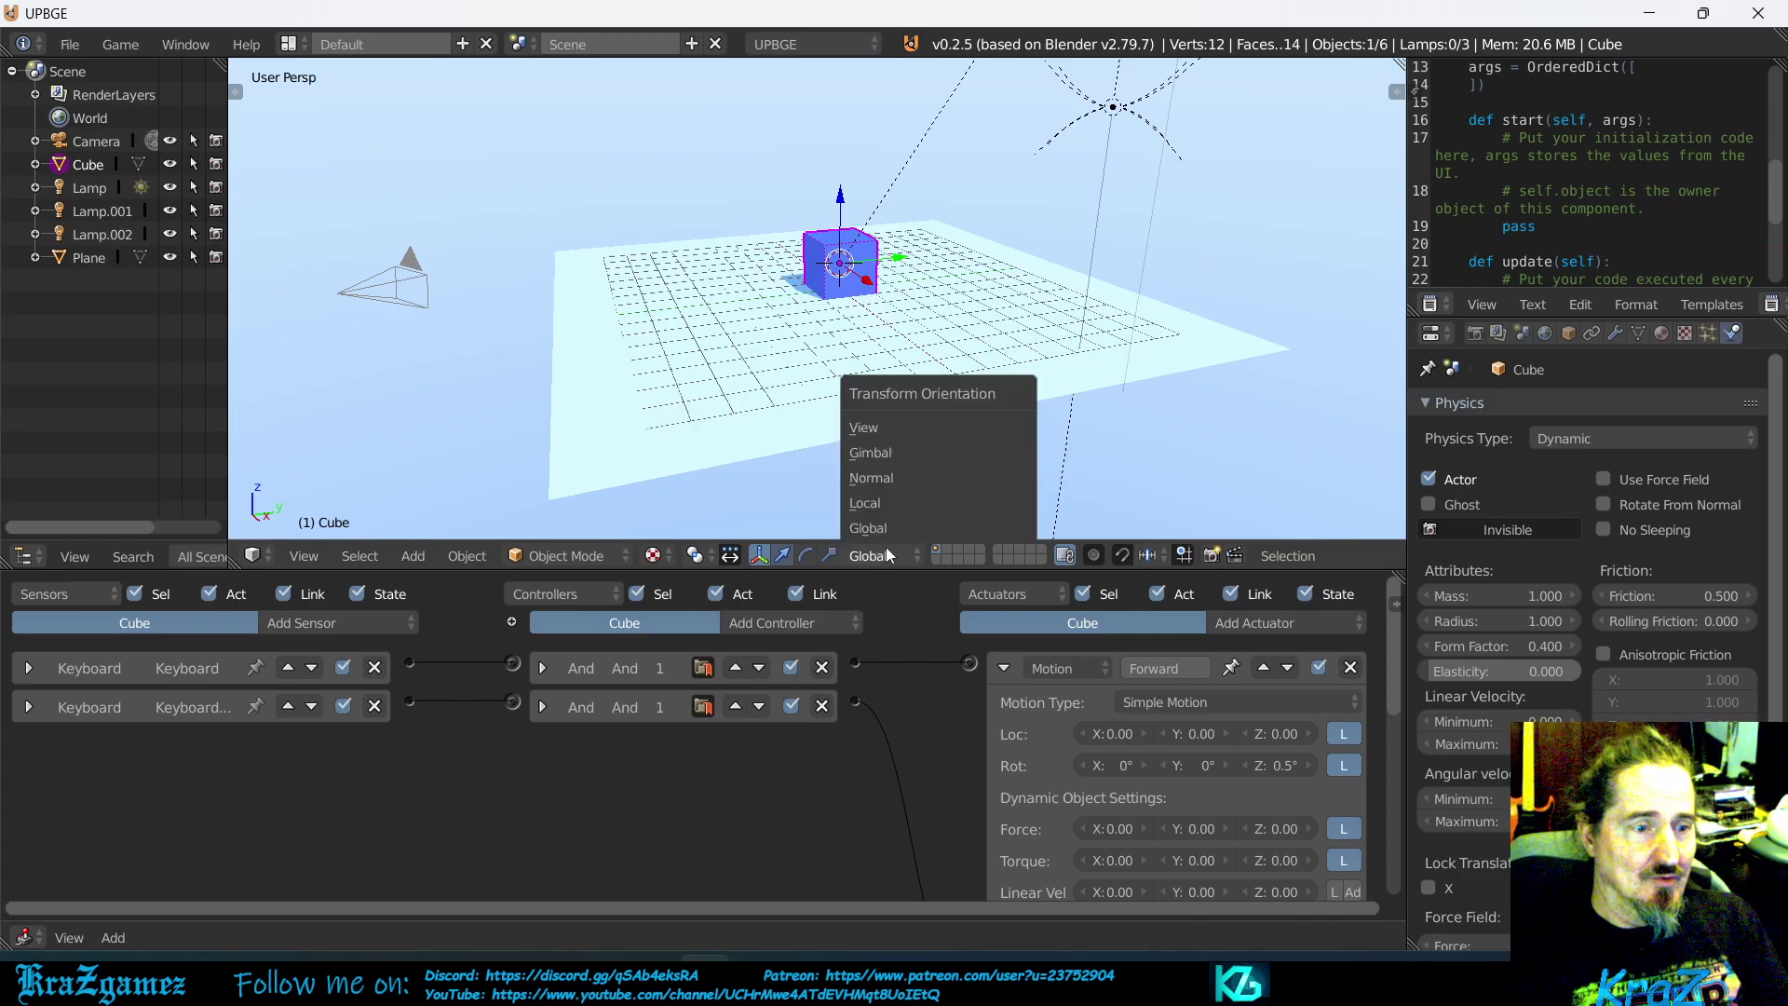
click(886, 504)
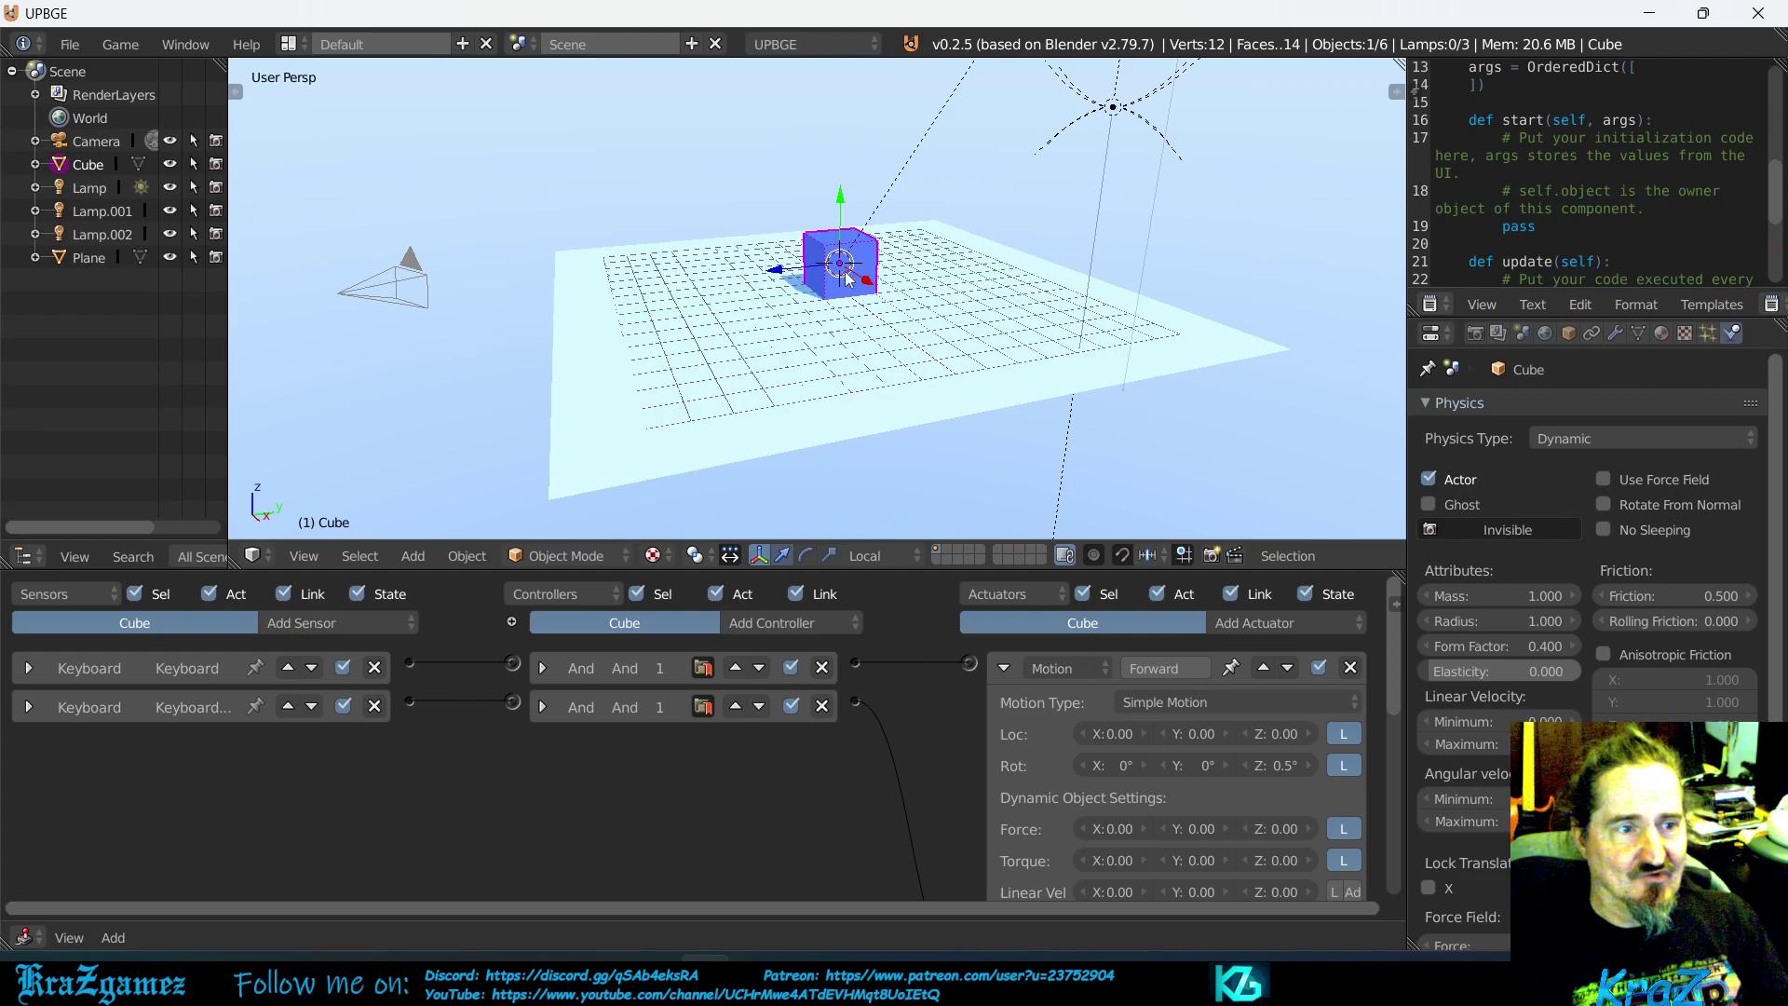
key(Tab)
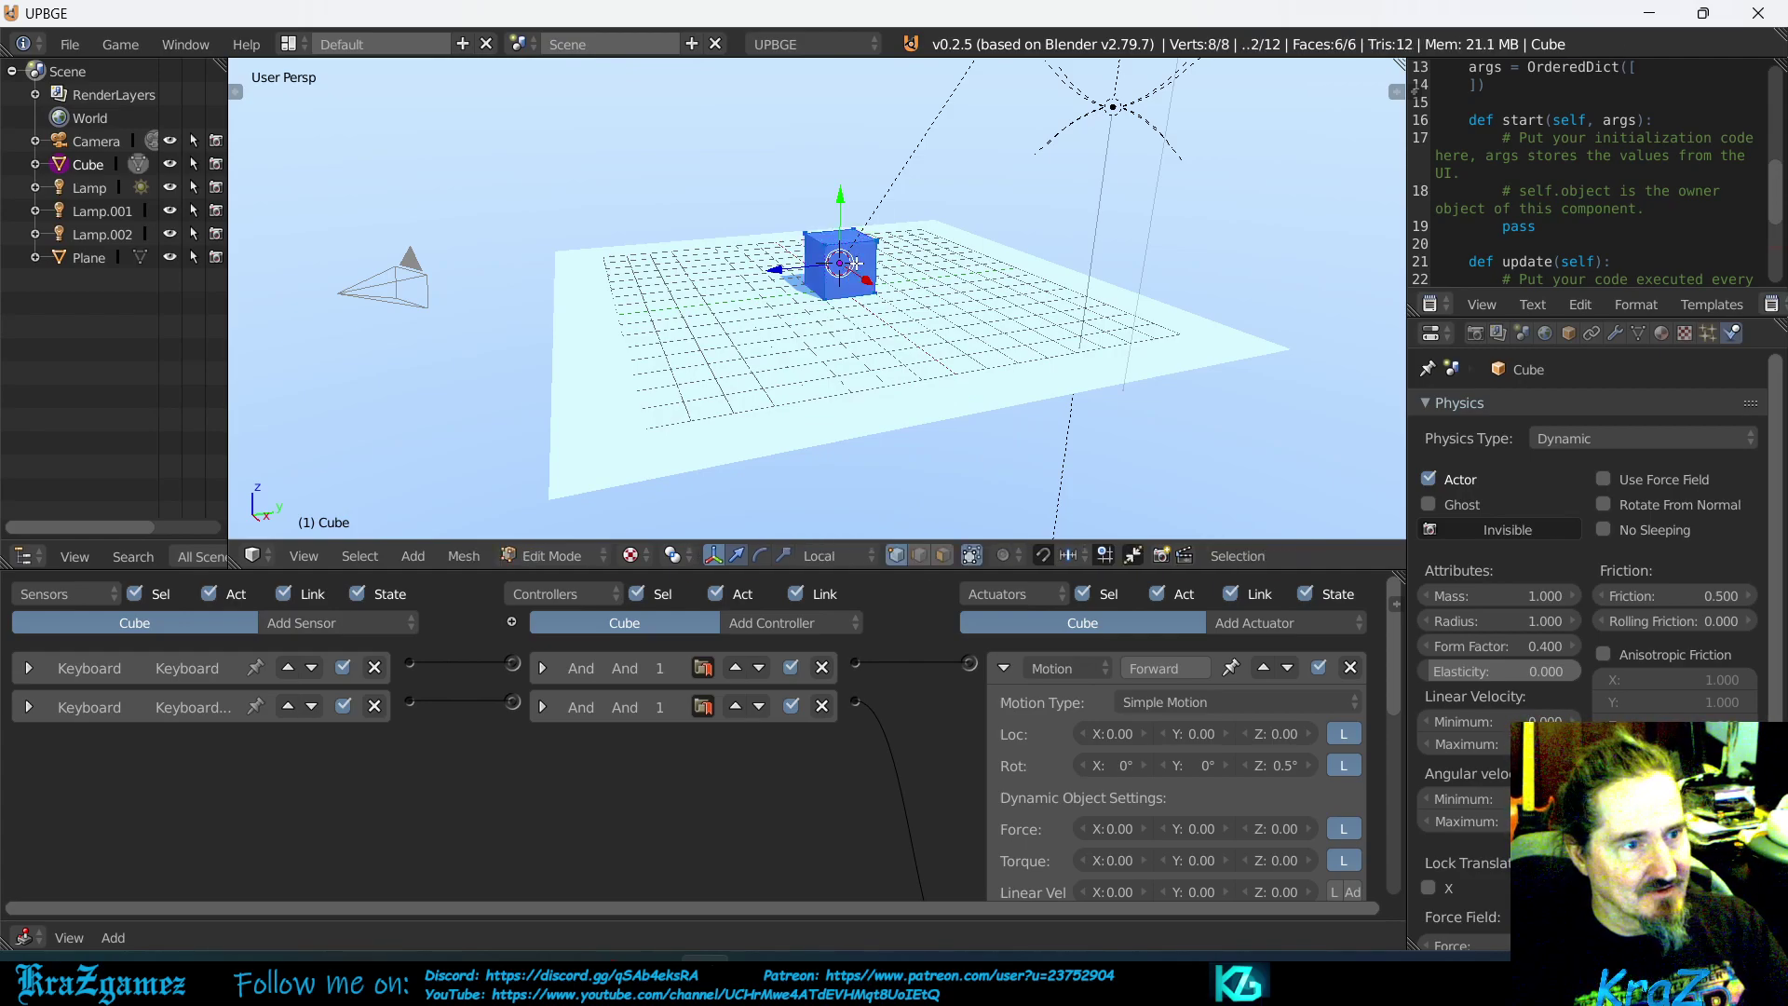
key(r)
key(x)
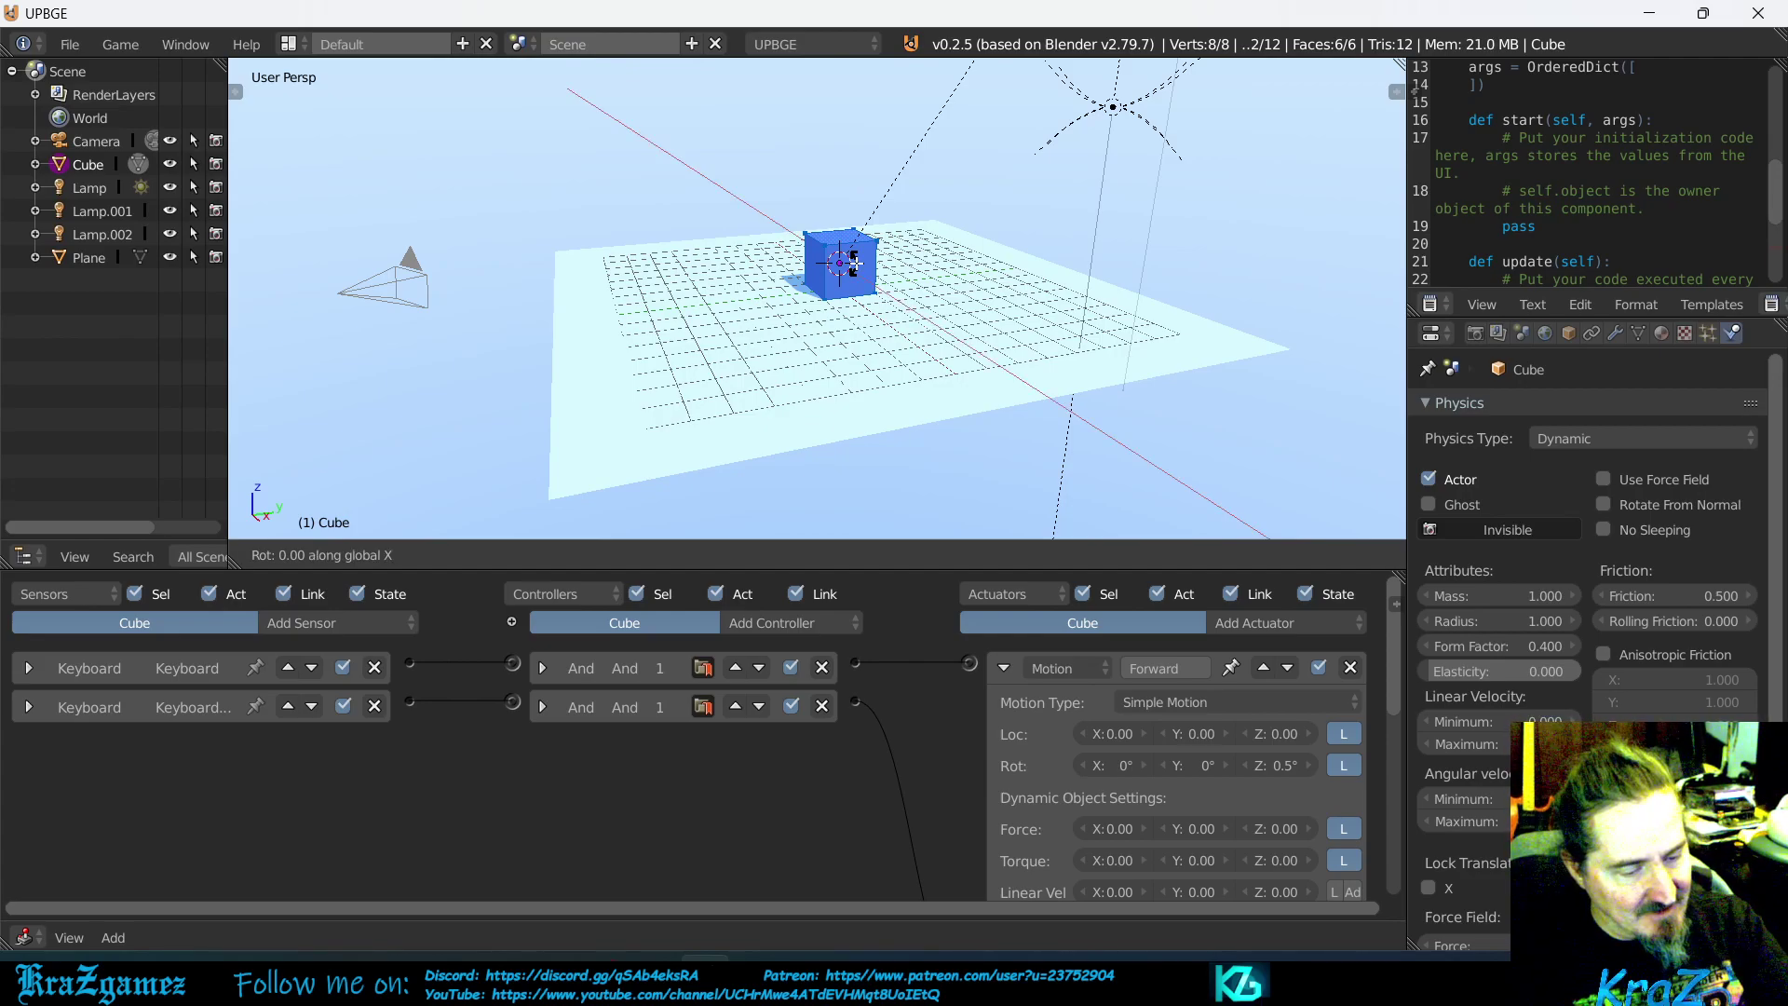
key(Escape)
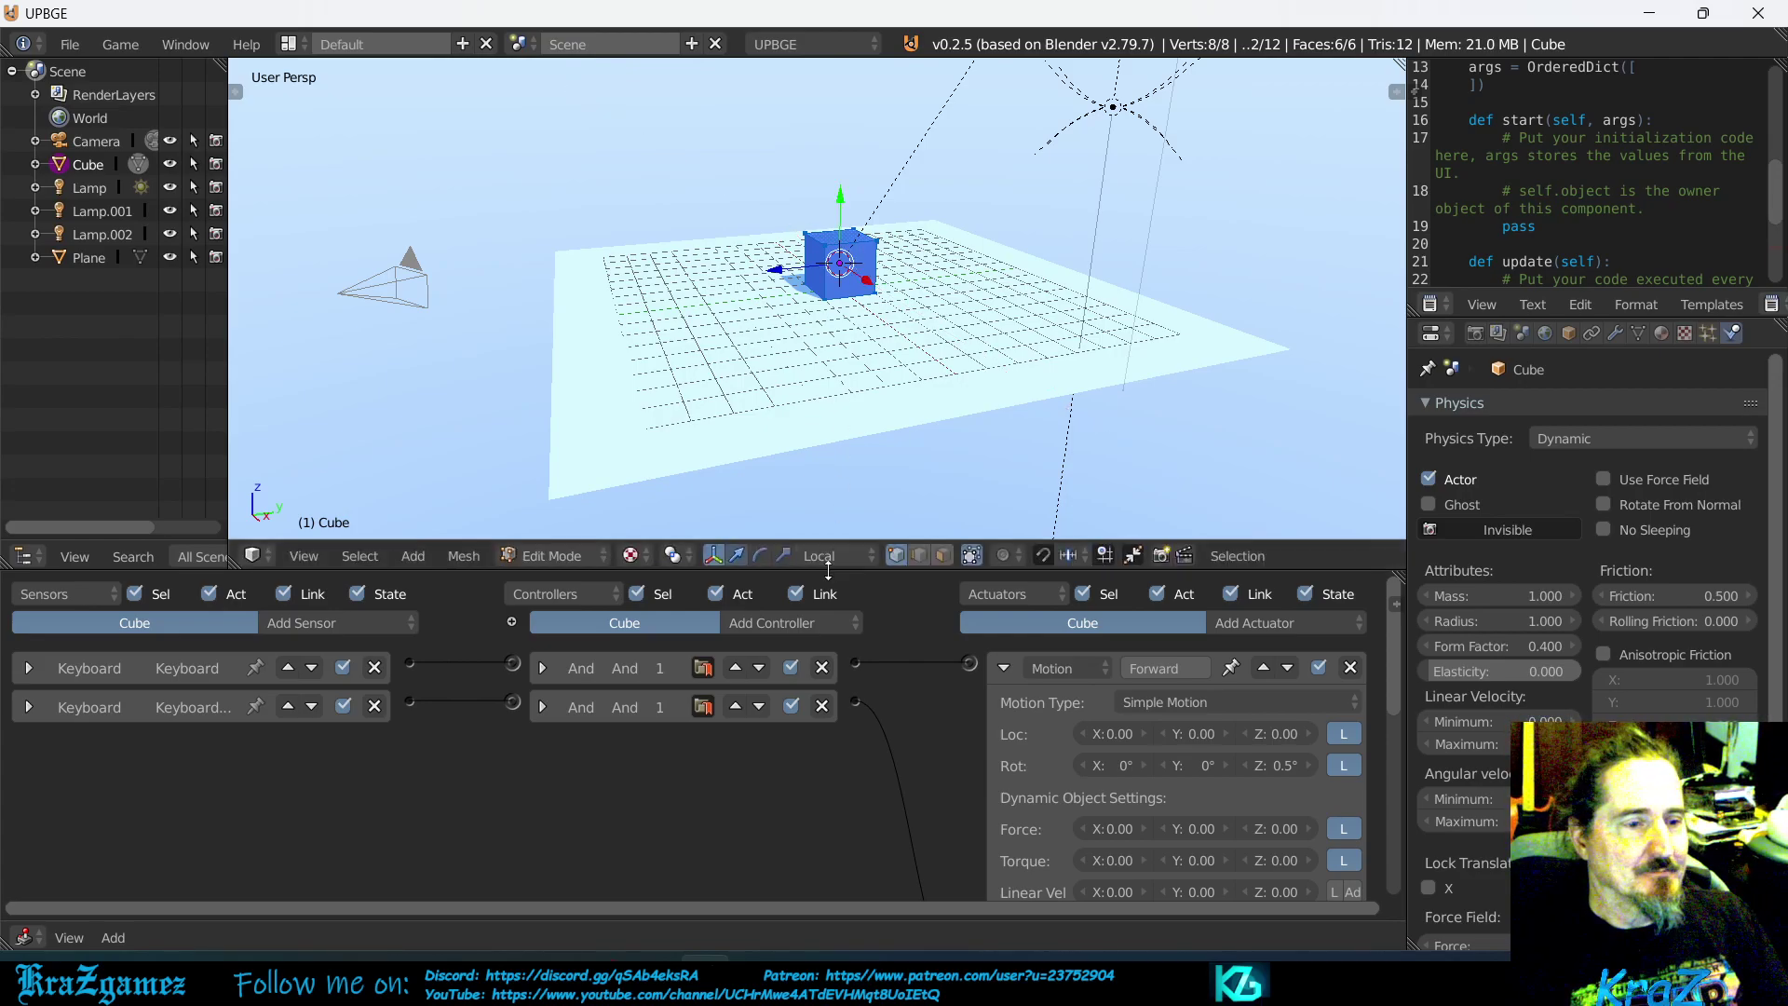
key(Tab)
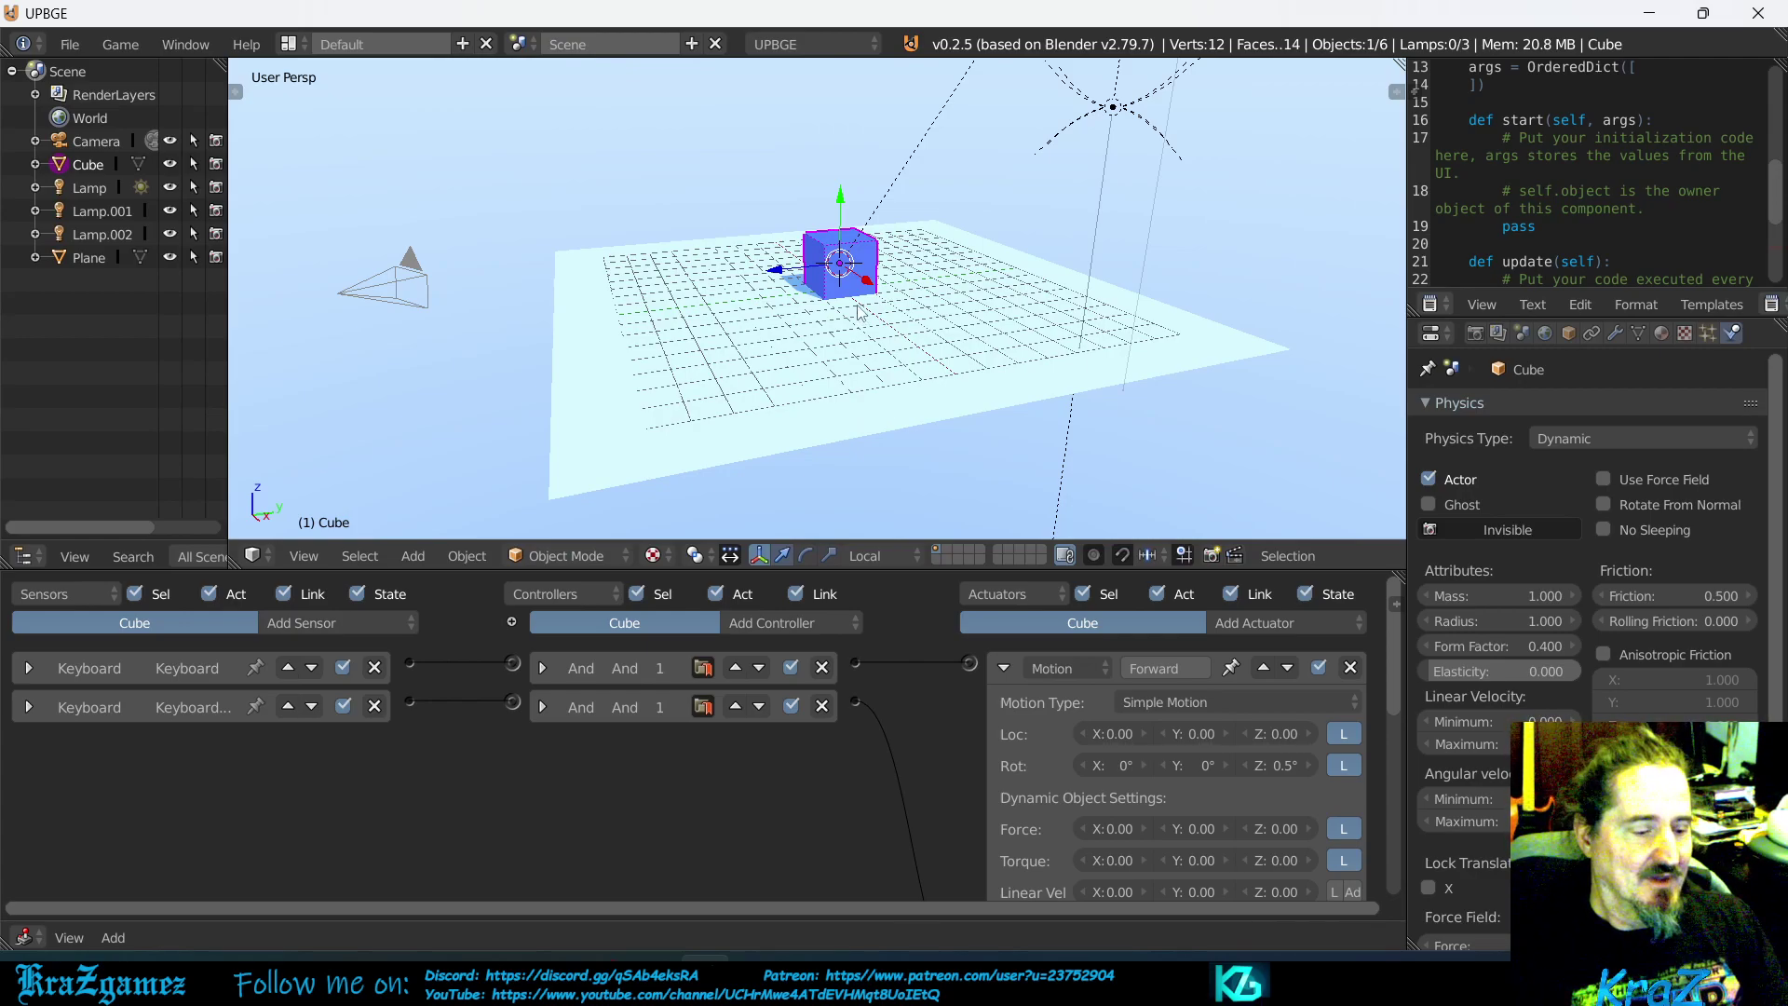
key(r)
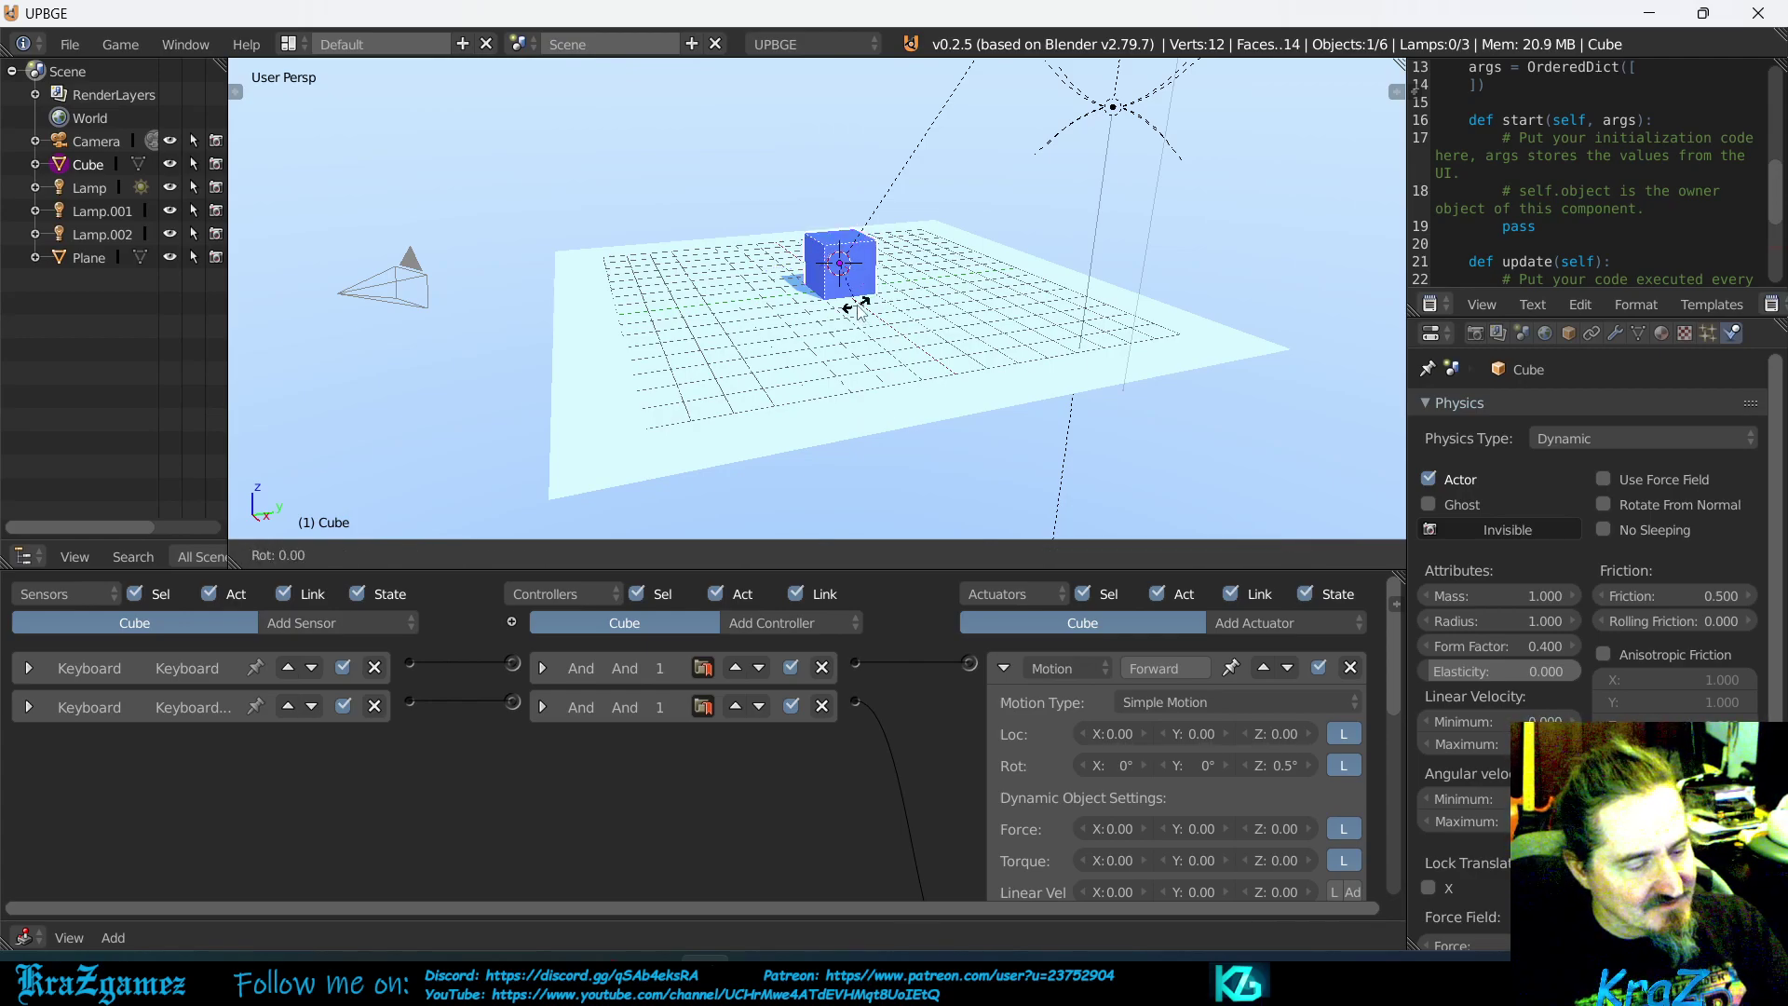
key(x)
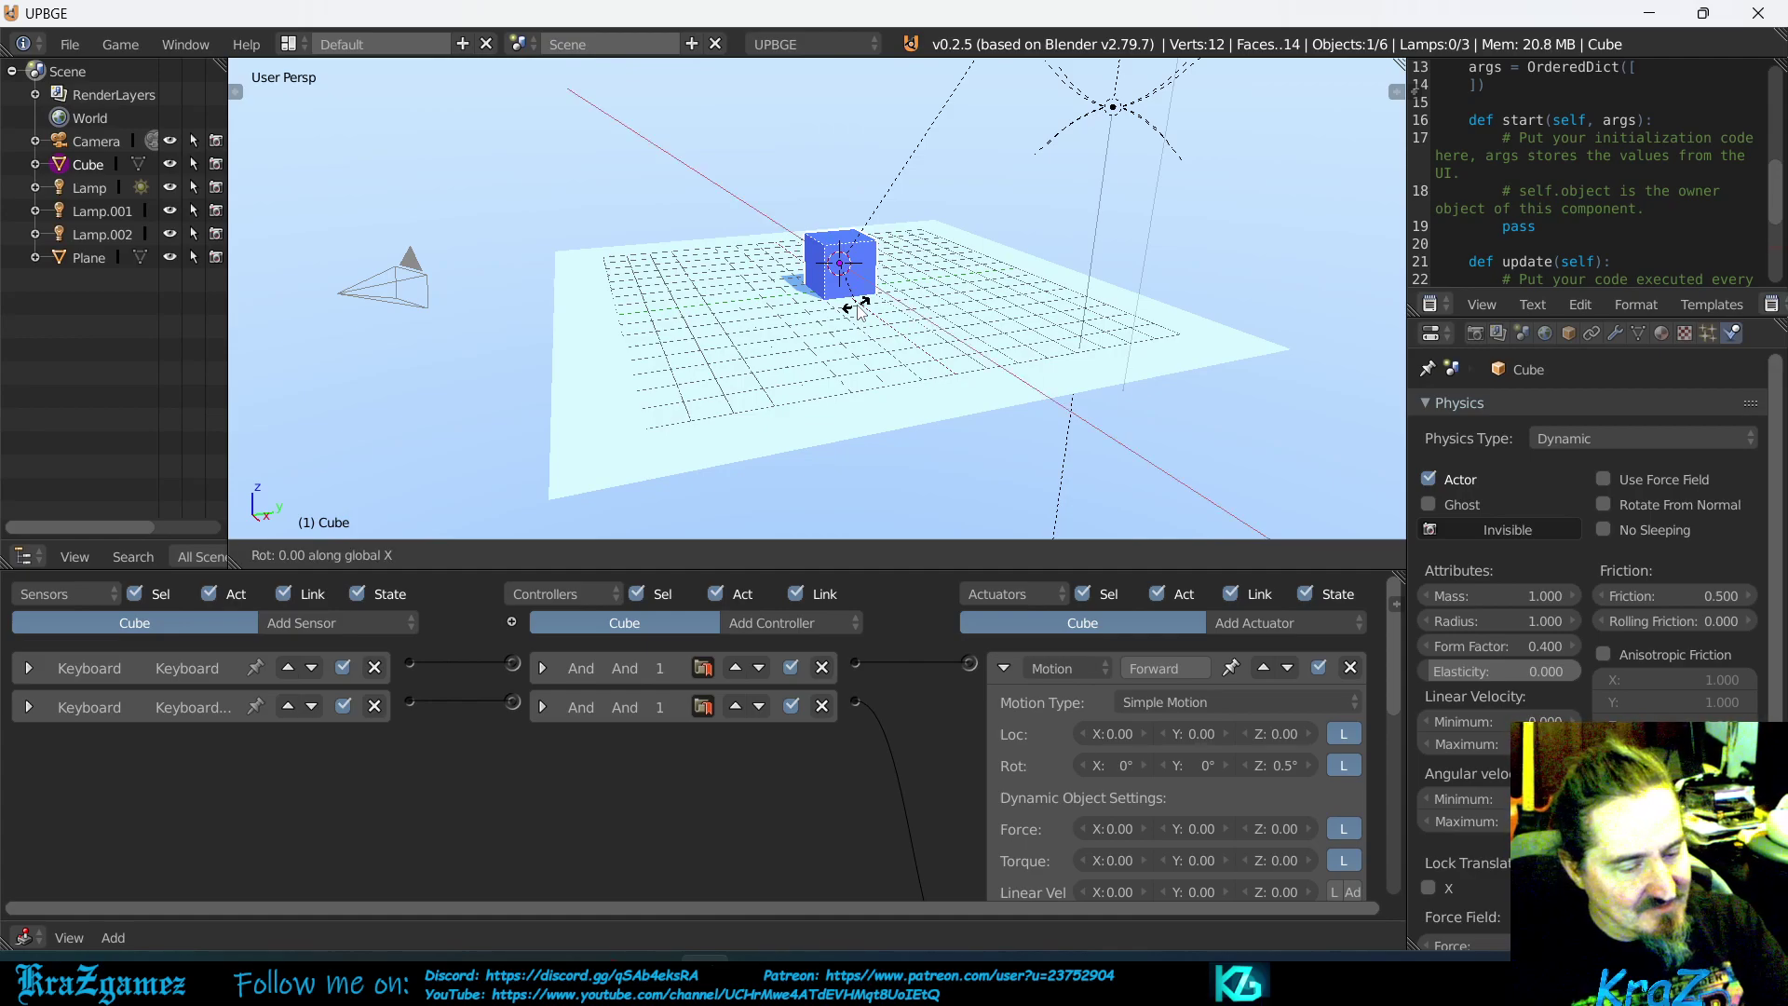
key(Escape)
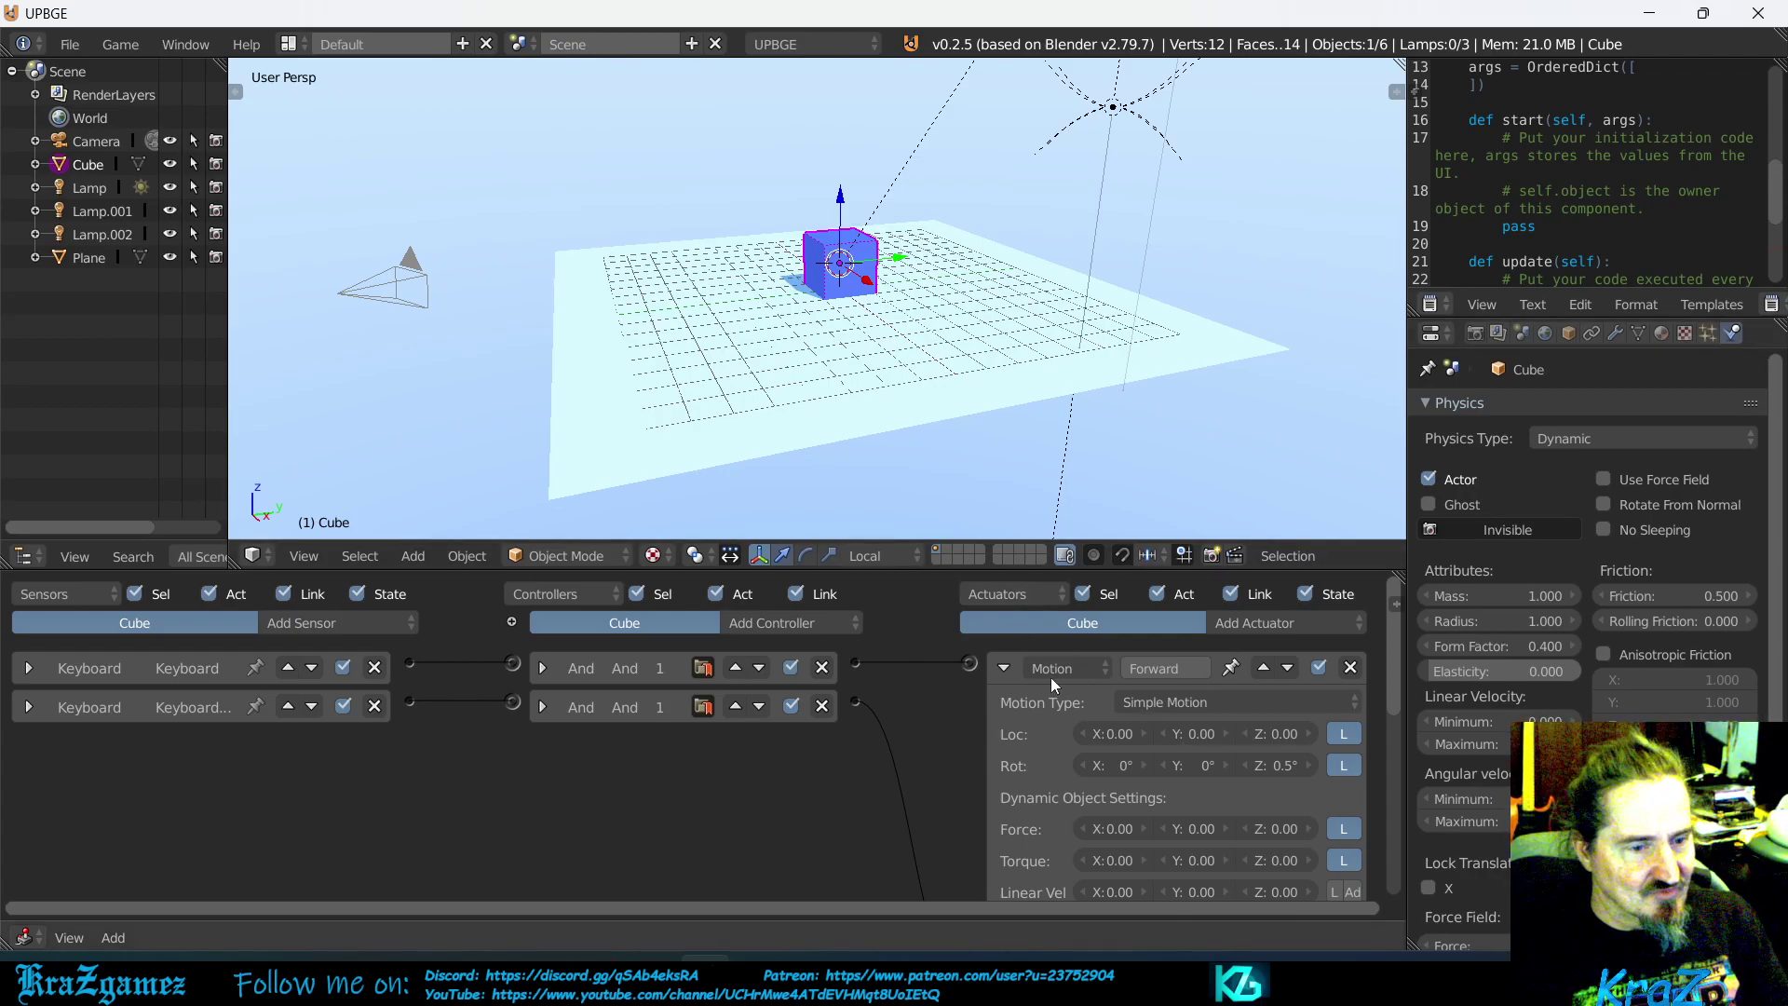
Set the Forward actuator's motion type to Servo Control to examine its settings, and return it to Simple Motion
click(1148, 704)
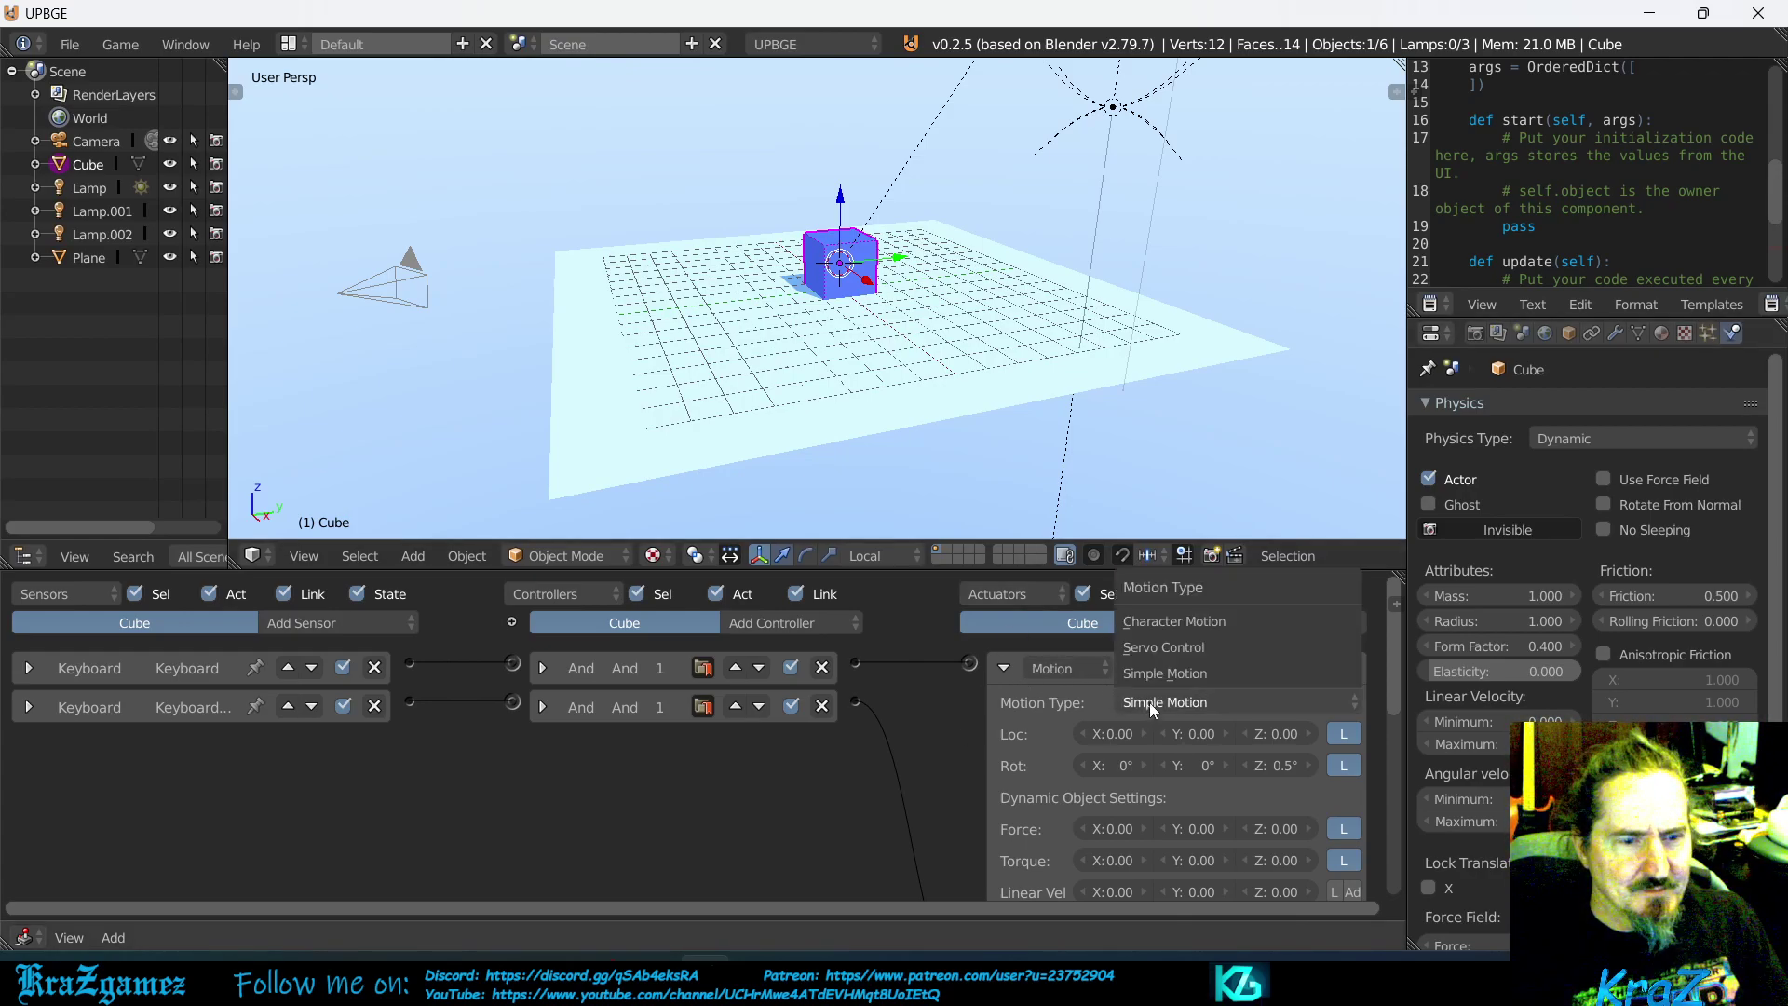
click(1166, 644)
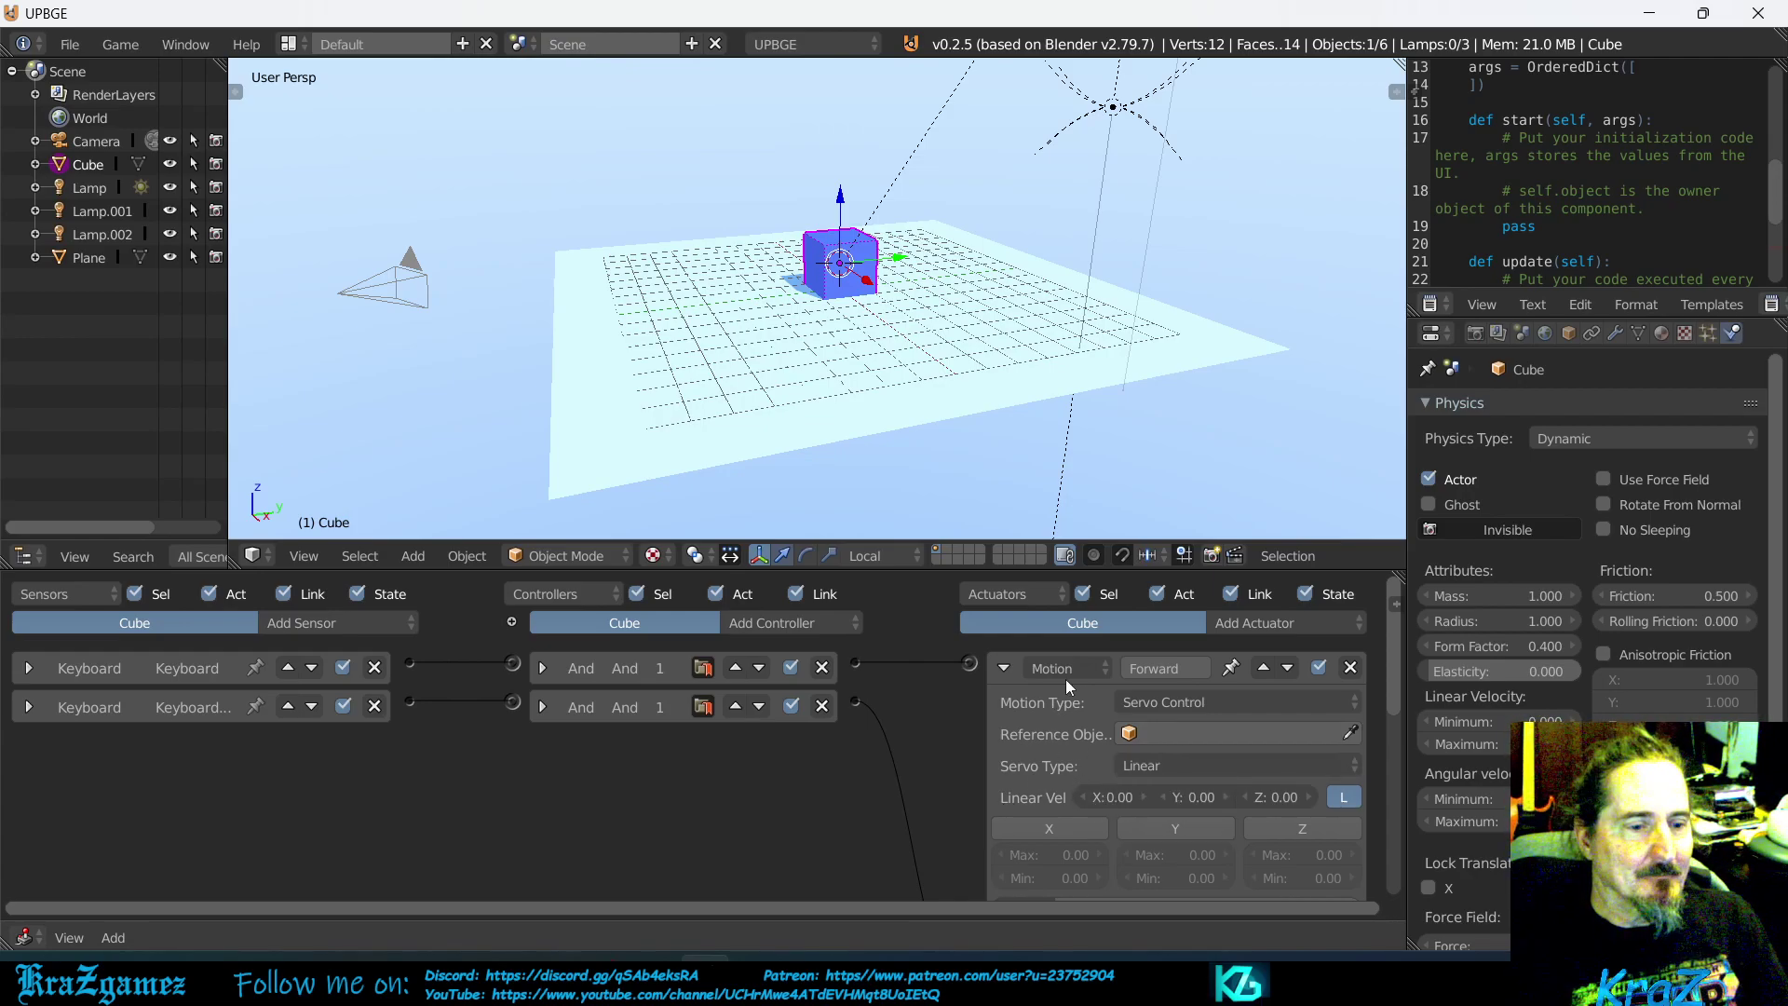
click(1162, 705)
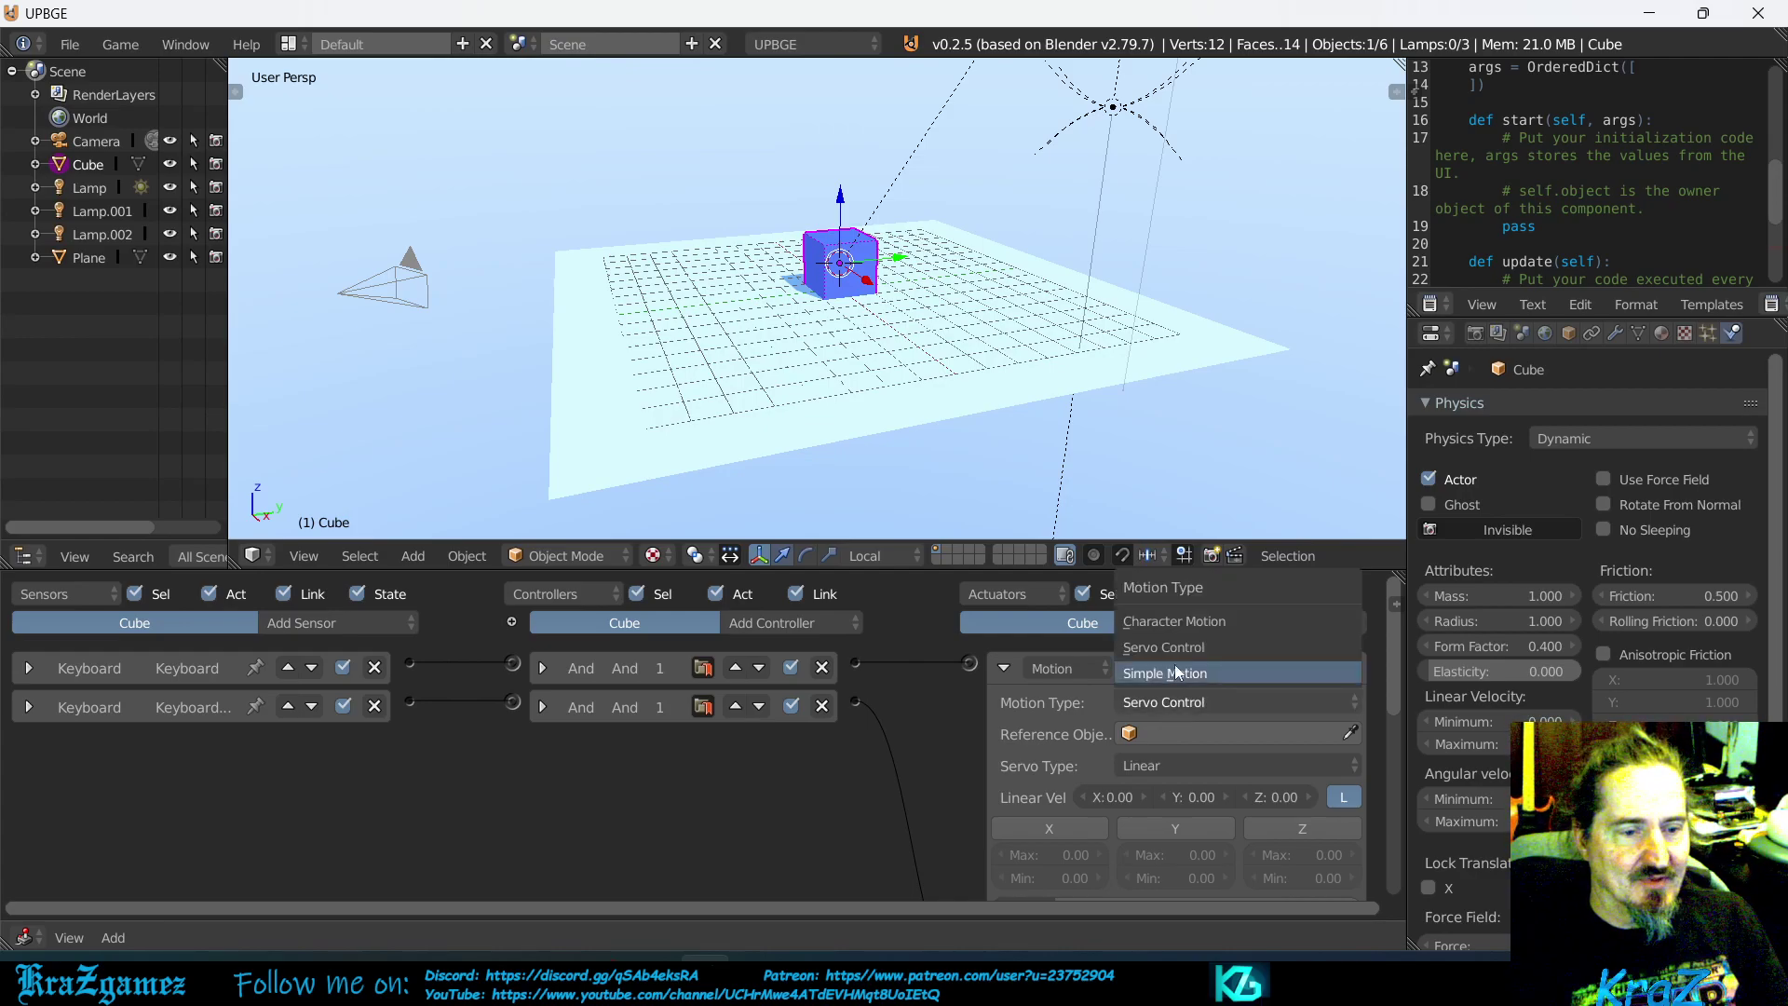
click(1175, 672)
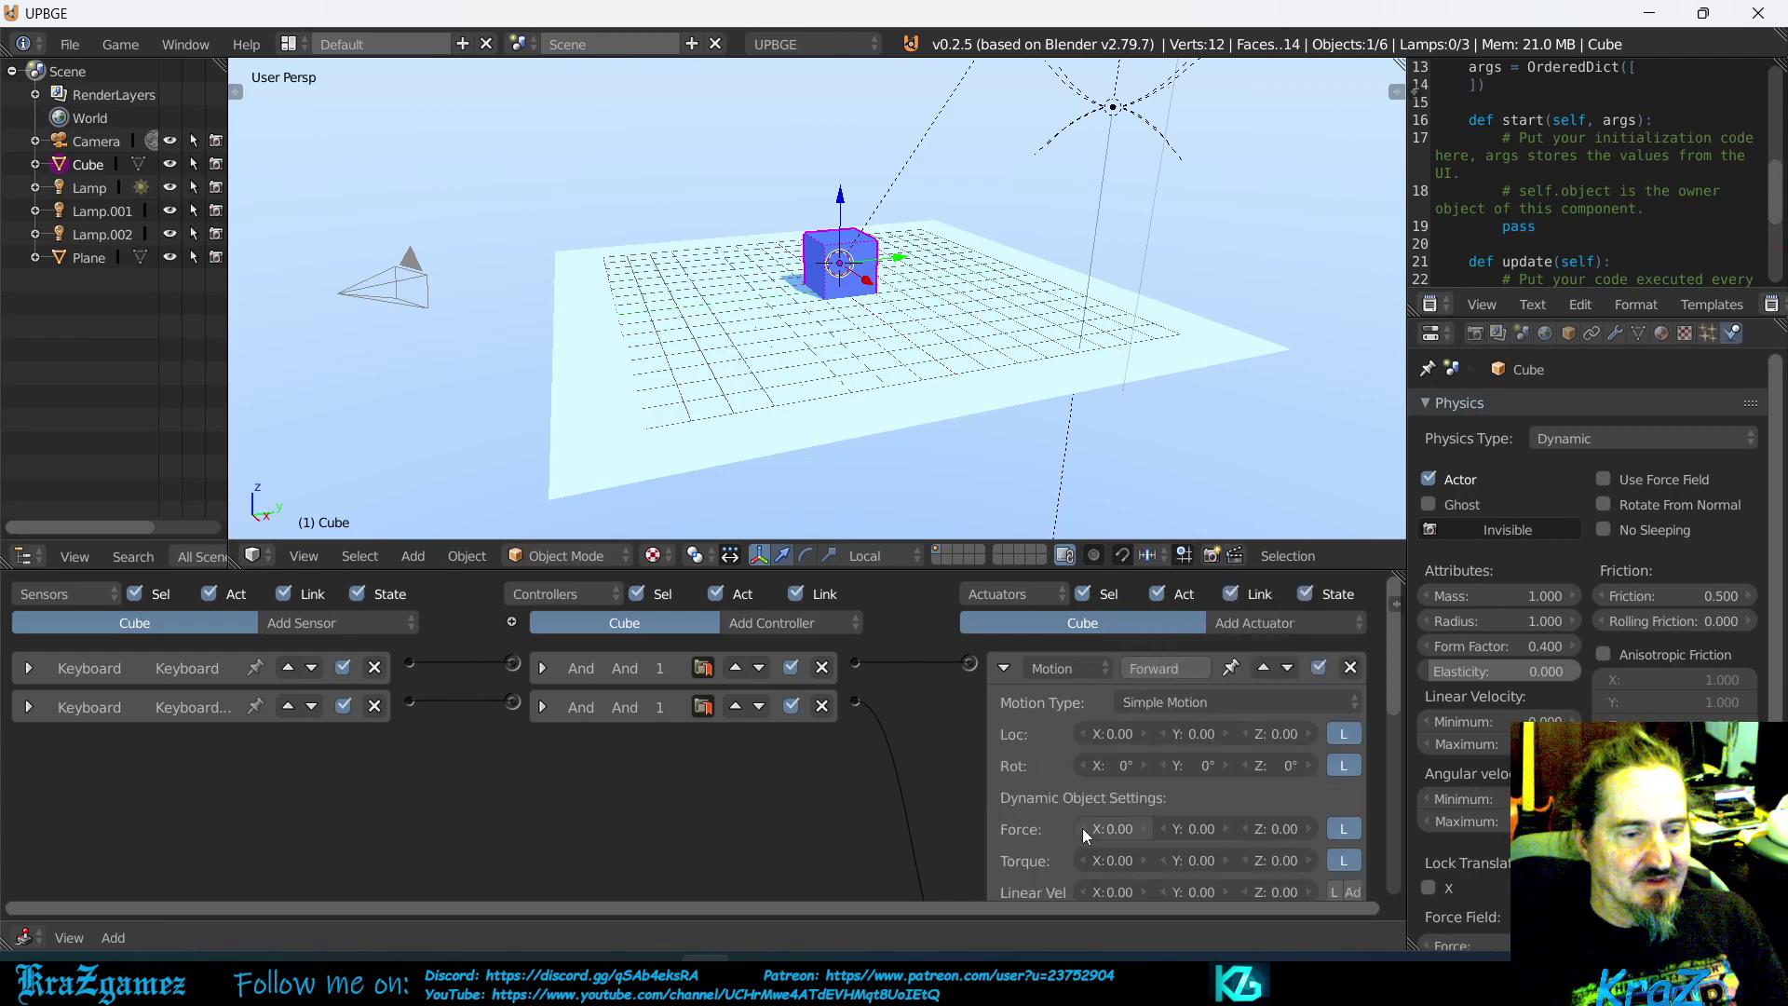
Change the Forward actuator to Servo Control and set its linear velocity to 0.20 along Y
scroll(1151, 842, down, 1)
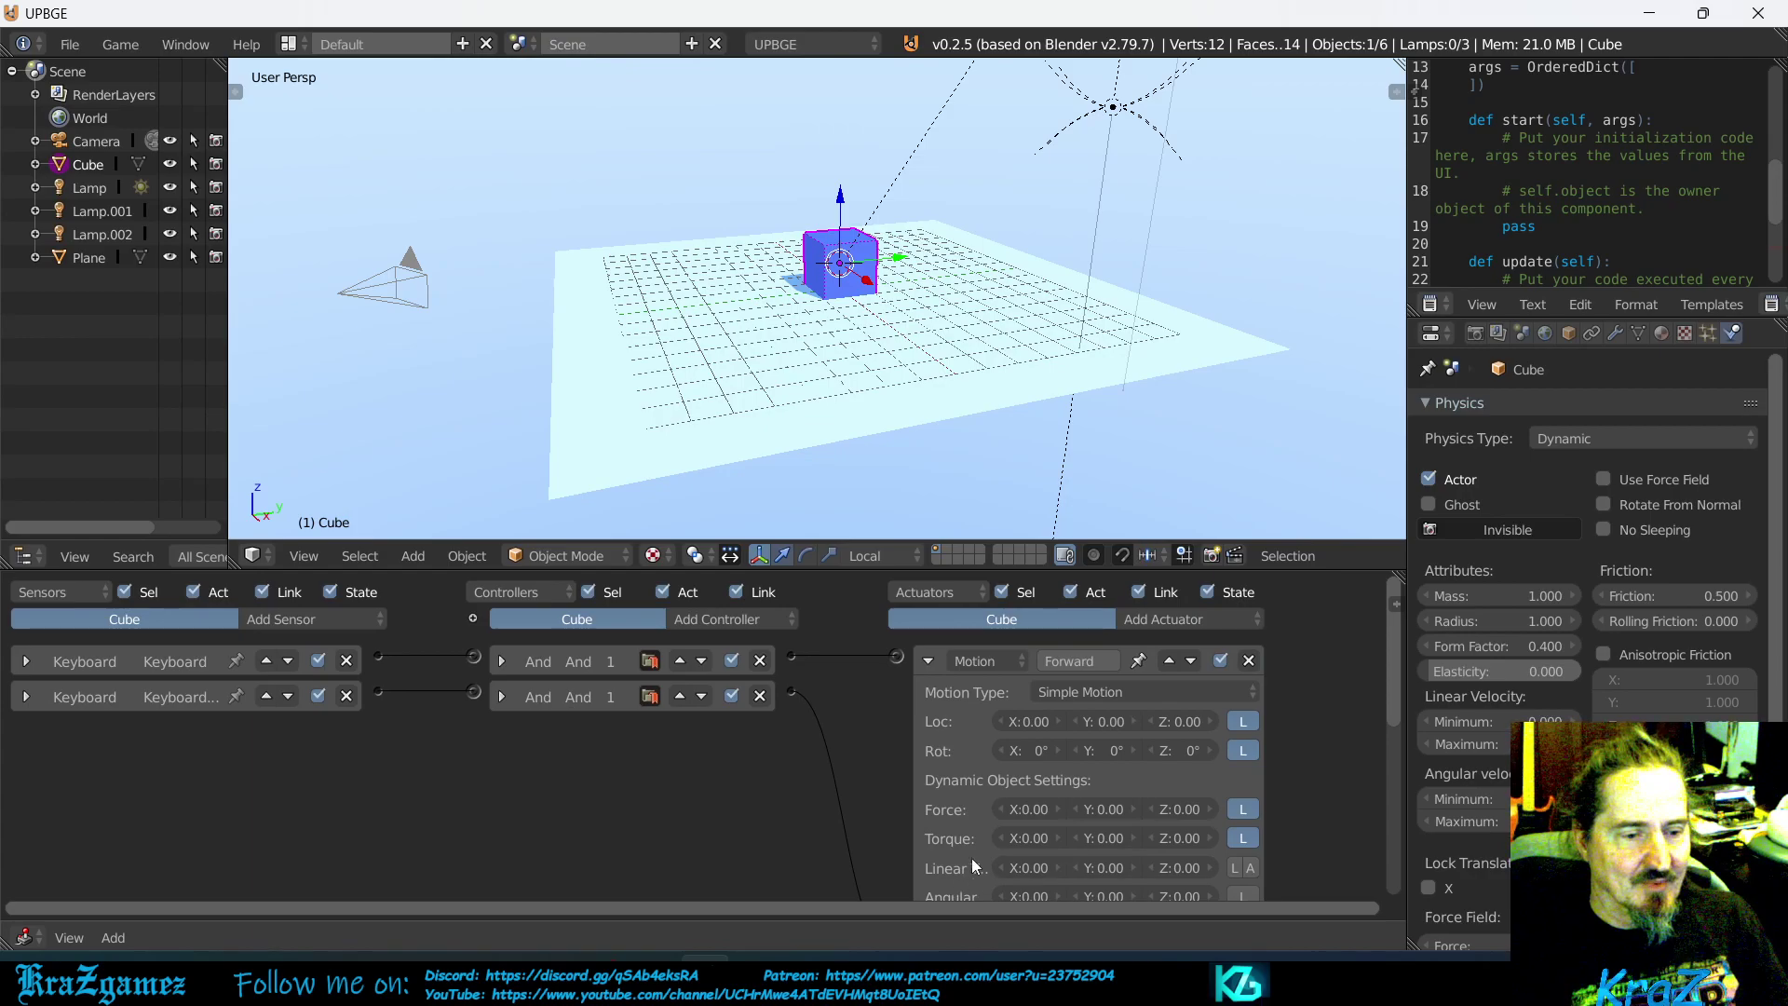
click(1068, 693)
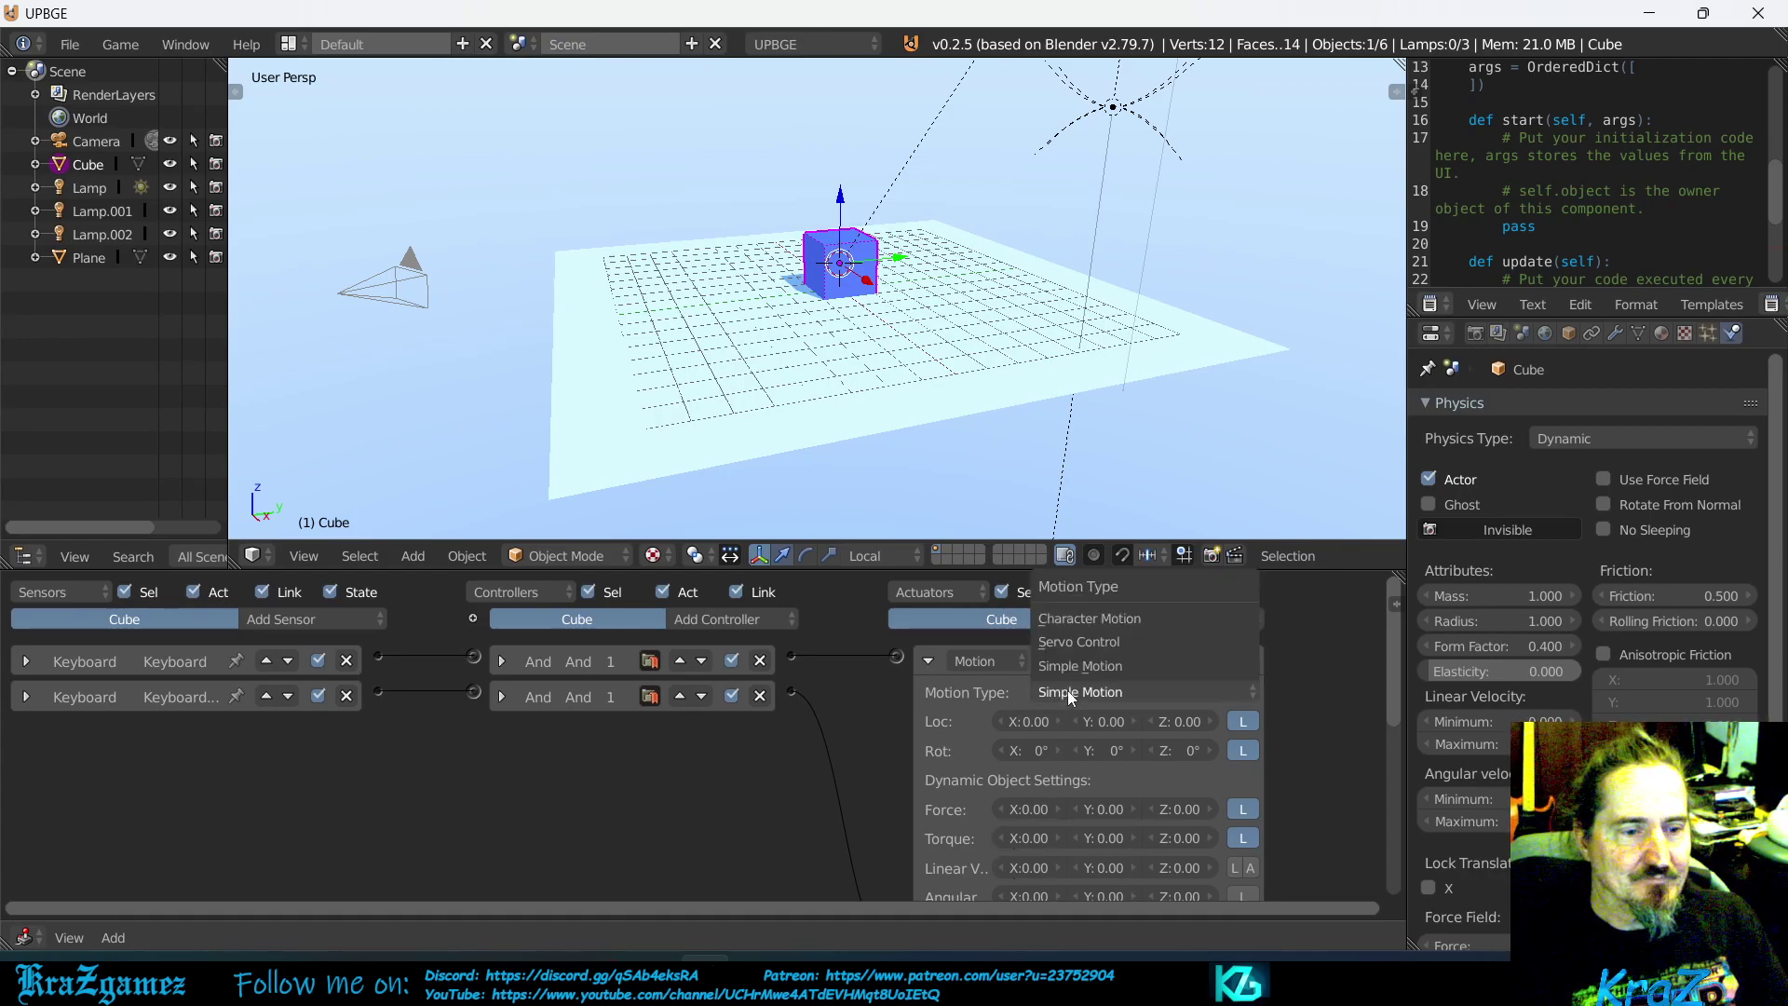
click(1076, 643)
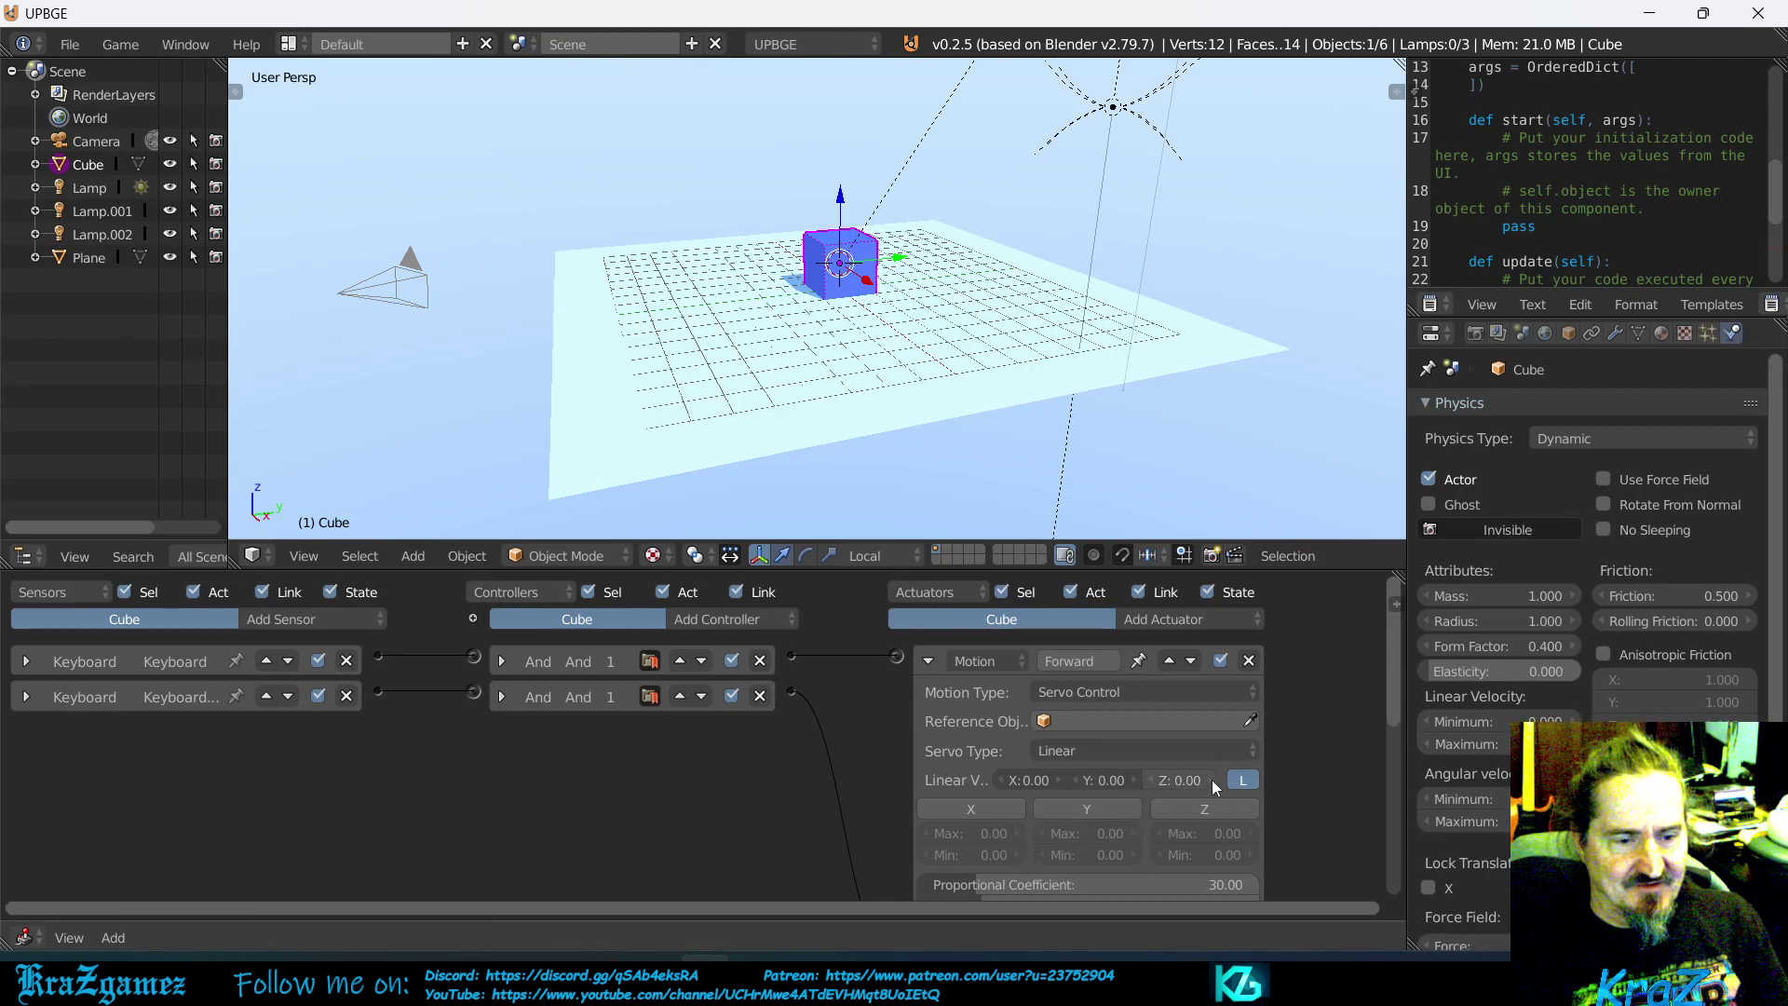
click(1136, 779)
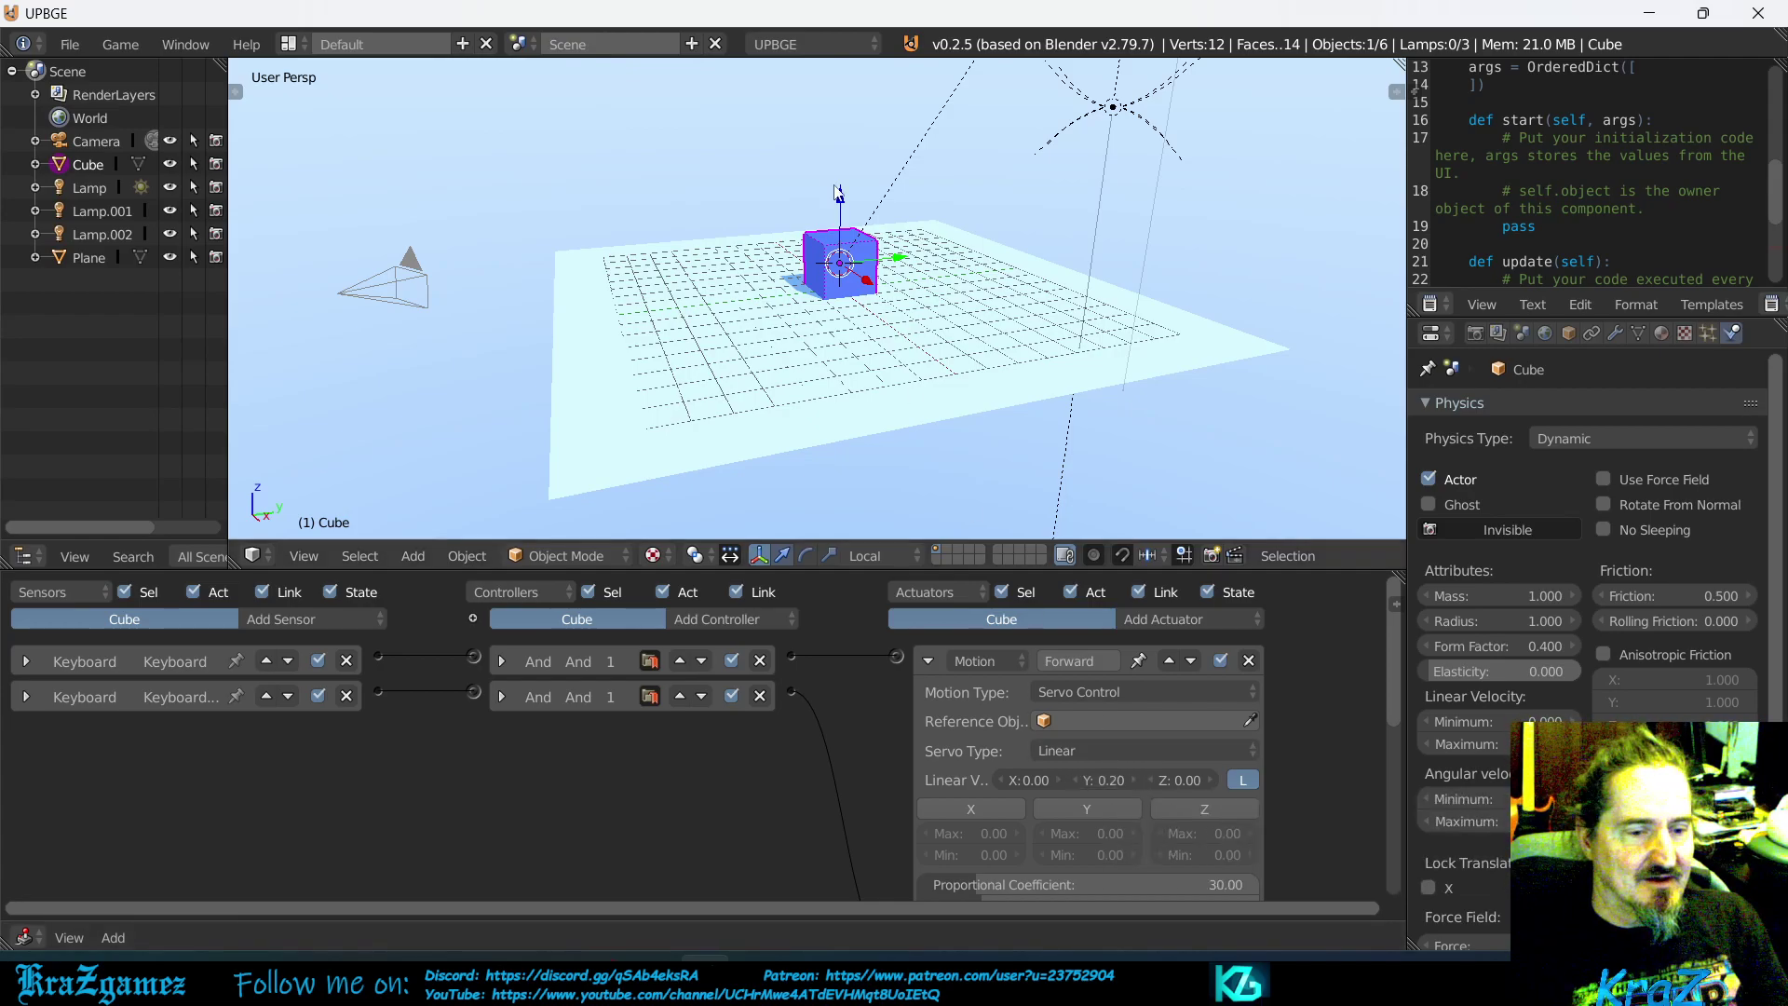
Move the cube in the negative direction along its local Y axis to the near corner region of the grid's edge
key(g)
key(y)
key(y)
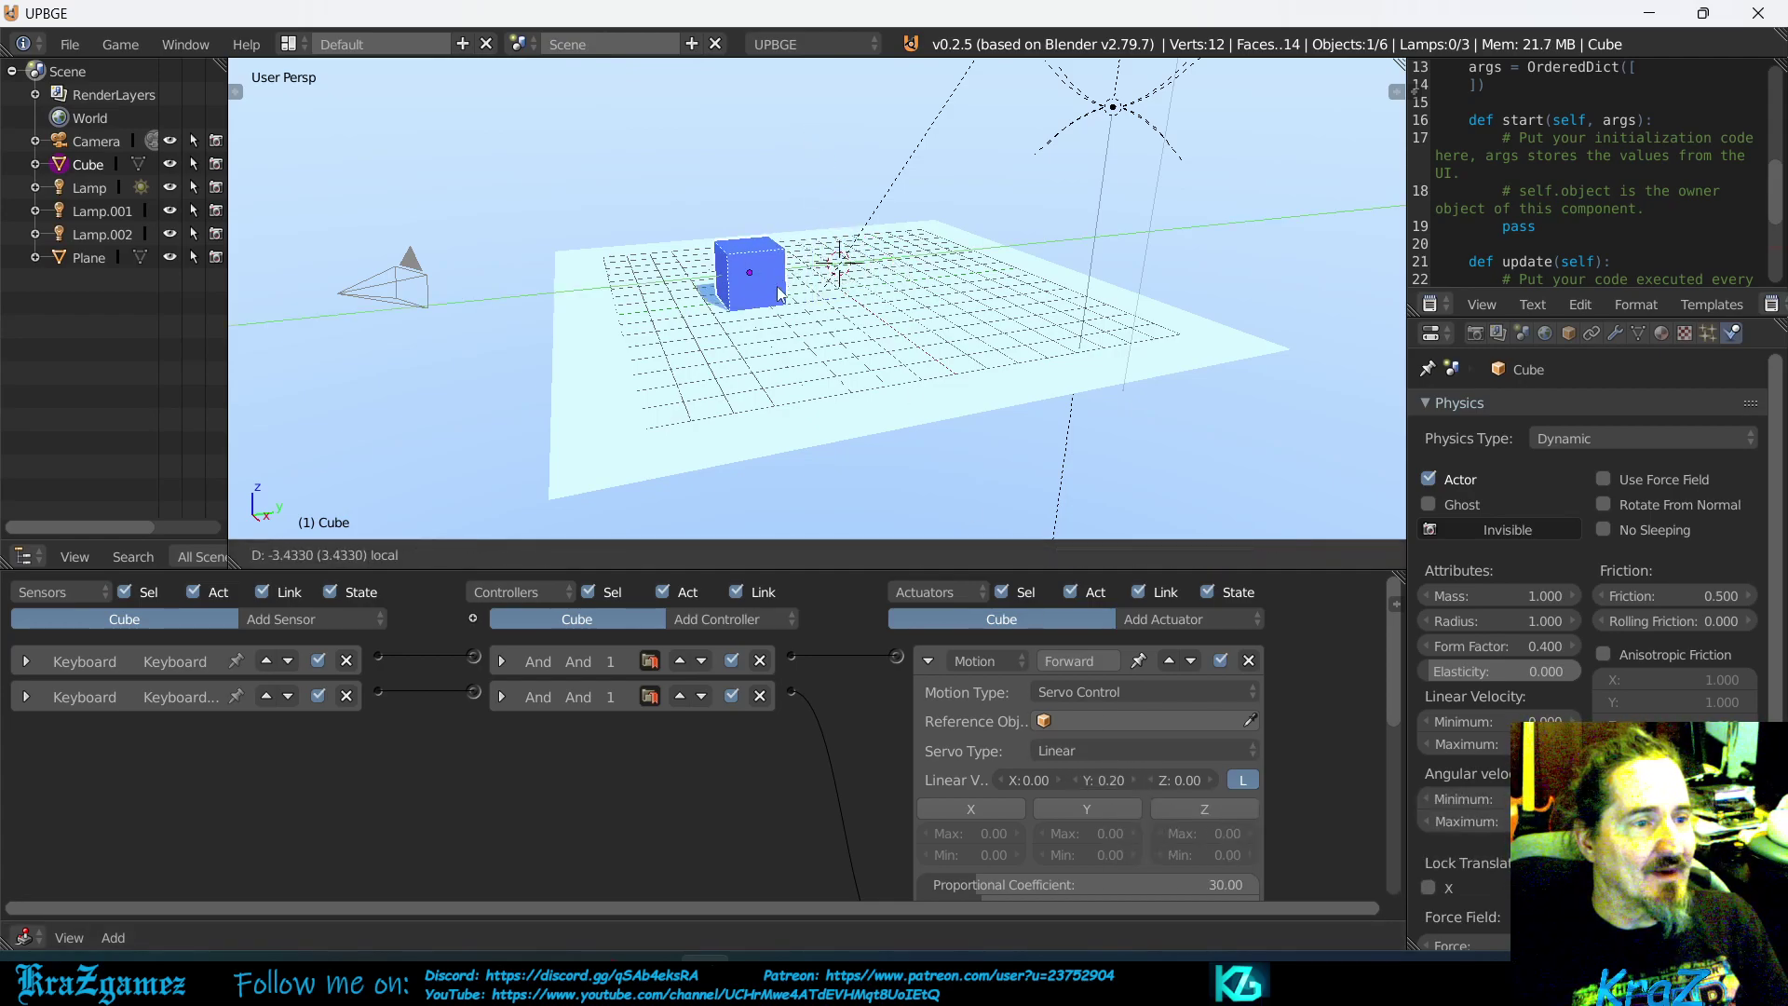
click(802, 399)
Scale the ground plane up by a factor of 100
right_click(803, 399)
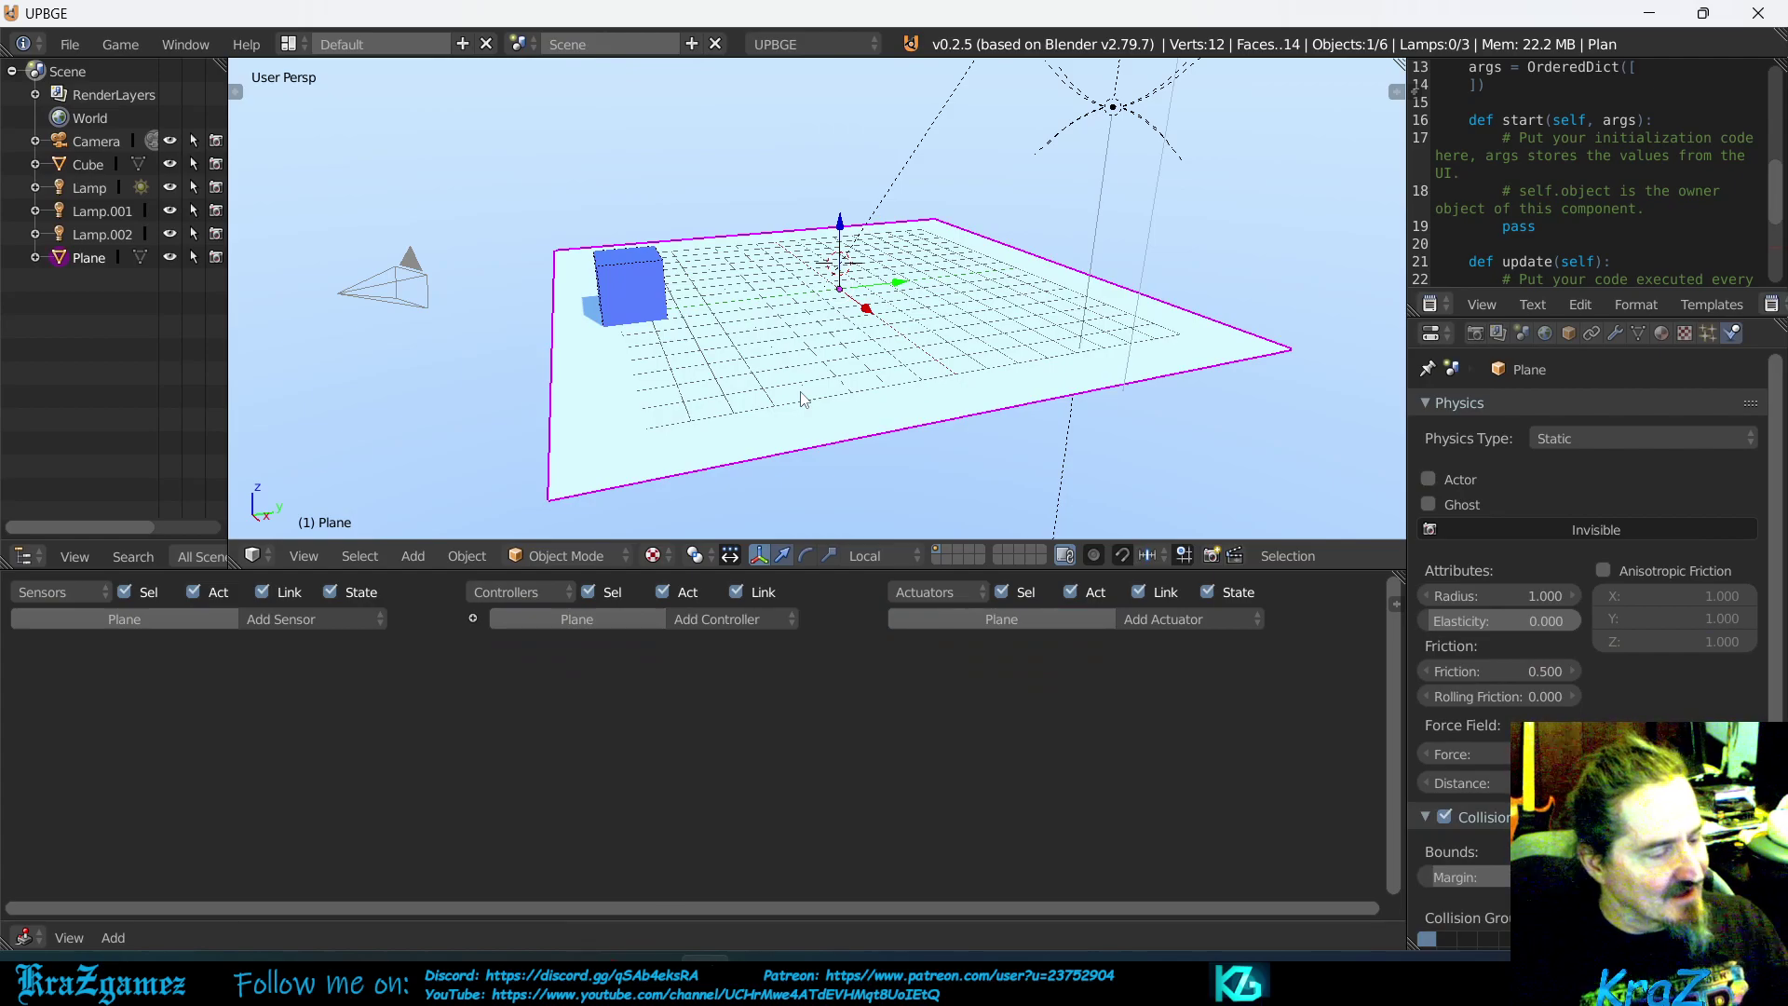
text(s100)
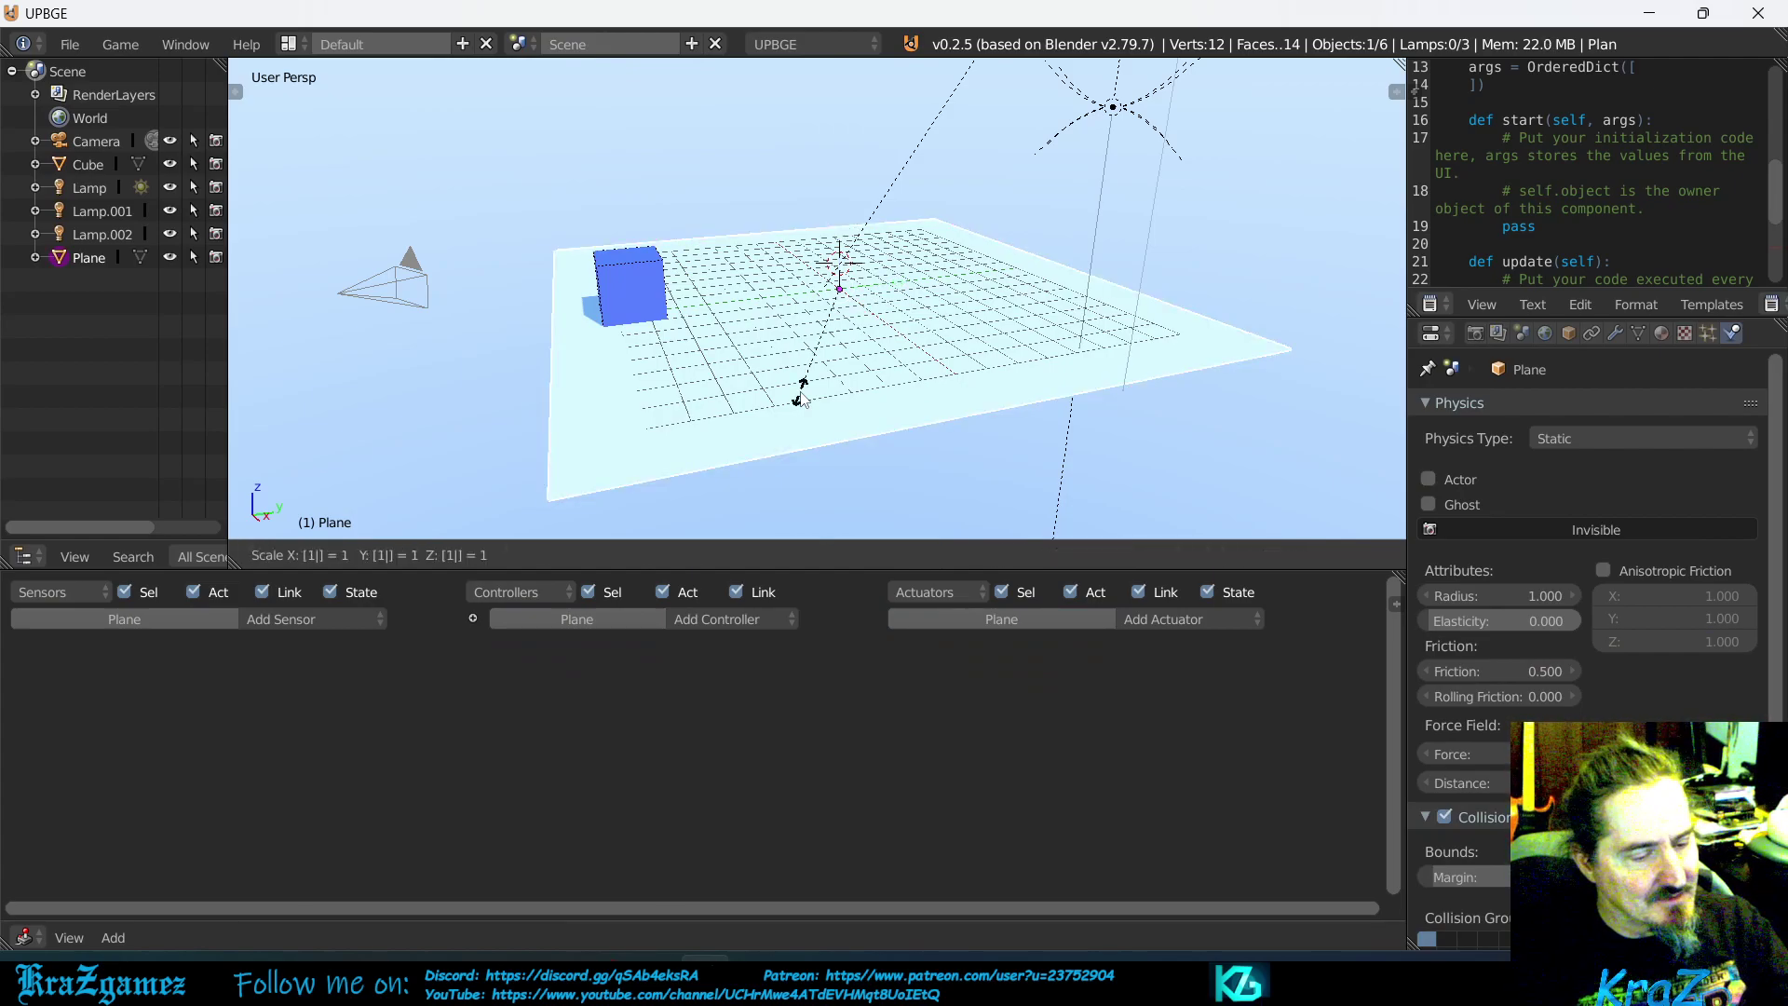
key(Return)
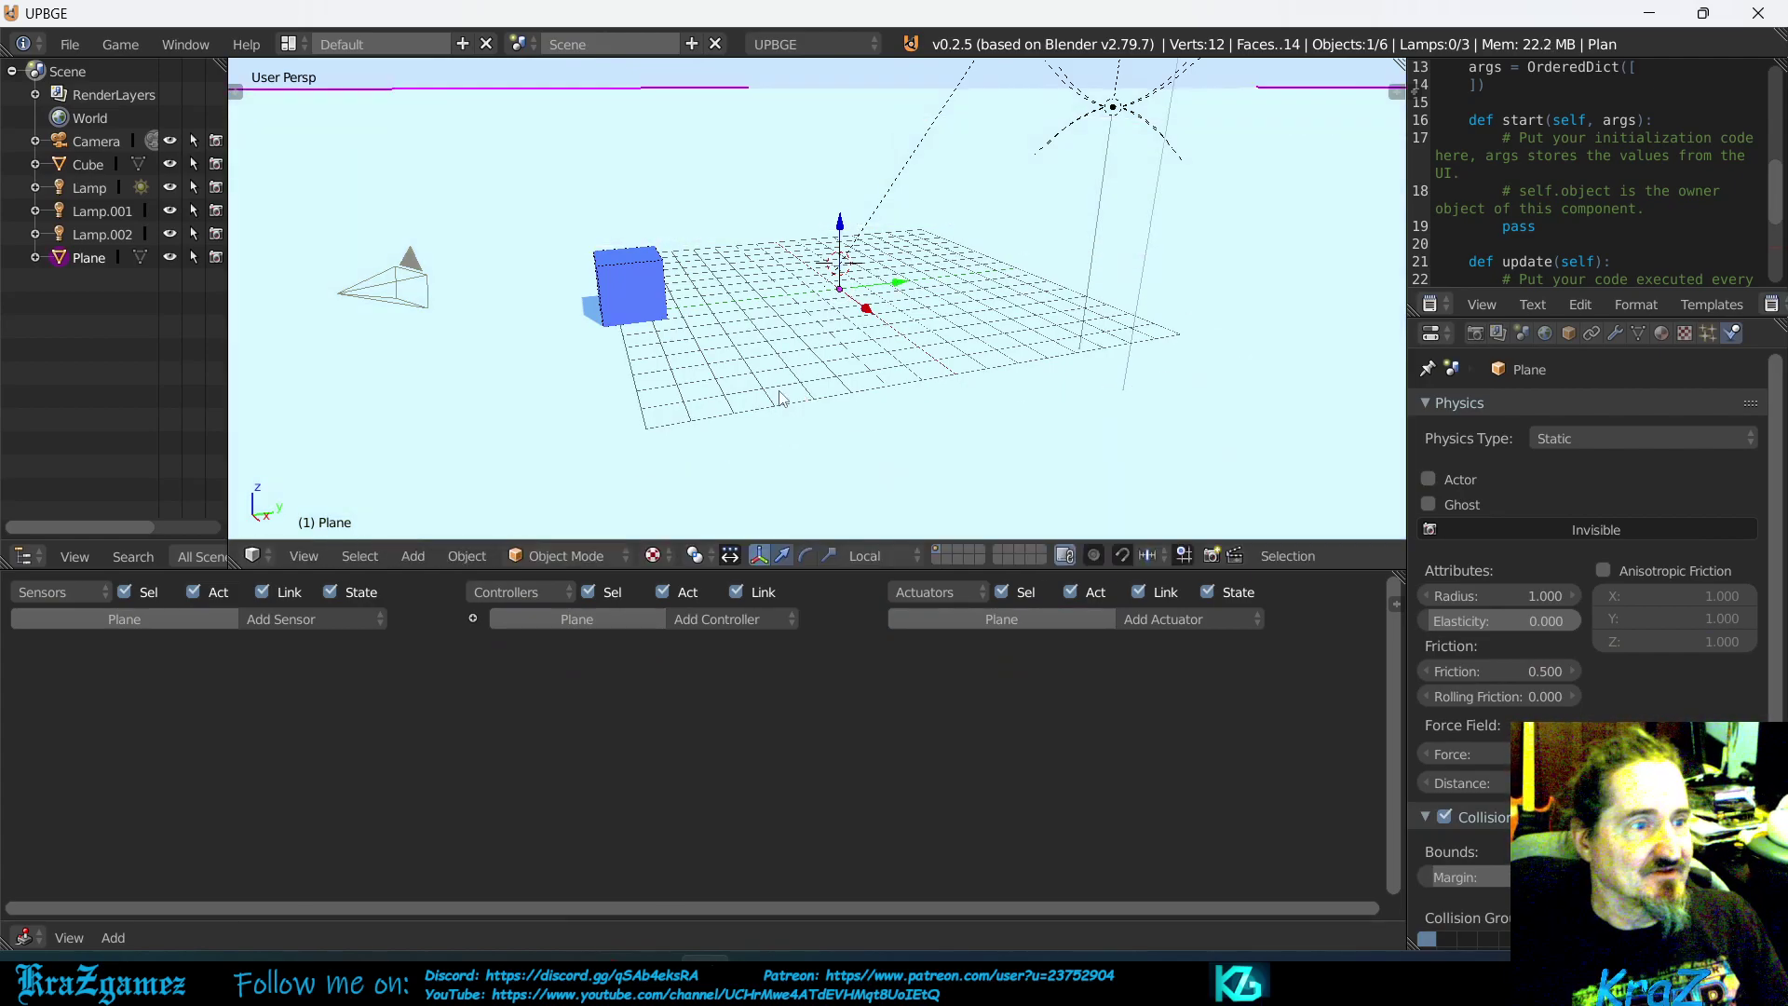
Reselect the cube, change its Backward actuator to Servo Control and set the linear velocity to -0.20 along Z
right_click(652, 278)
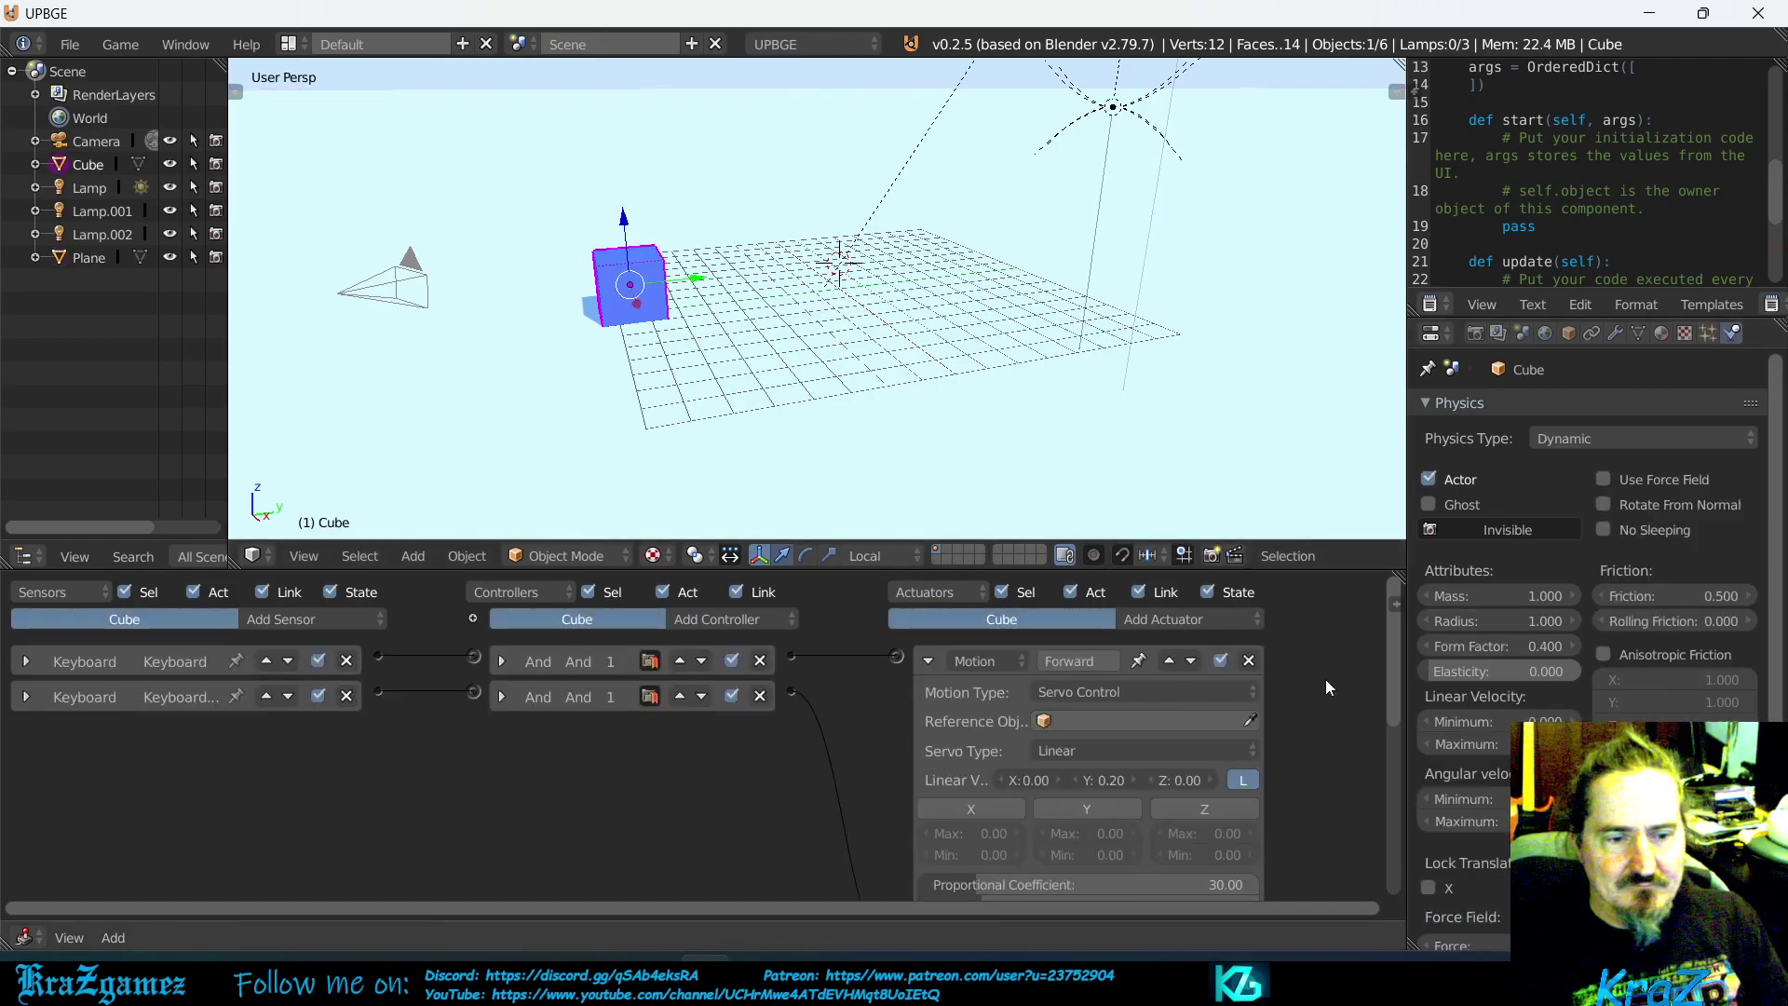
click(930, 661)
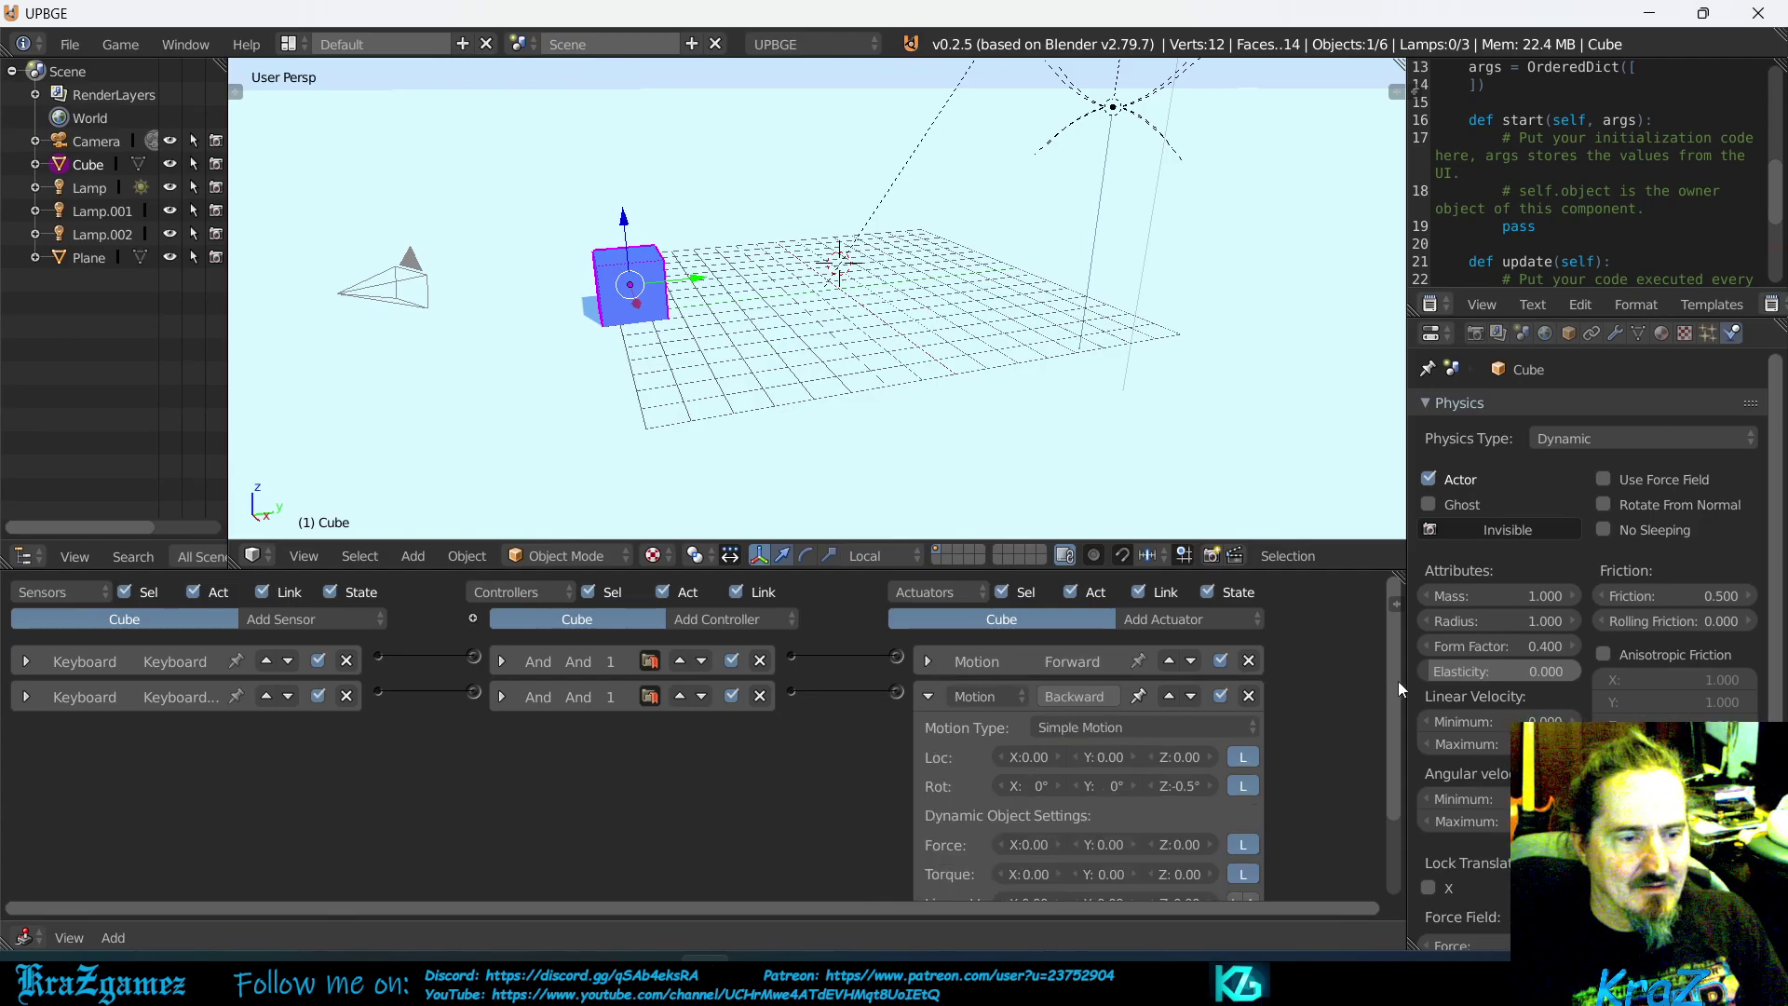
click(1060, 727)
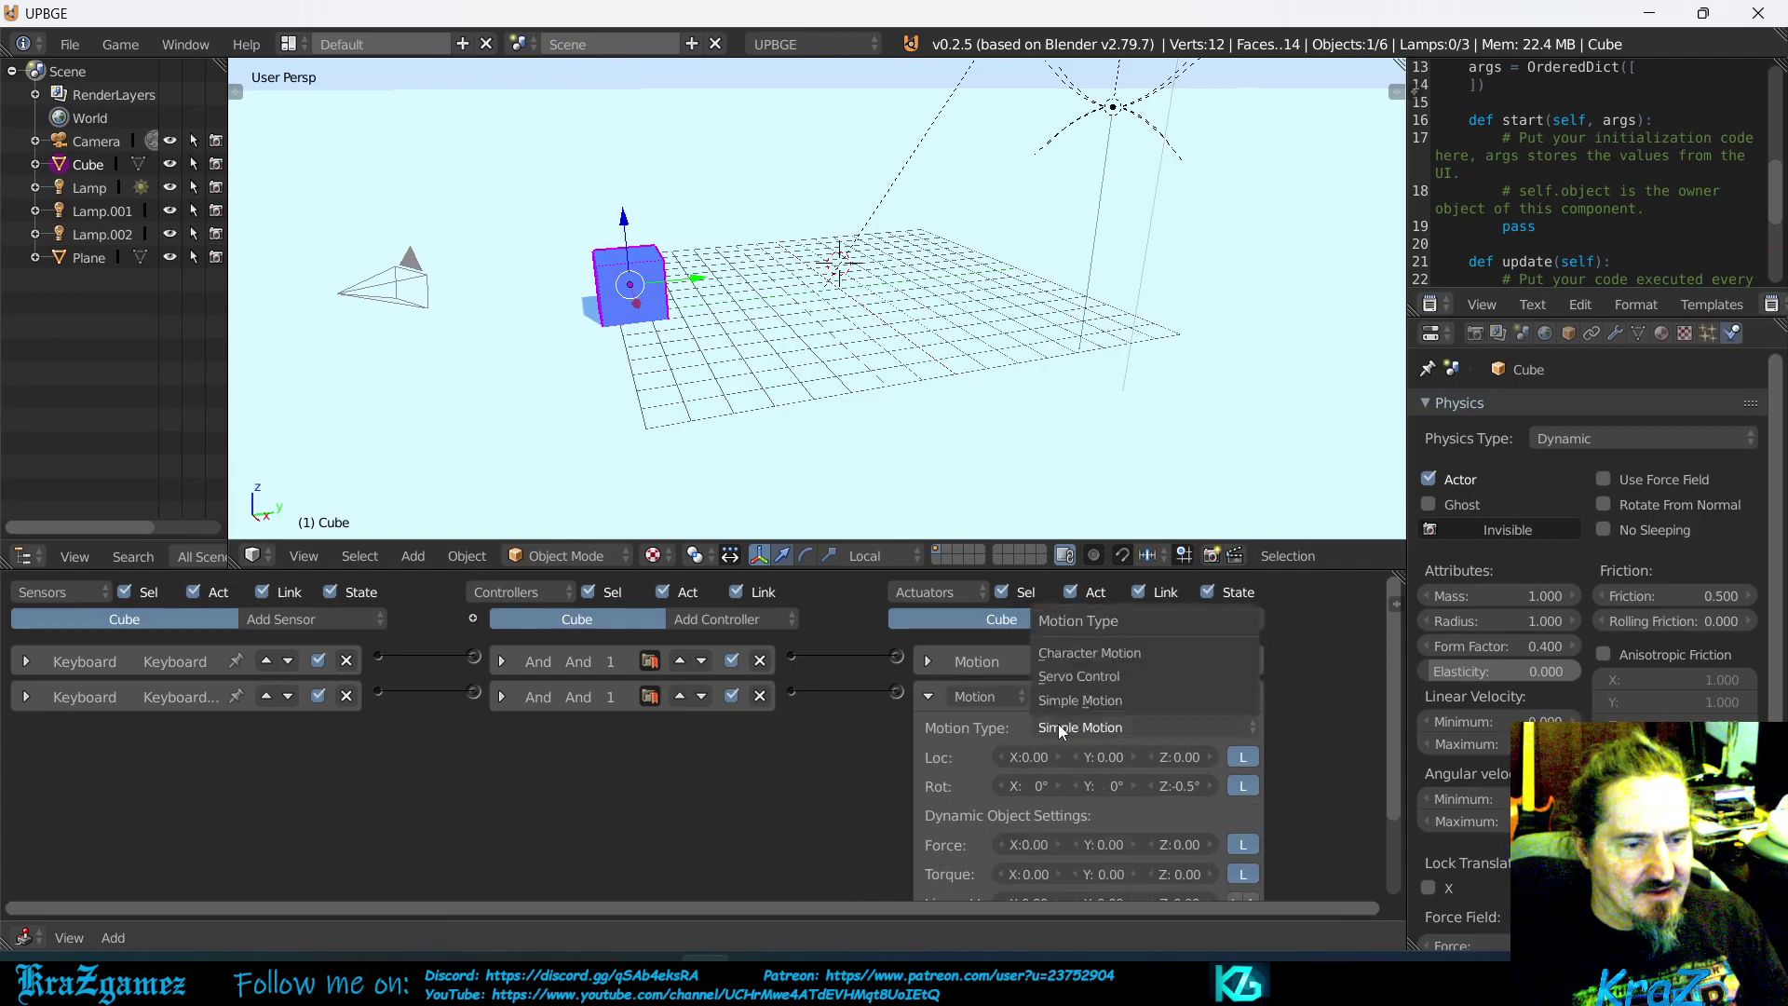
click(1076, 677)
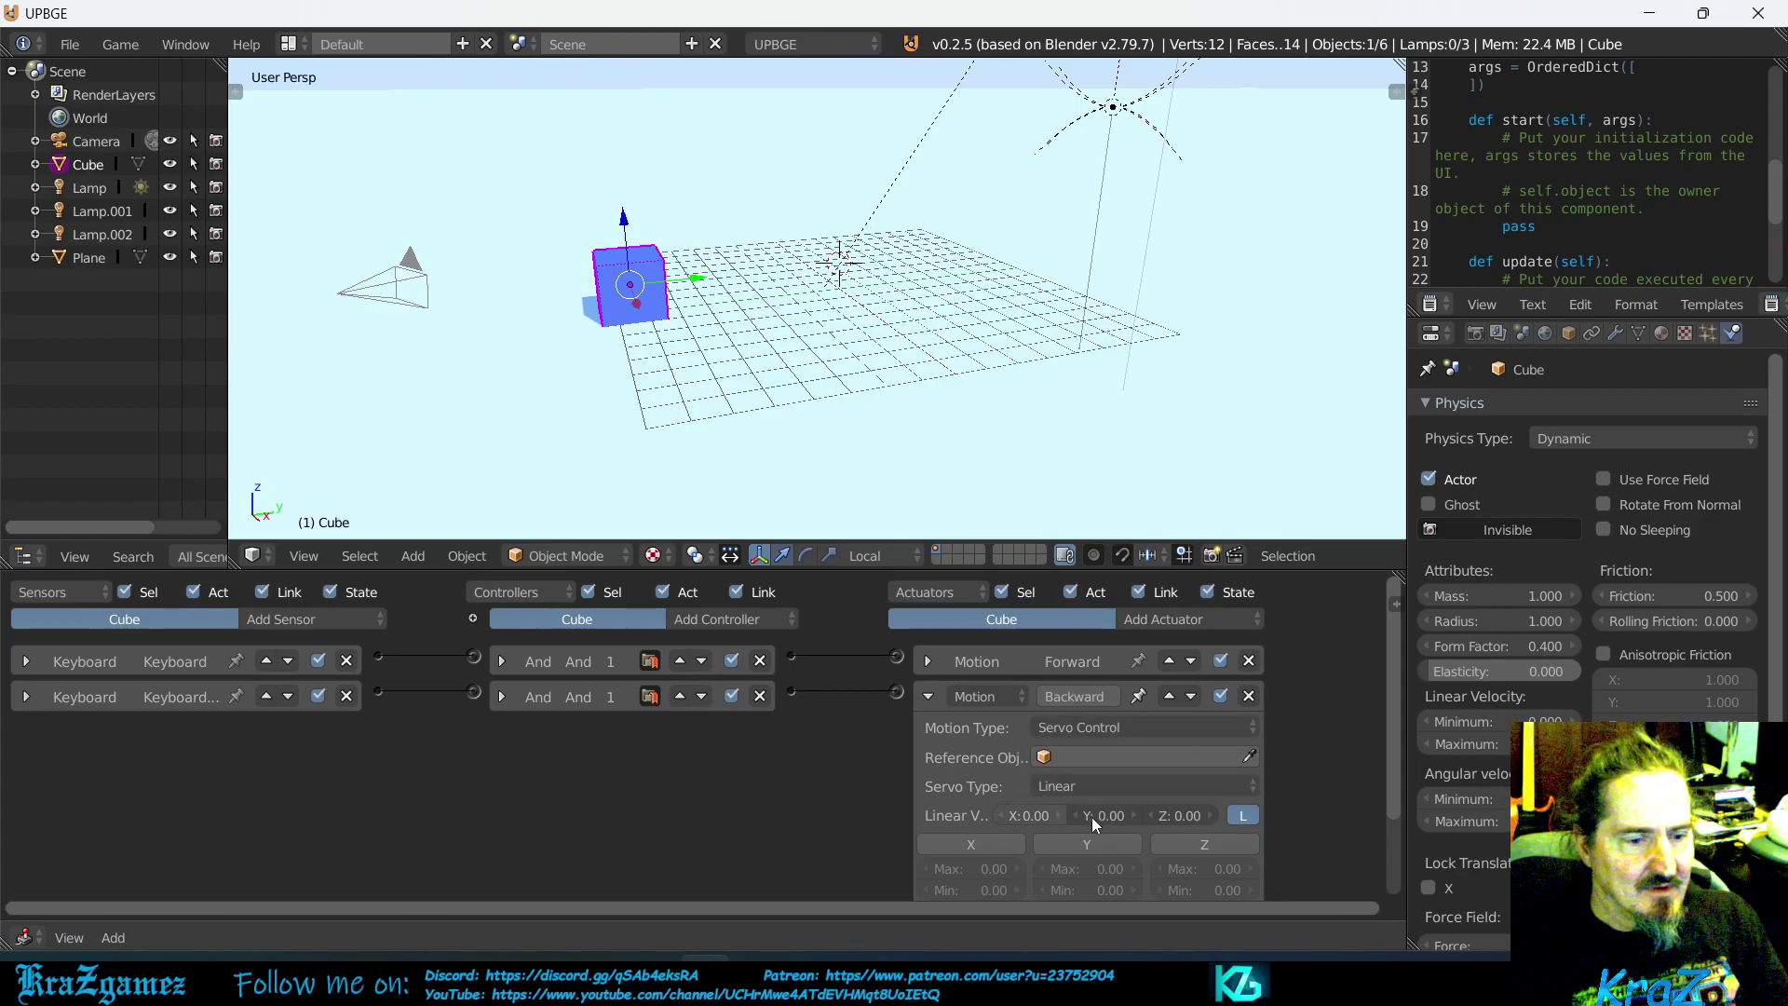
click(1158, 812)
text(-0.2)
key(Return)
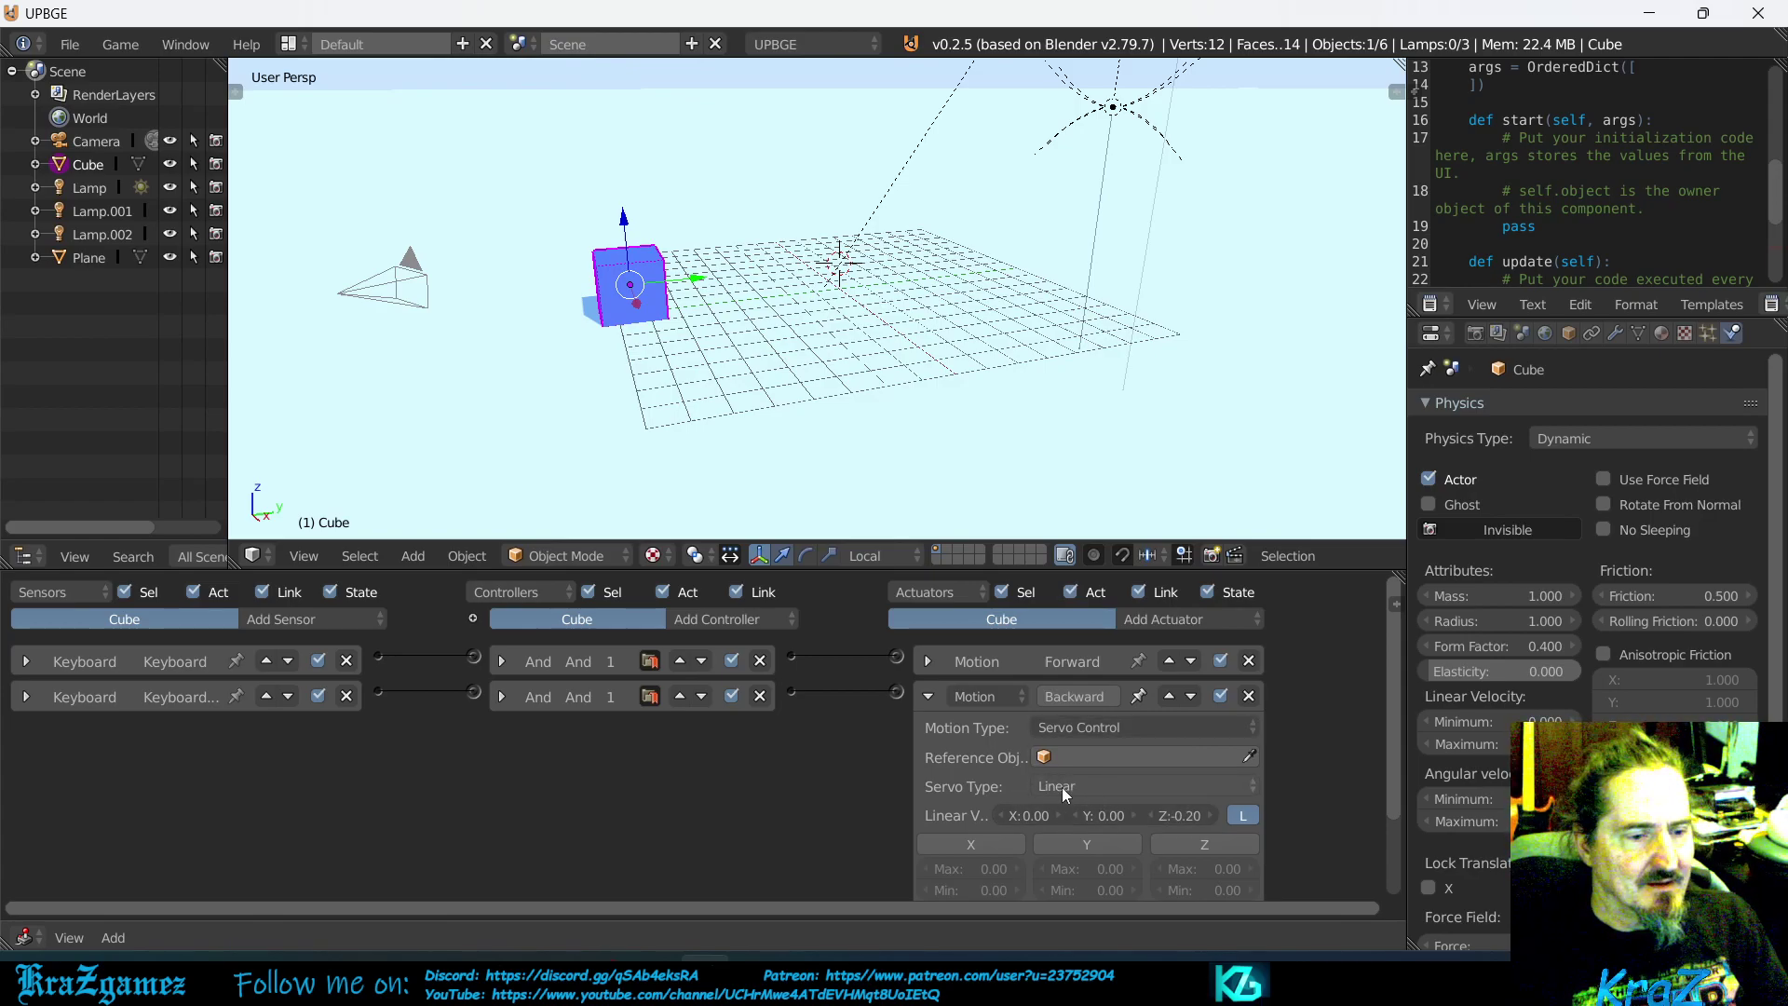
Set Cube as the reference object of both the Backward and Forward servo actuators
click(1138, 756)
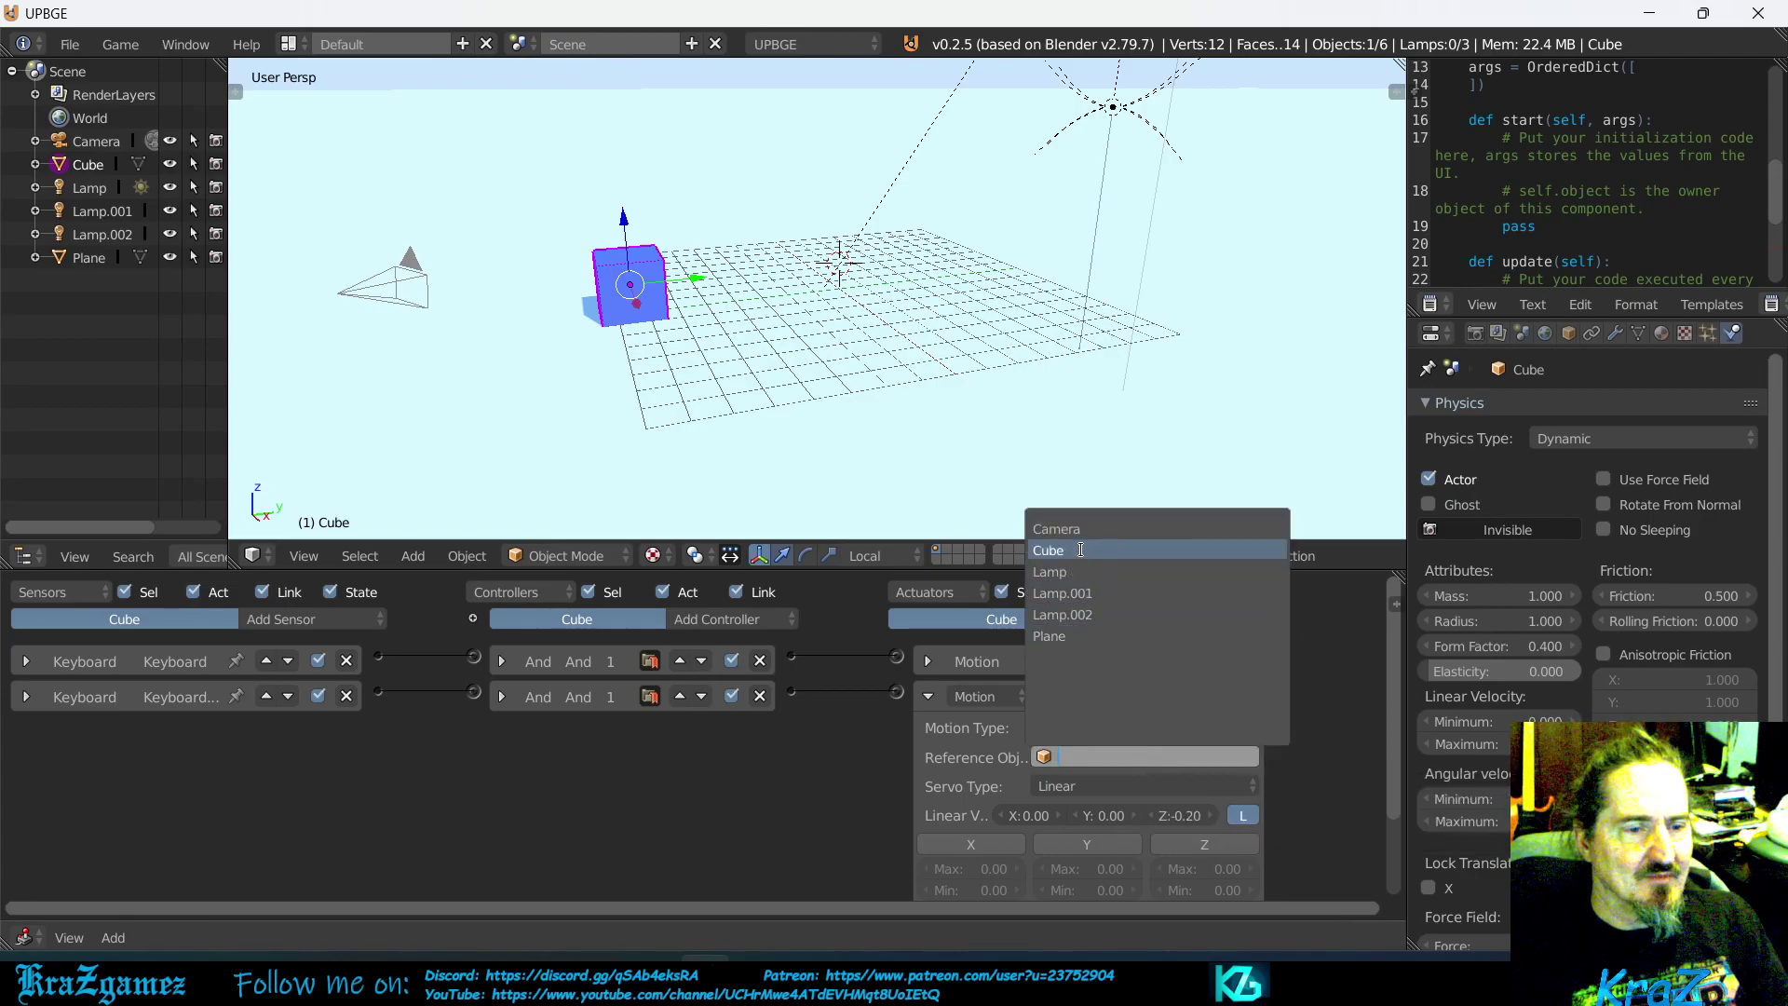
click(1053, 550)
click(930, 697)
click(927, 662)
click(1074, 723)
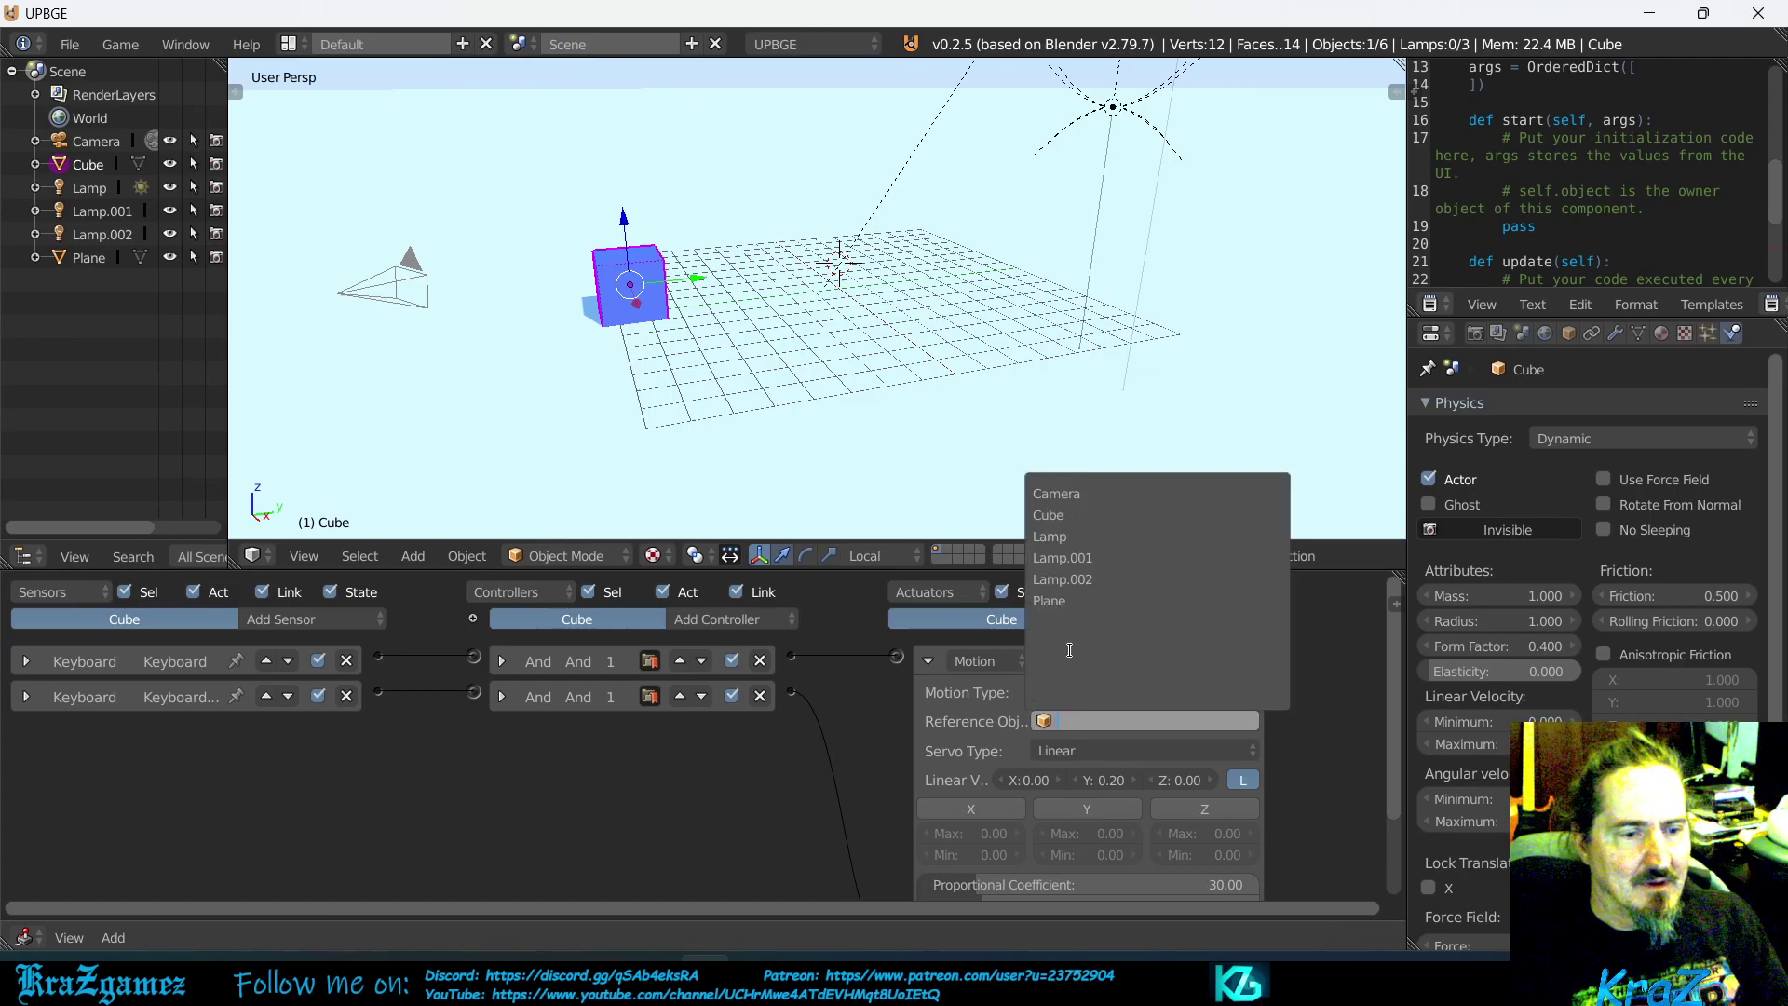
click(1050, 515)
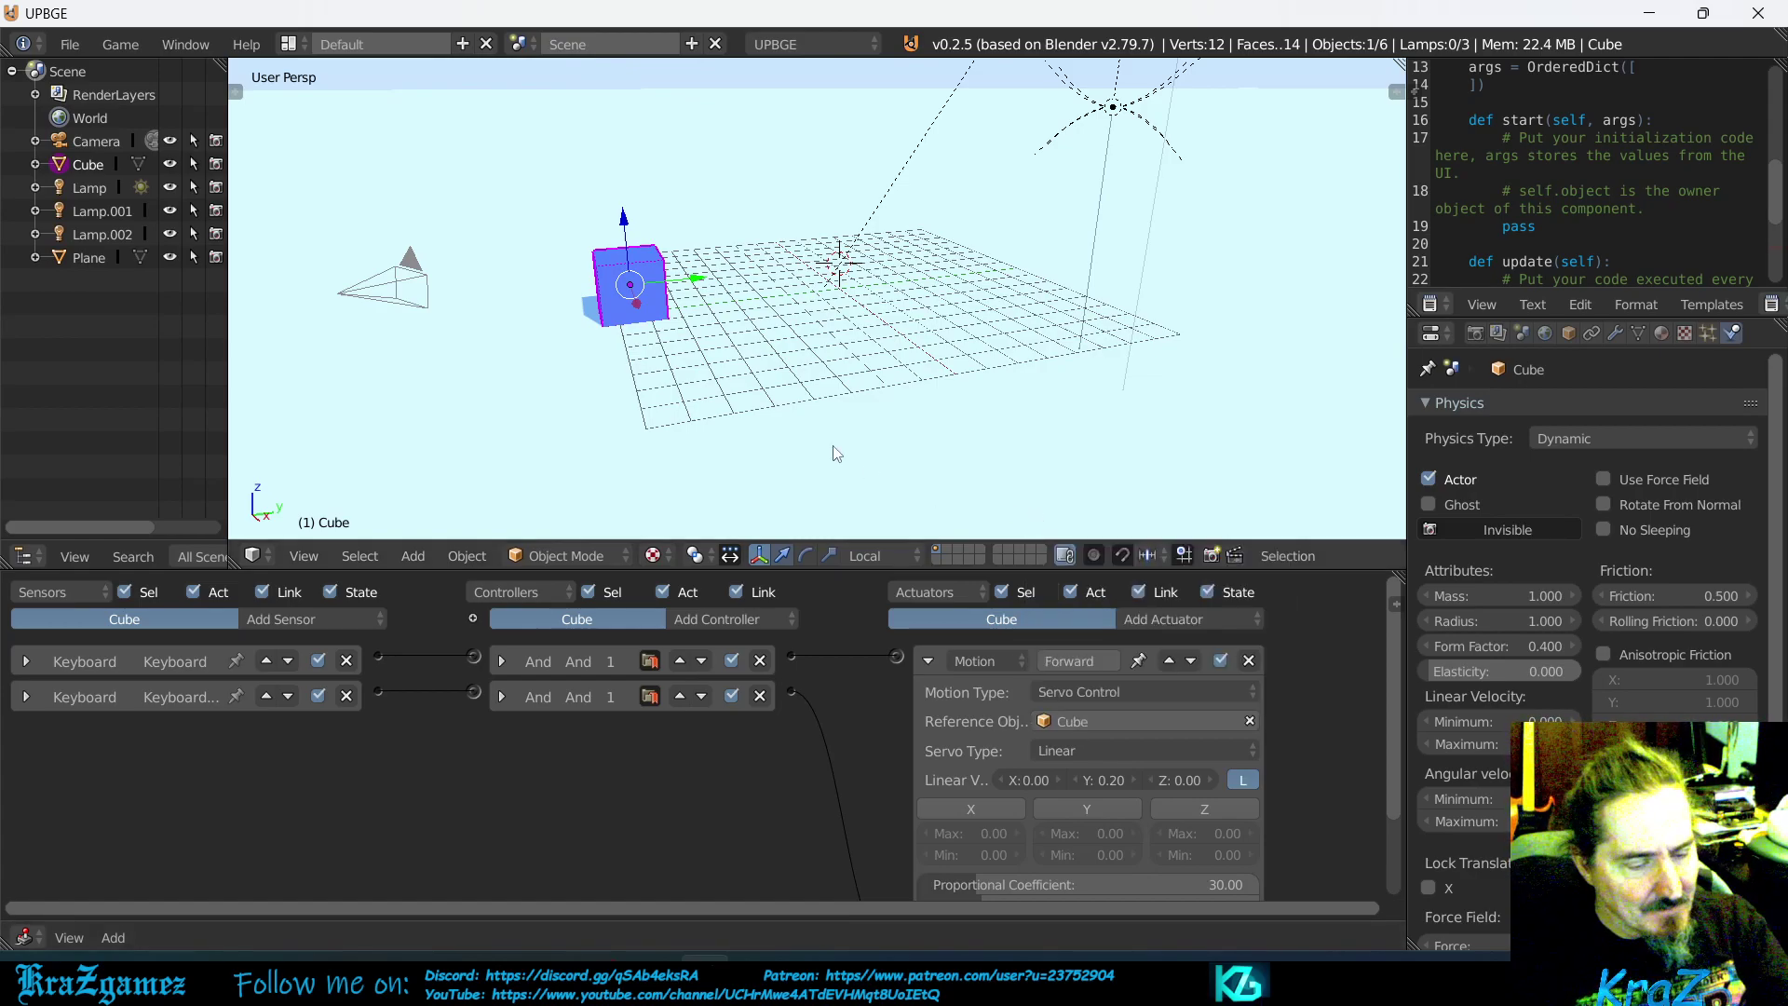
Run the game to test the cube's forward servo movement, and stop it again
key(p)
key(w)
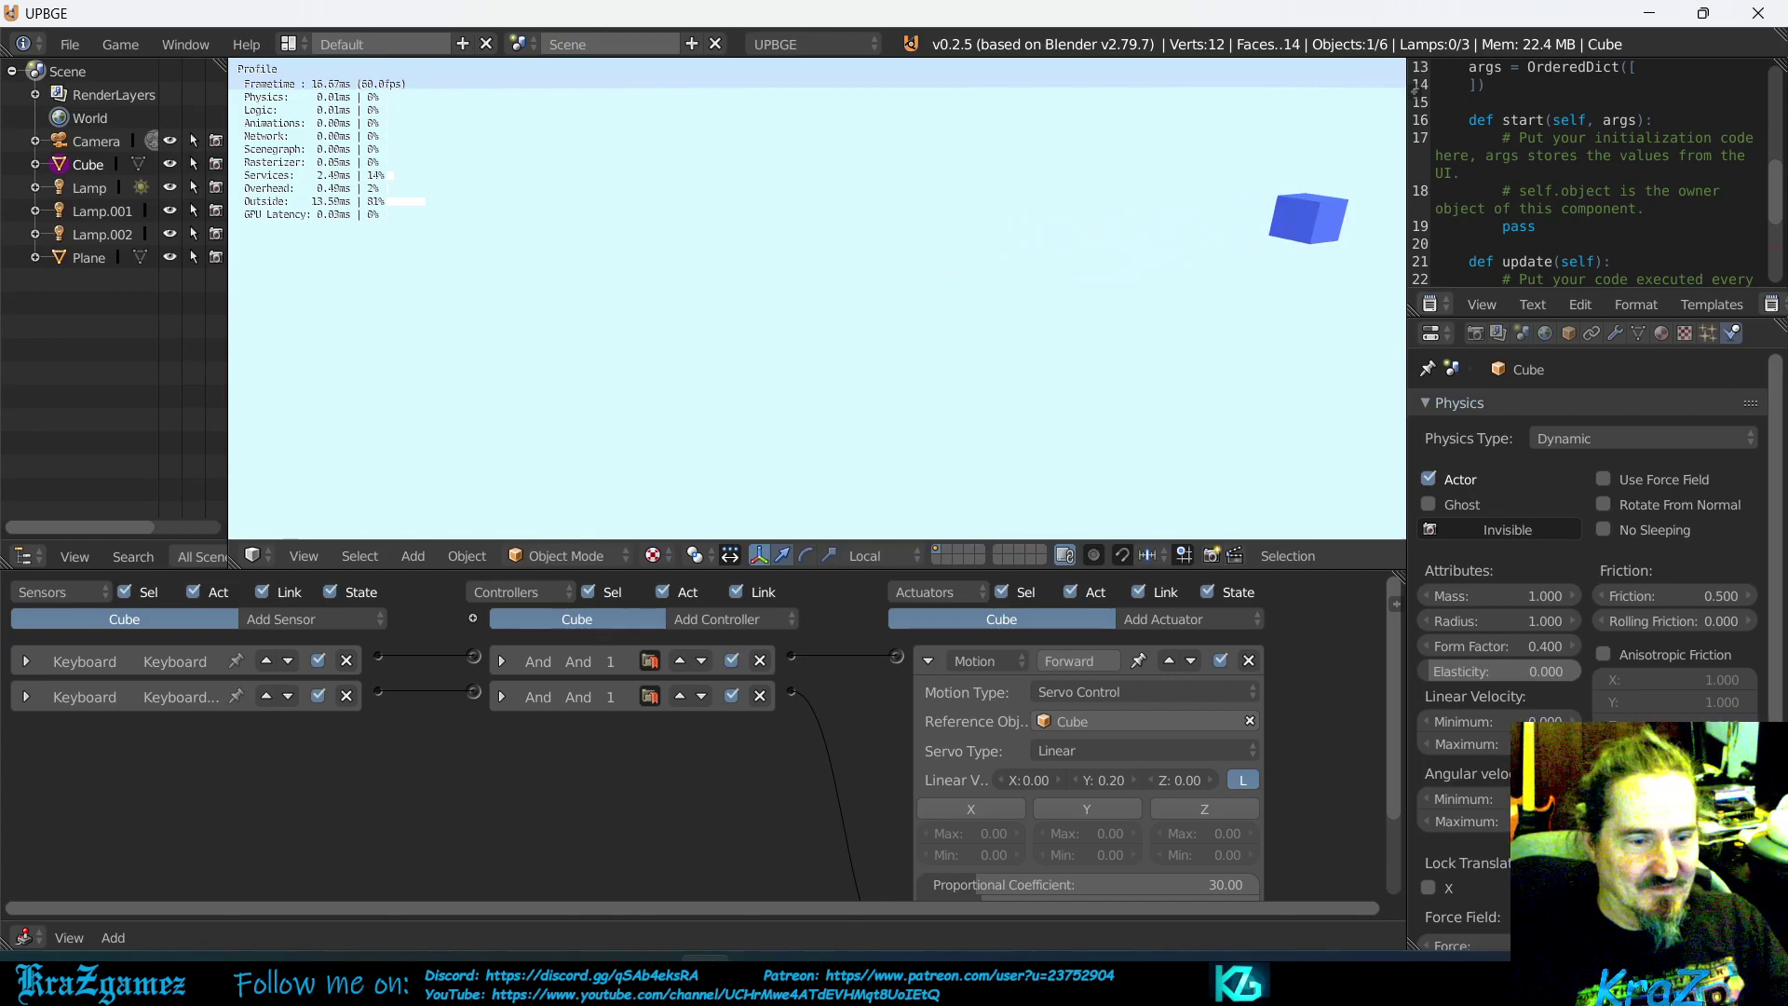
key(Escape)
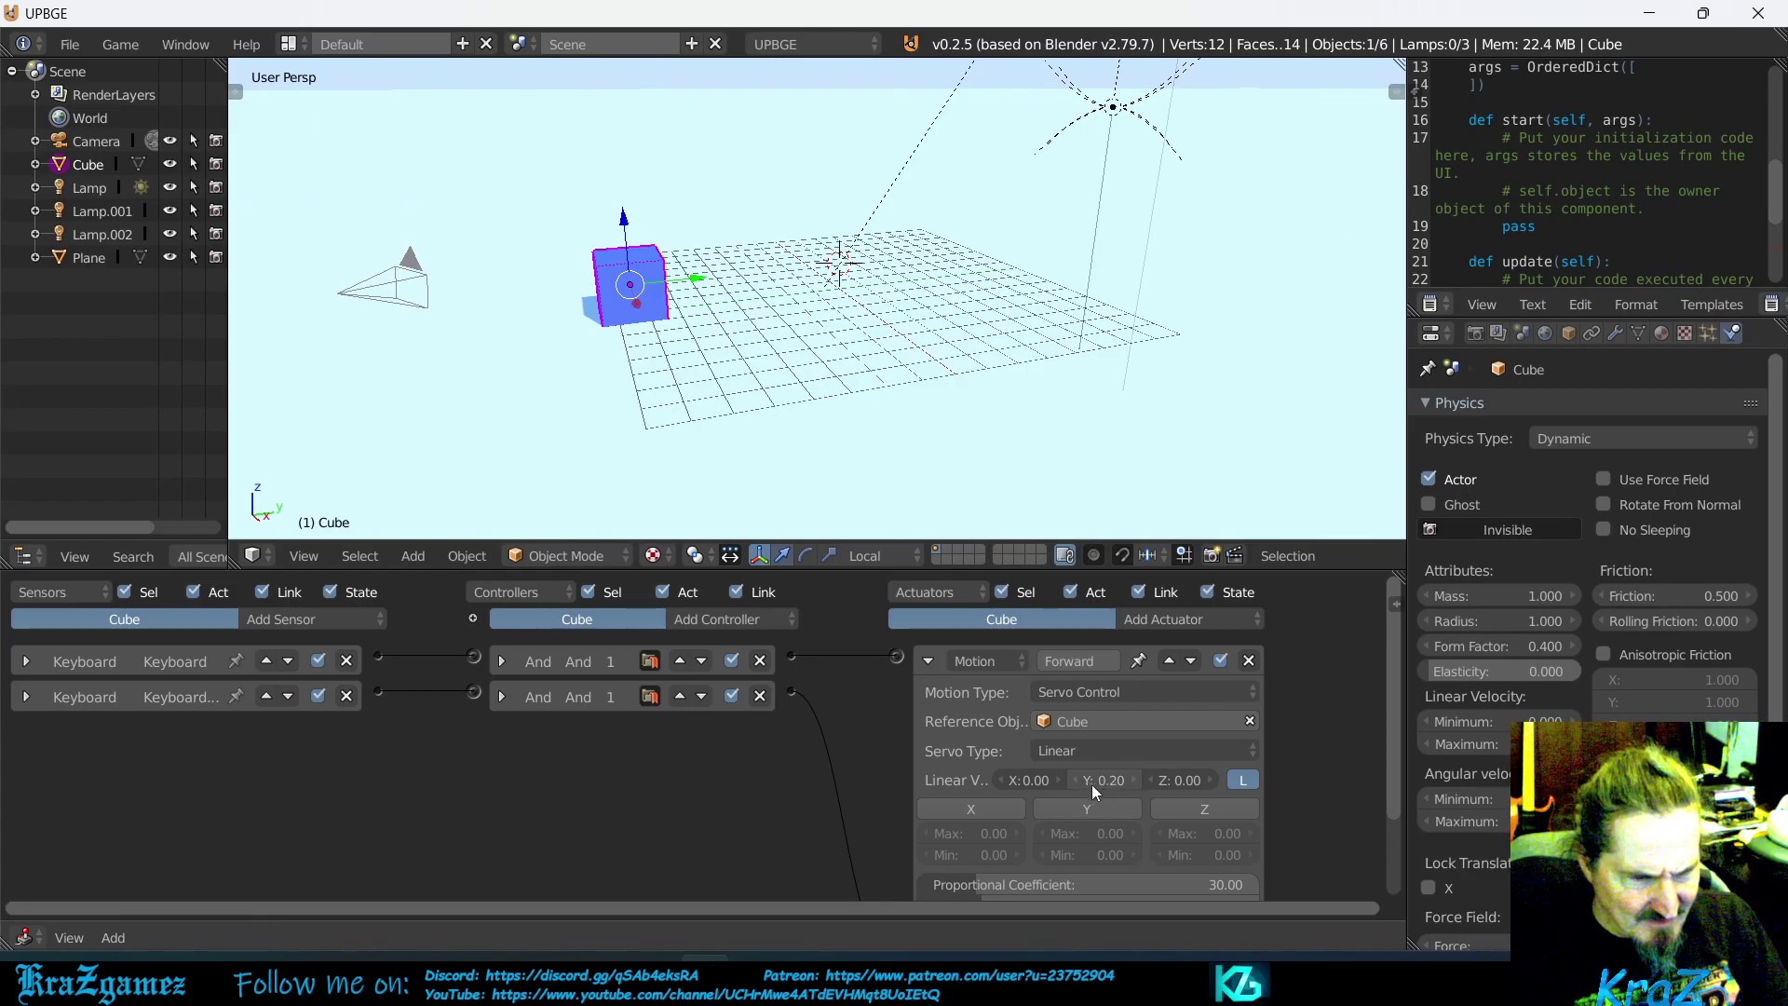
Try a linear velocity of -0.20 along Y on the Forward actuator and test the cube's movement in the game
drag(1077, 774, 1030, 775)
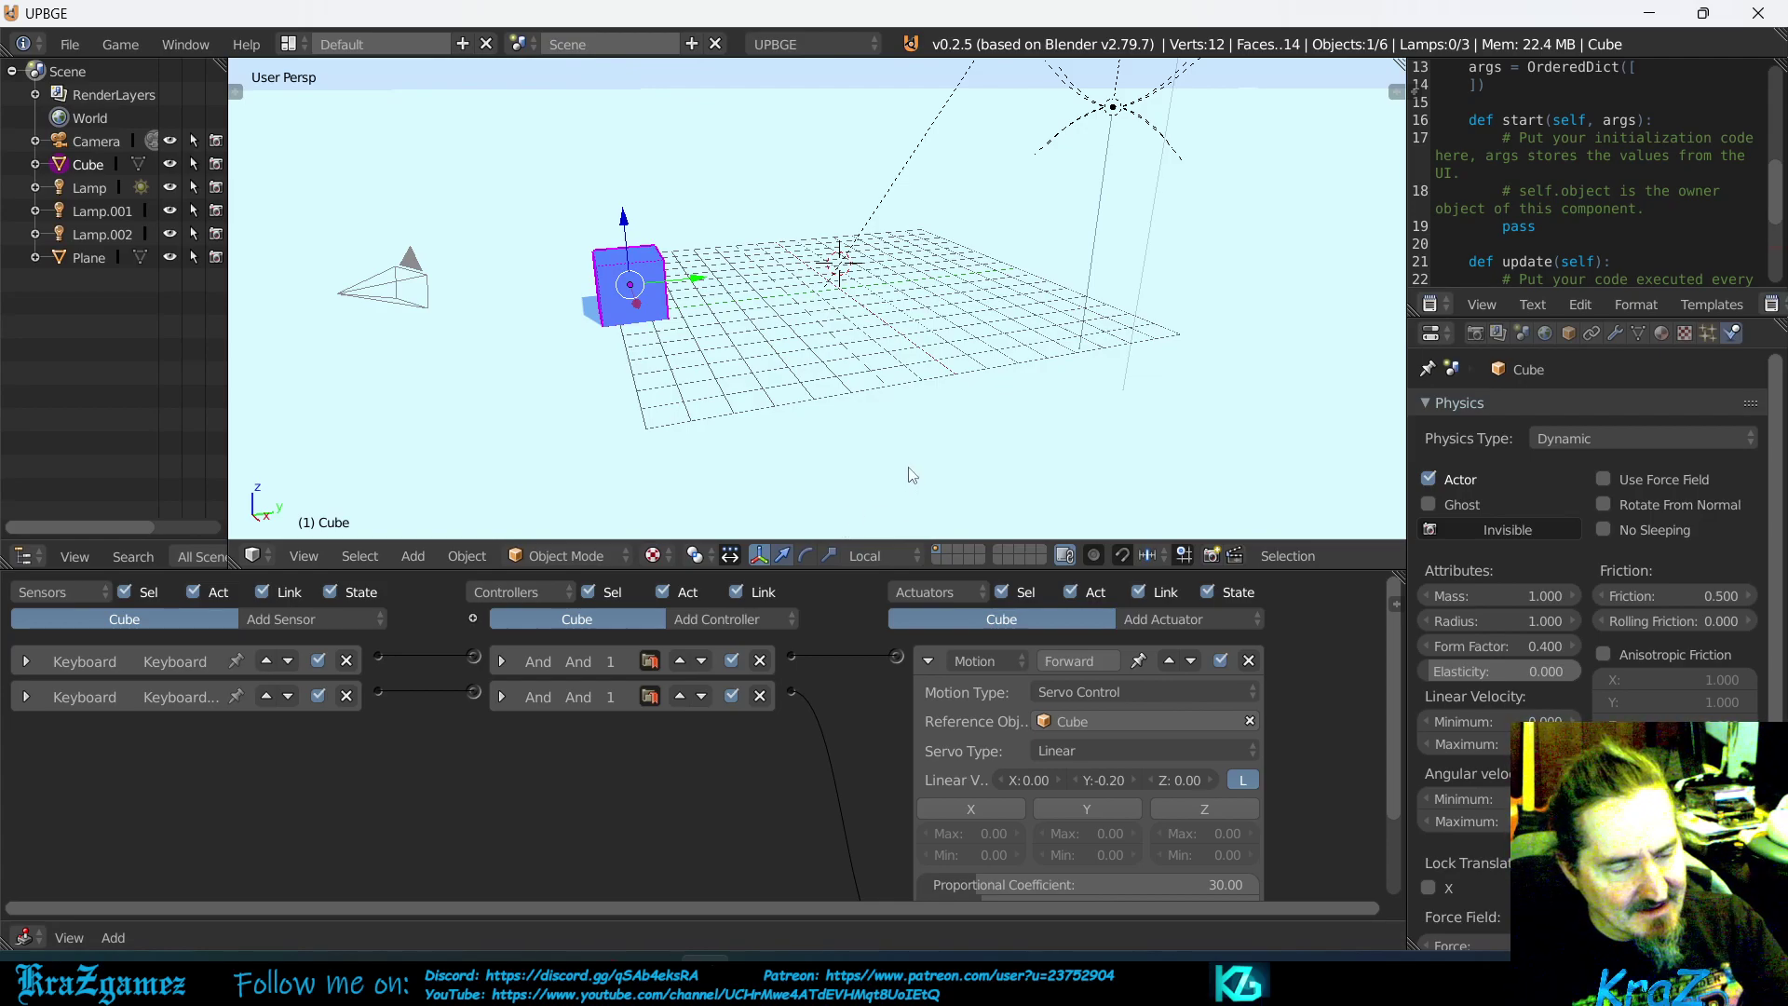
key(p)
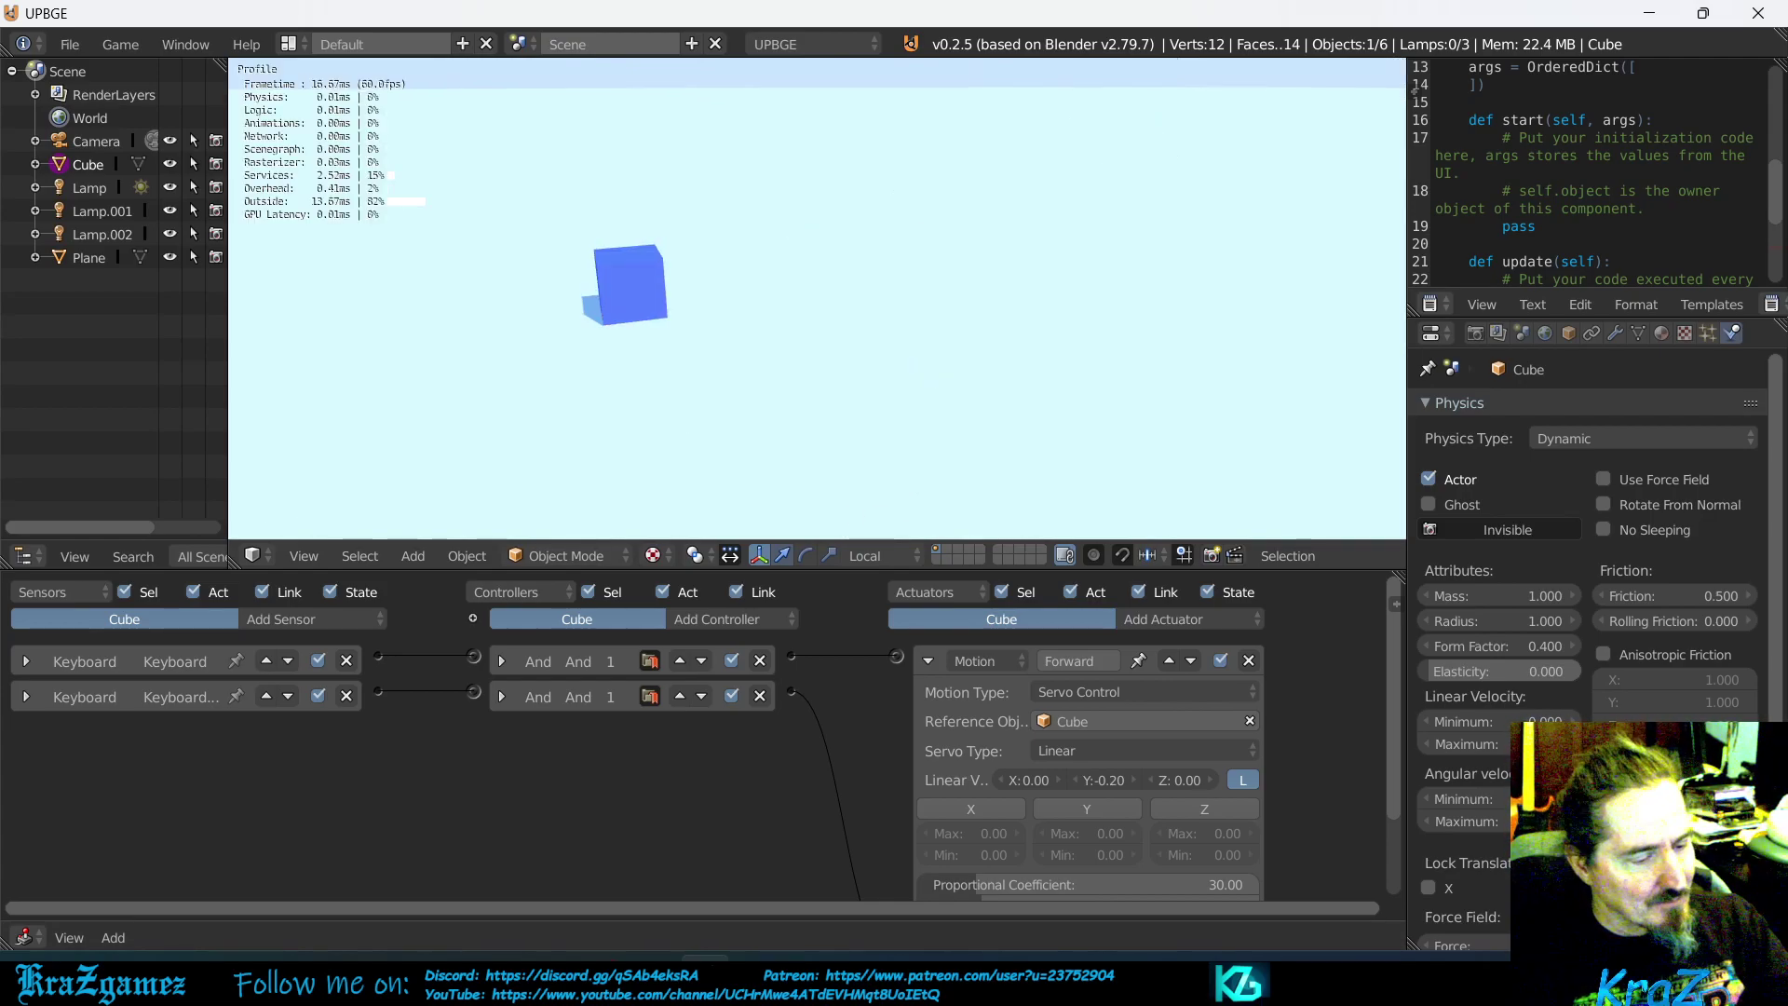
key(w)
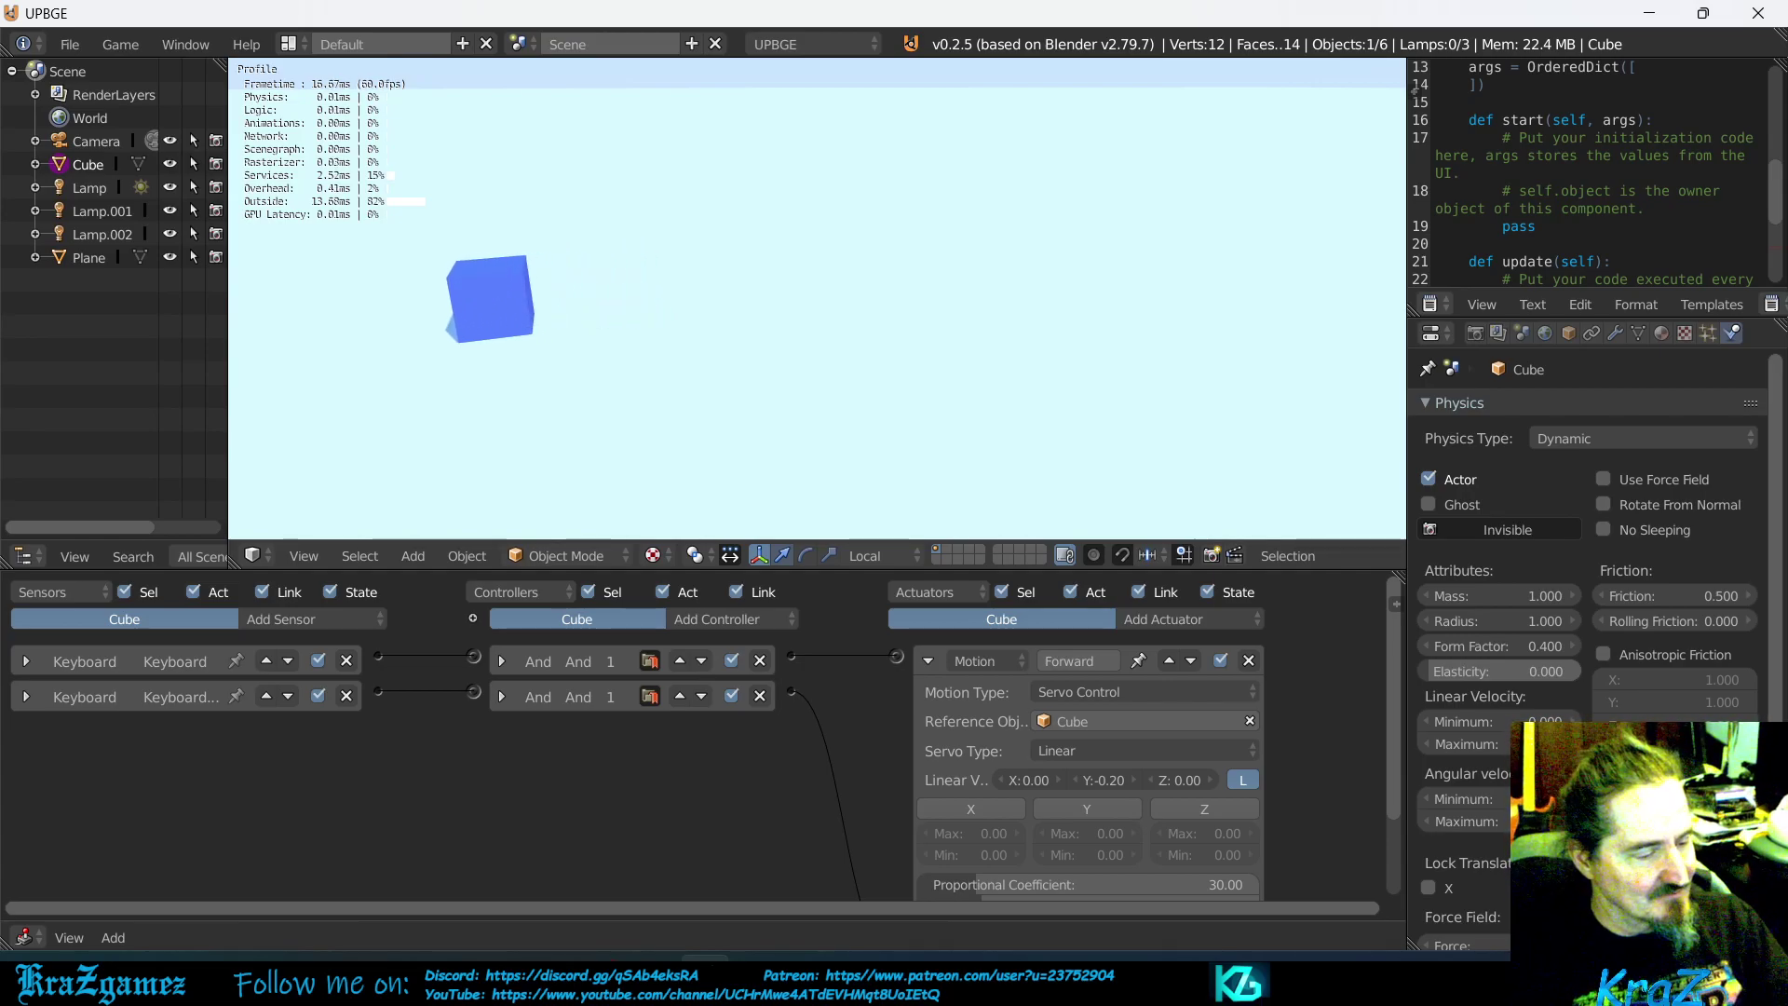
key(w)
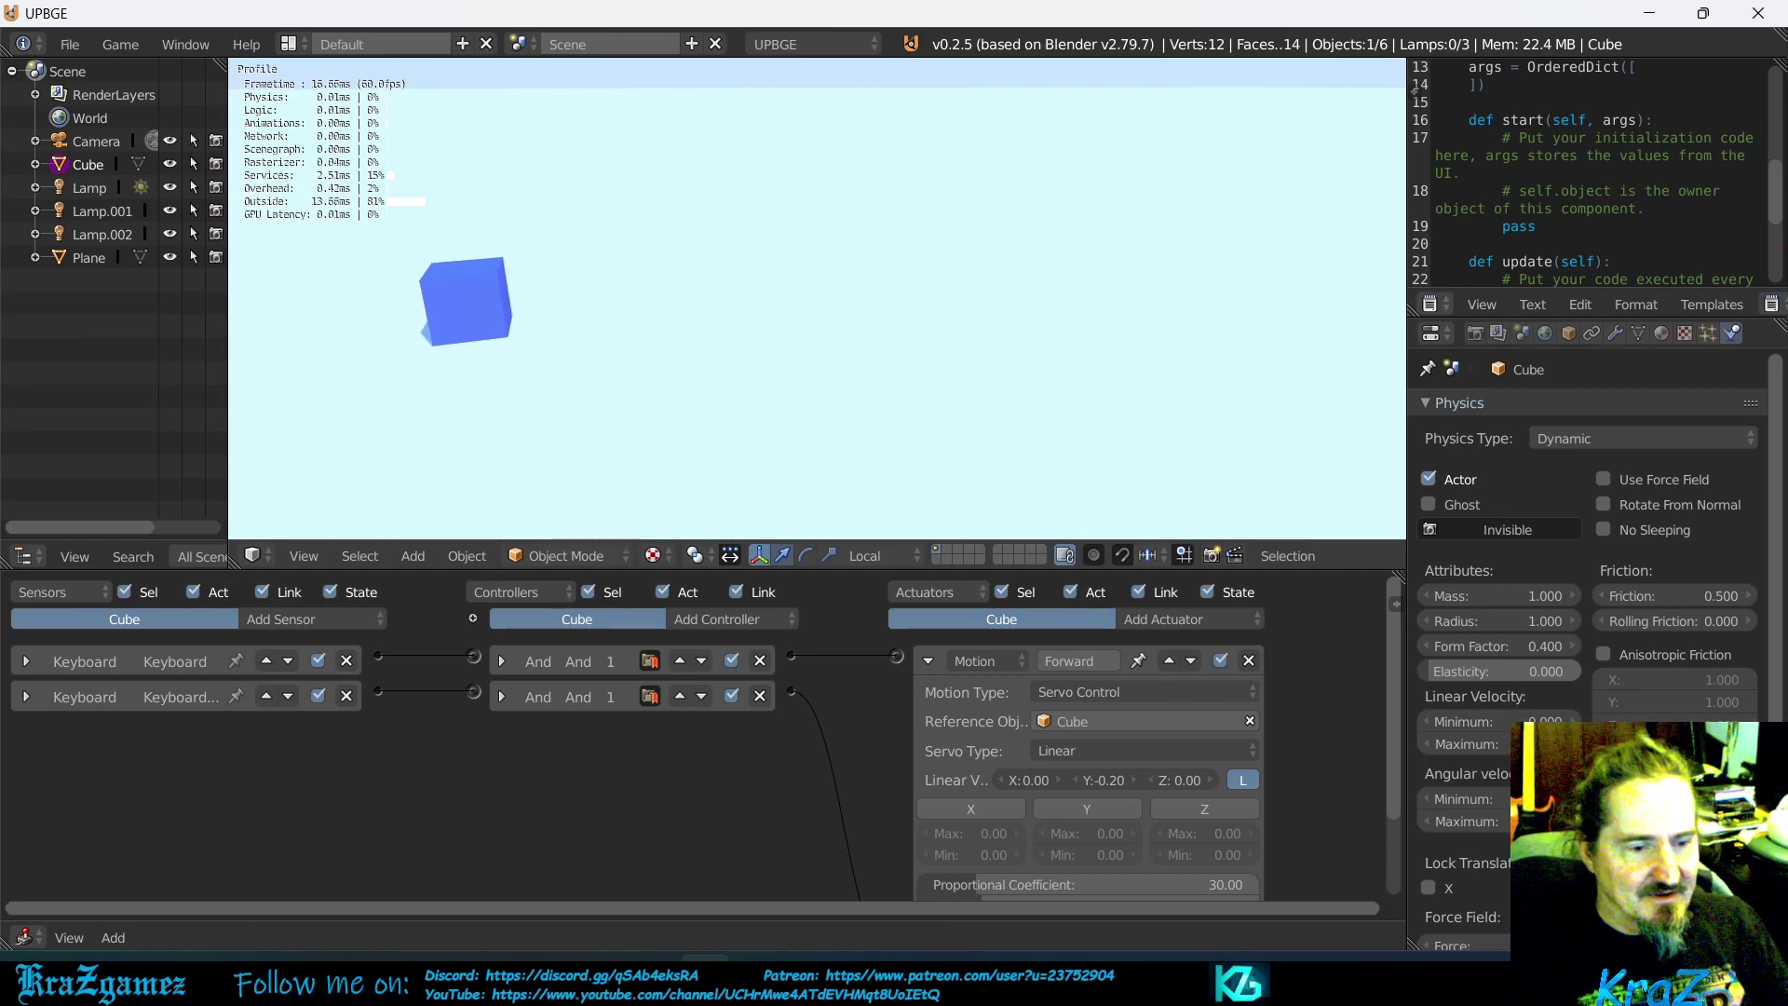
key(Escape)
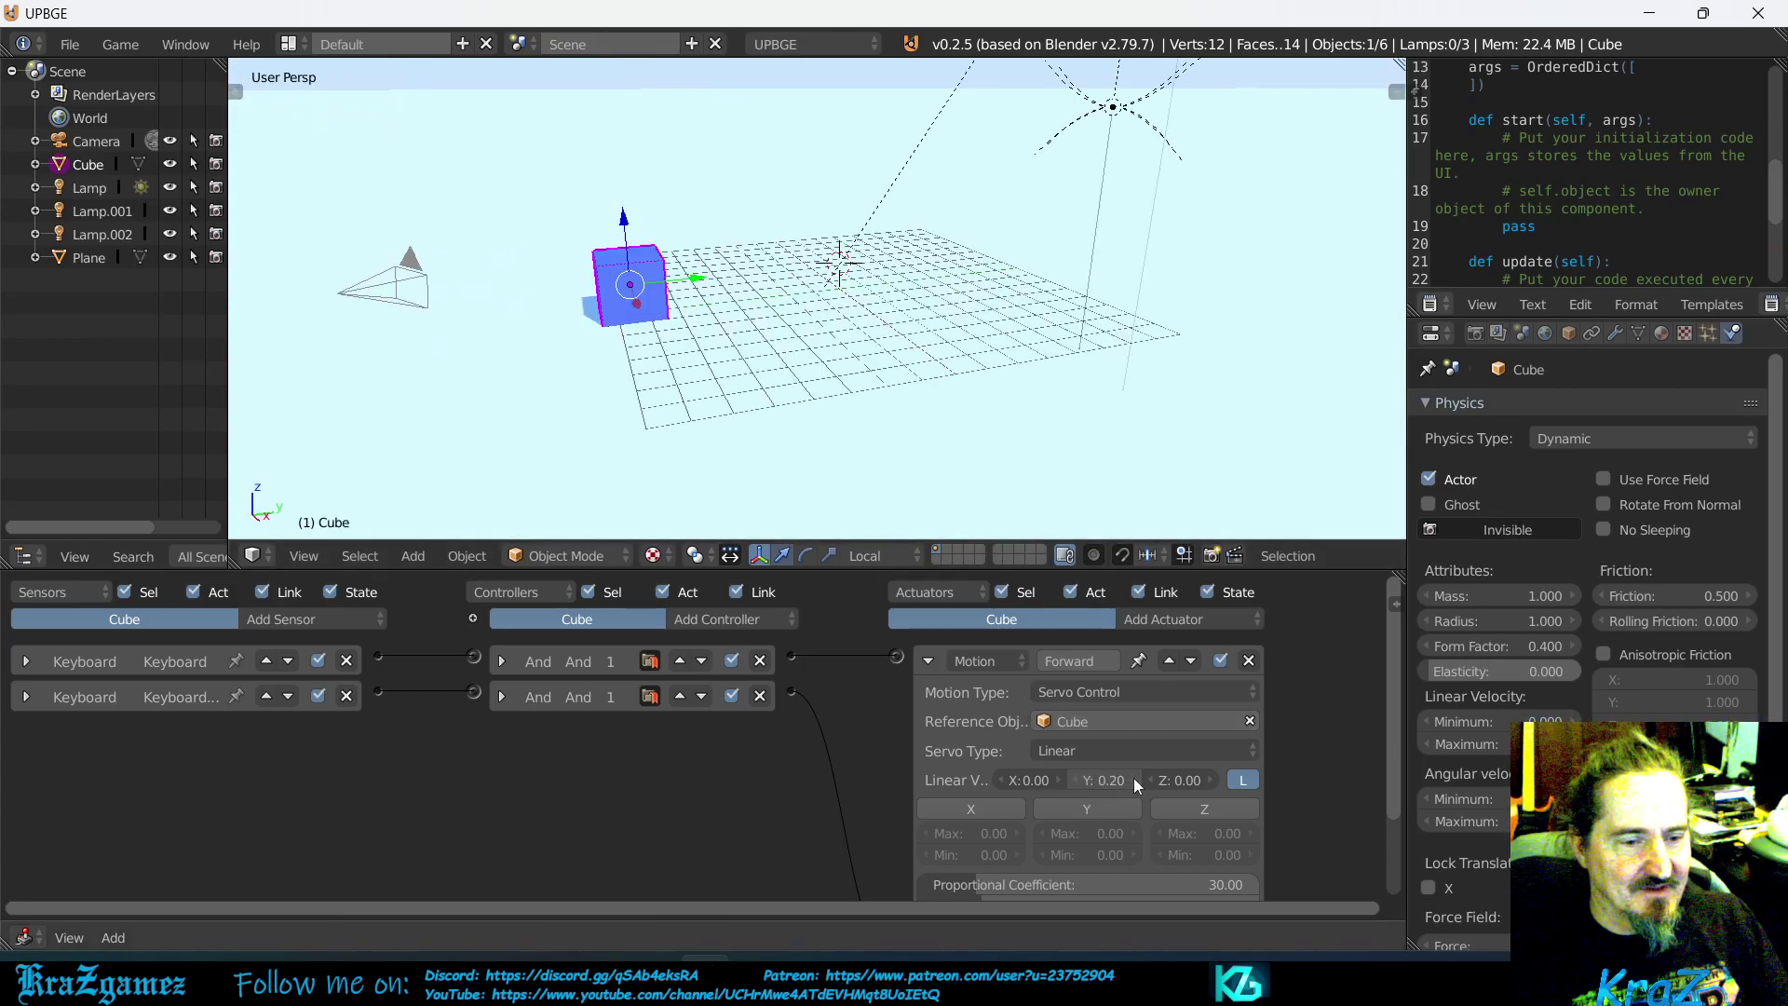
Collapse the Forward actuator and set the Backward actuator's linear velocity to -0.20 along Y
click(928, 661)
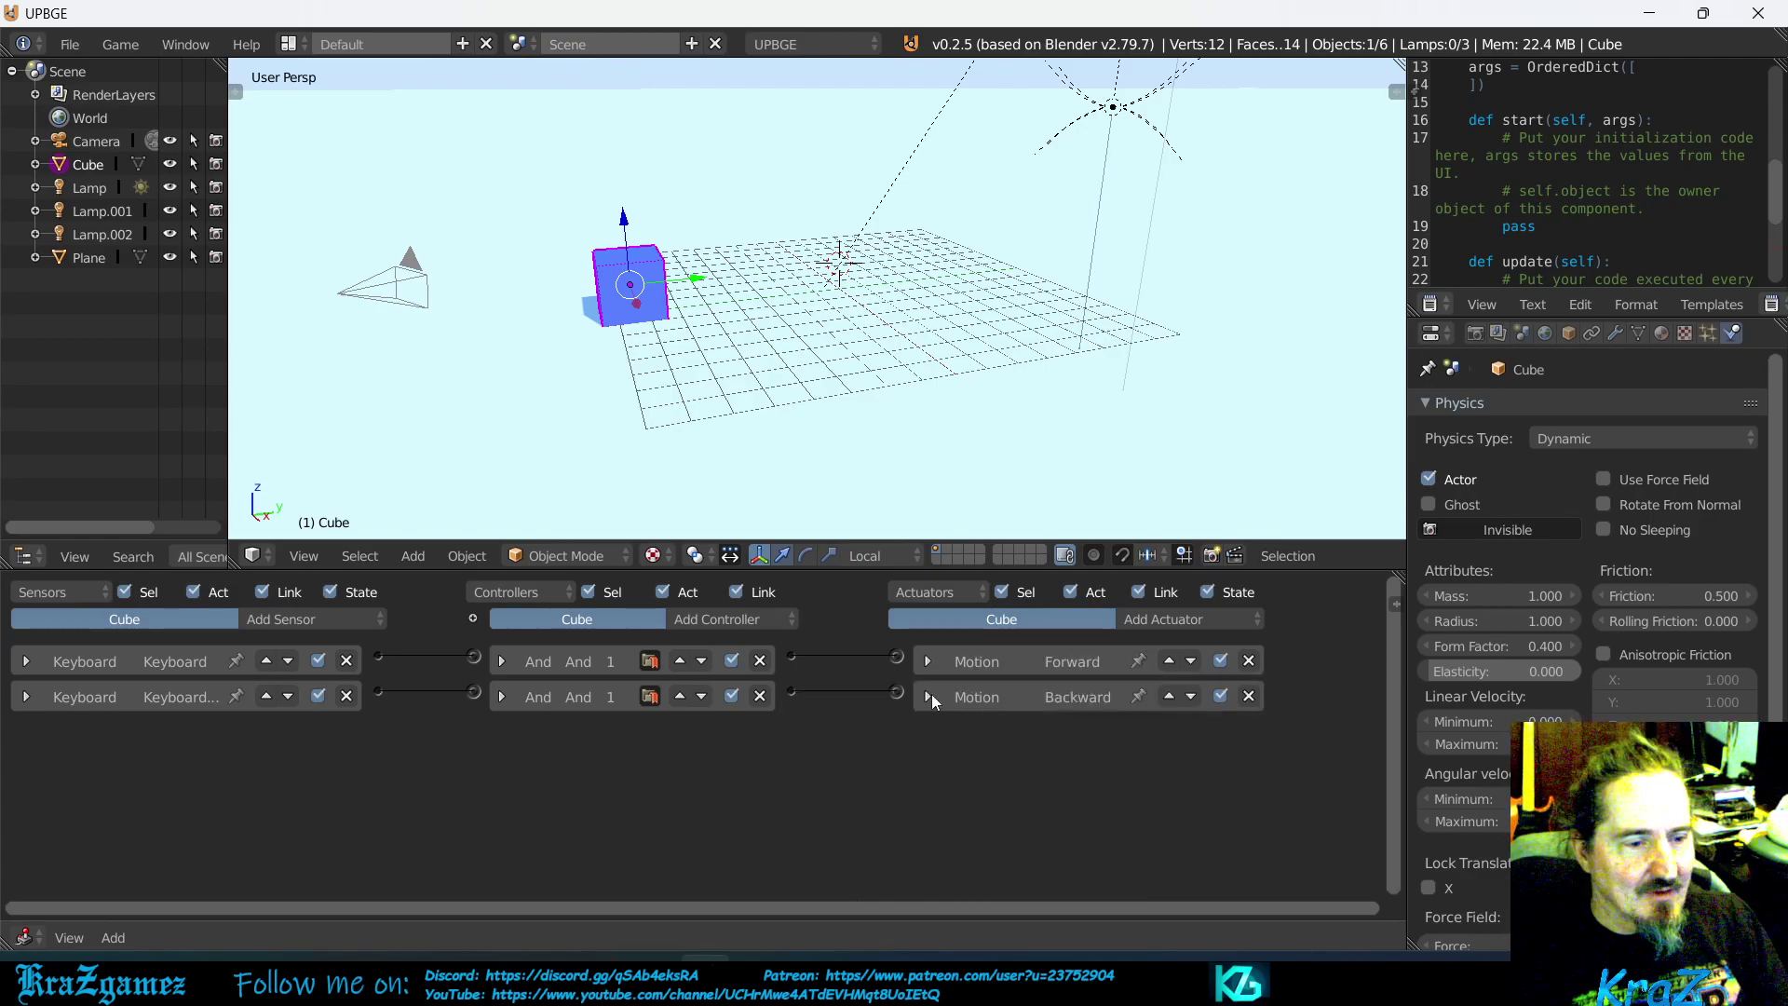
click(927, 697)
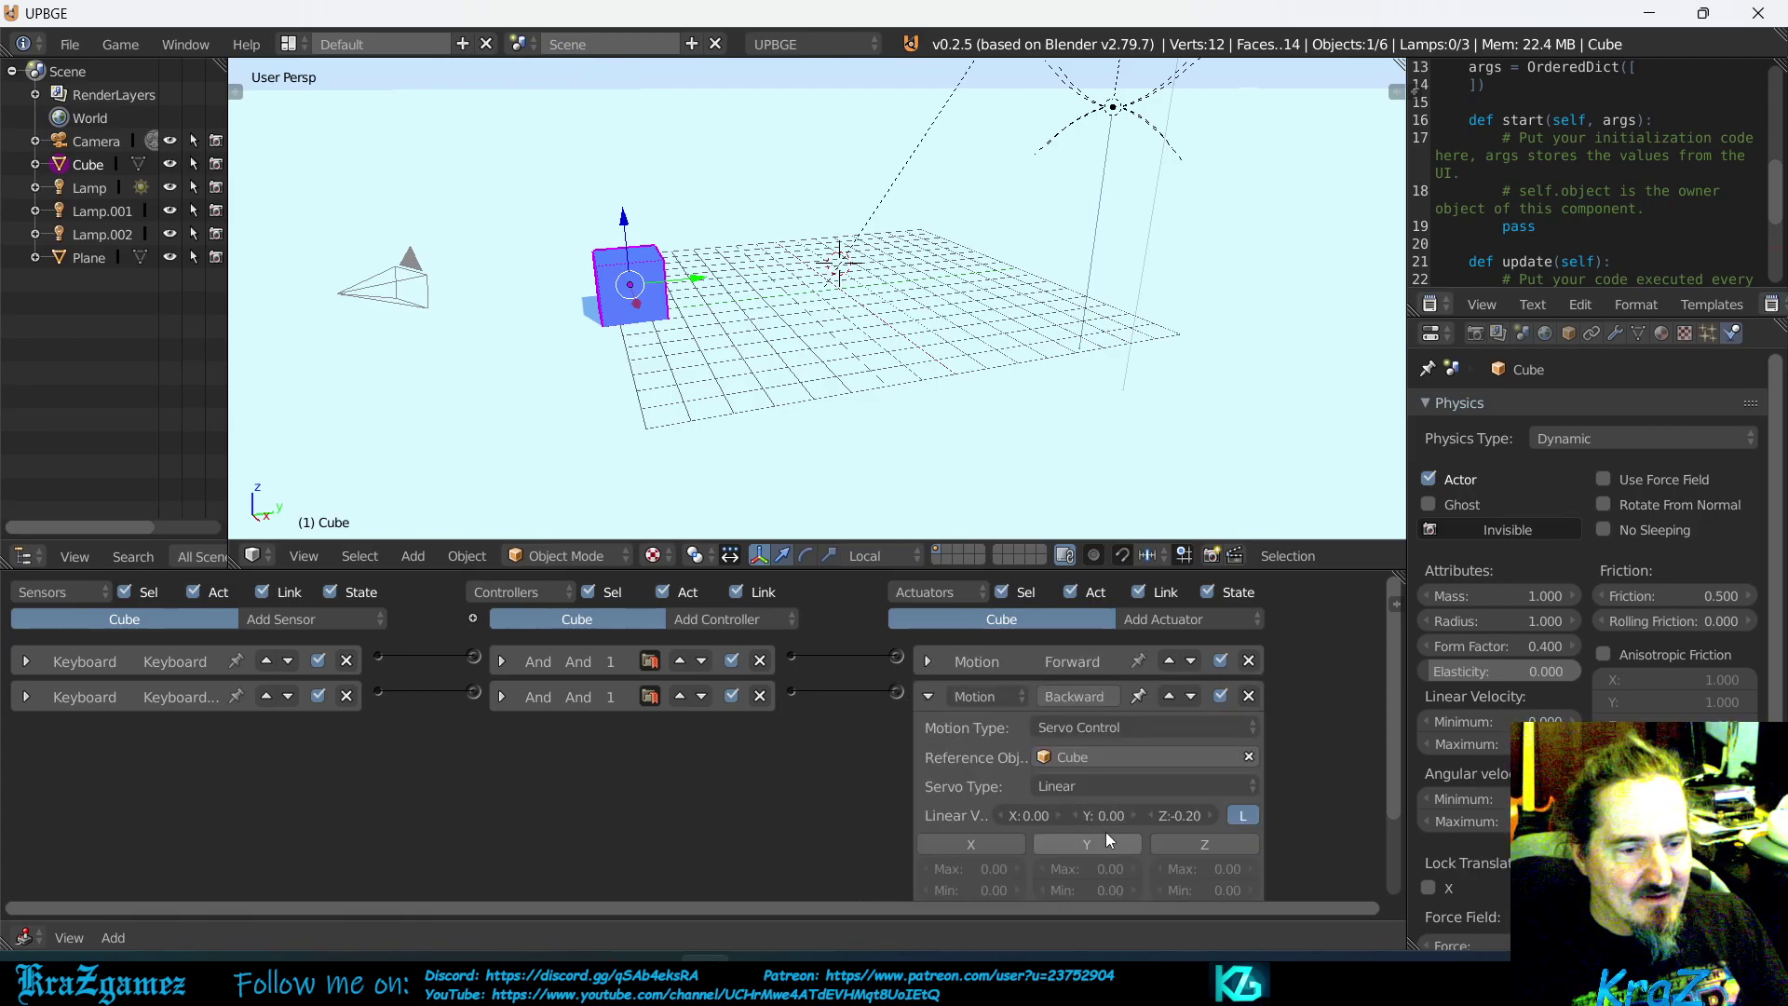
click(1076, 815)
click(1076, 815)
click(1076, 815)
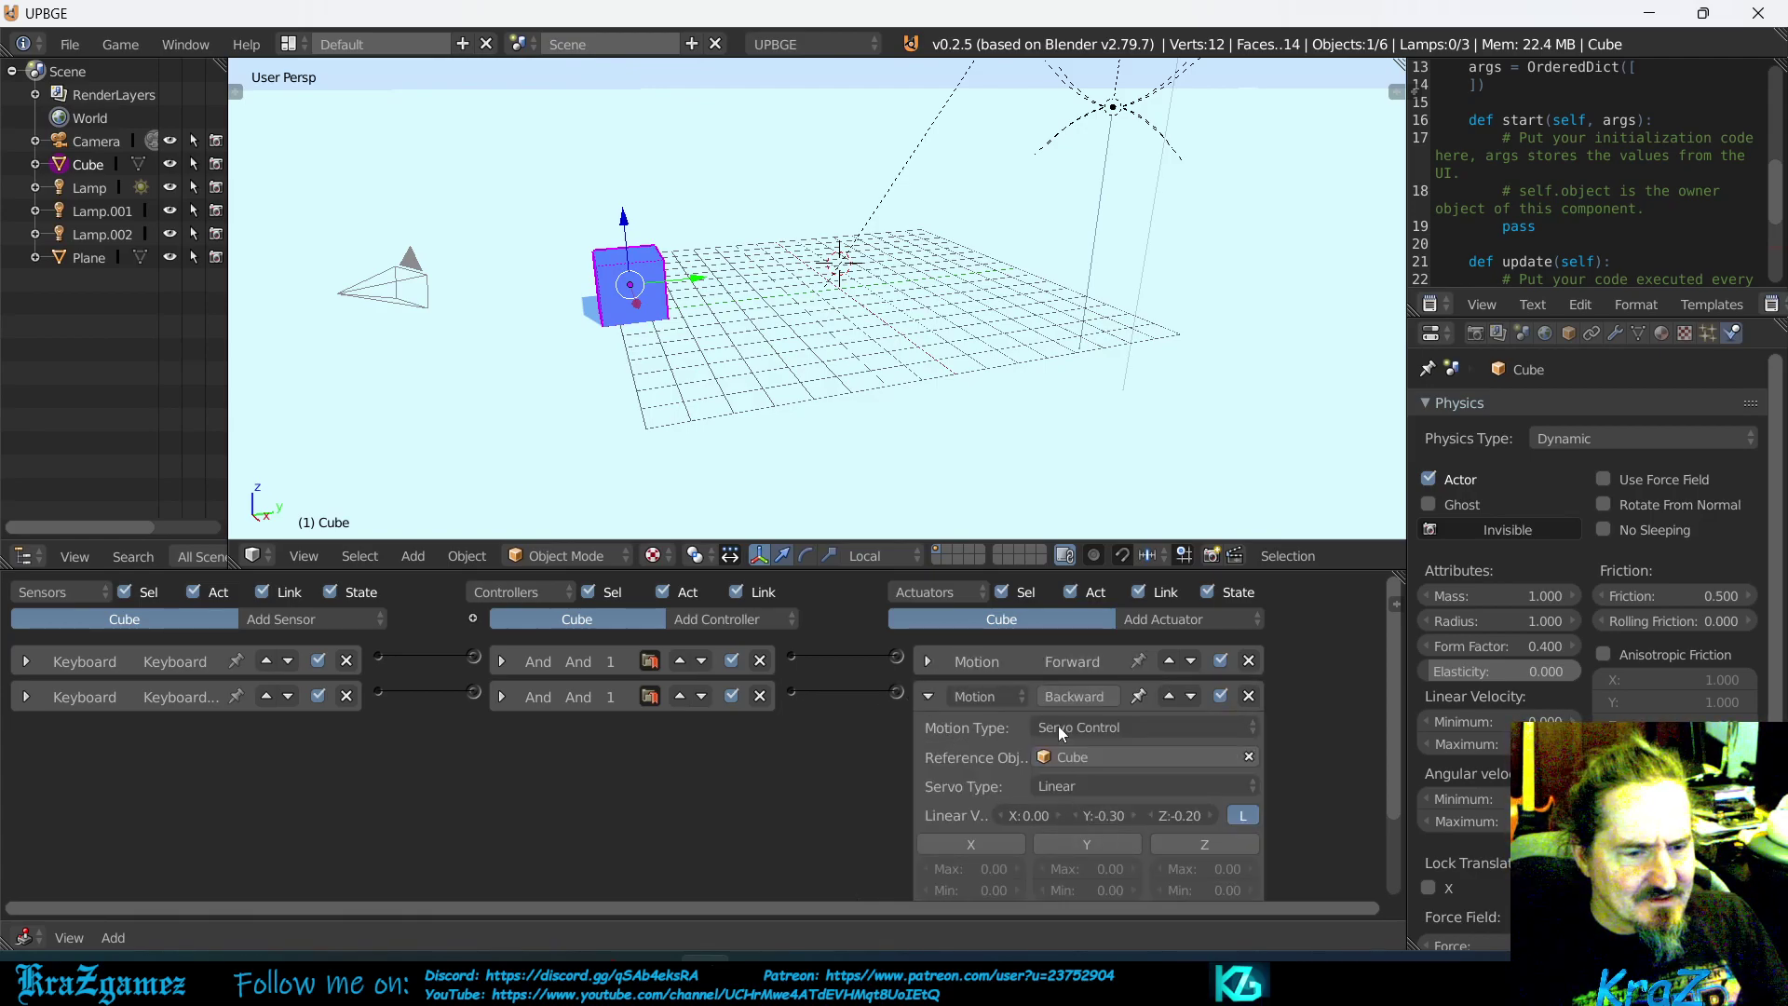
click(1135, 816)
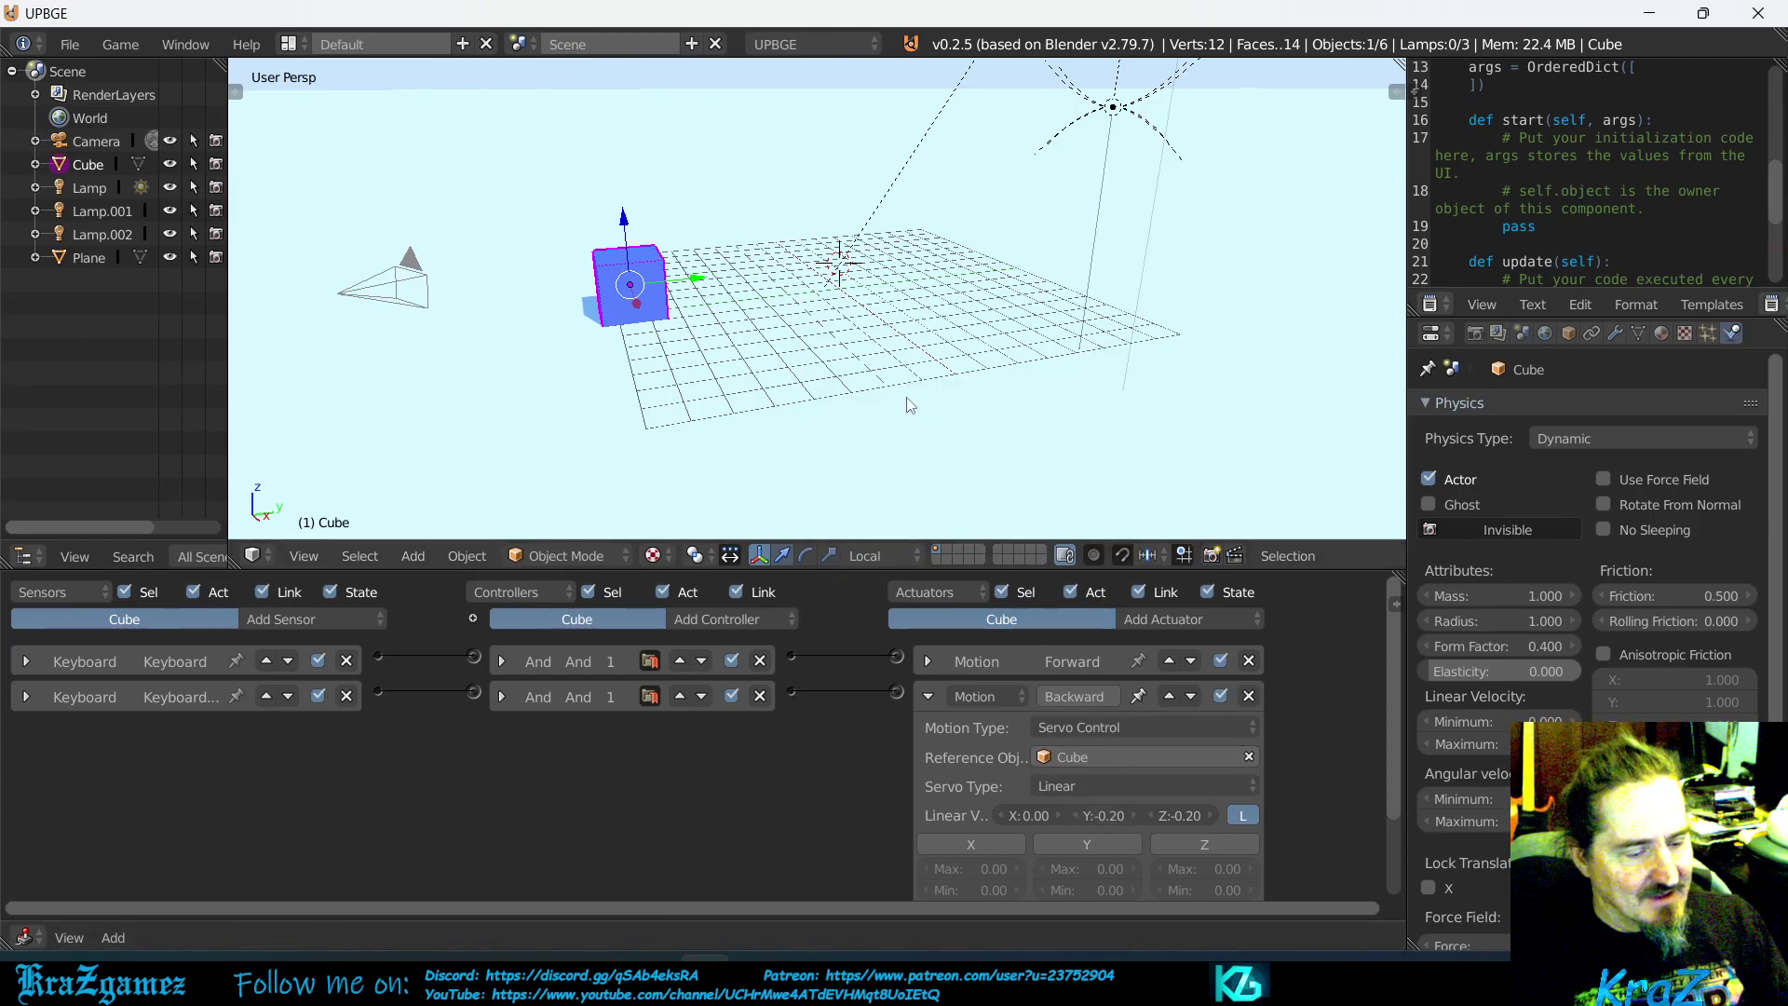
Run the game and drive the cube forward and backward several times to test both servo actuators
key(p)
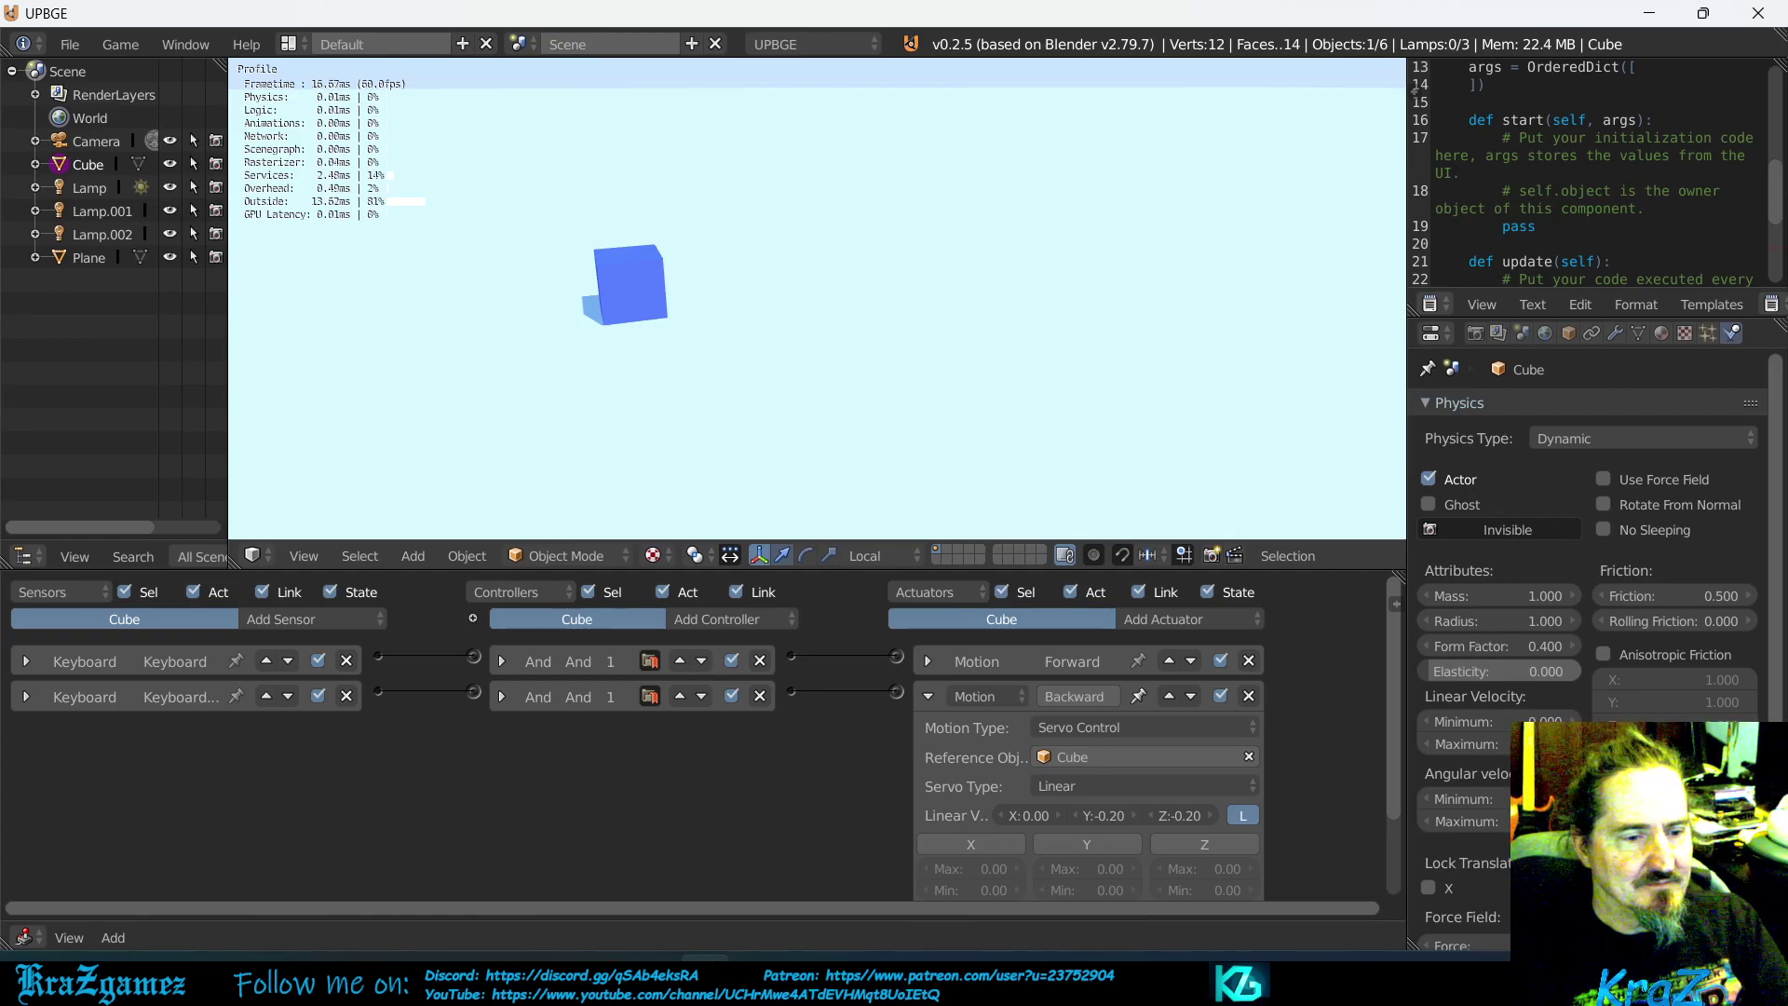
key(Up)
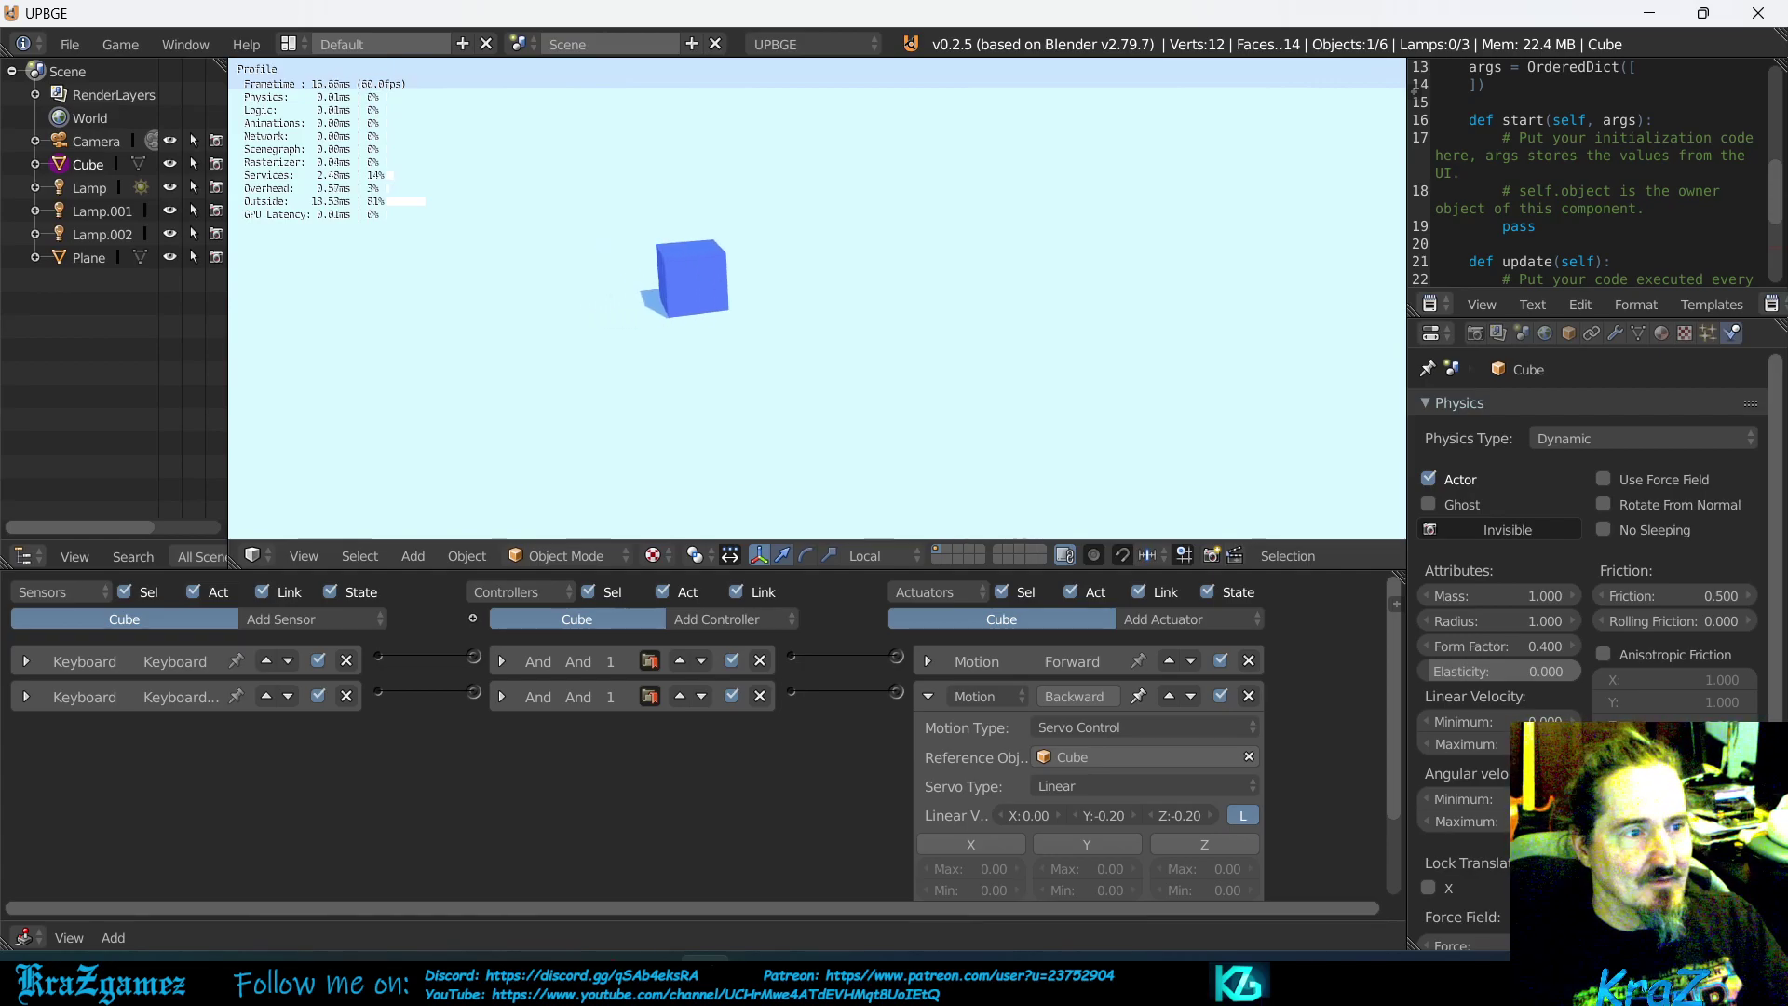
key(Down)
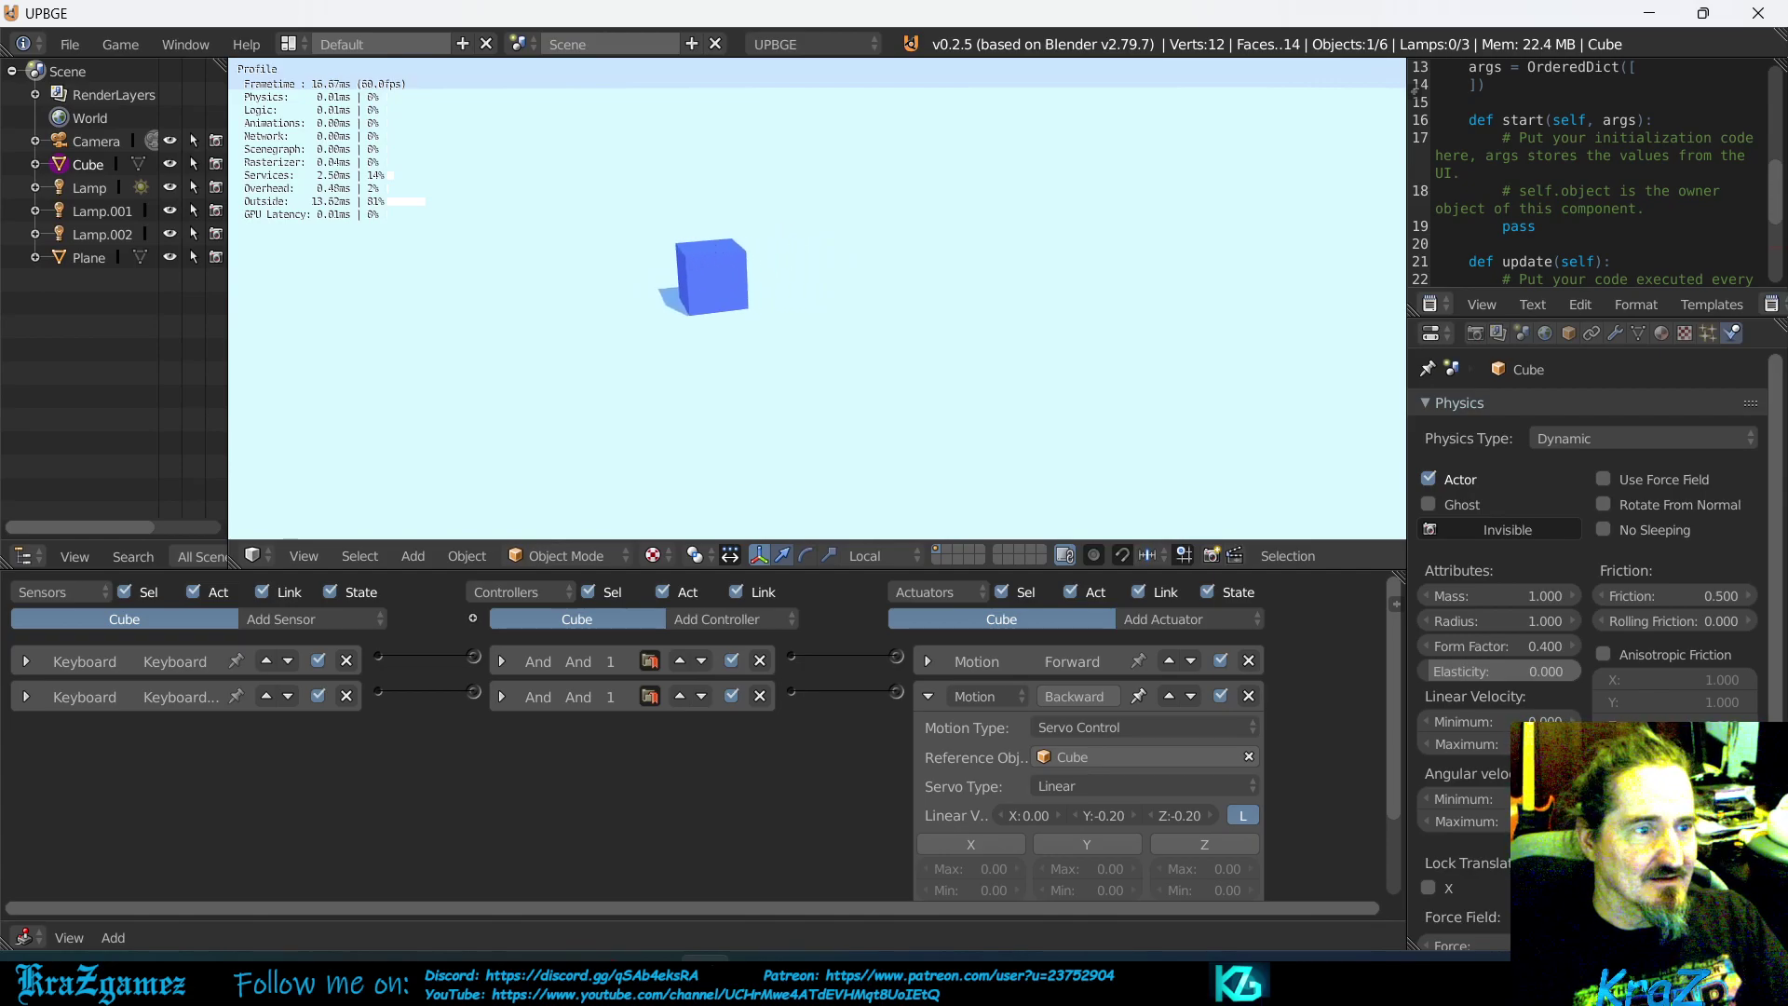
key(w)
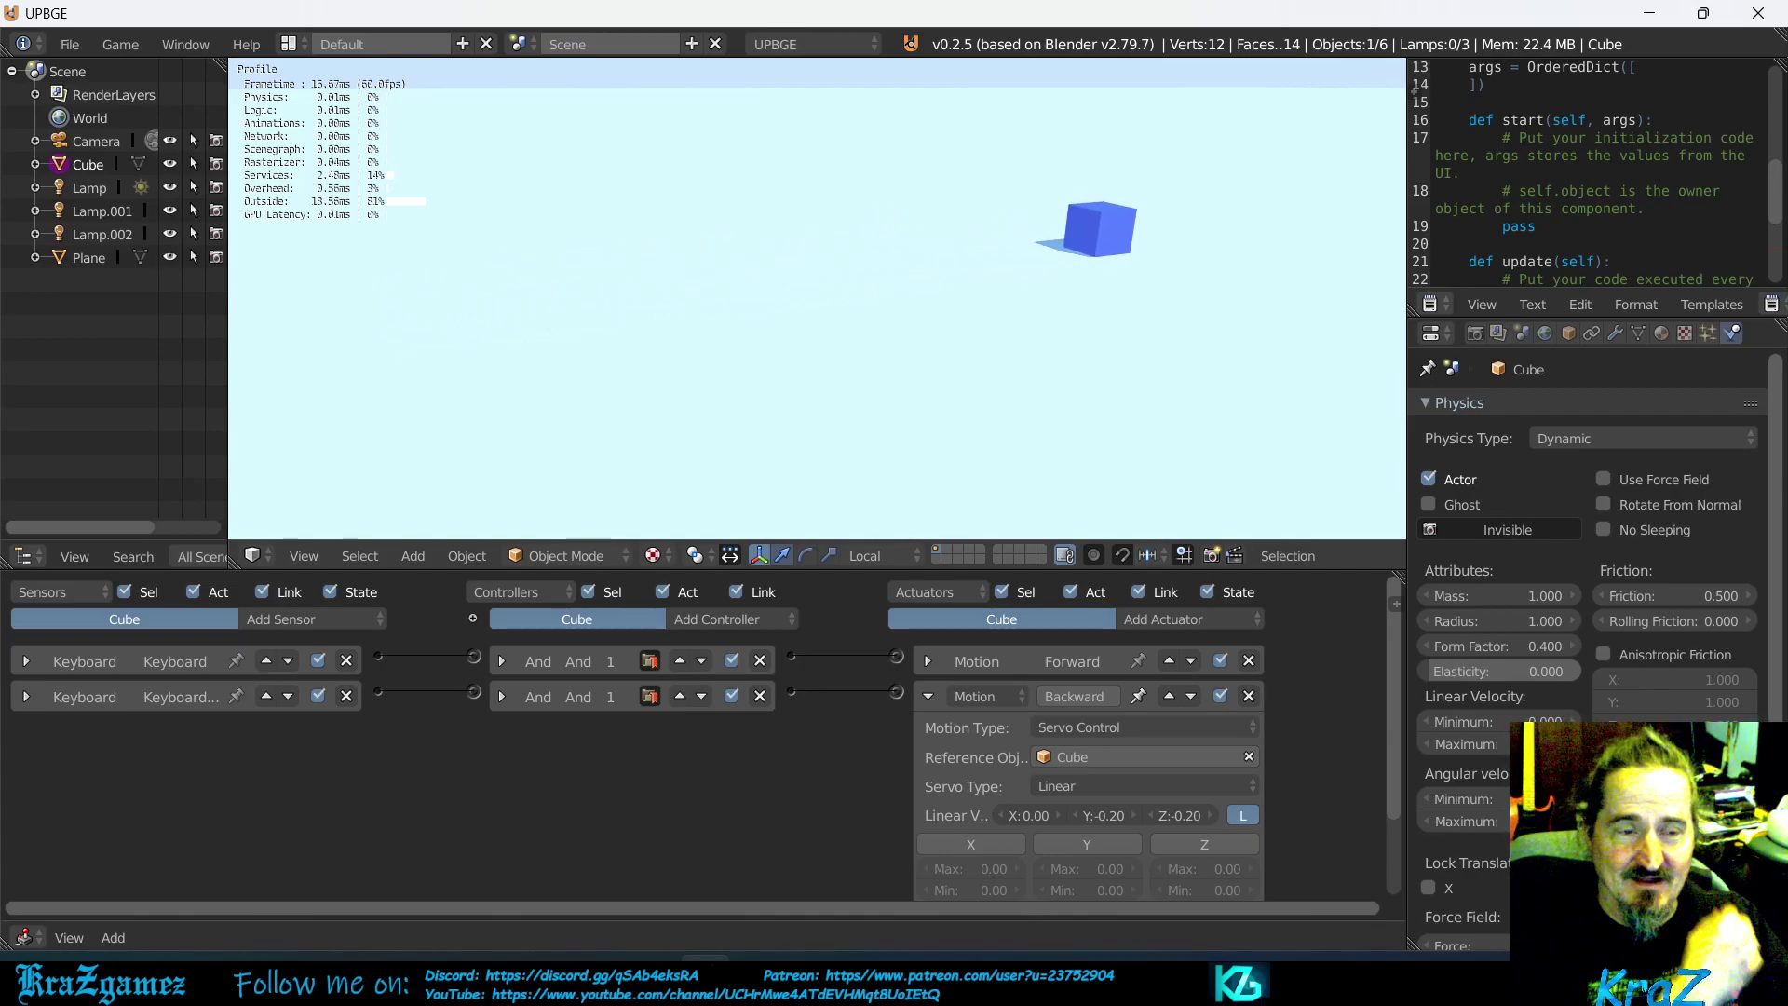
key(s)
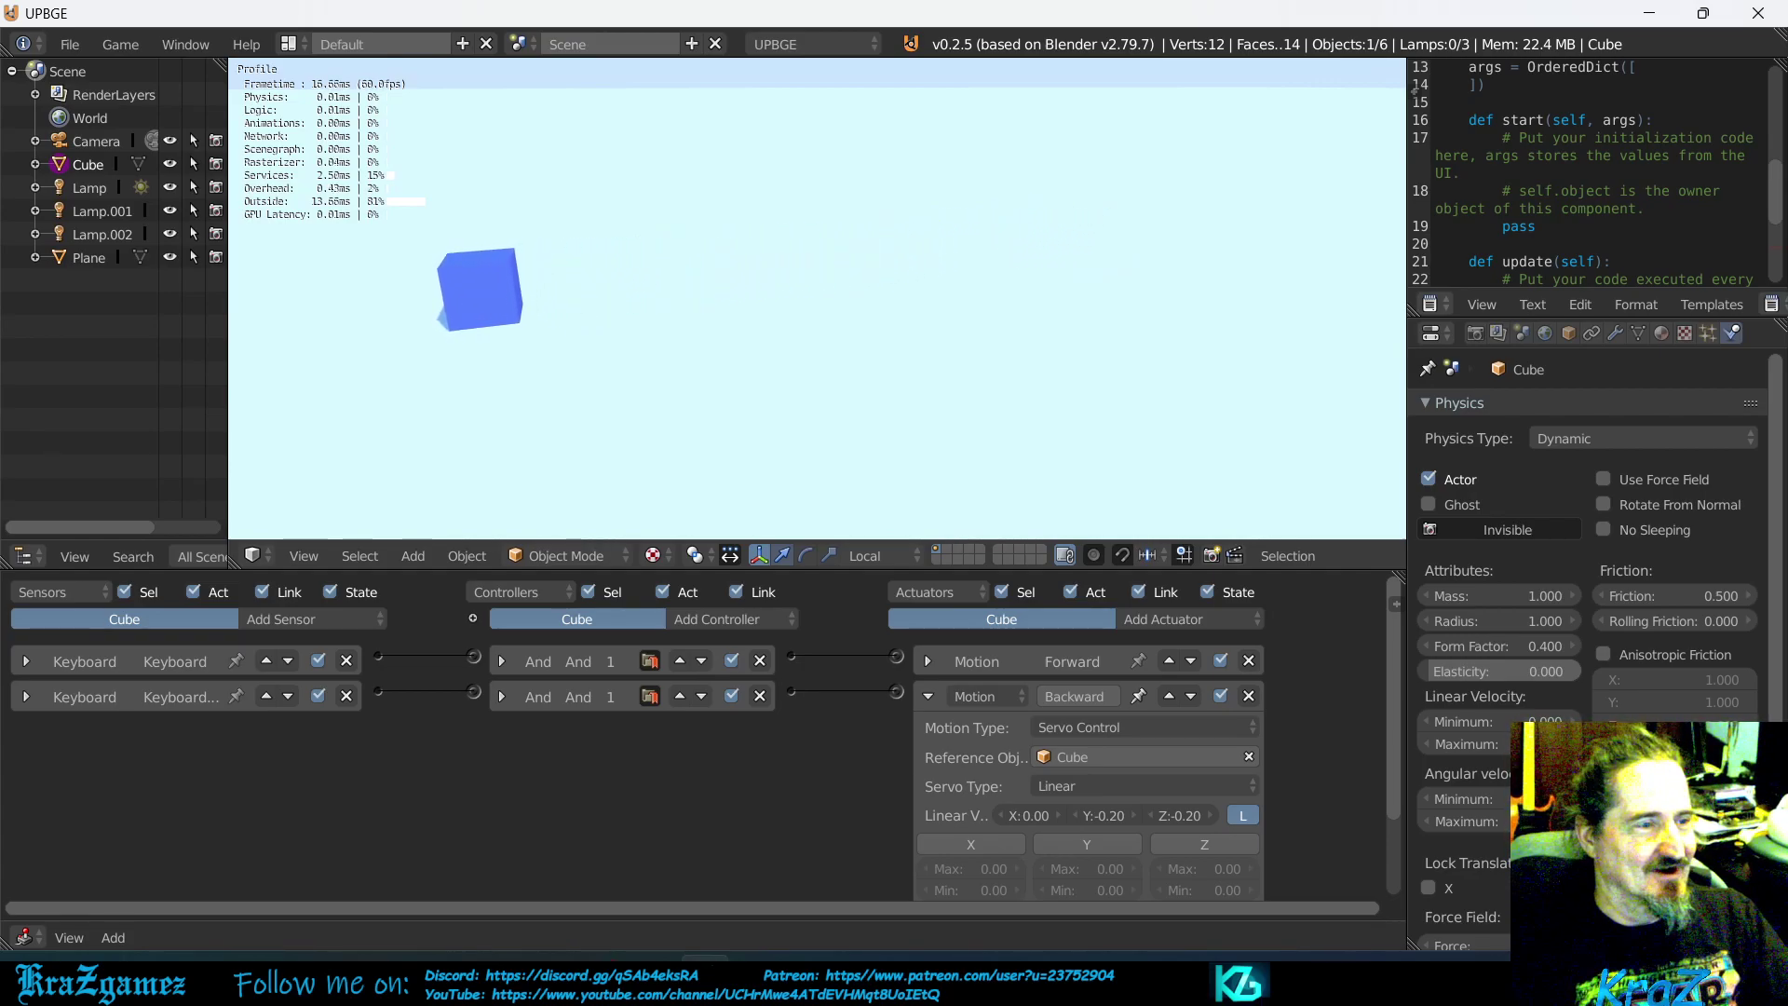
key(w)
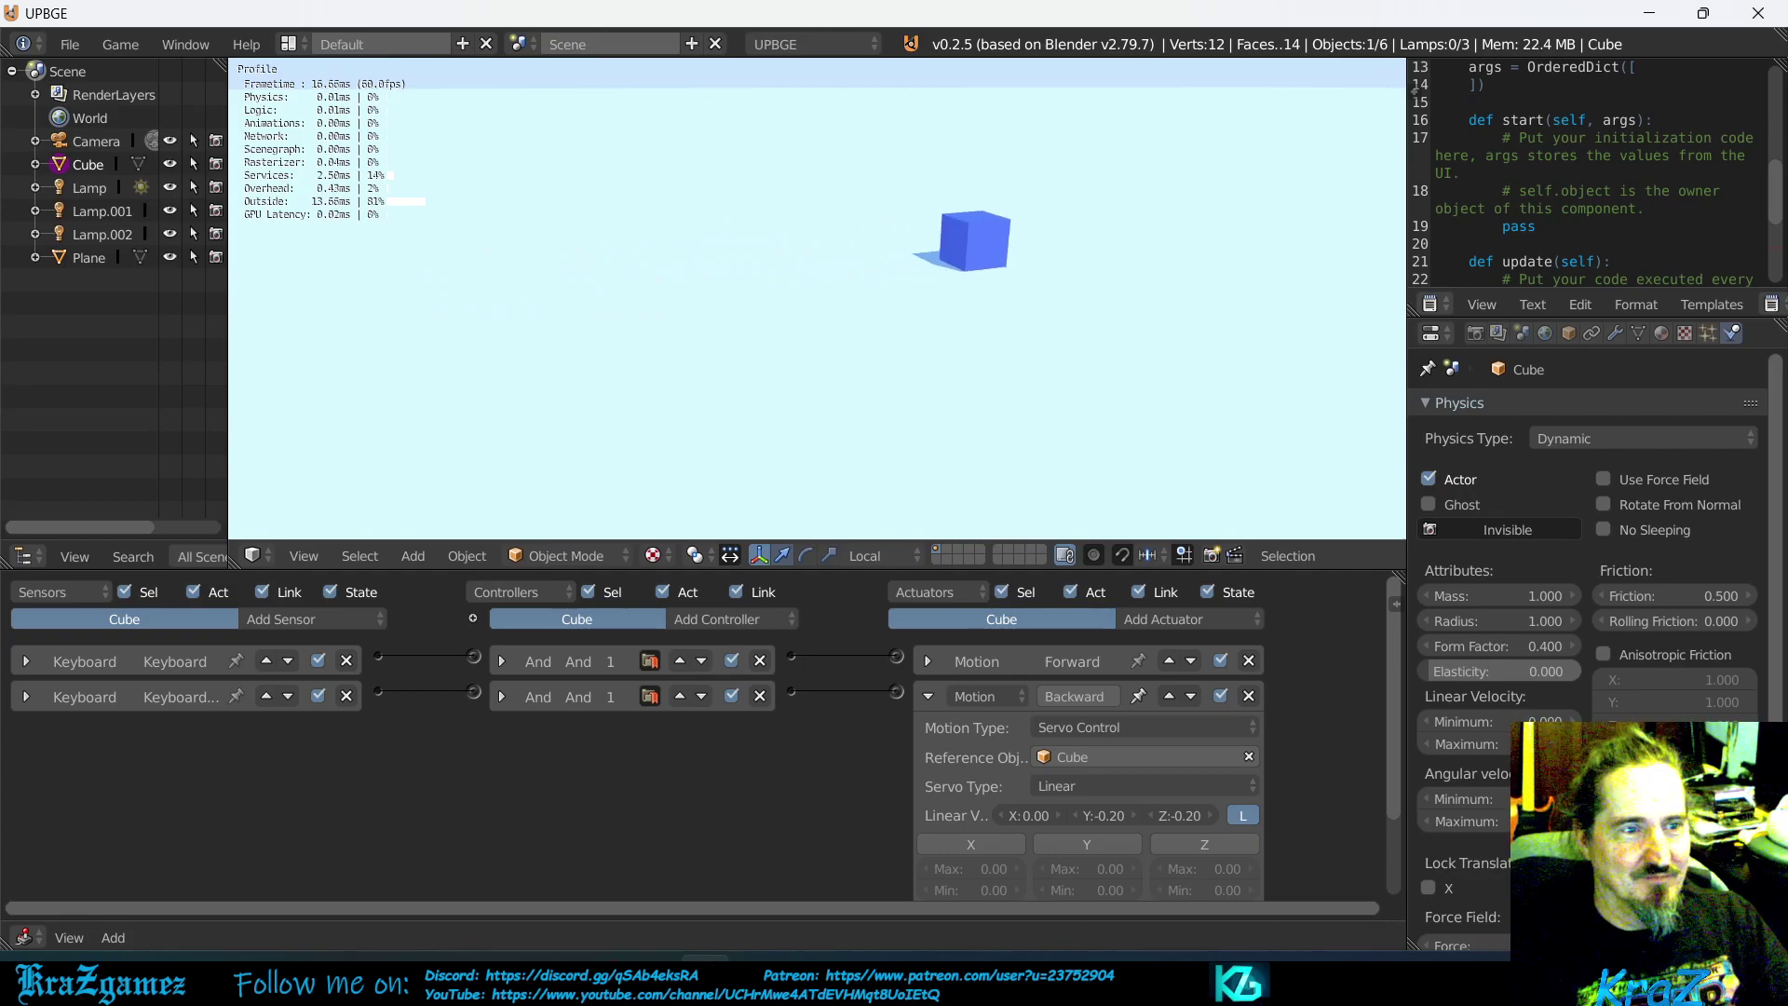
key(s)
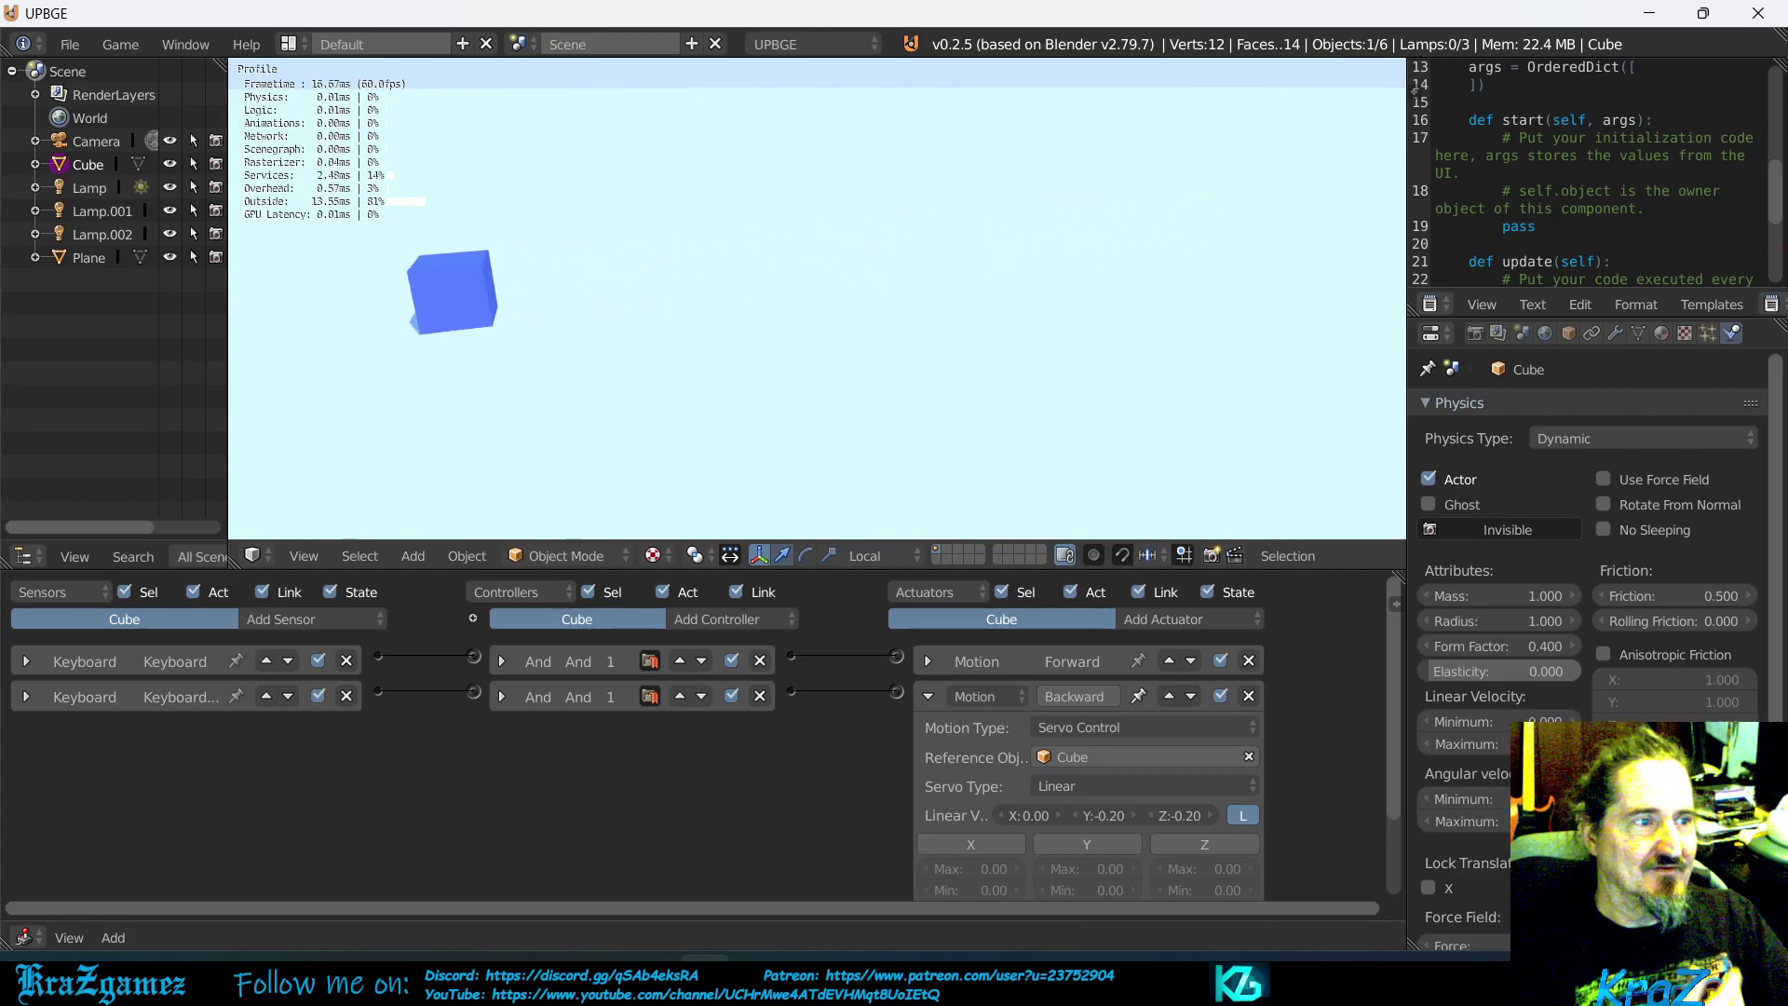
key(w)
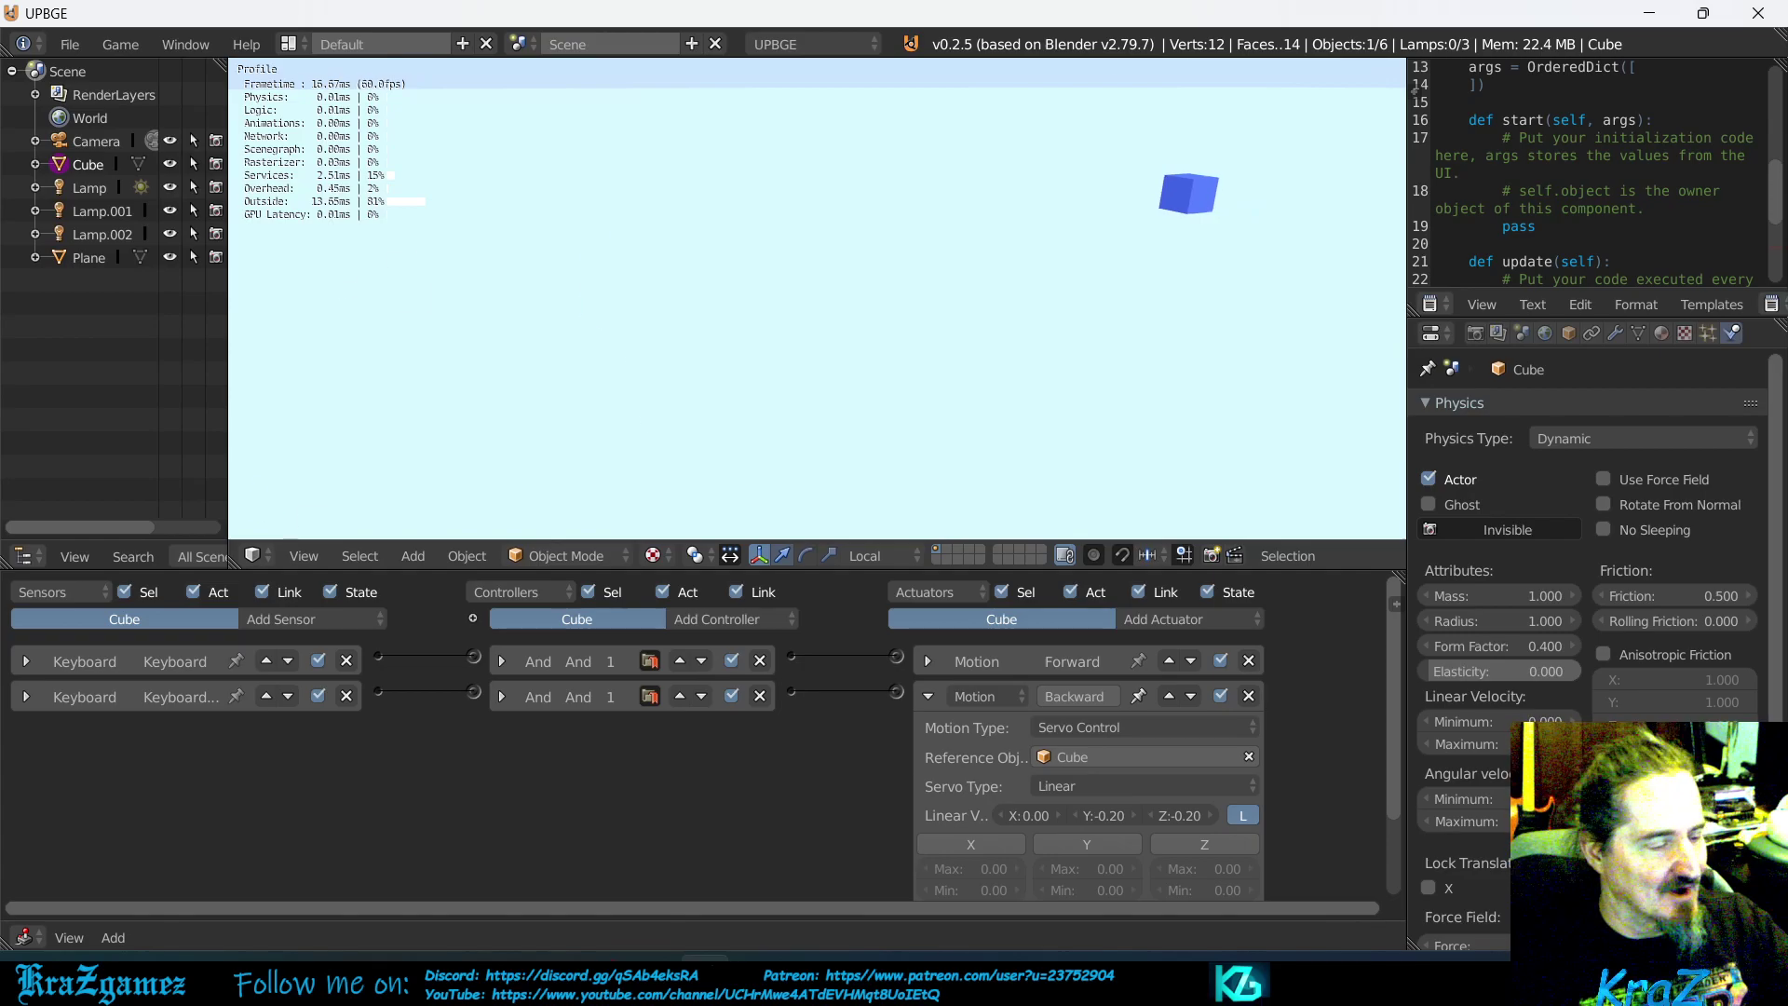
key(Escape)
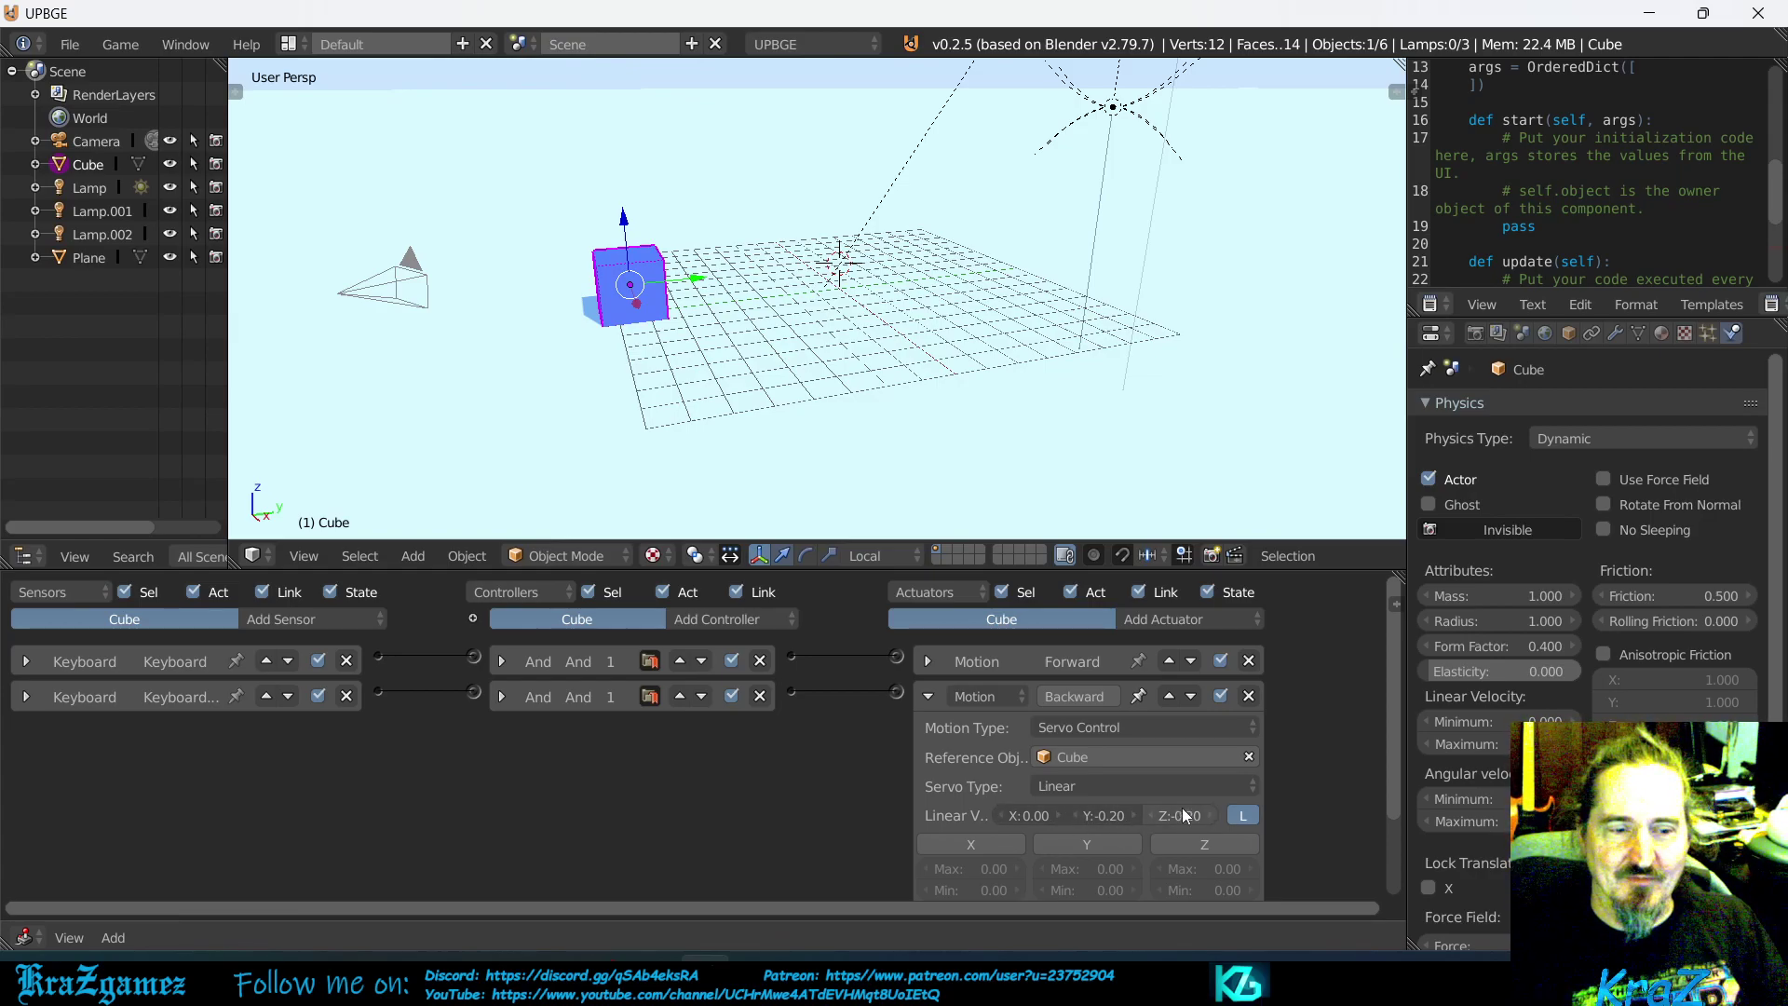
Keep the Backward actuator's servo type Linear, enable its Y force limit and set the maximum to 2.00
click(1153, 785)
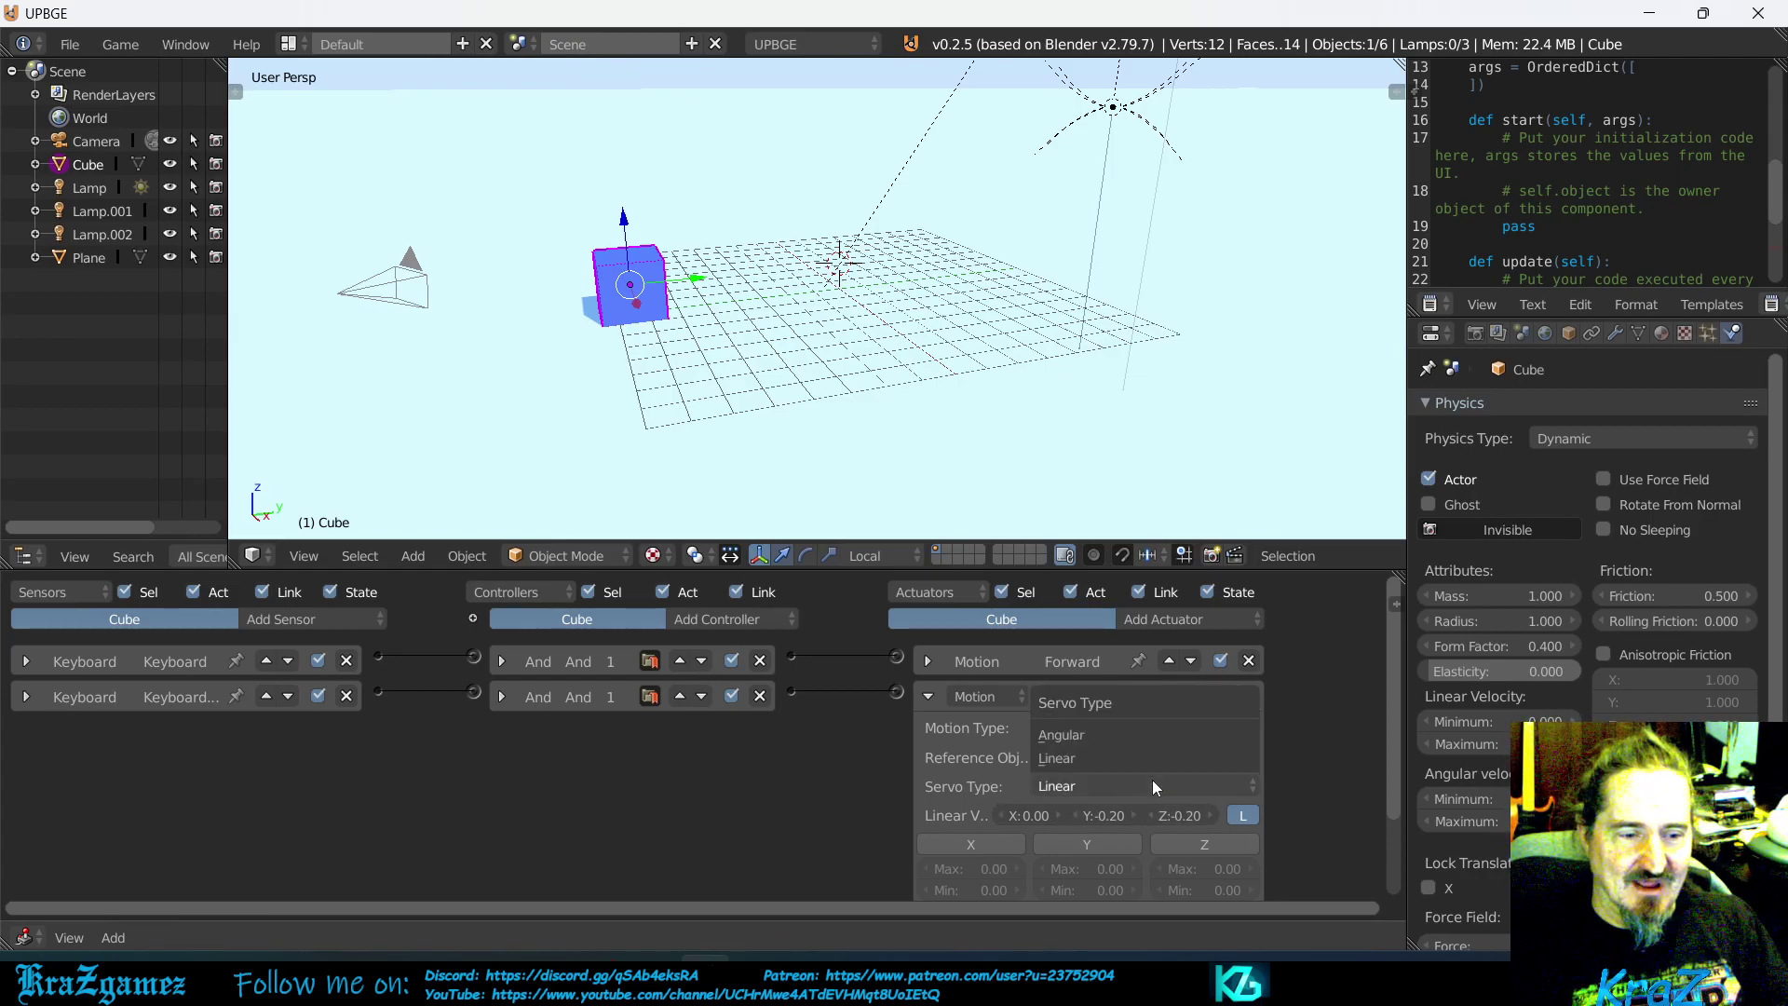
click(1153, 786)
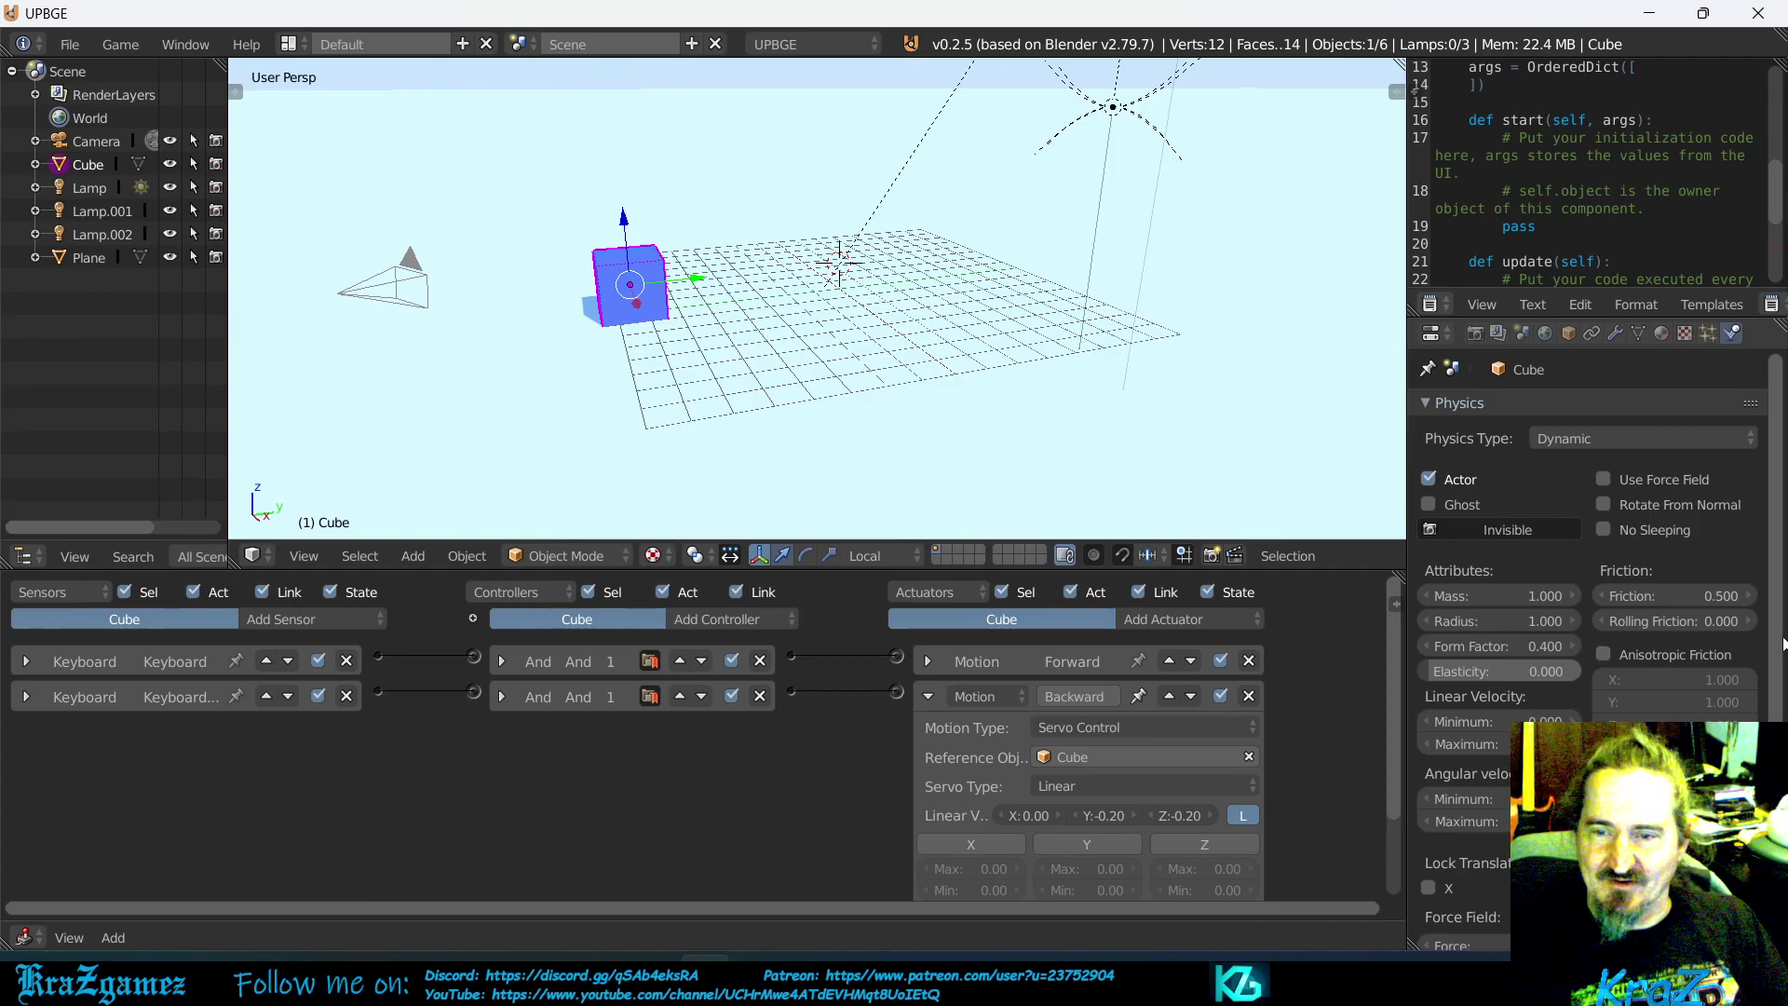
scroll(1128, 711, down, 1)
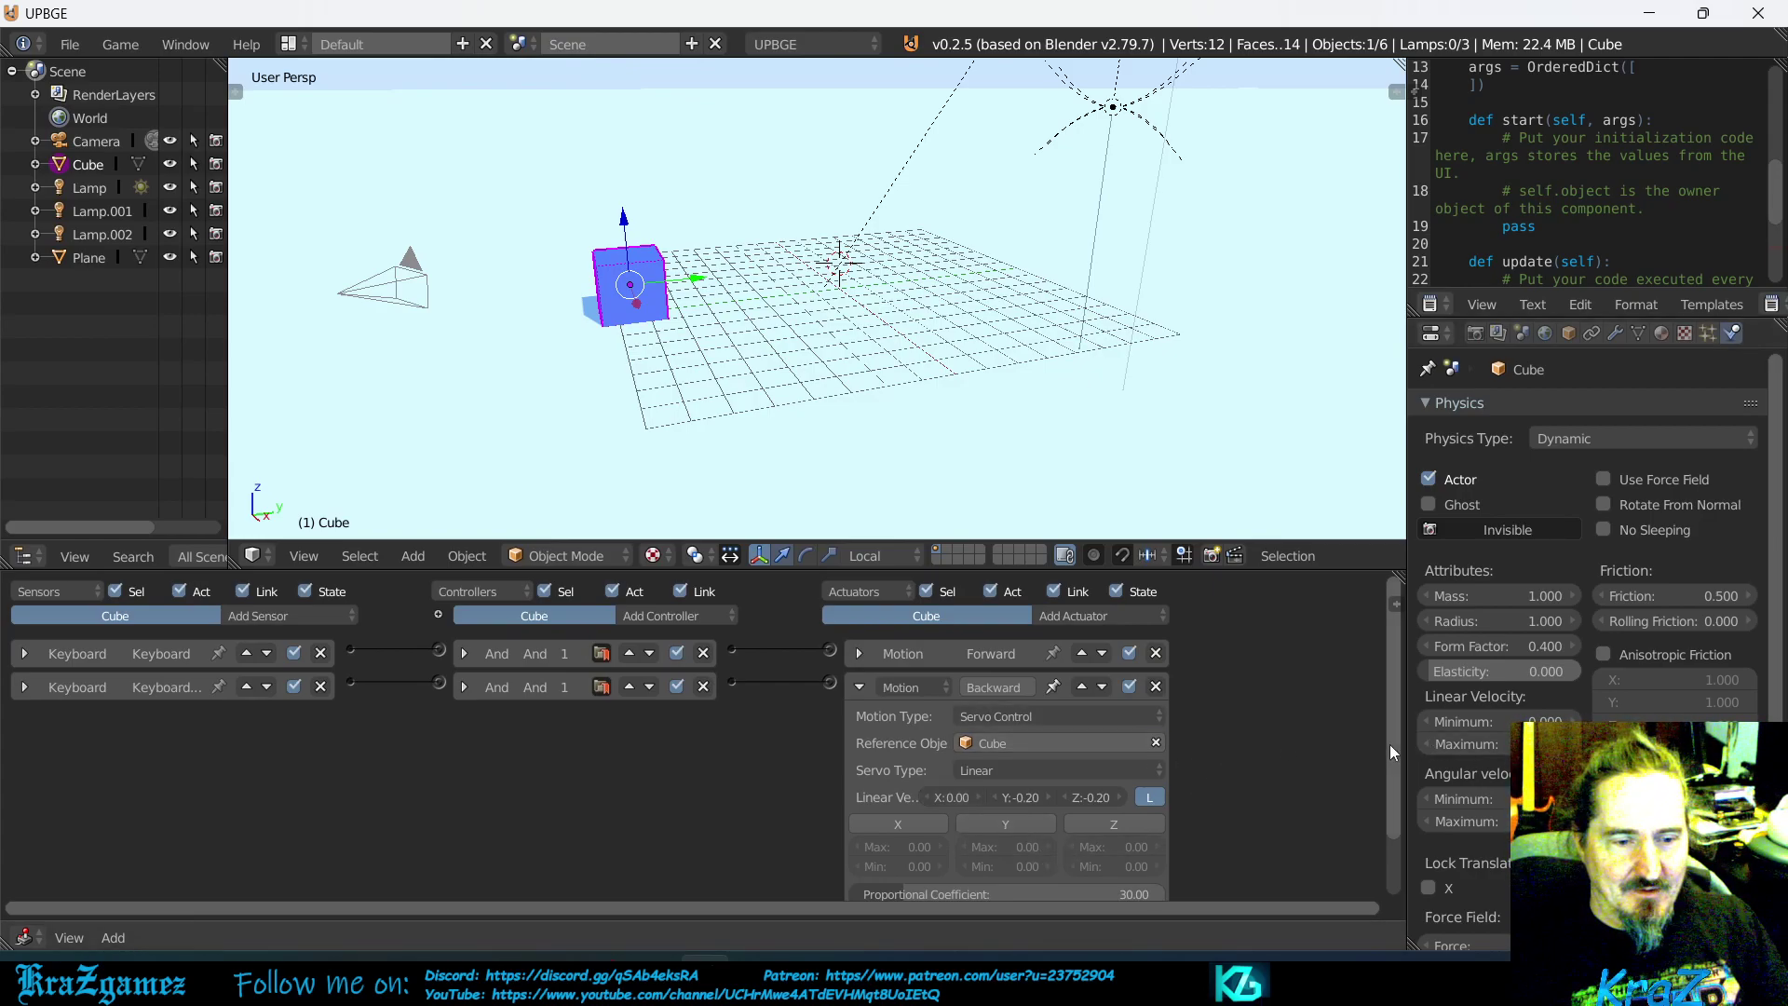
drag(1389, 743, 1390, 818)
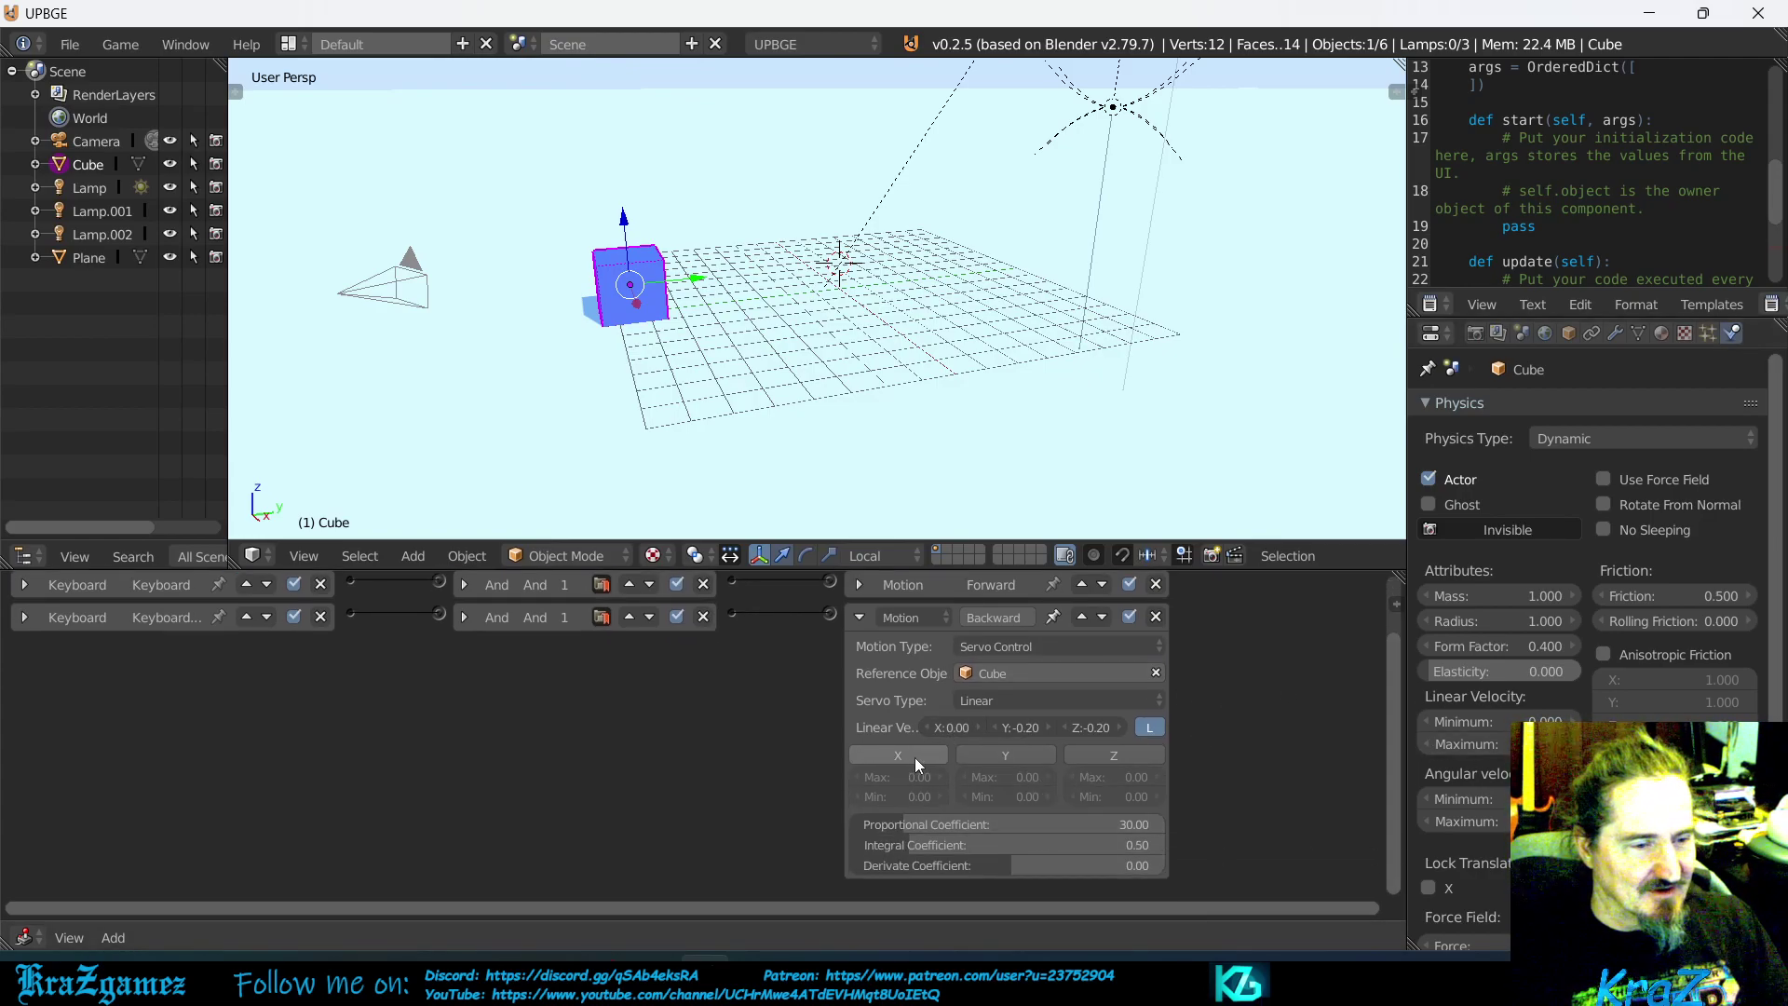
click(1014, 754)
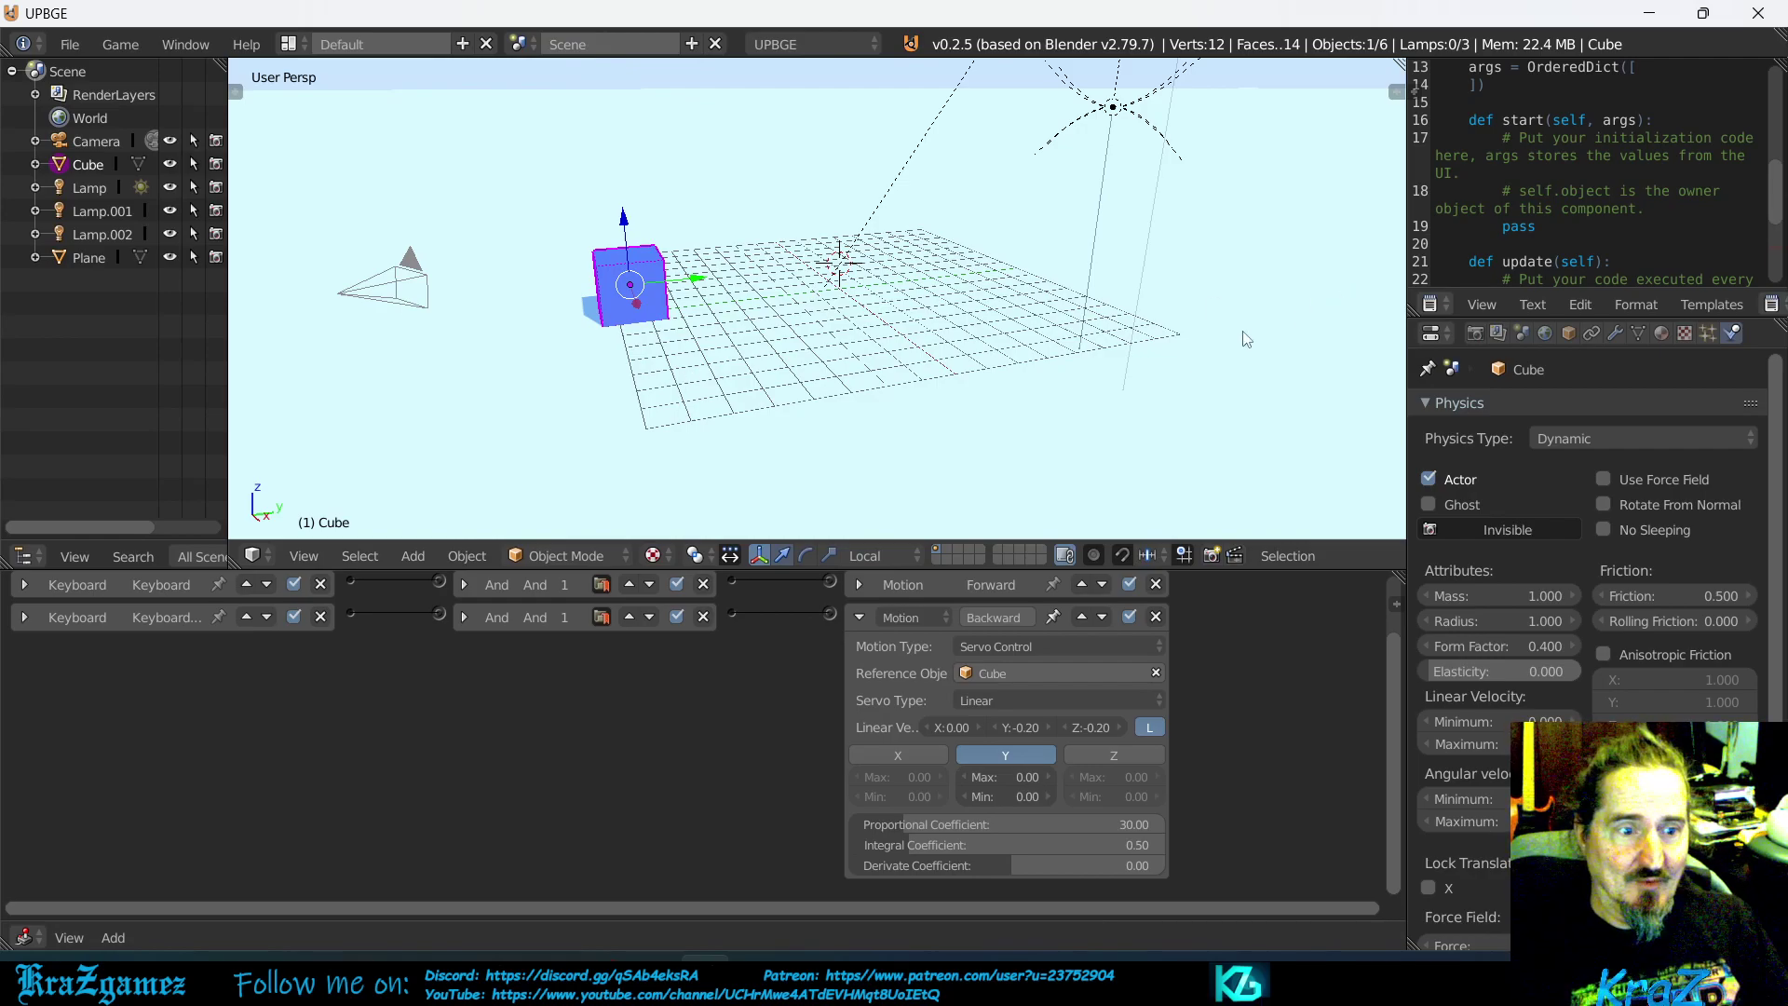
click(1021, 778)
text(2)
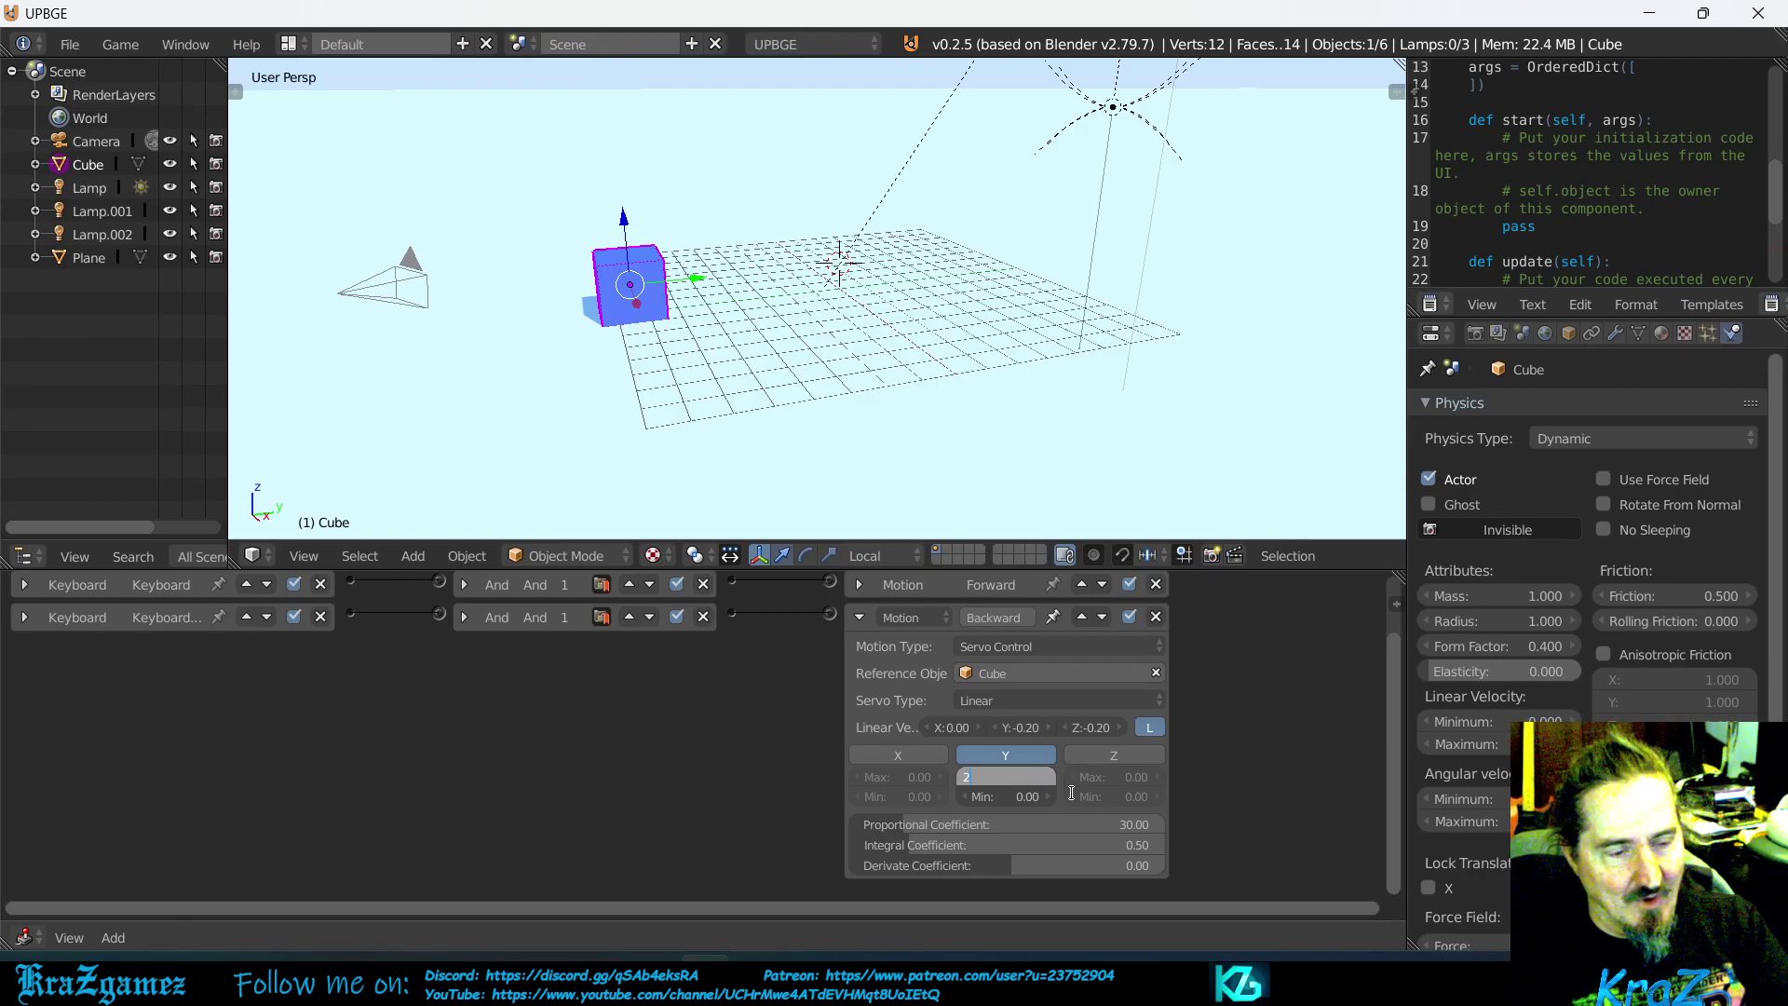
key(Return)
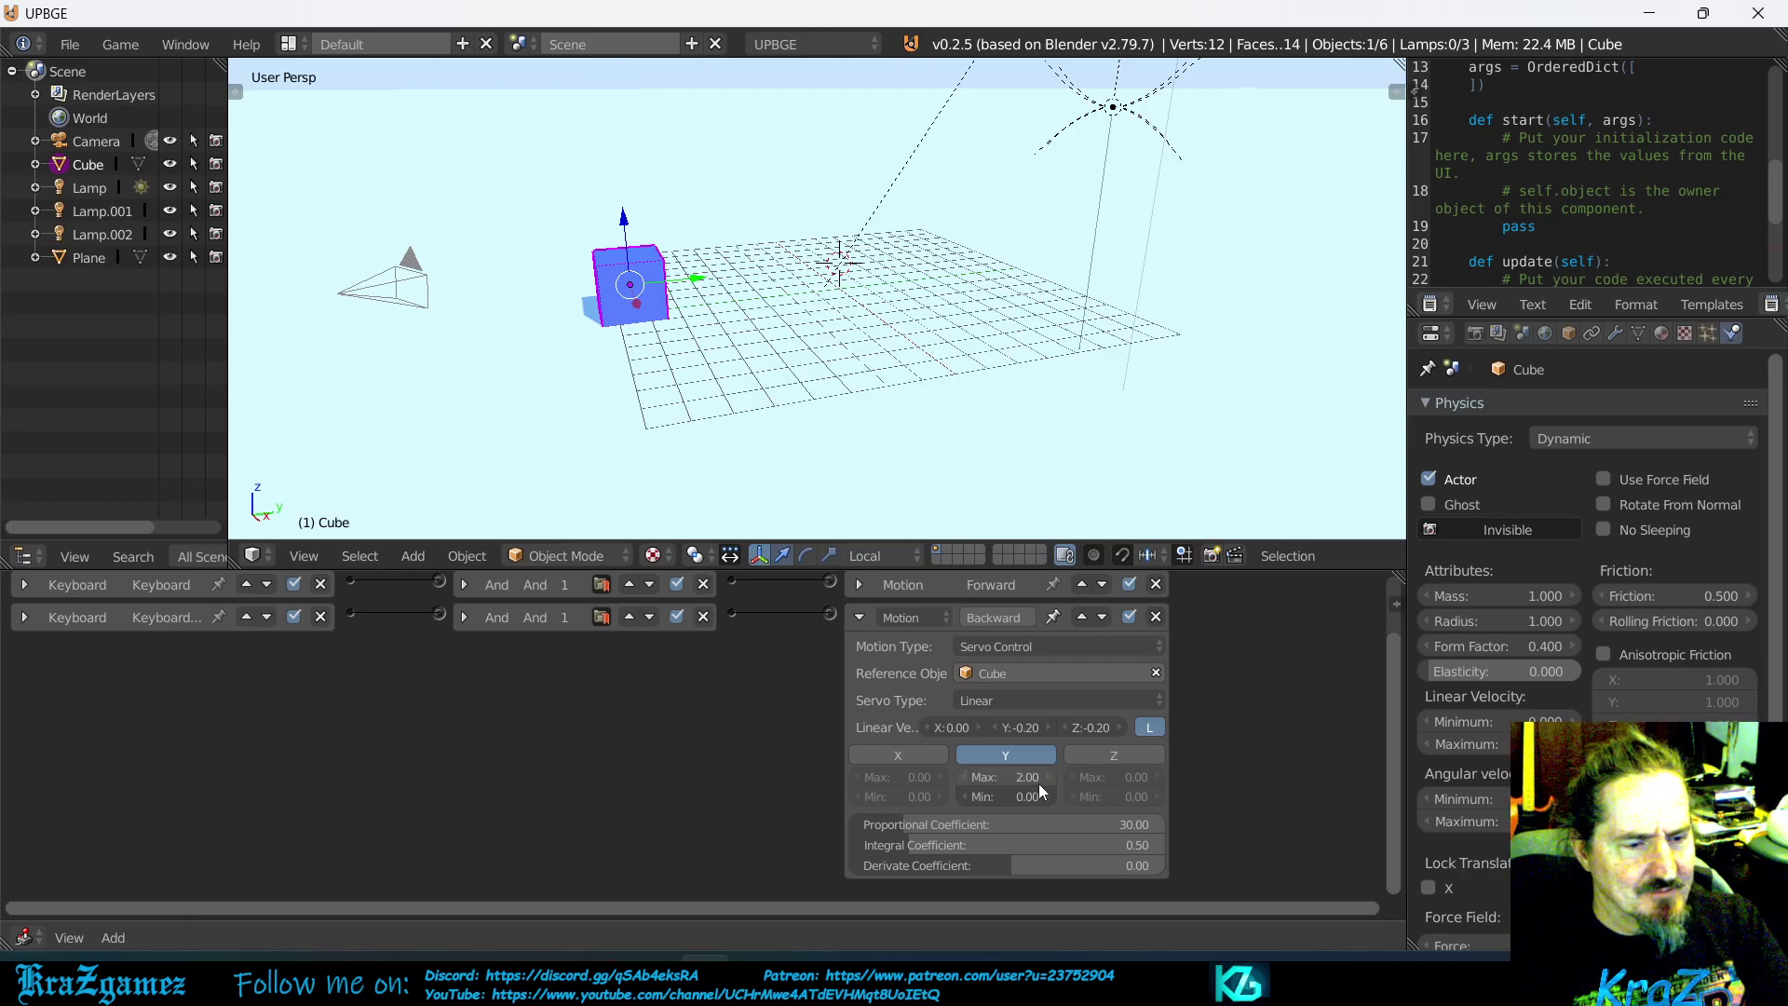
Set the maximum of the Backward actuator's Y force limit to 0.20
click(1023, 769)
key(BackSpace)
text(-2)
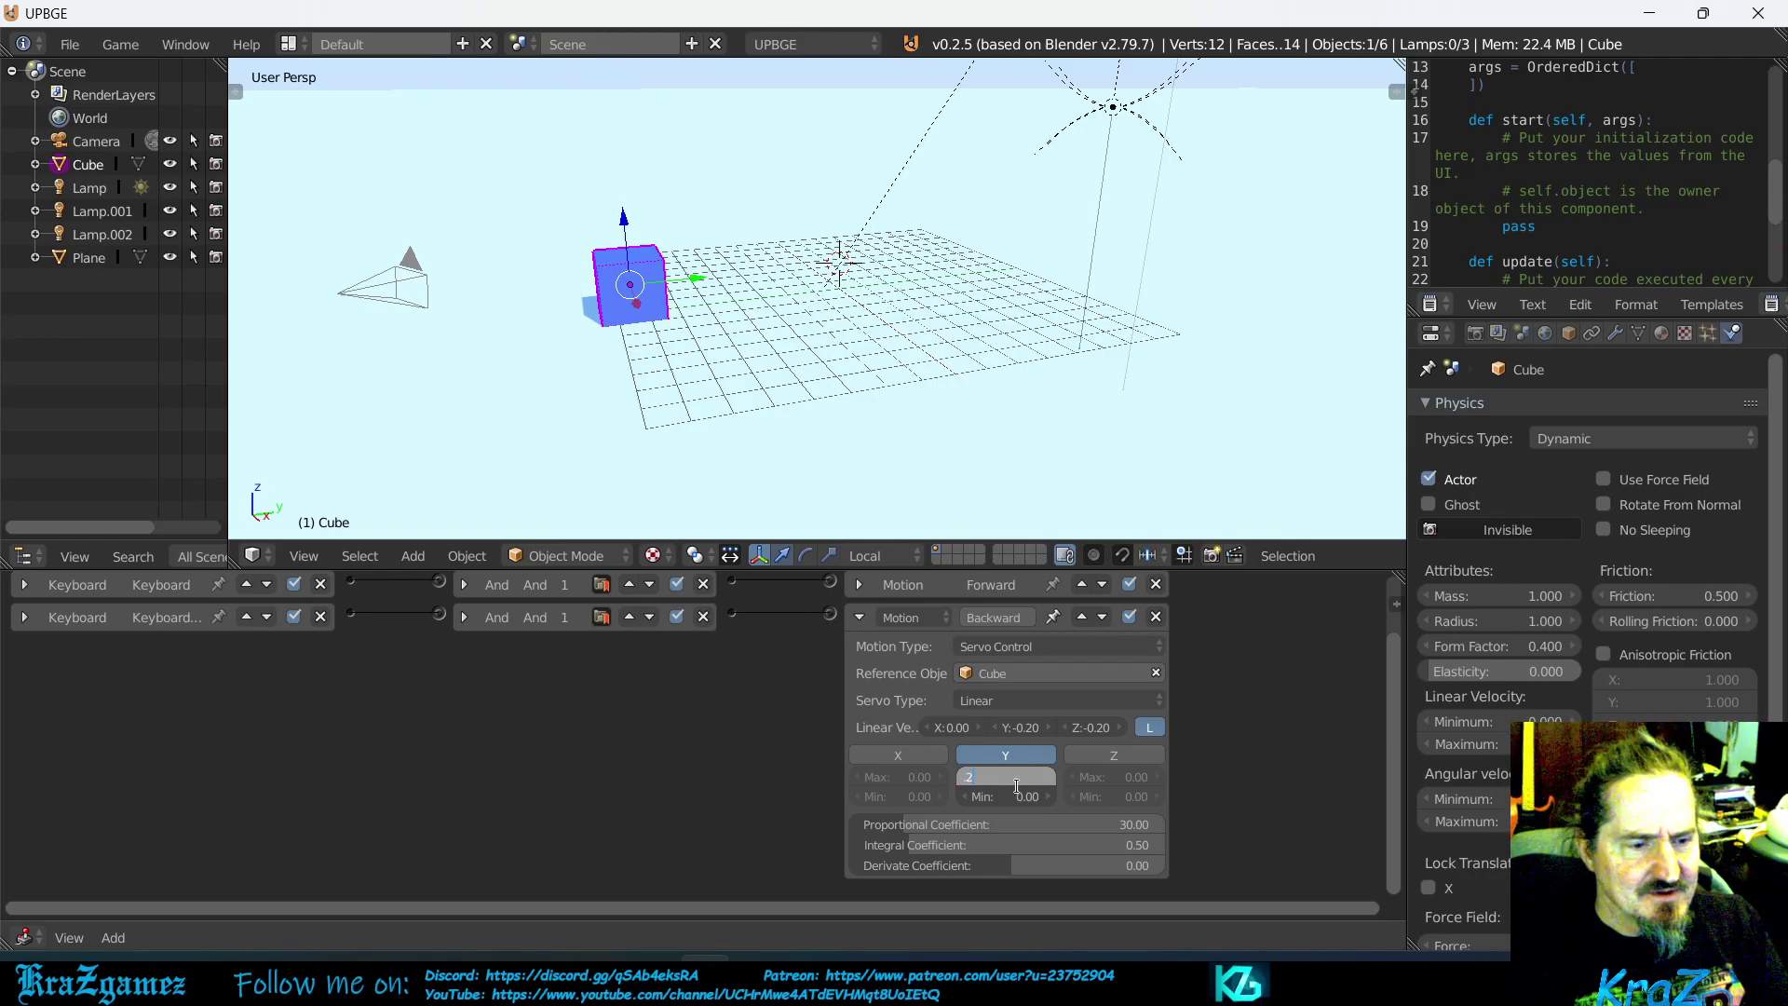
key(Return)
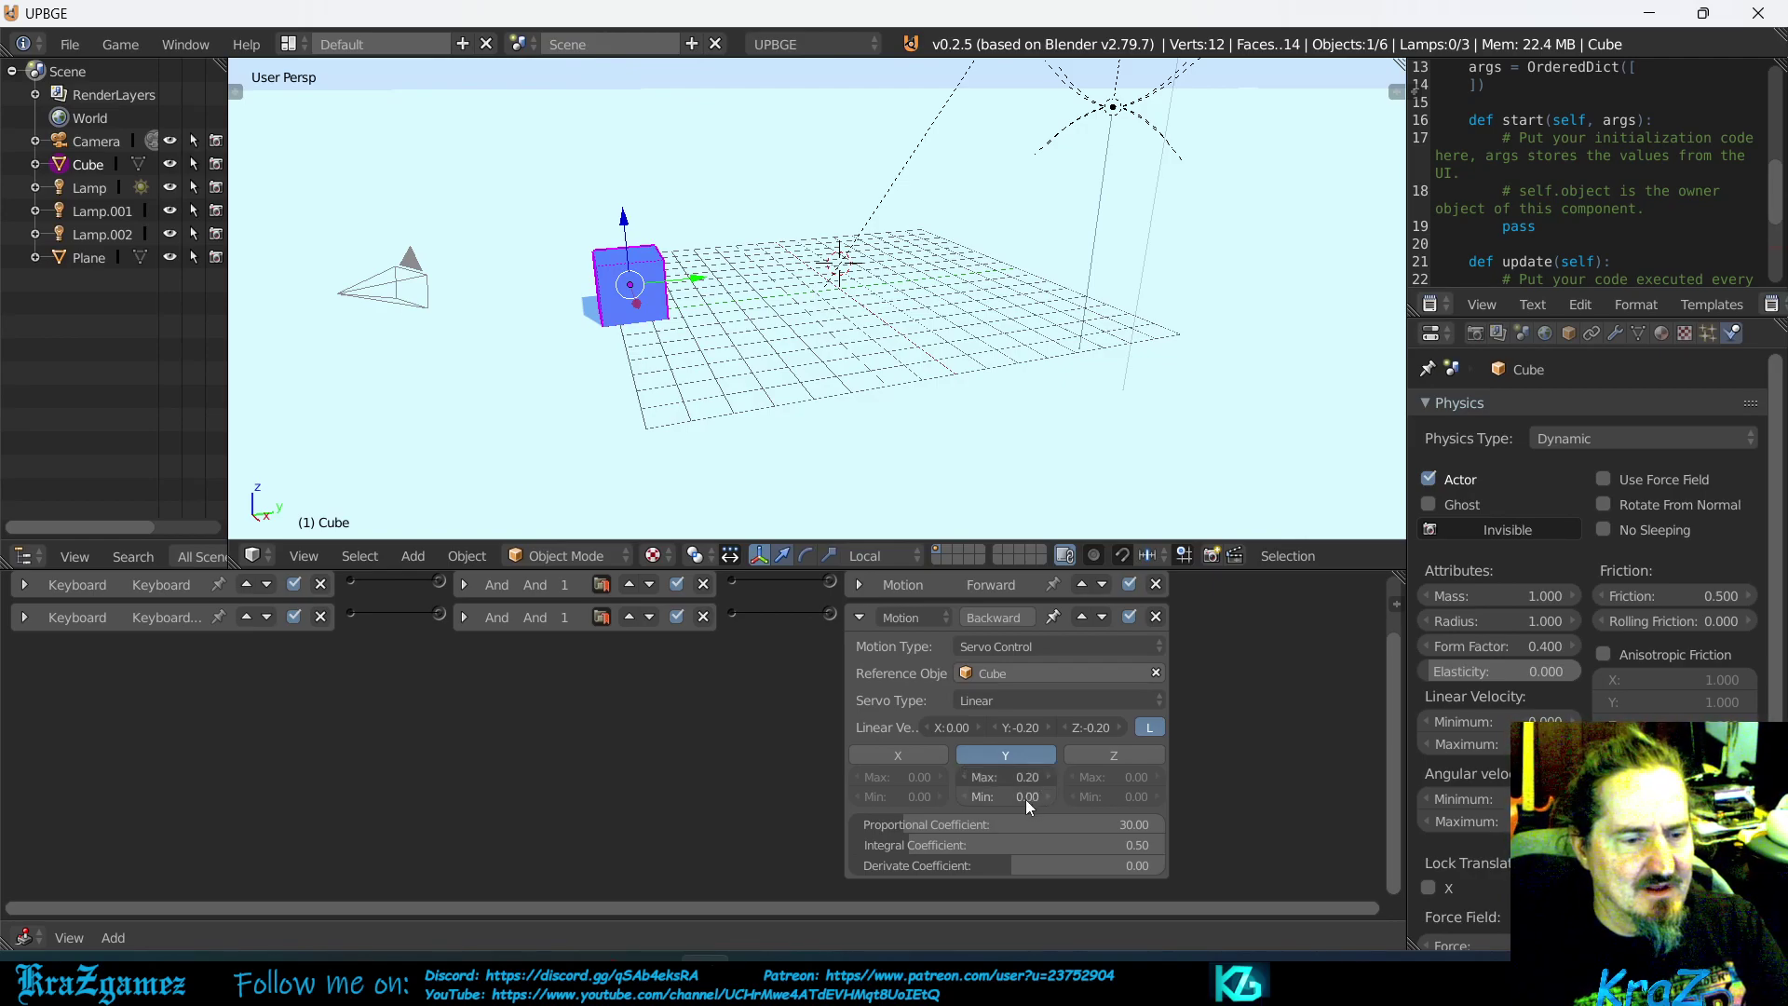
Enable the Y force limit on the Forward servo actuator and set its maximum to 0.20
click(860, 616)
click(859, 653)
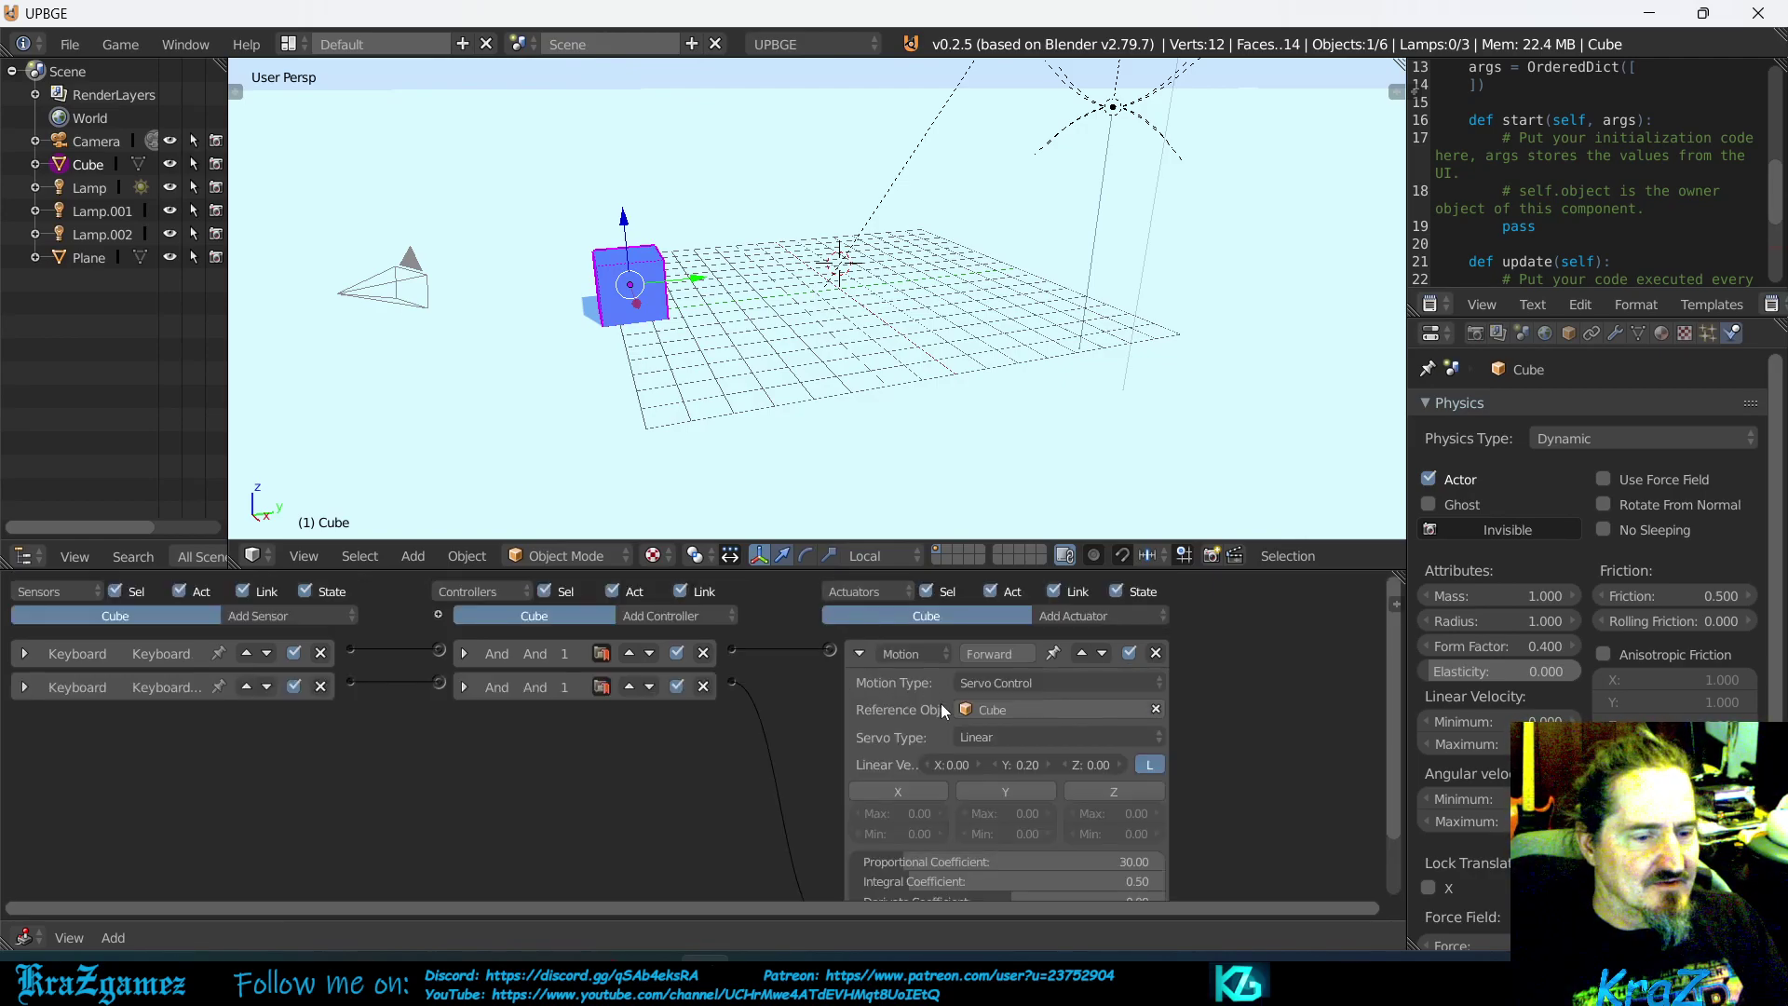
click(1022, 813)
key(BackSpace)
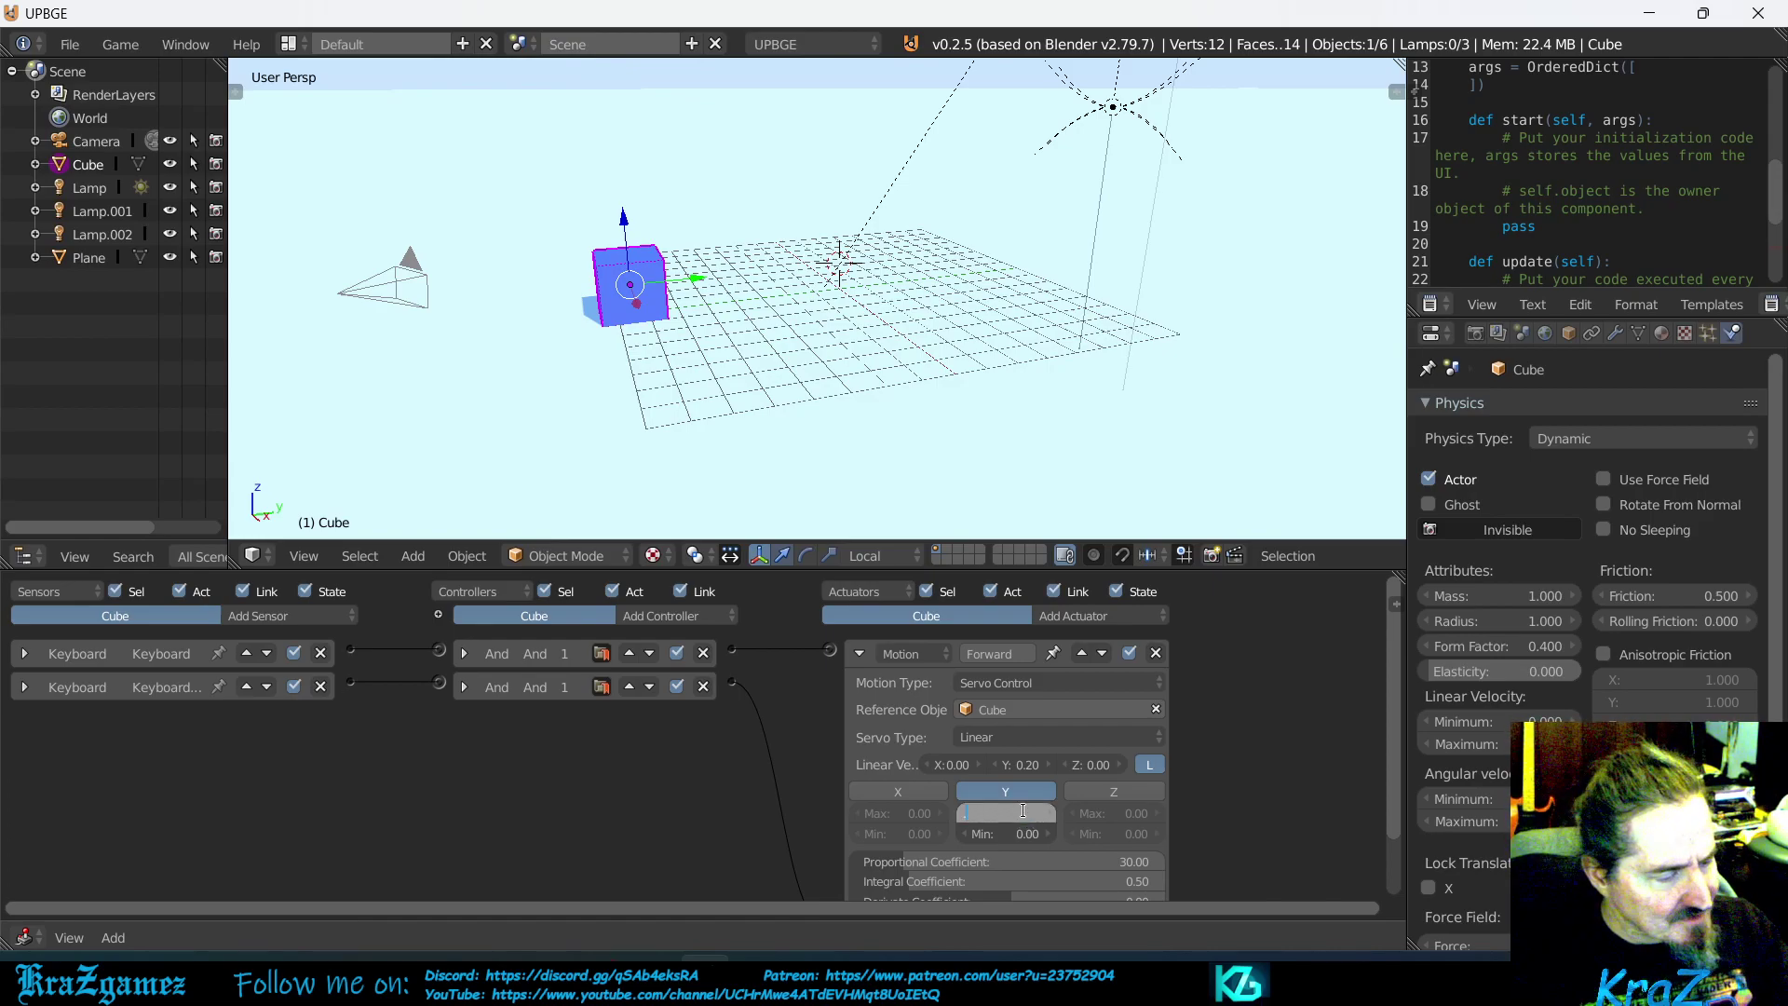
text(2)
key(Return)
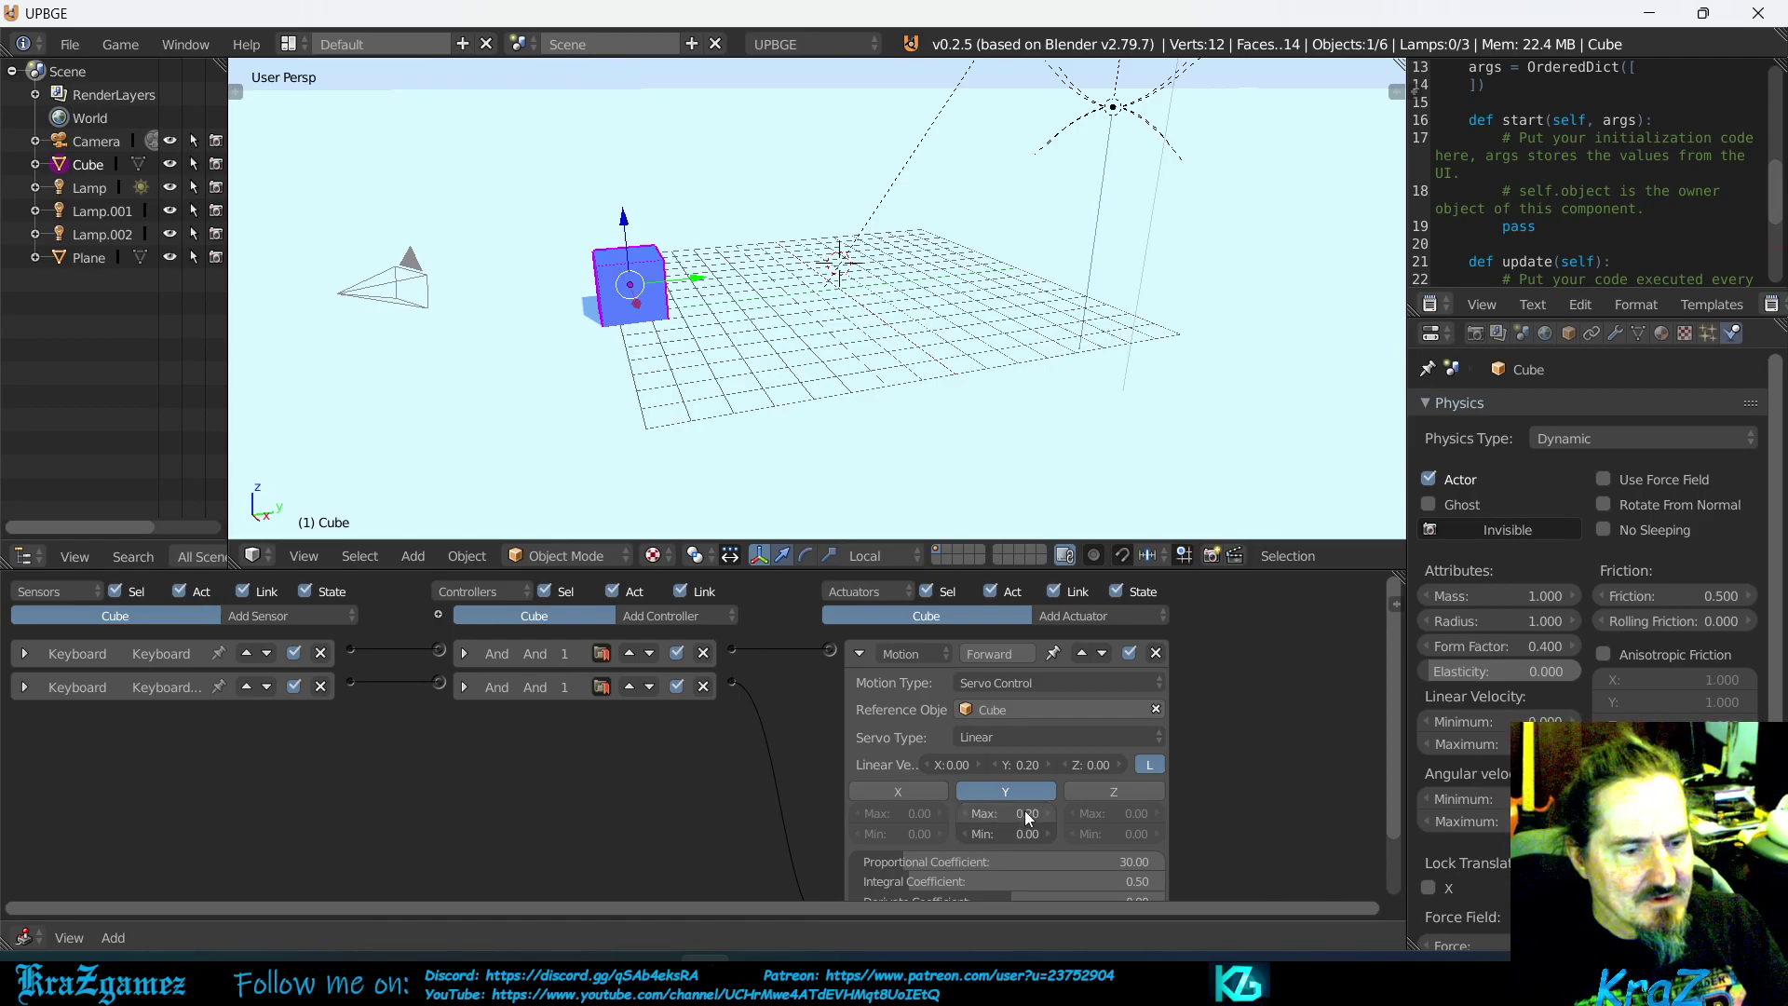
click(859, 653)
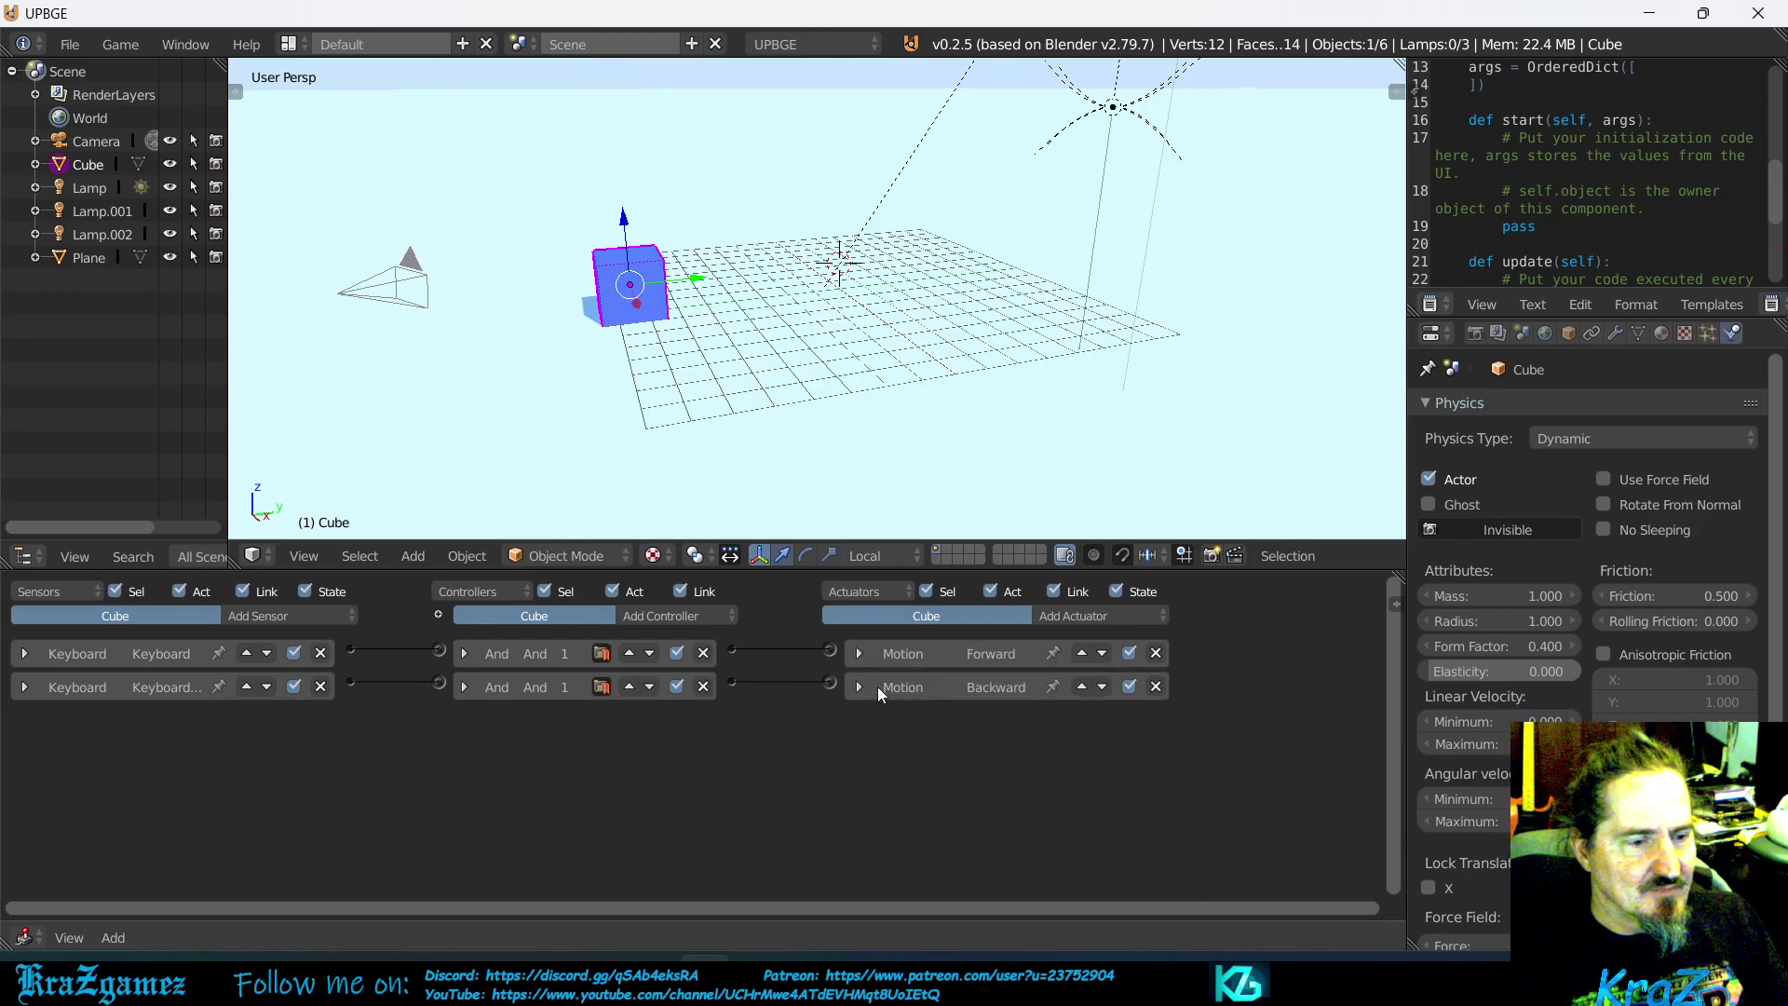
Set the maximum of the Backward actuator's Y force limit to -0.20 and test it in the game
click(859, 686)
click(1026, 847)
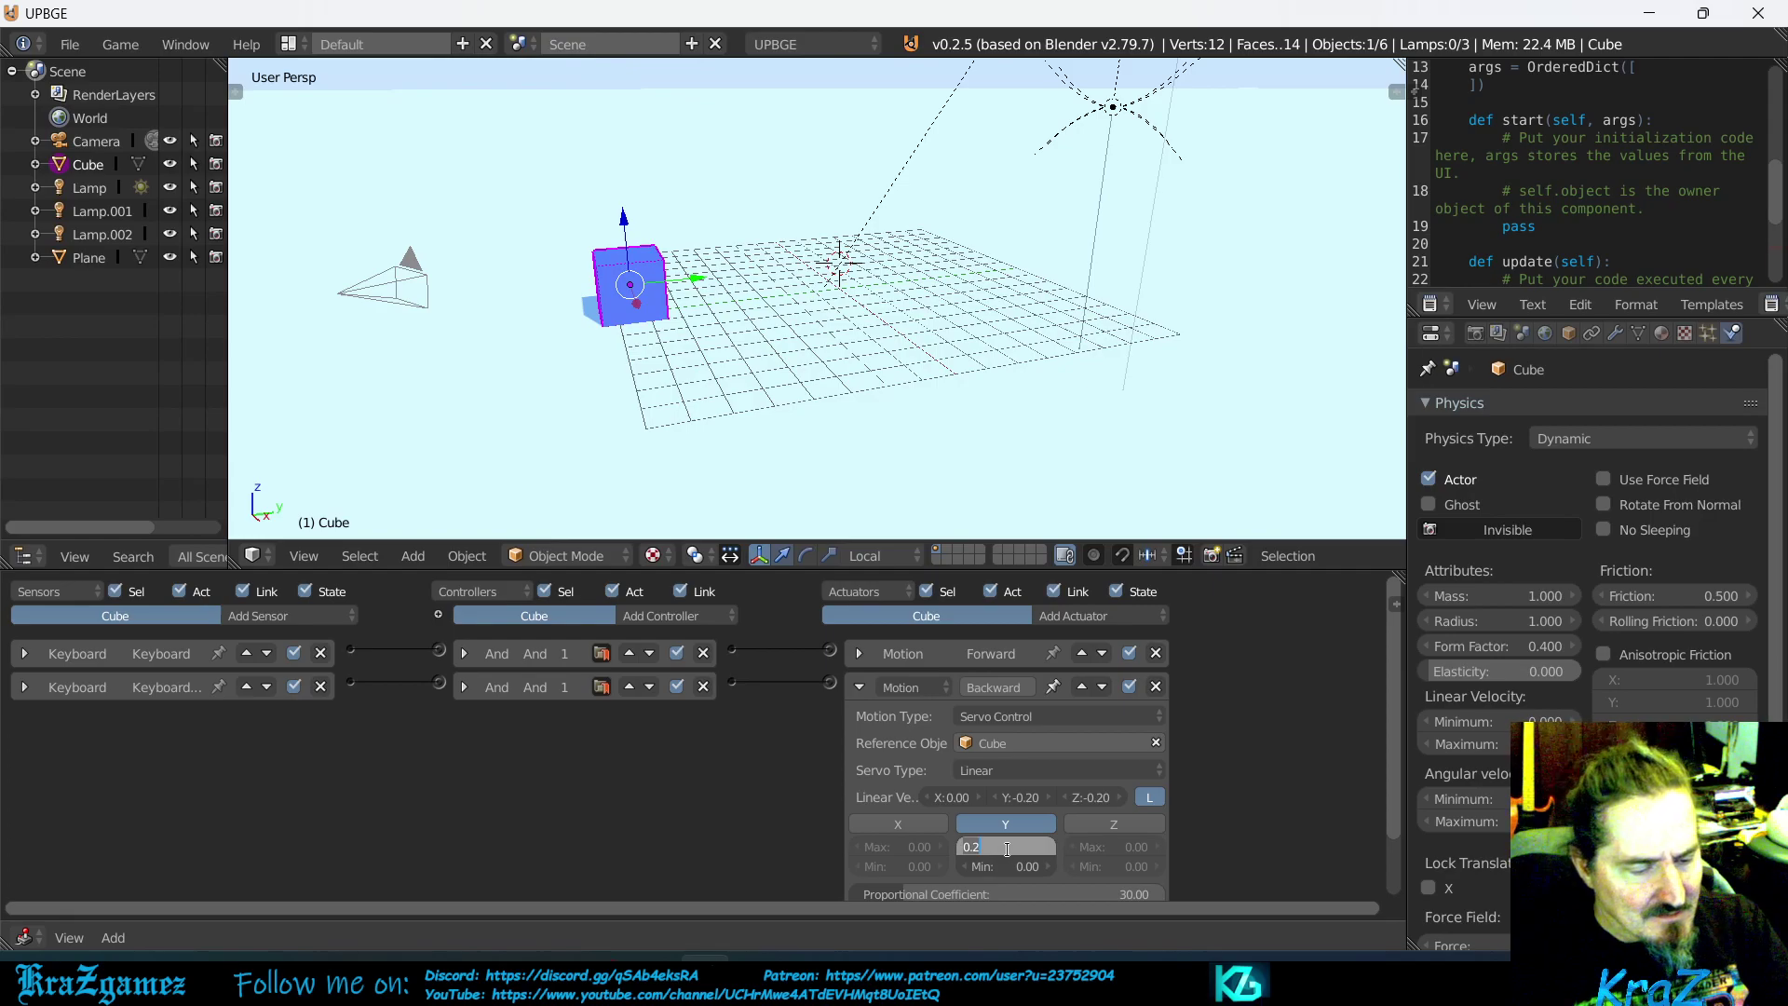
key(BackSpace)
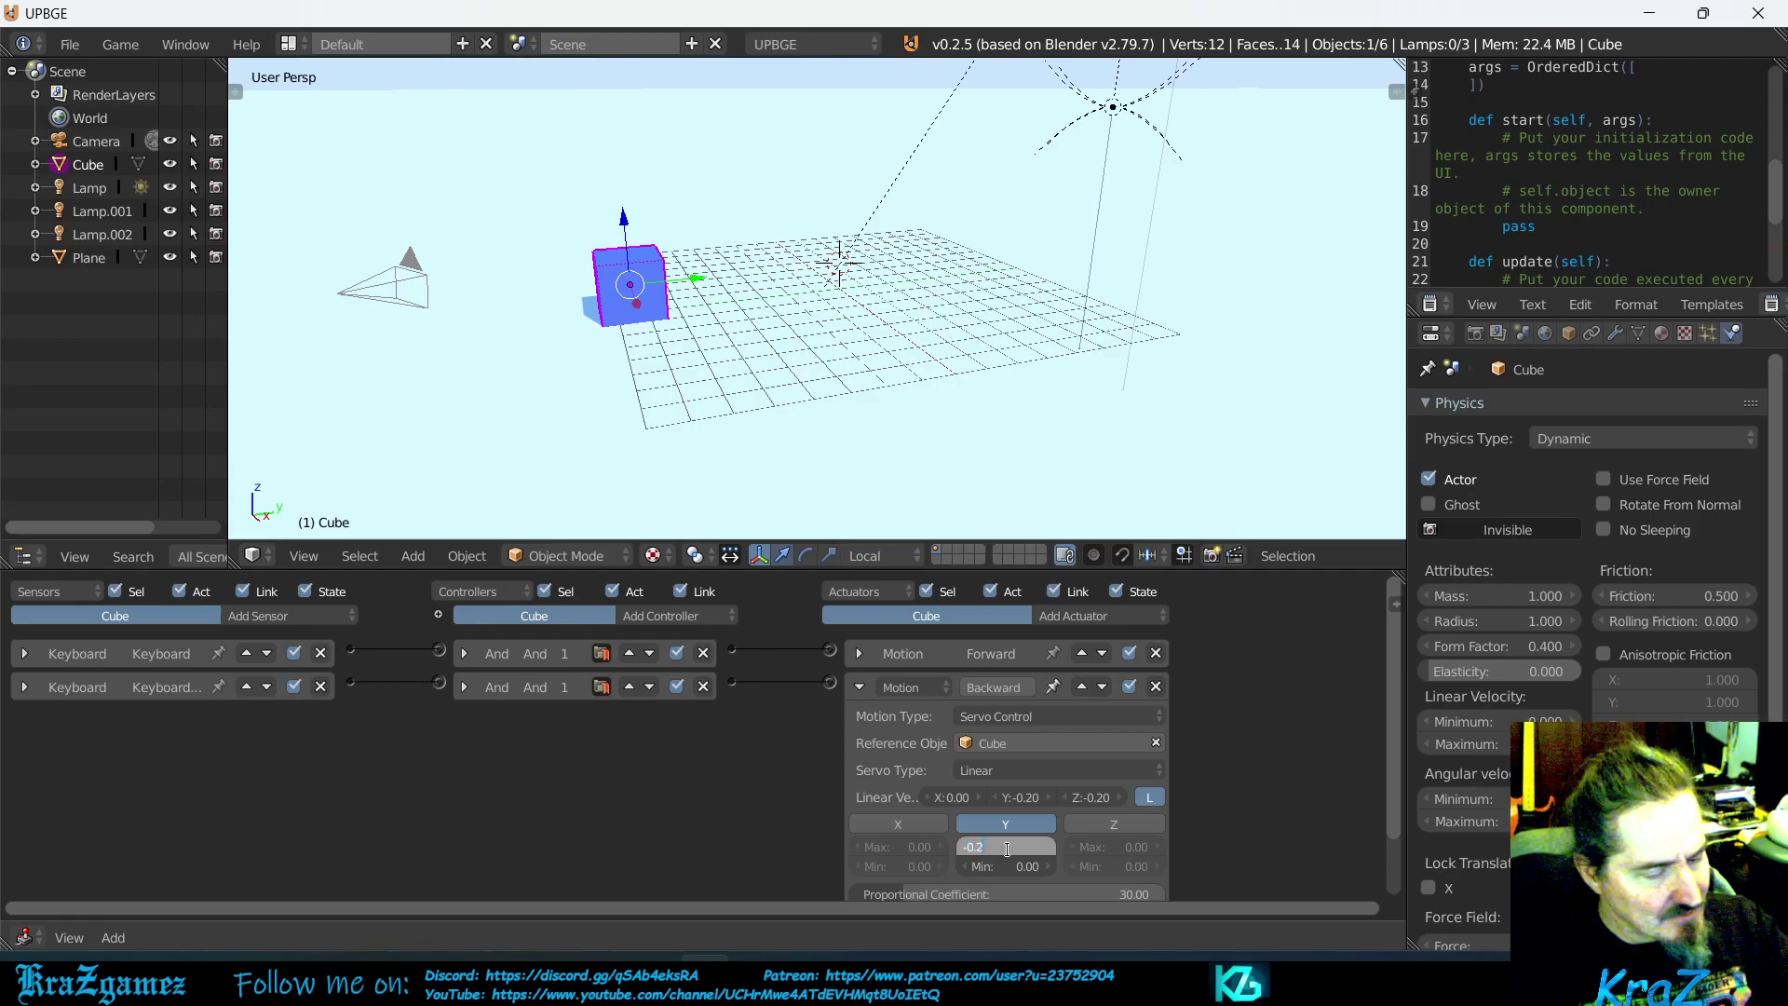
click(1015, 866)
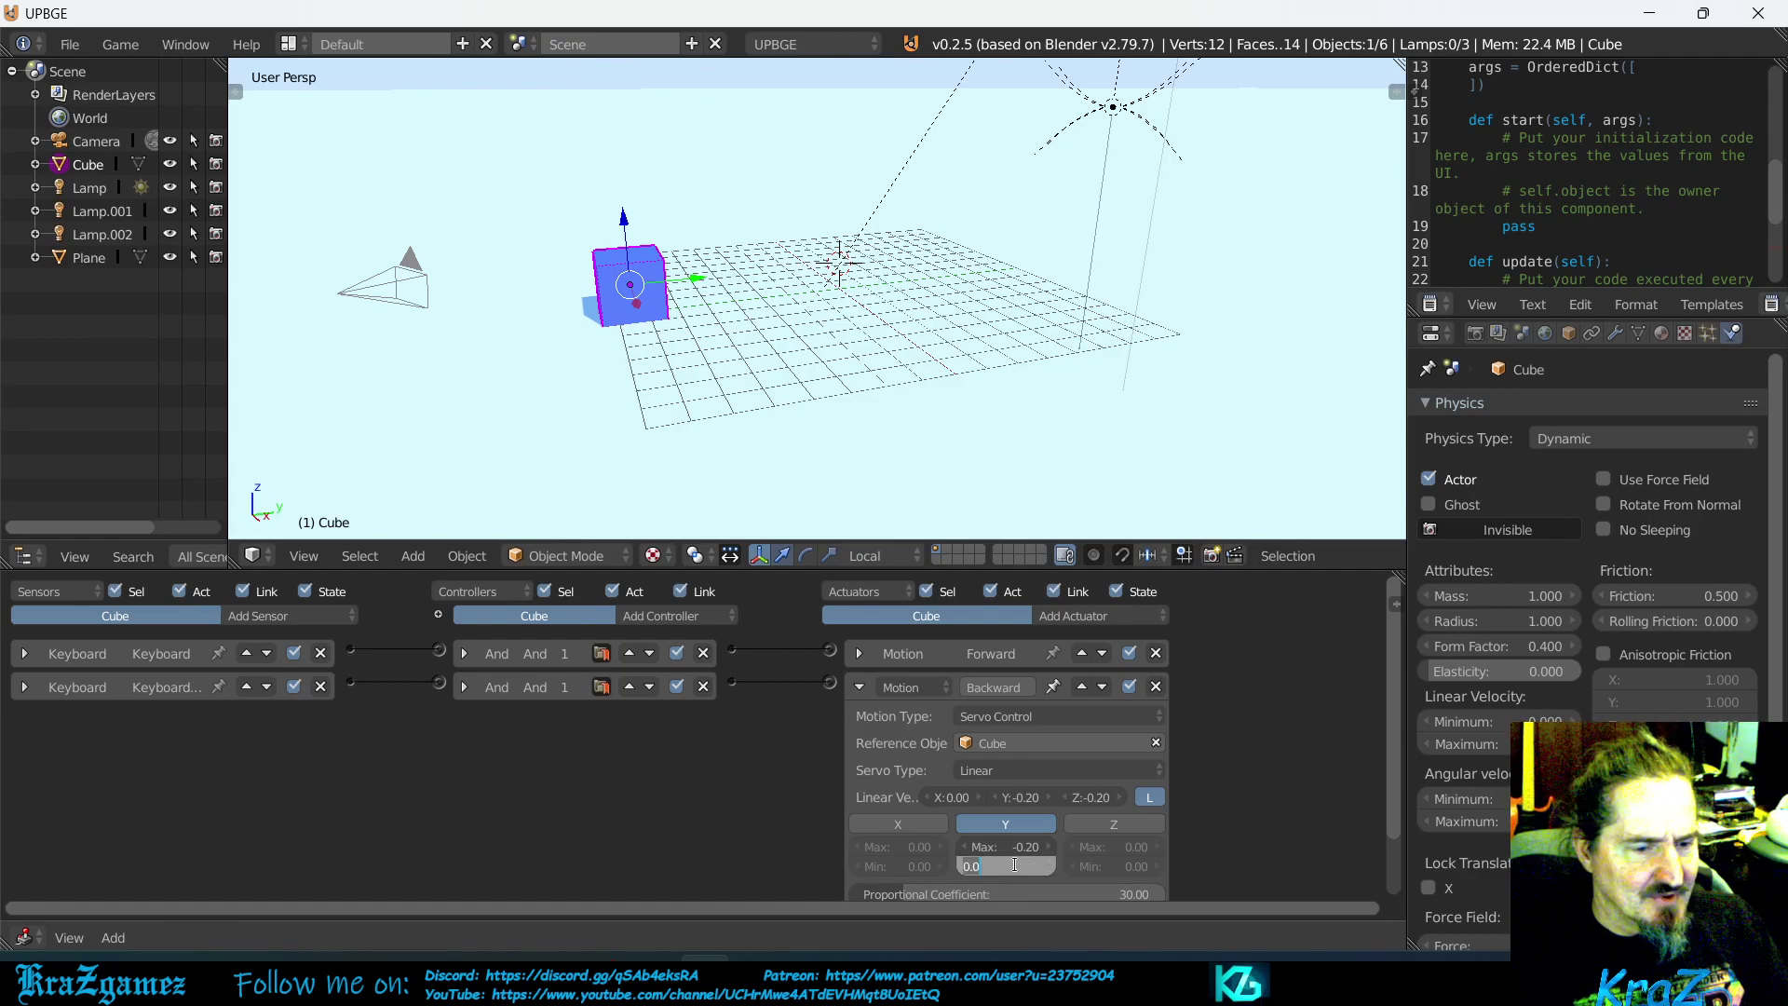
key(BackSpace)
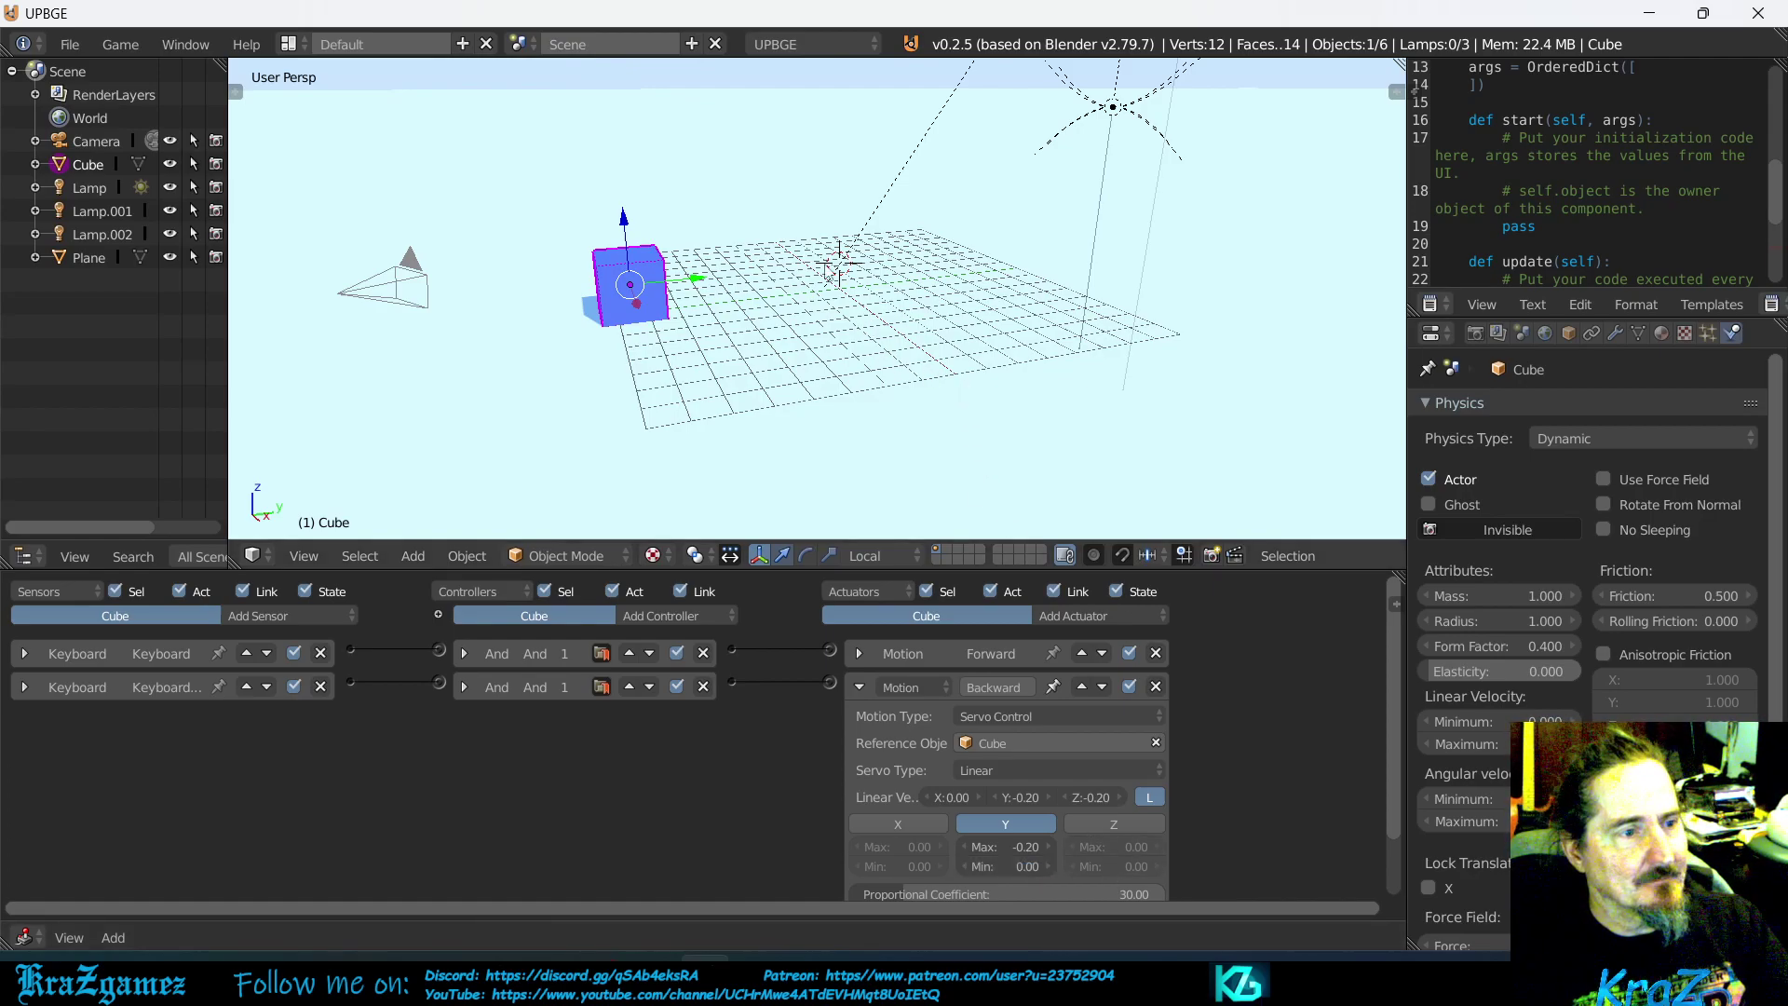
key(p)
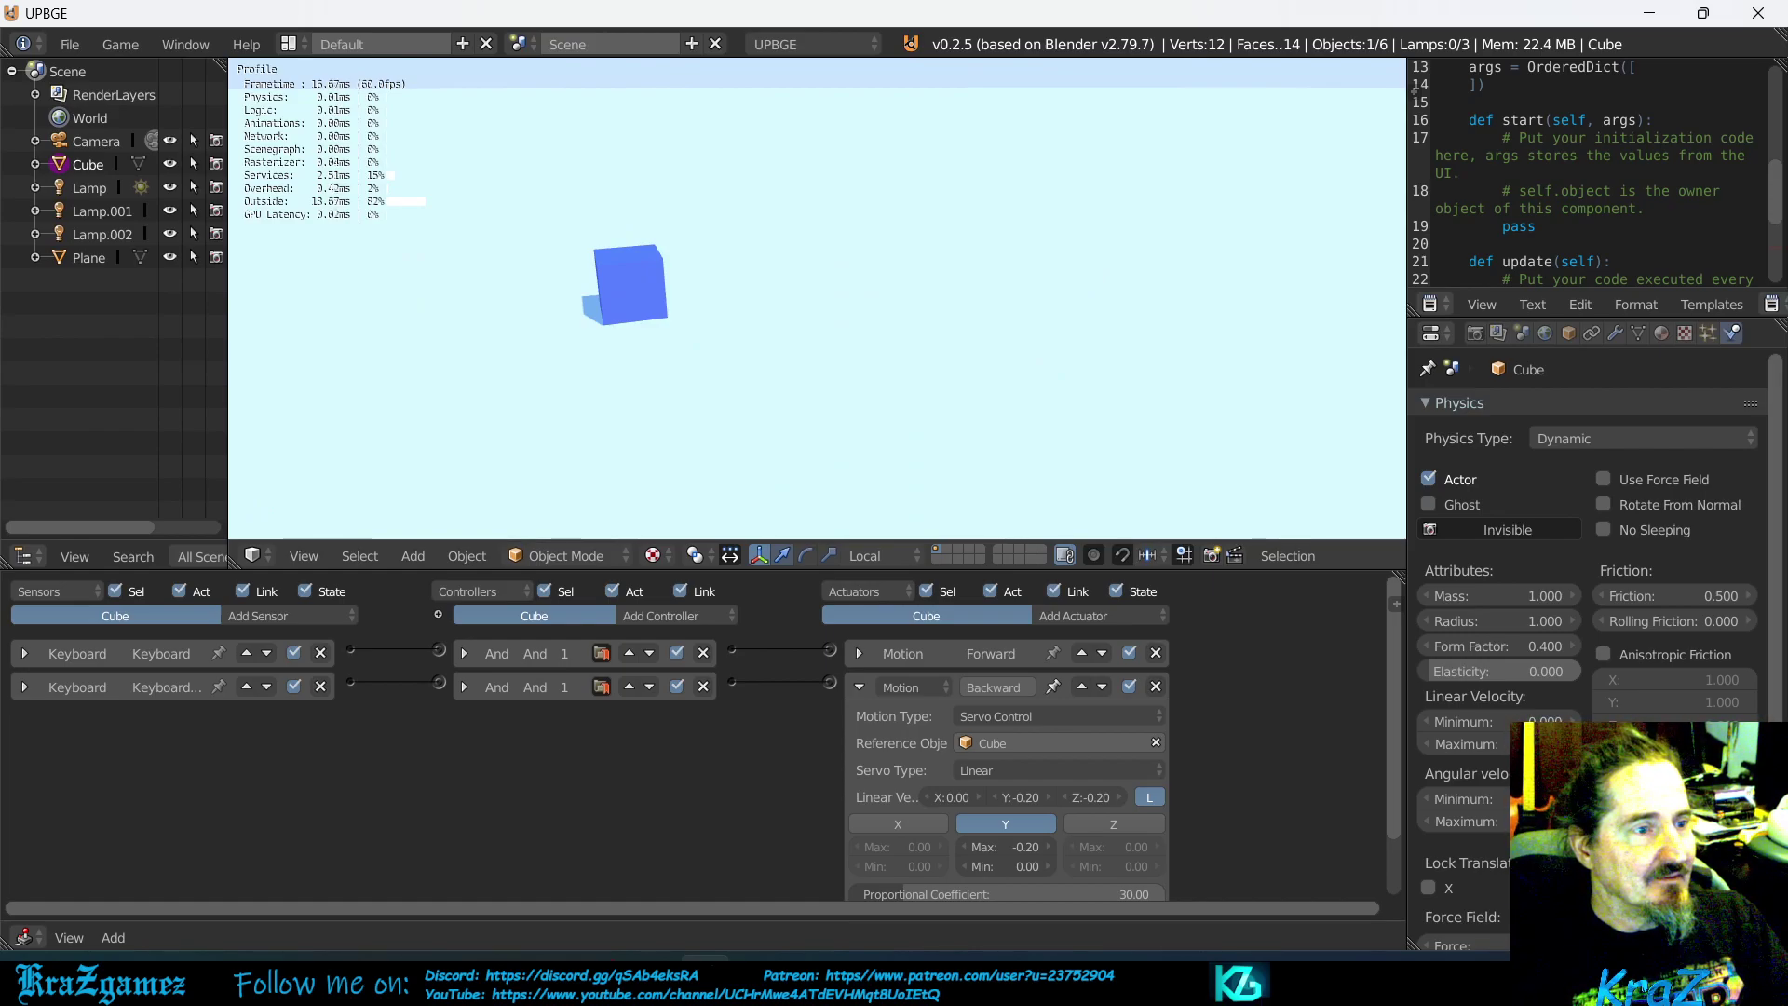
key(Escape)
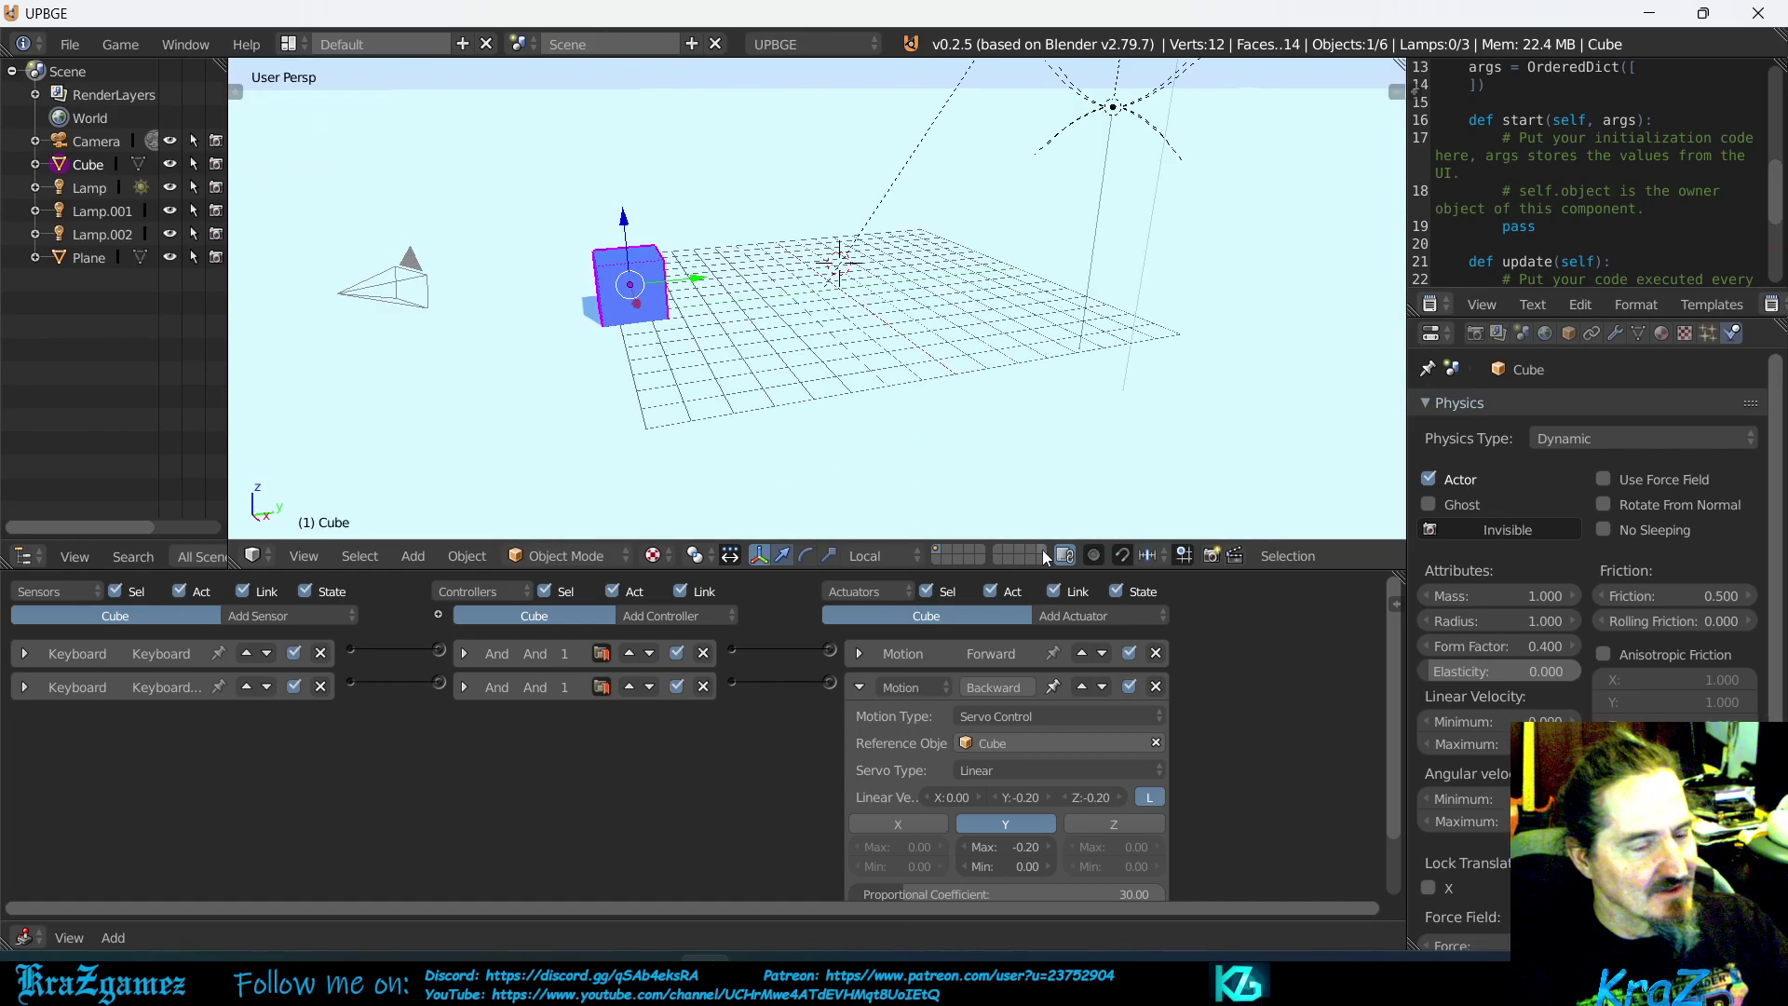
Set the maximum of the Backward actuator's Y force limit to -0.50 and collapse the actuator
click(1022, 848)
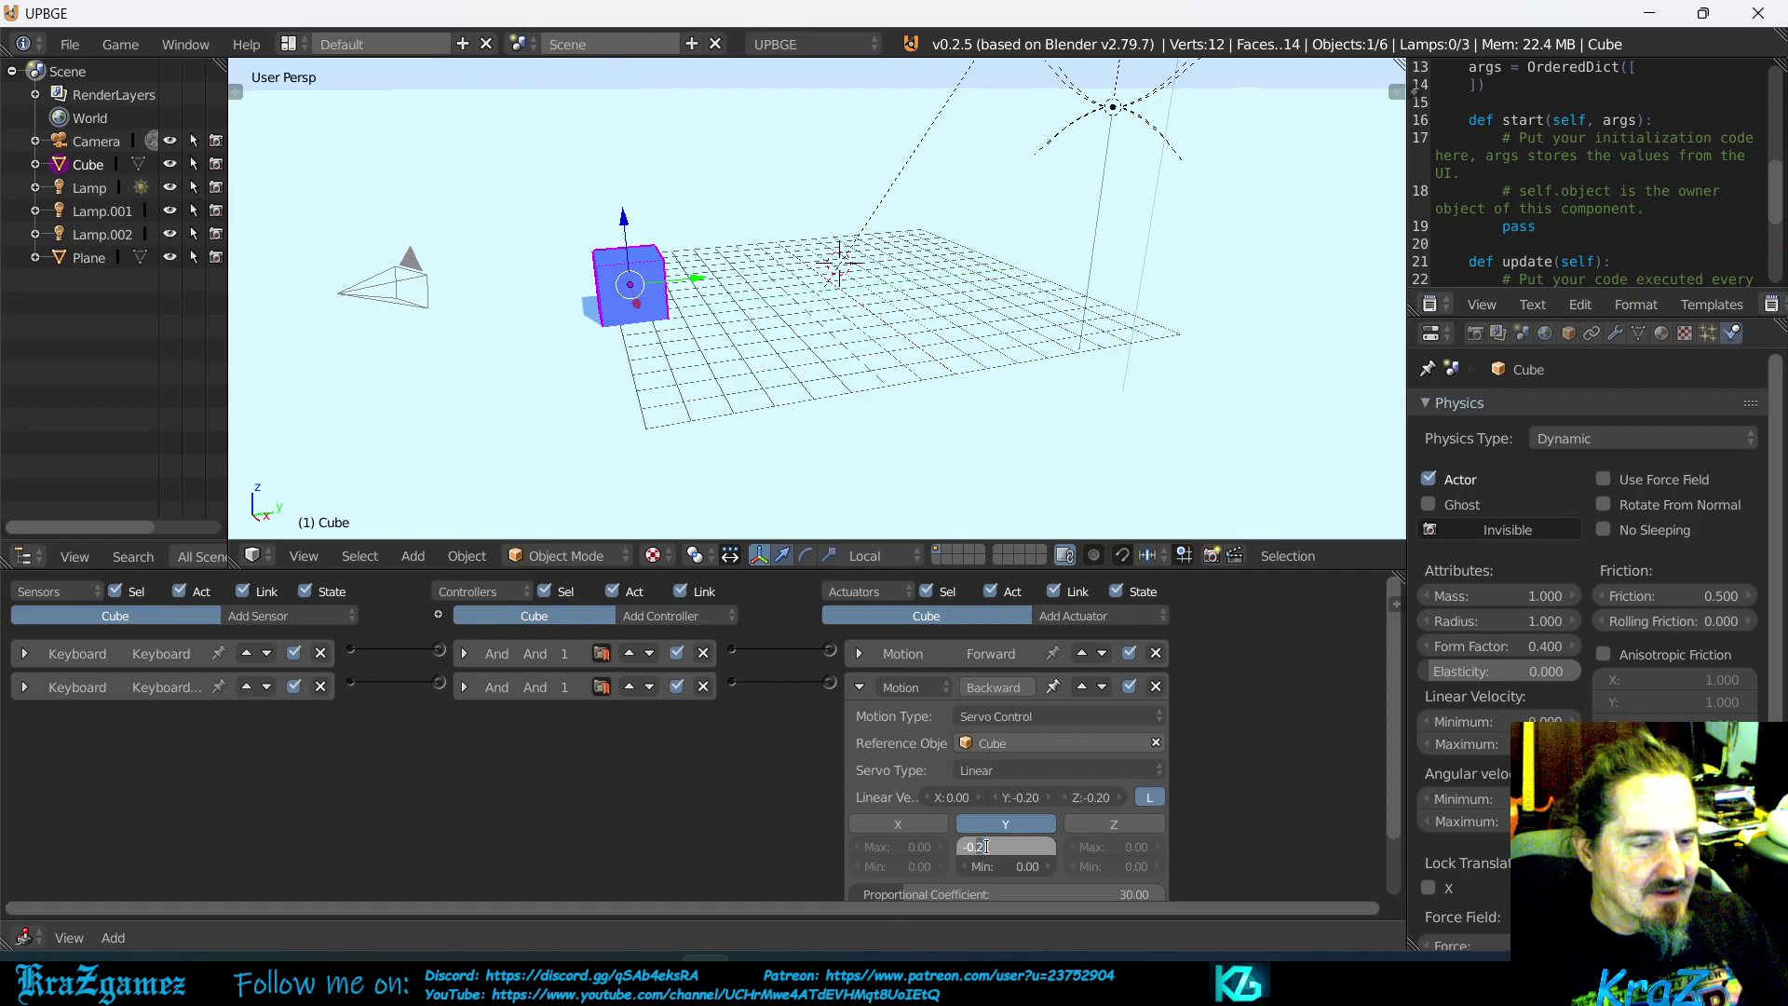
key(BackSpace)
text(5)
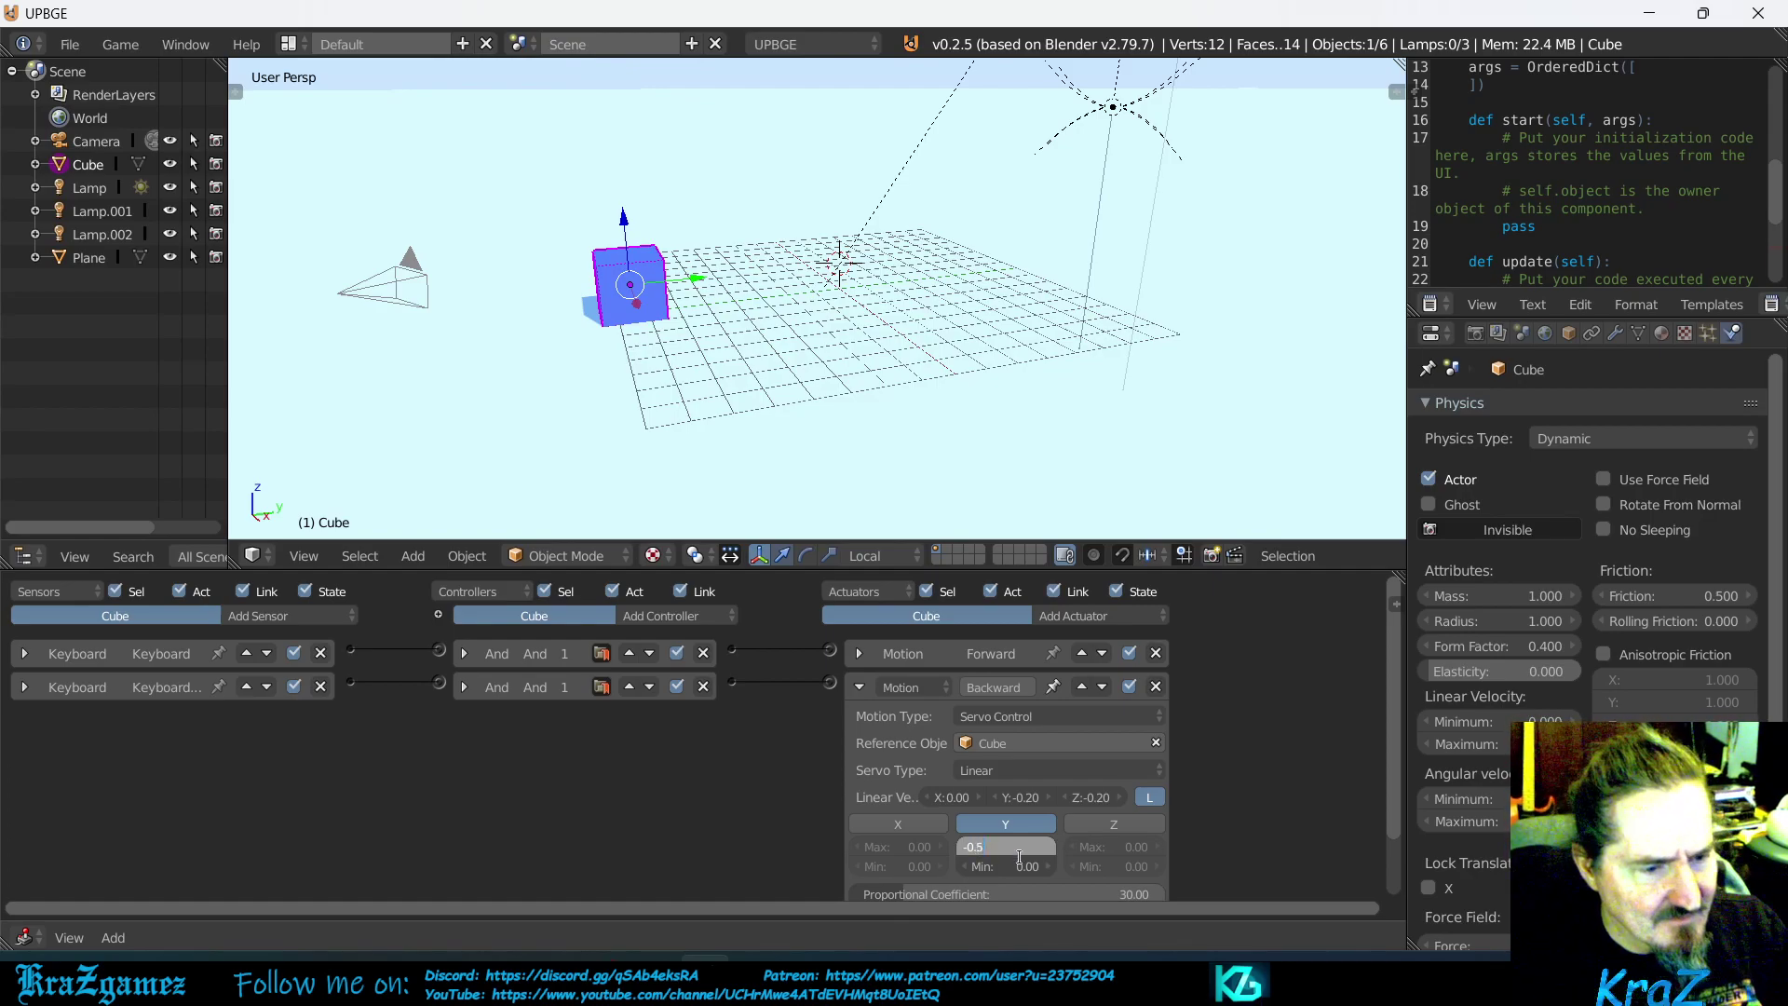
key(Return)
click(859, 687)
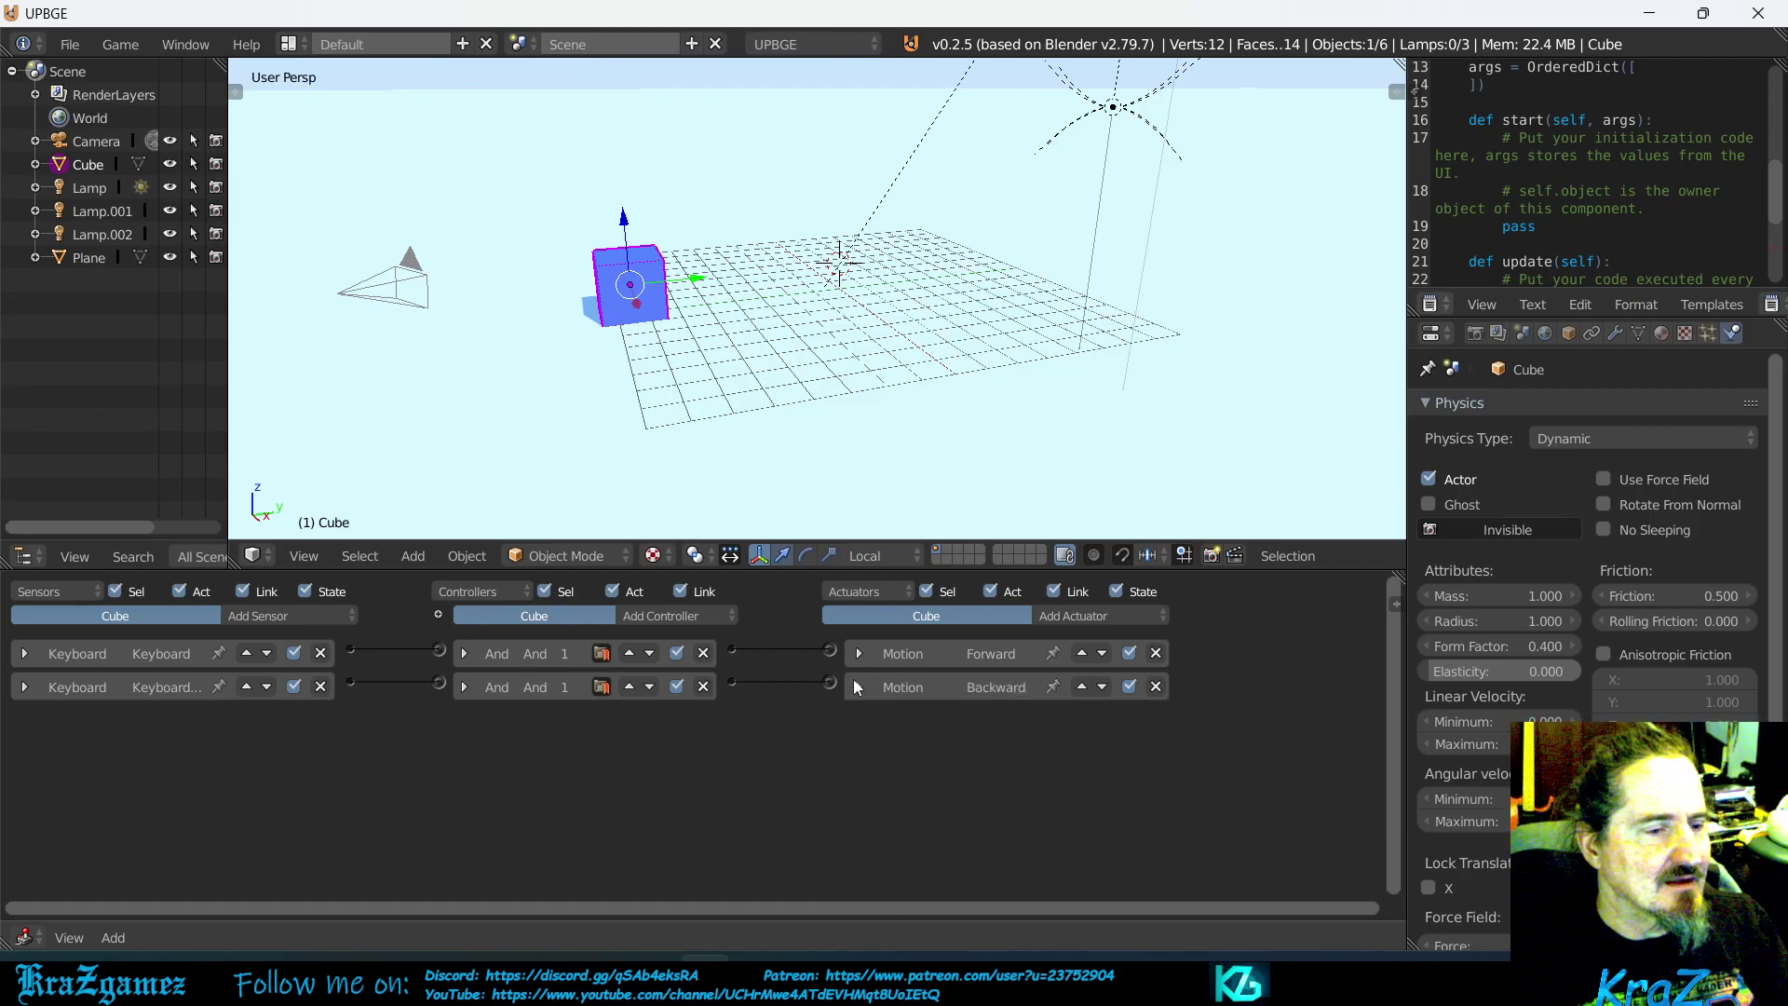
Set the maximum of the Forward actuator's Y force limit to 0.50 and test it in the game
click(858, 653)
click(1027, 816)
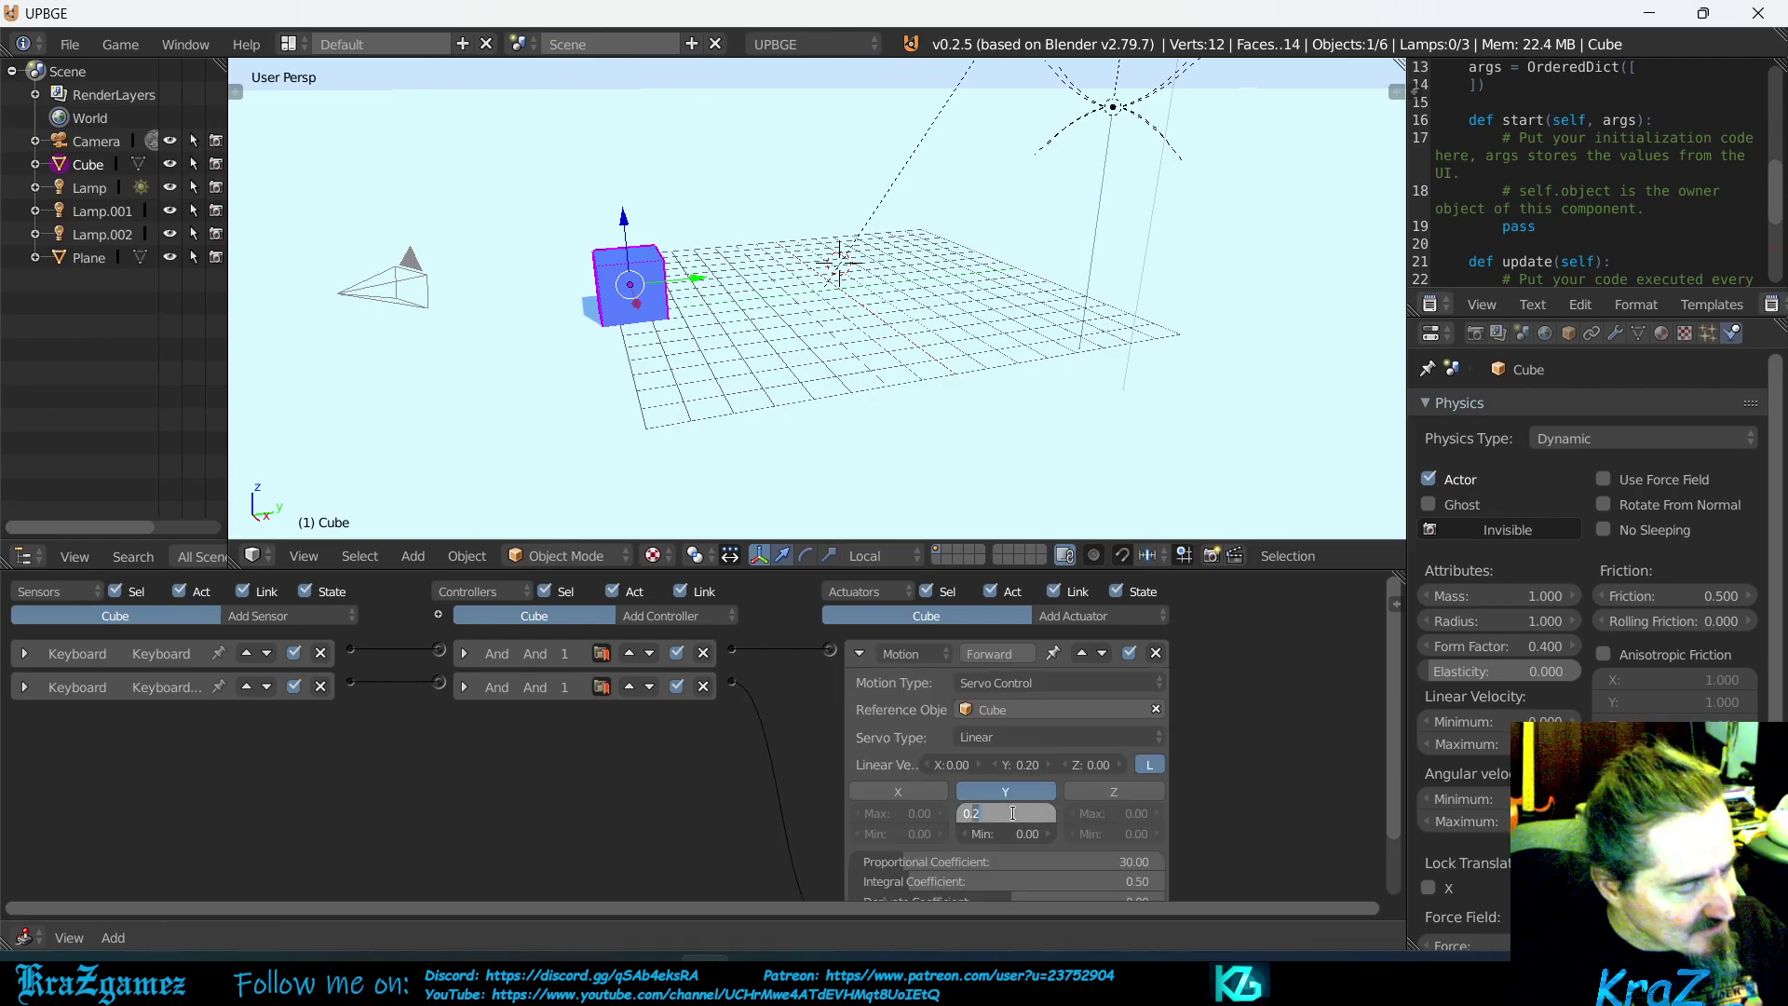
text(0.5)
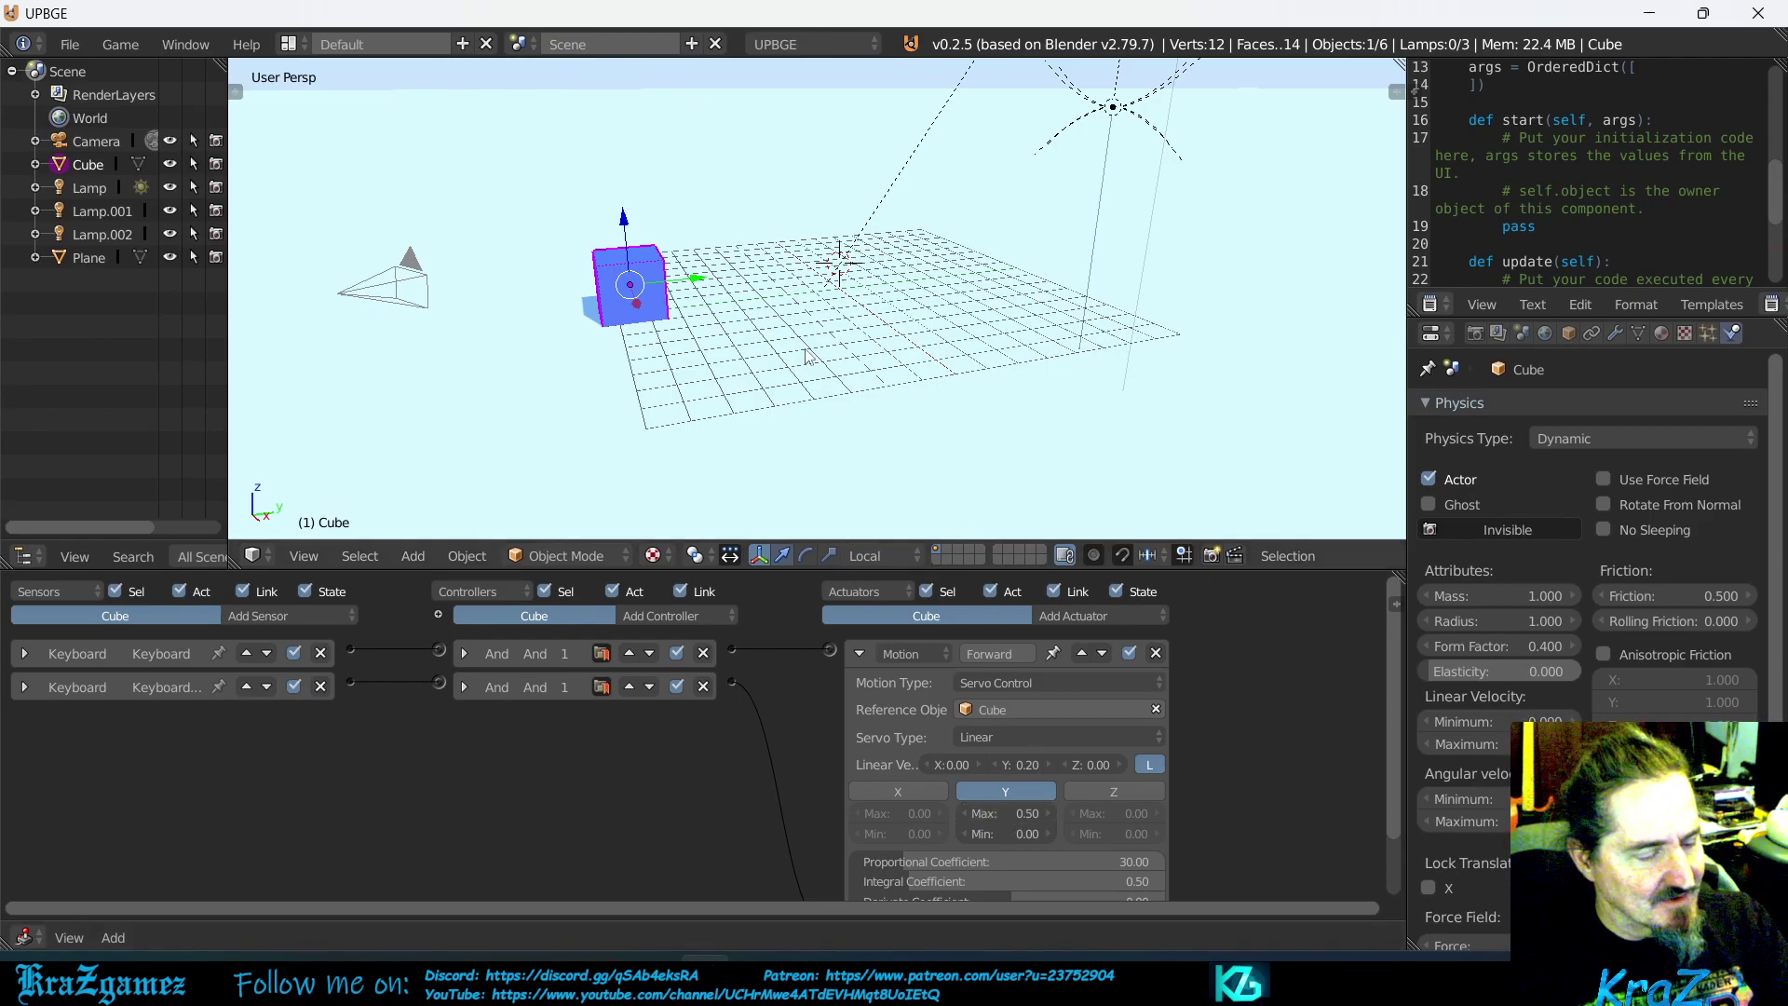
text(p)
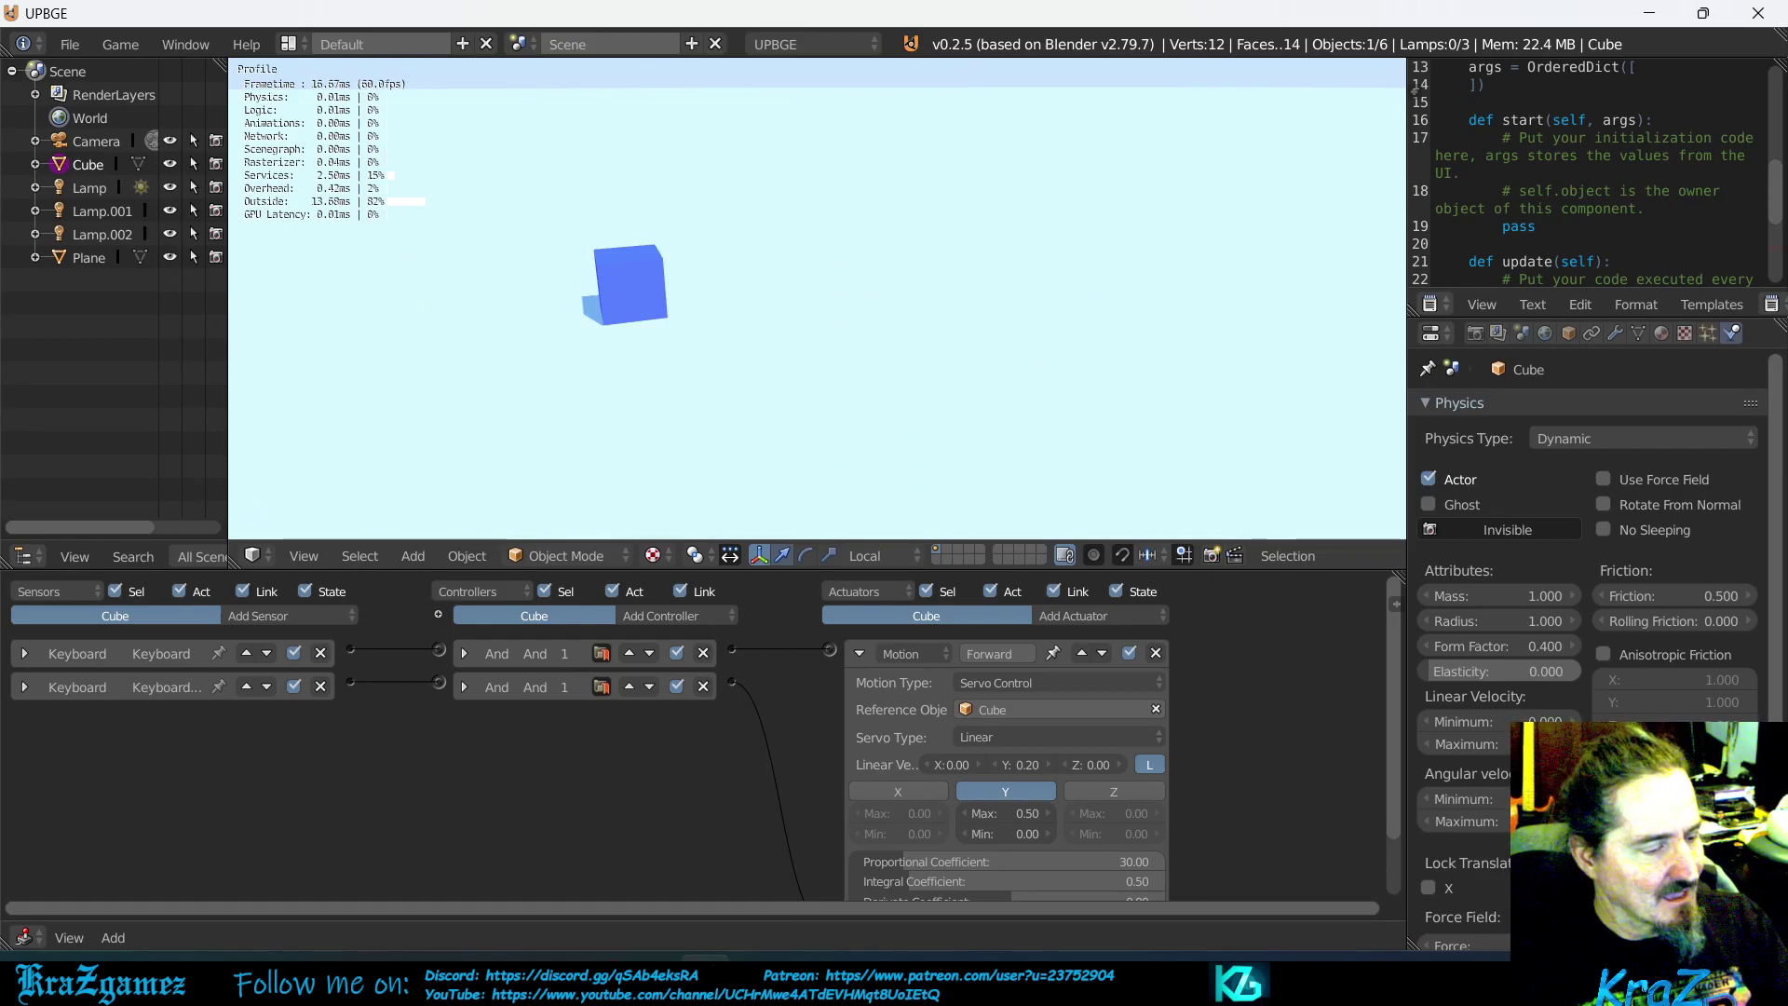
key(Escape)
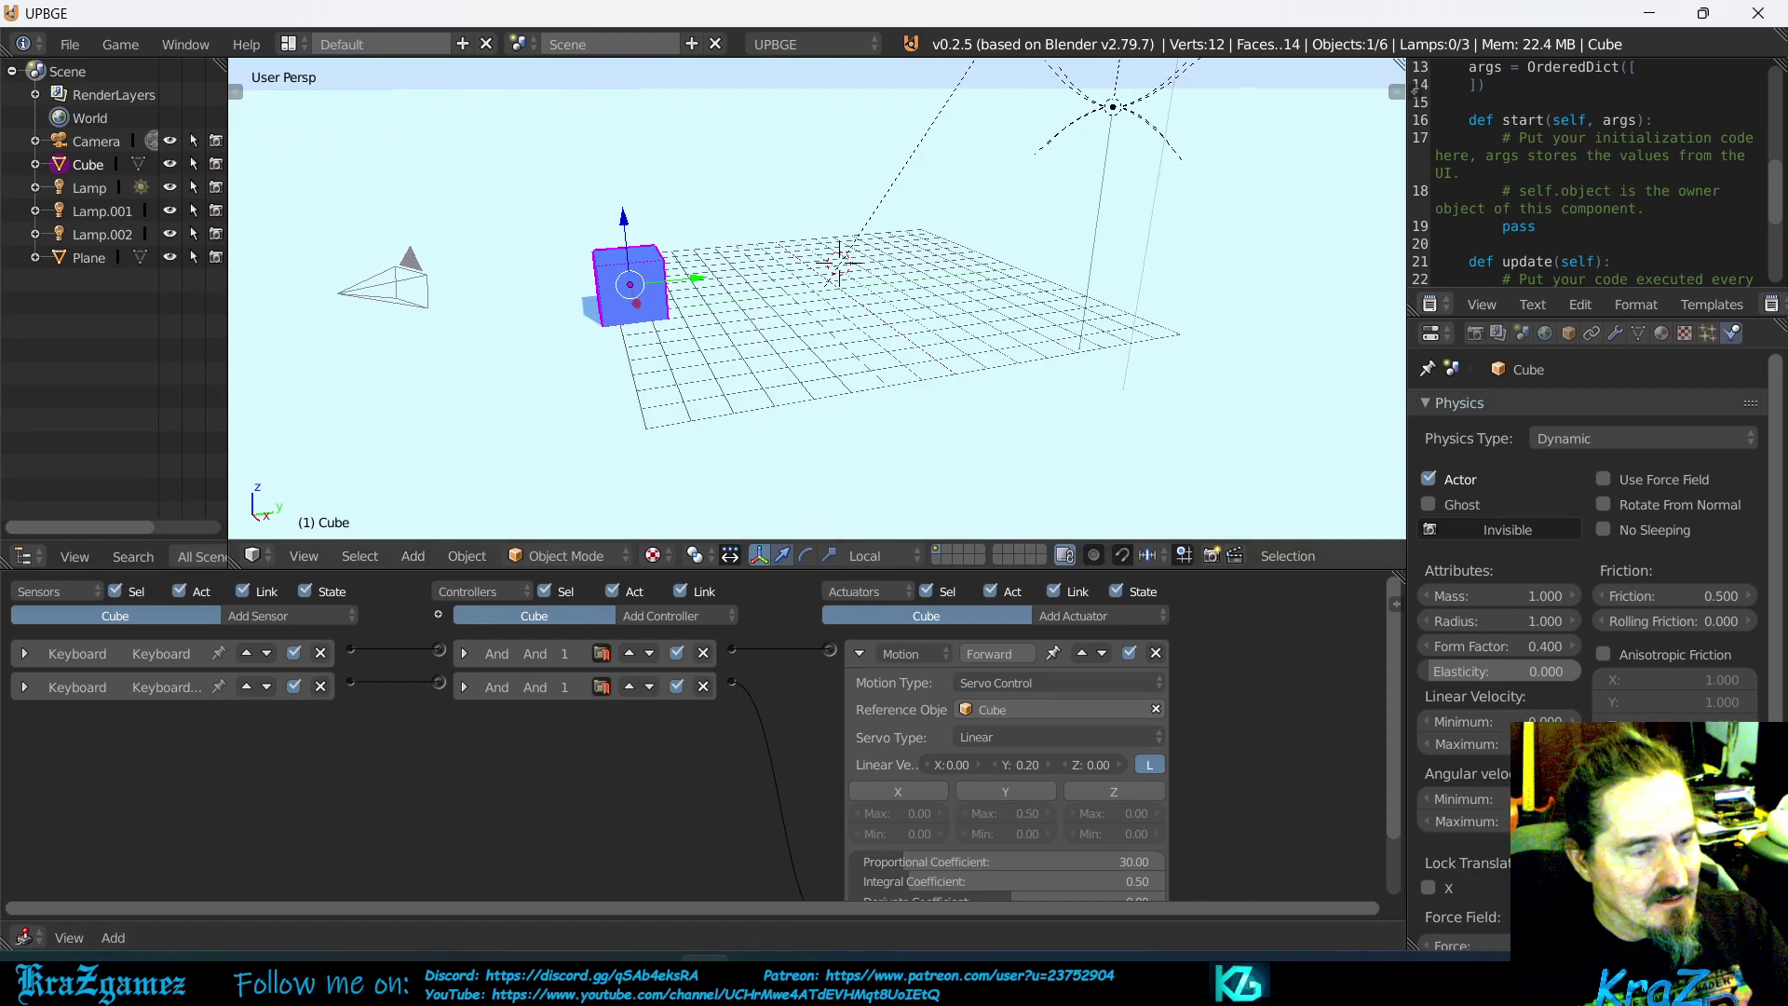
Run the game with the Forward actuator's Y force limit off and drive the cube forward
key(p)
key(w)
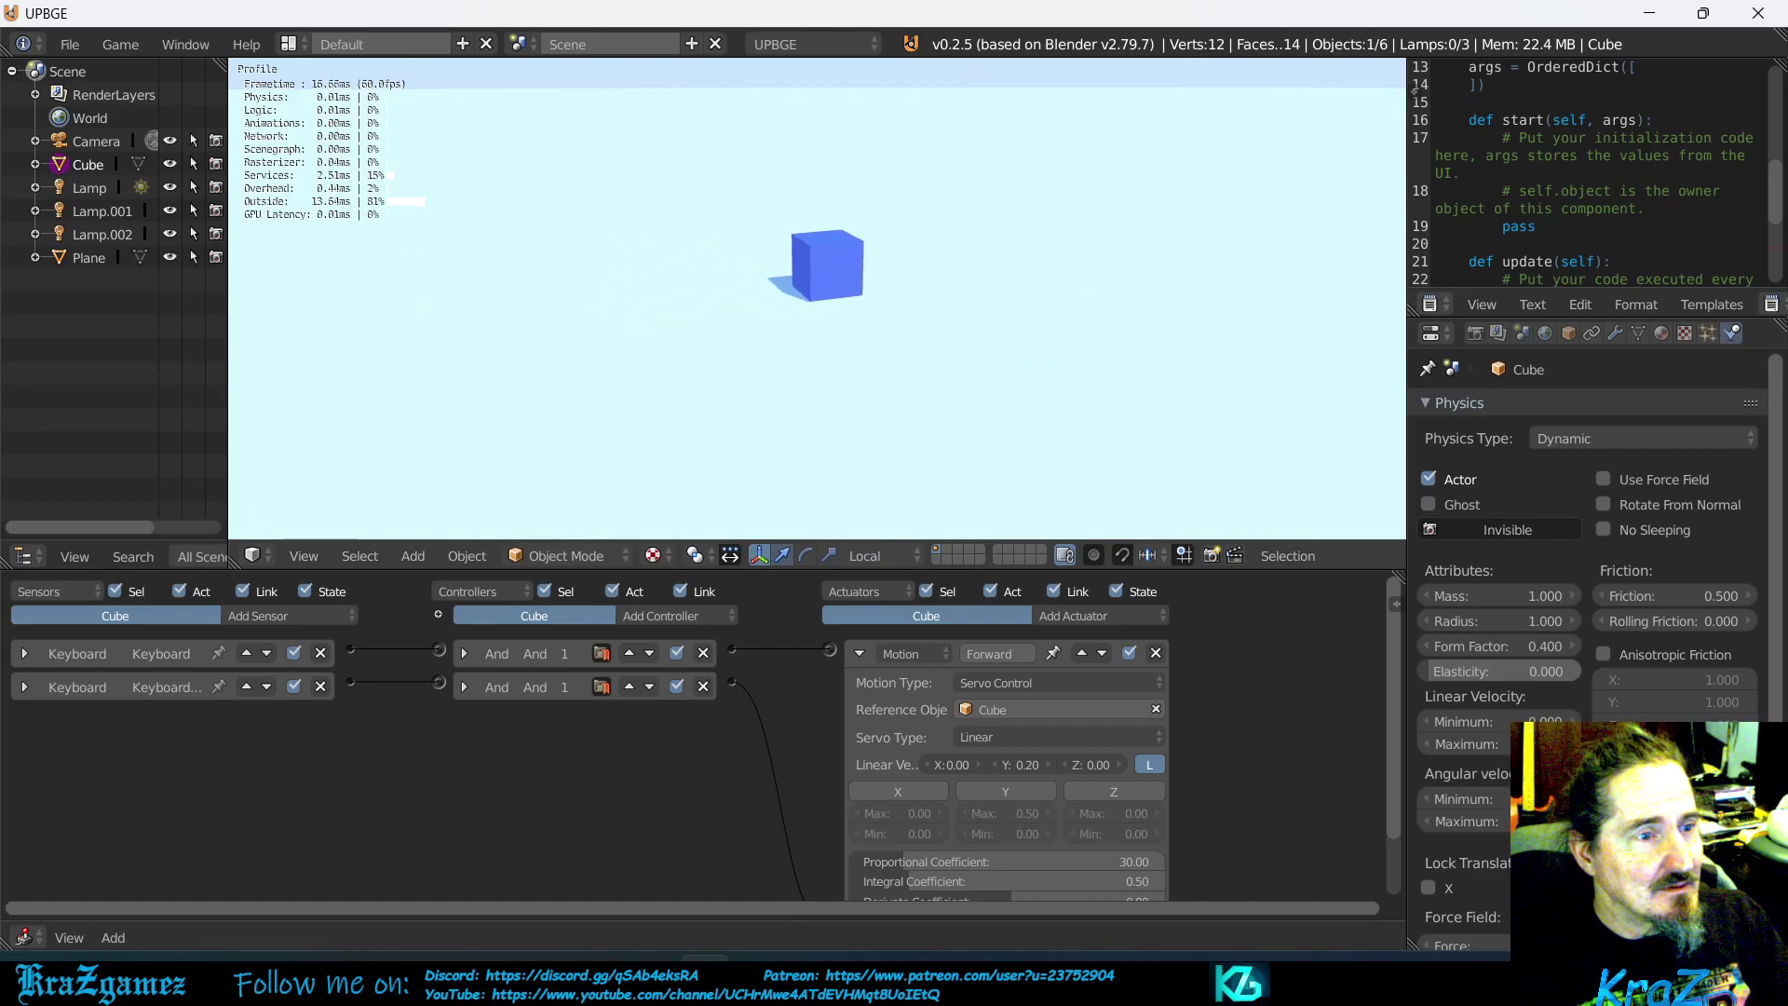
key(w)
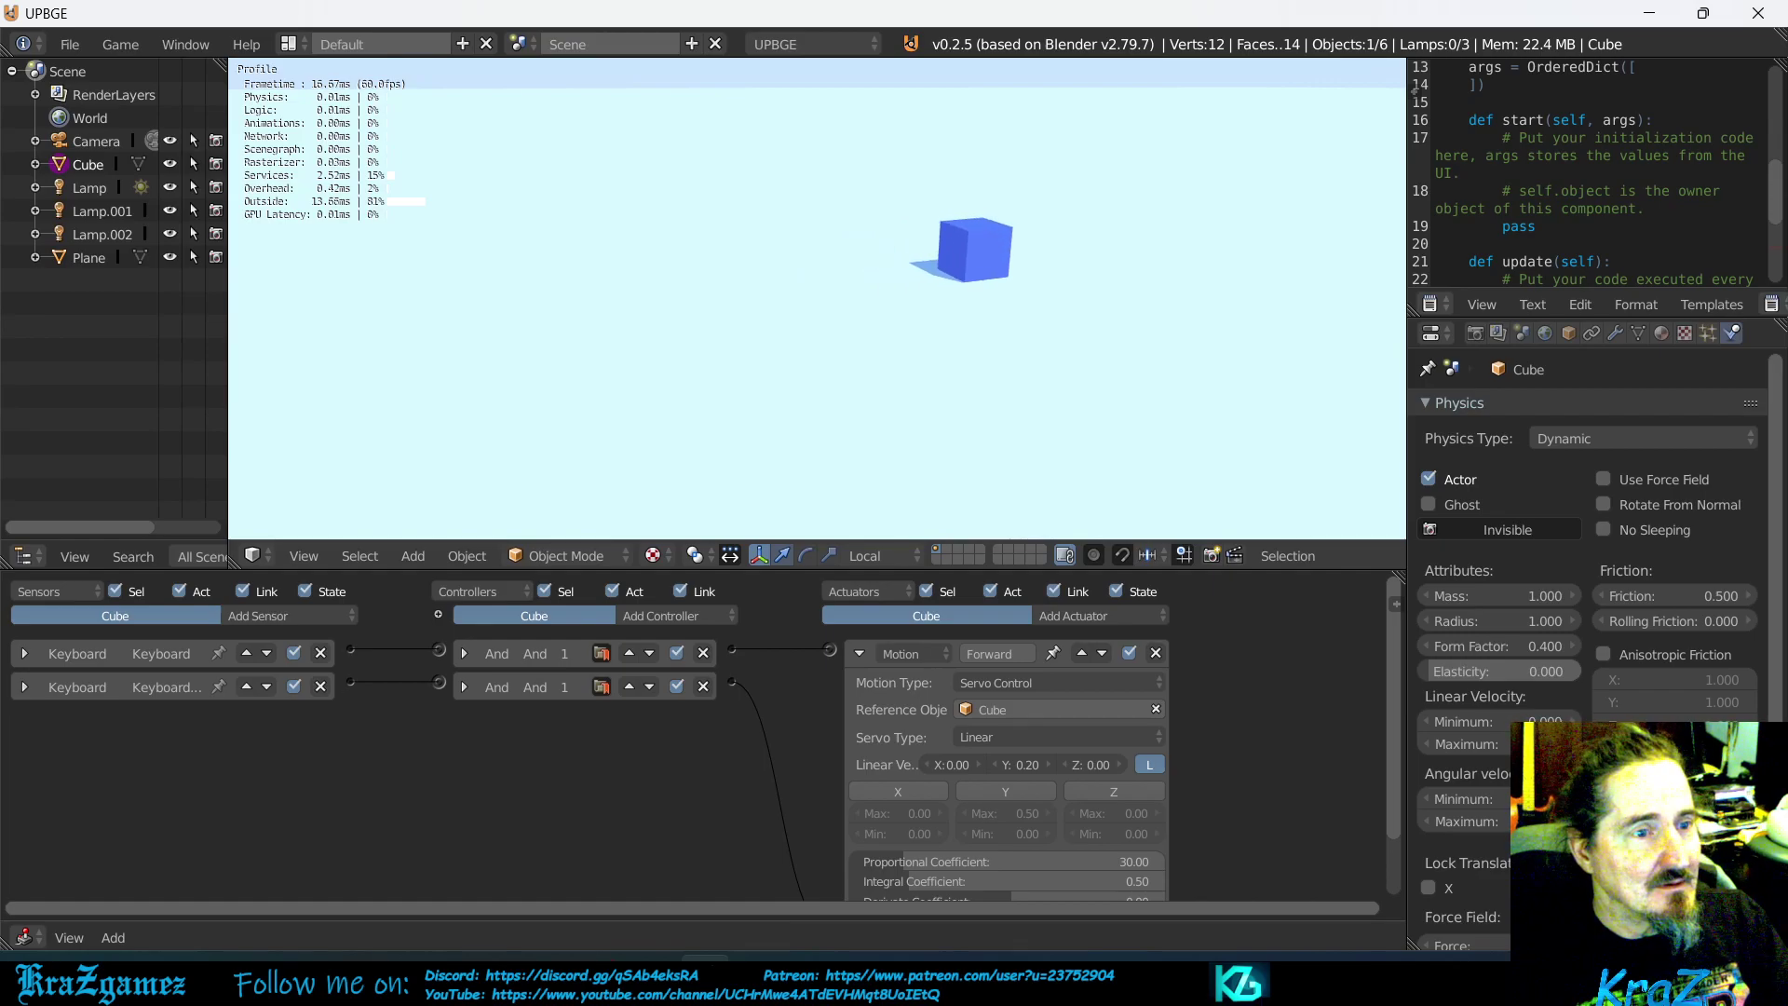
key(Escape)
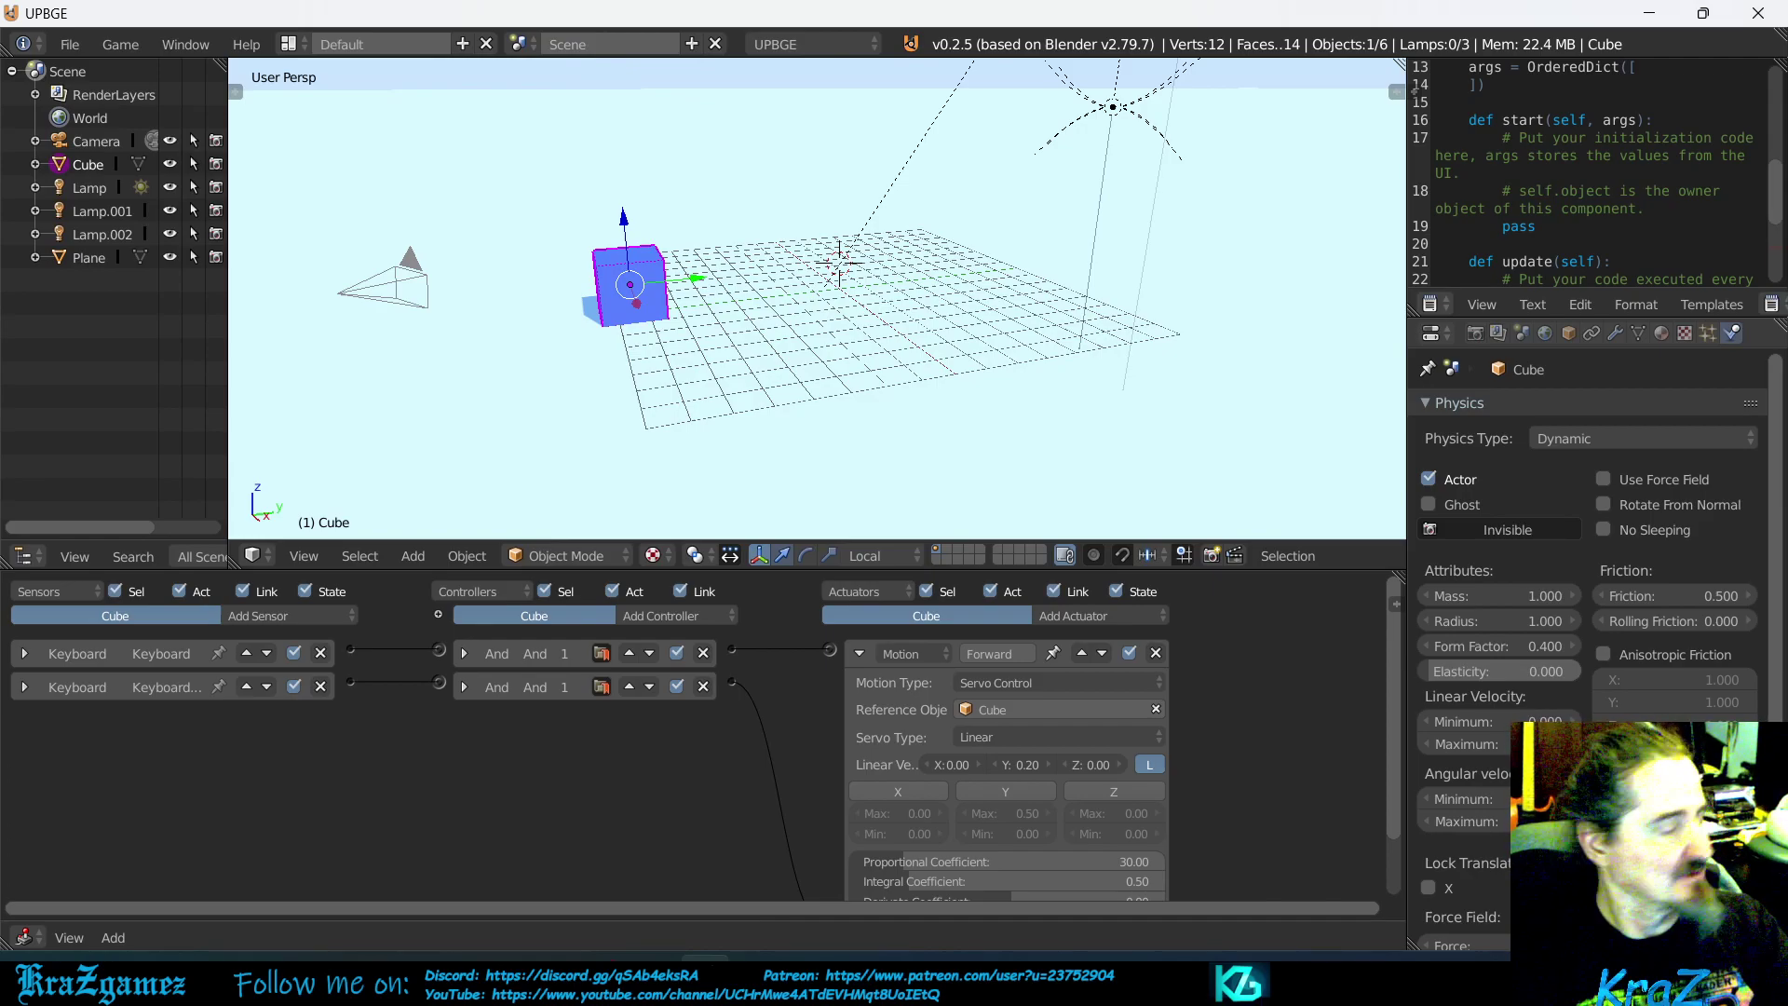
Switch to the Logic Bricks PDF in Acrobat Reader, look over the linked Wikipedia page on PID controllers and close the browser
key(alt+Tab)
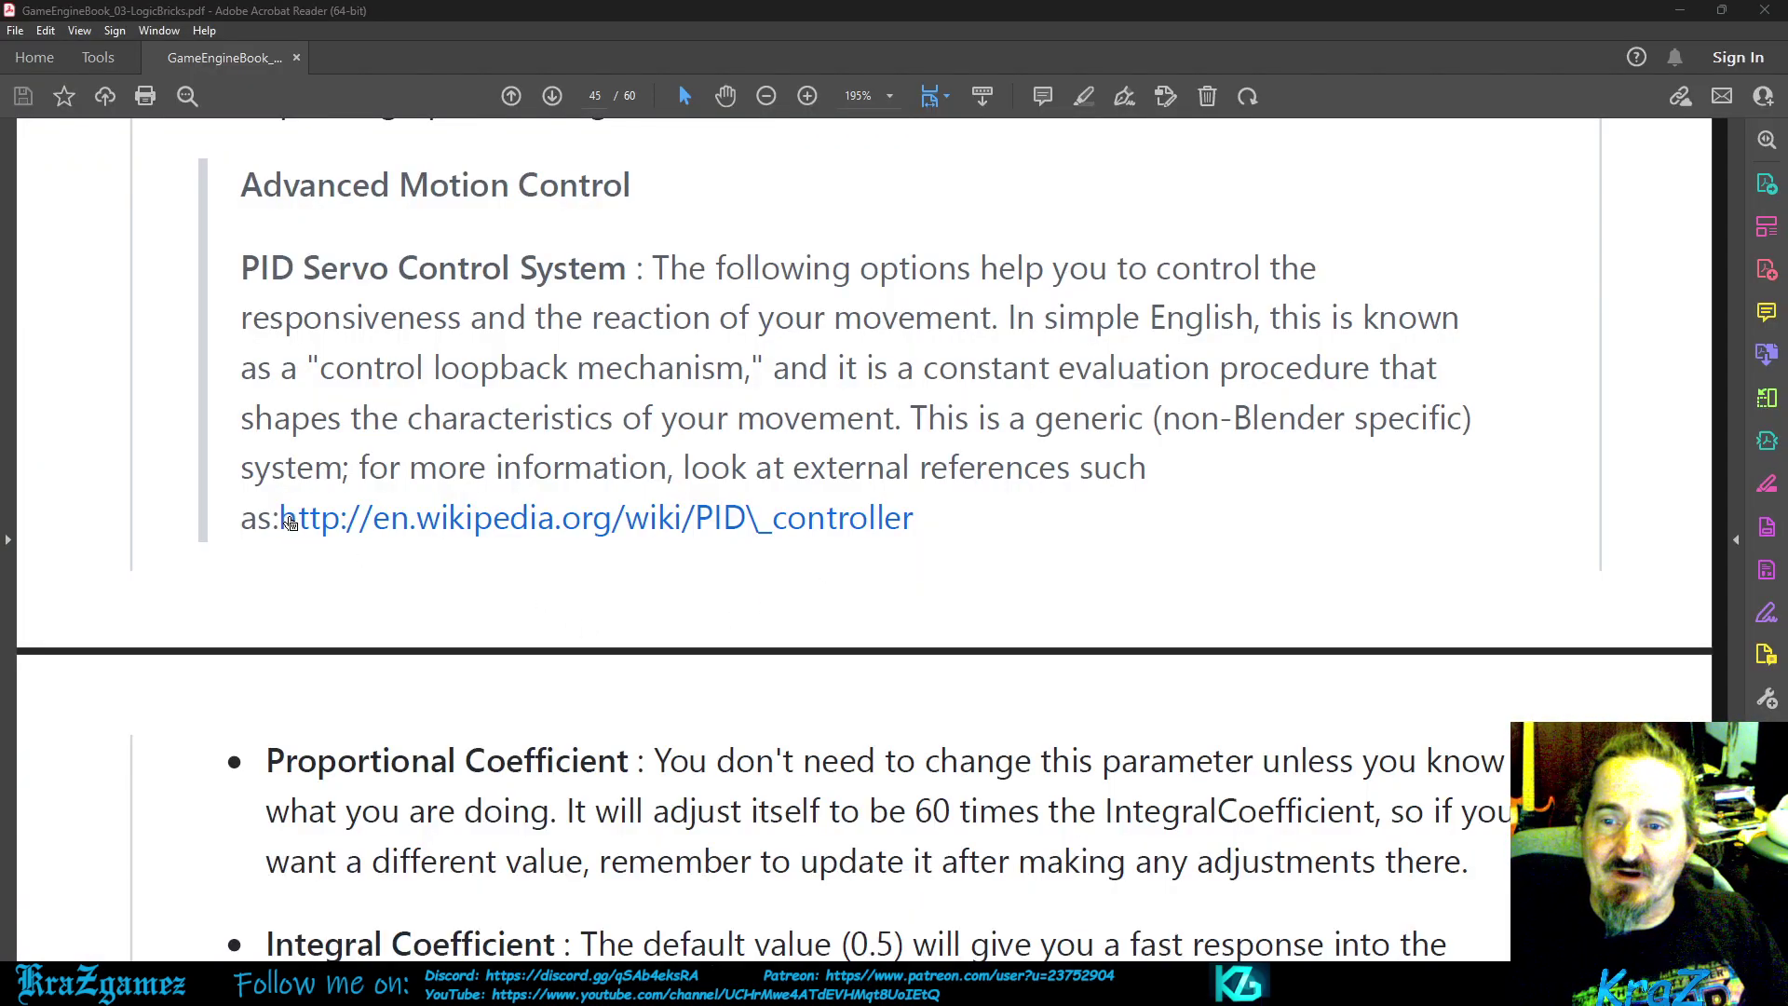
right_click(463, 529)
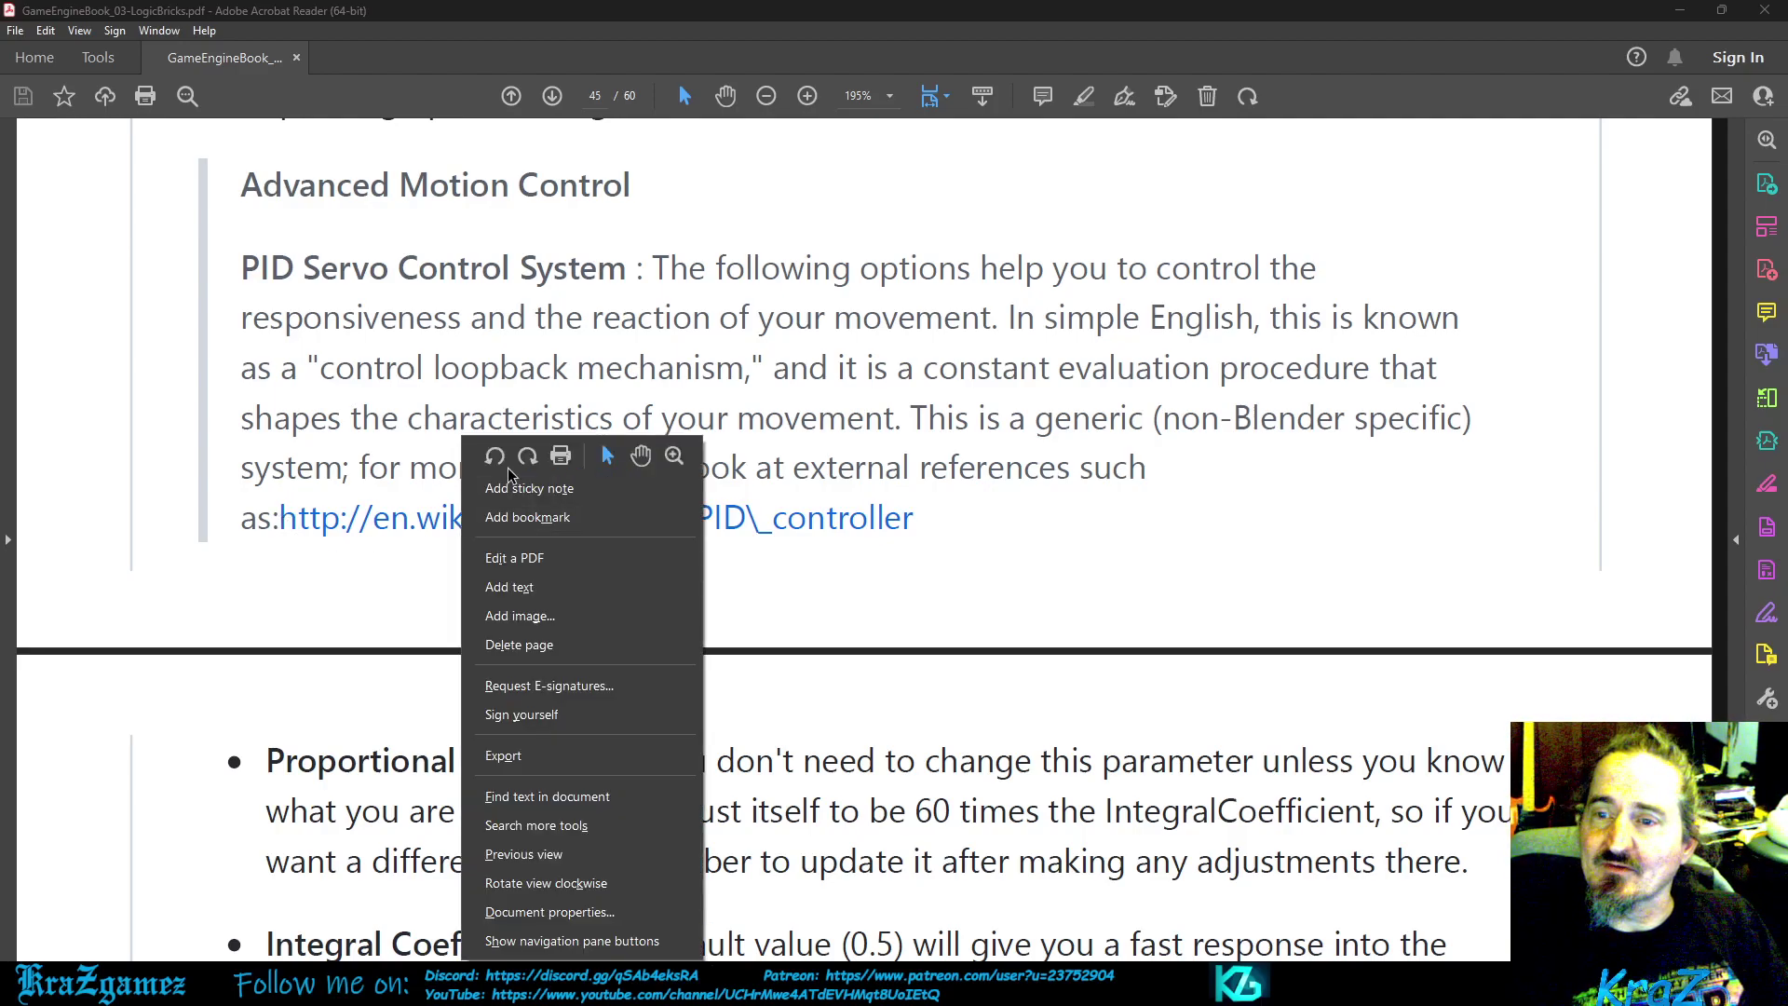
click(378, 526)
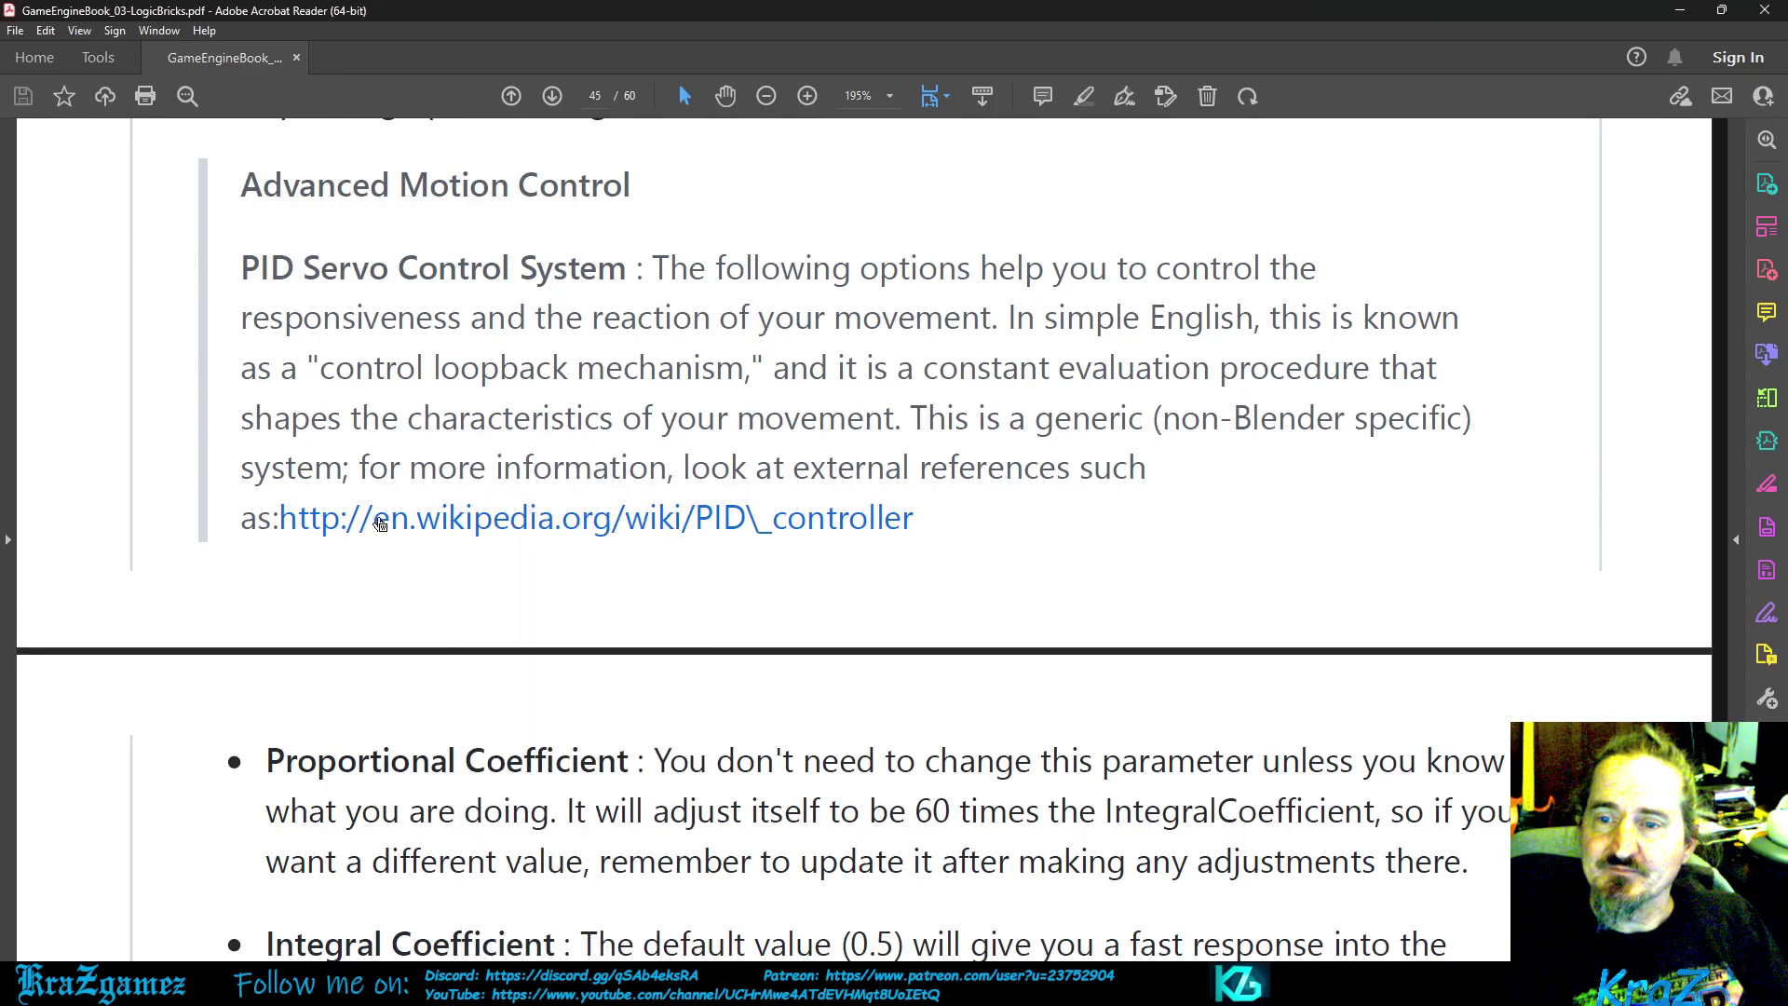
click(380, 524)
click(902, 550)
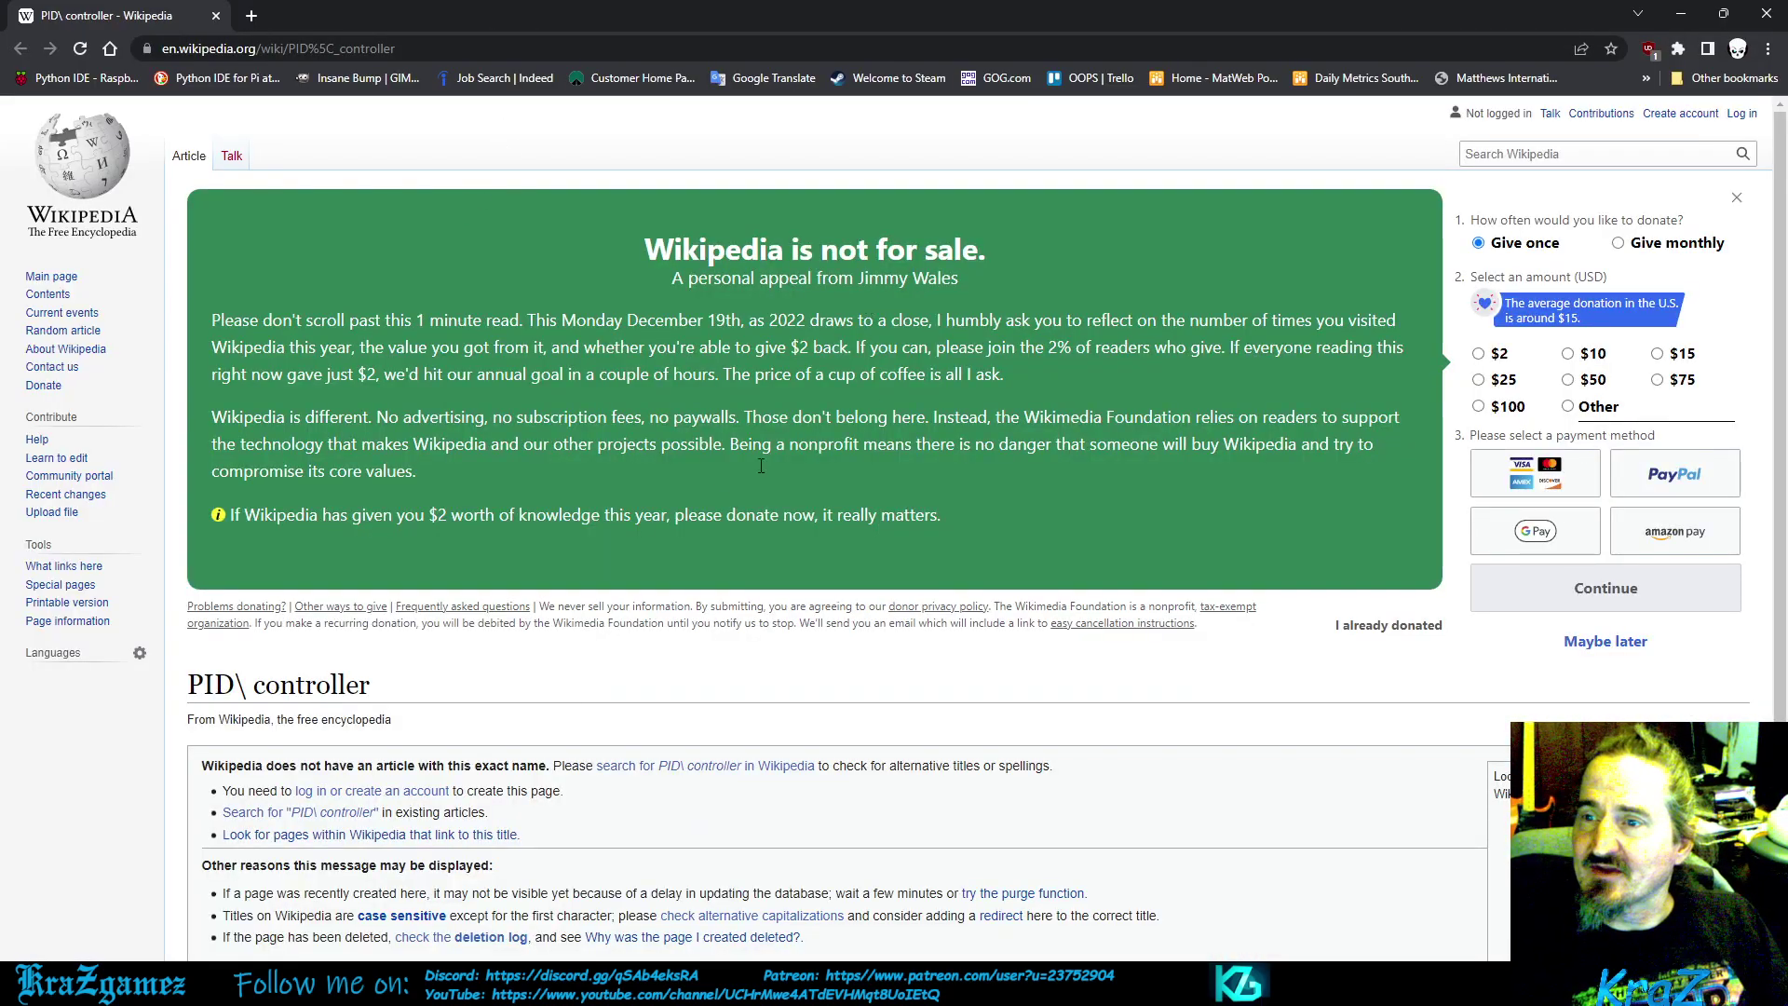
scroll(662, 562, down, 3)
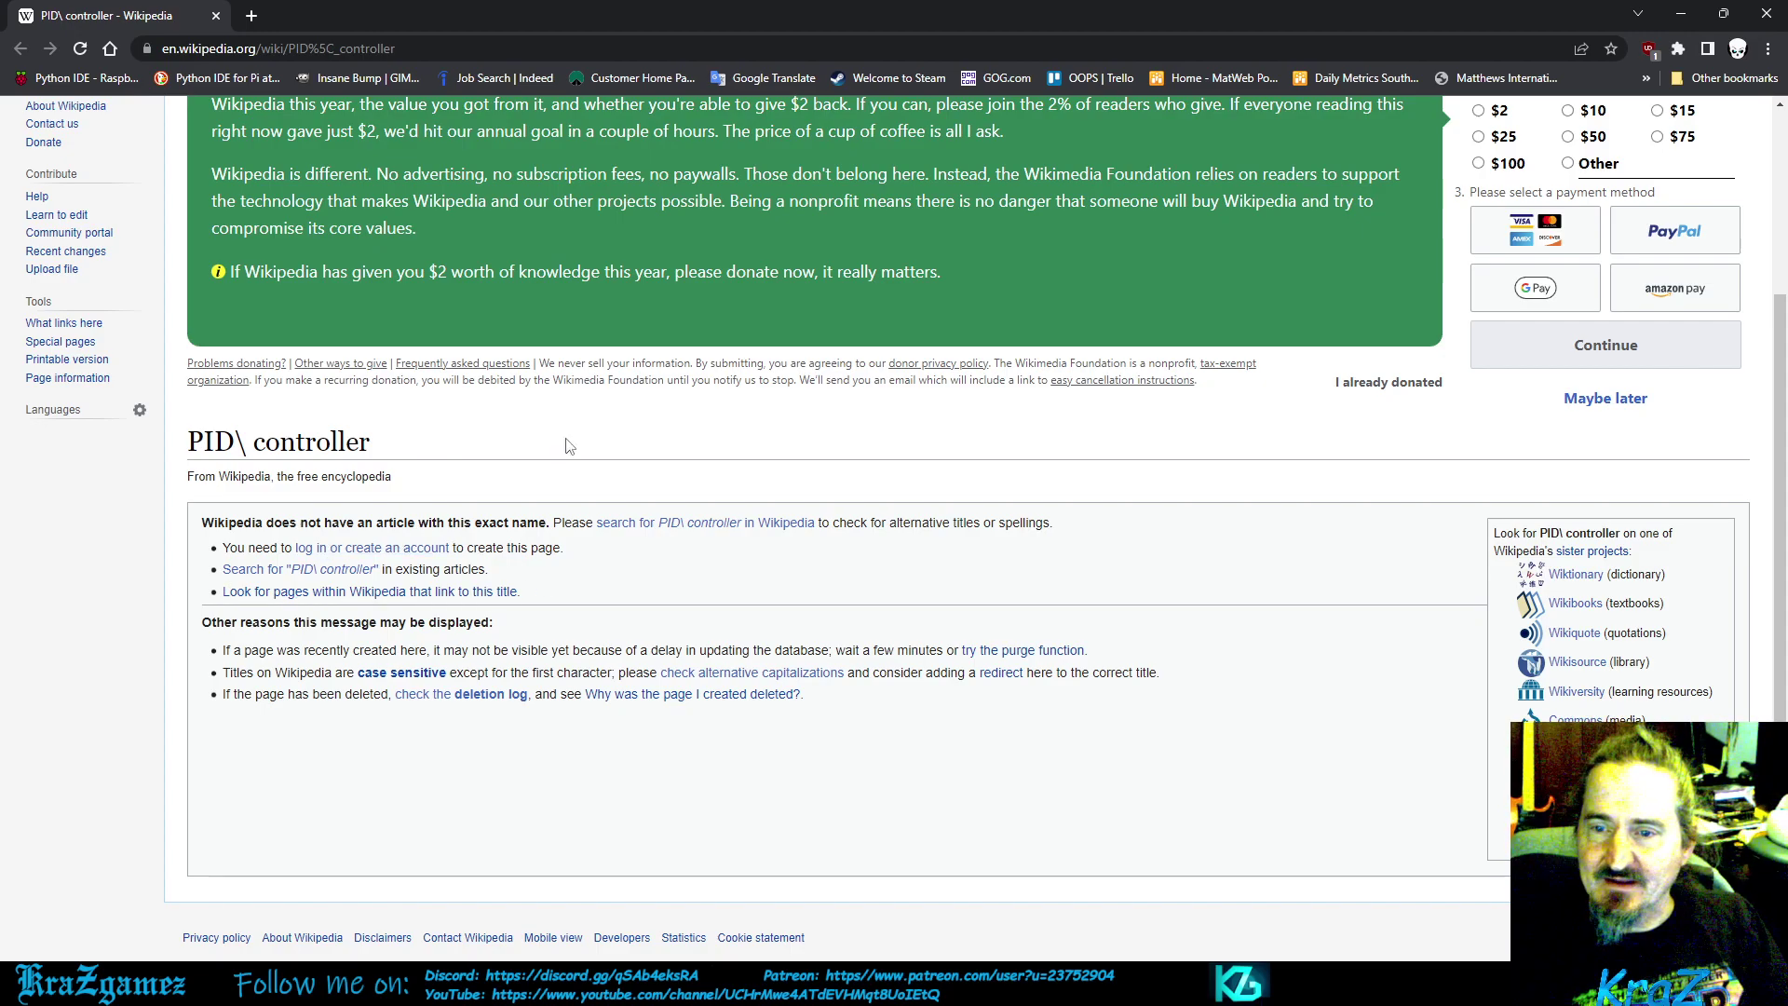
scroll(697, 313, up, 3)
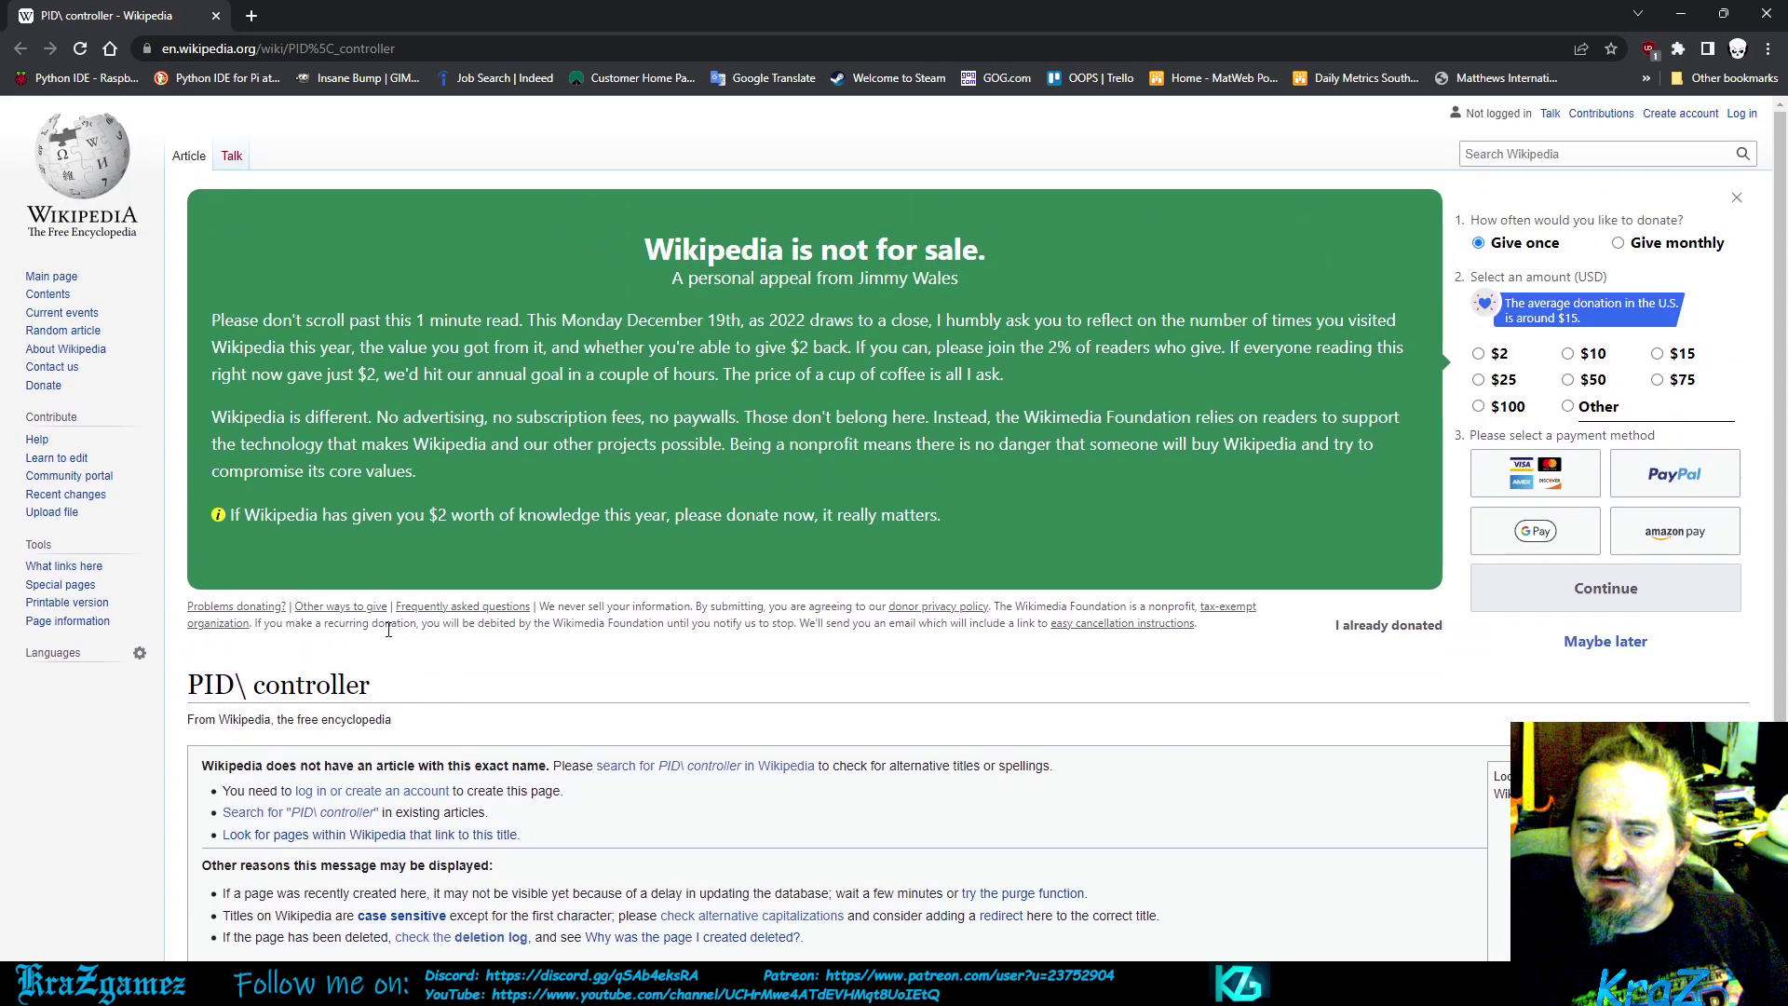
click(1767, 14)
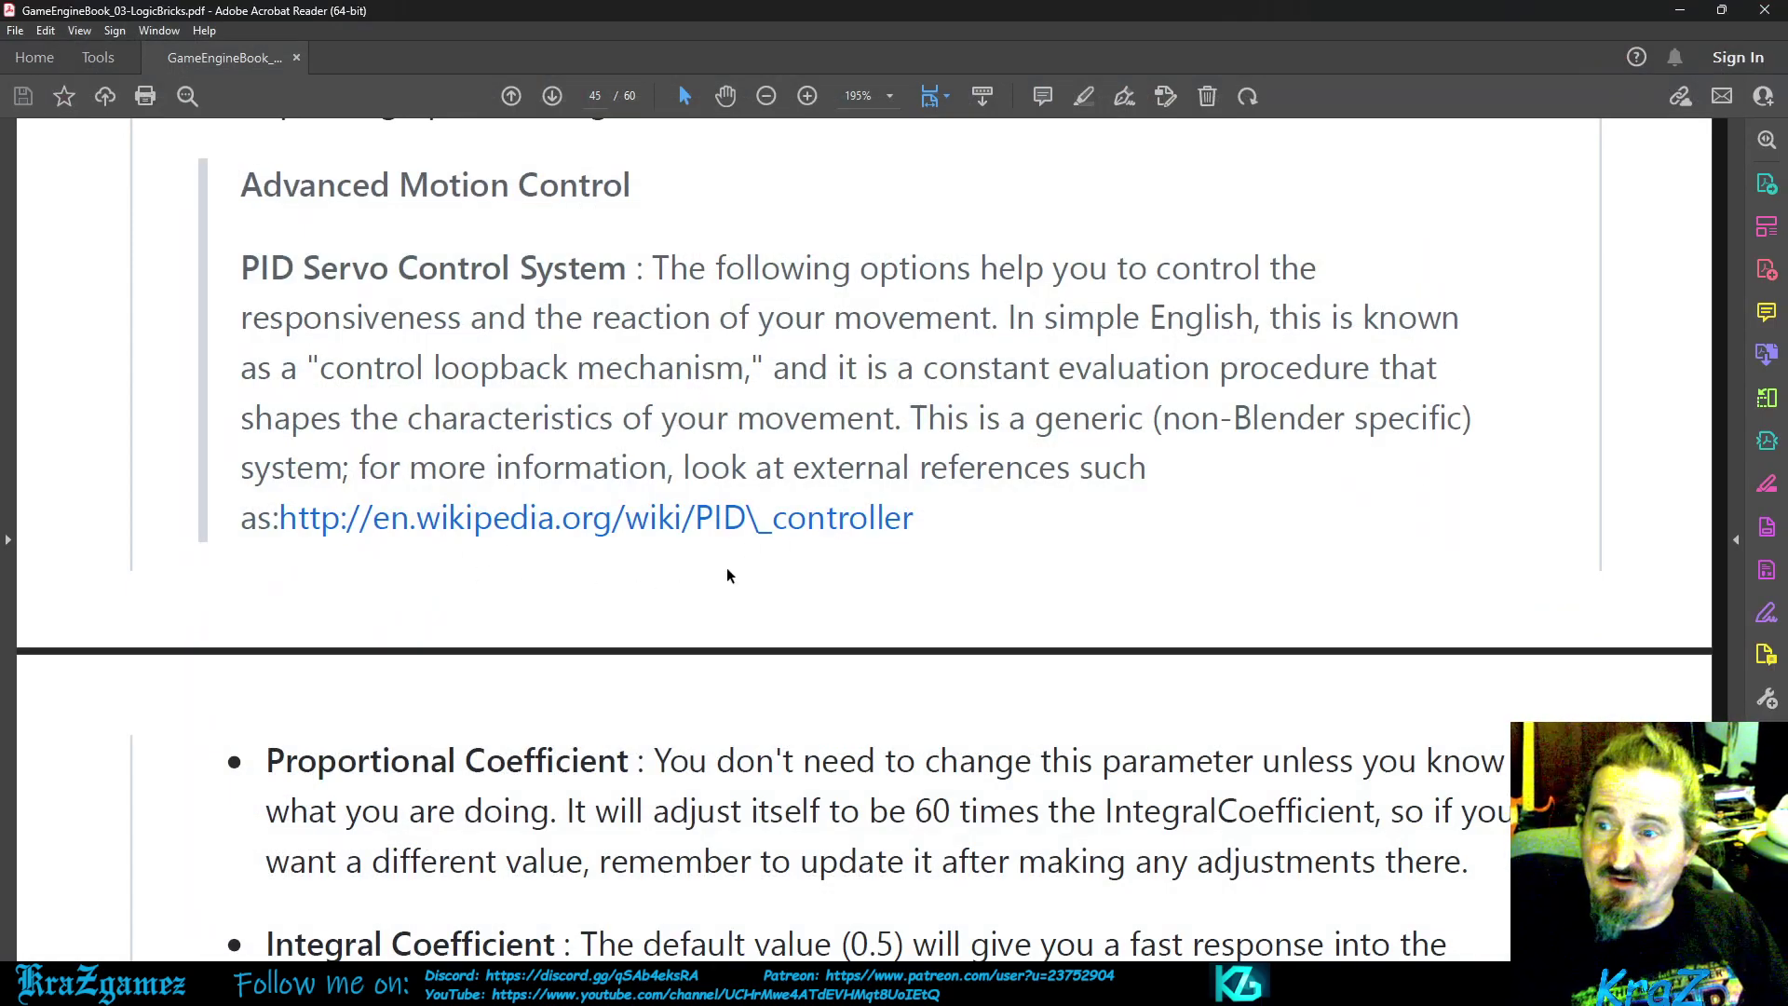
Read the PDF's PID servo section, including the Proportional, Integral and Derivate Coefficient descriptions
scroll(884, 549, down, 5)
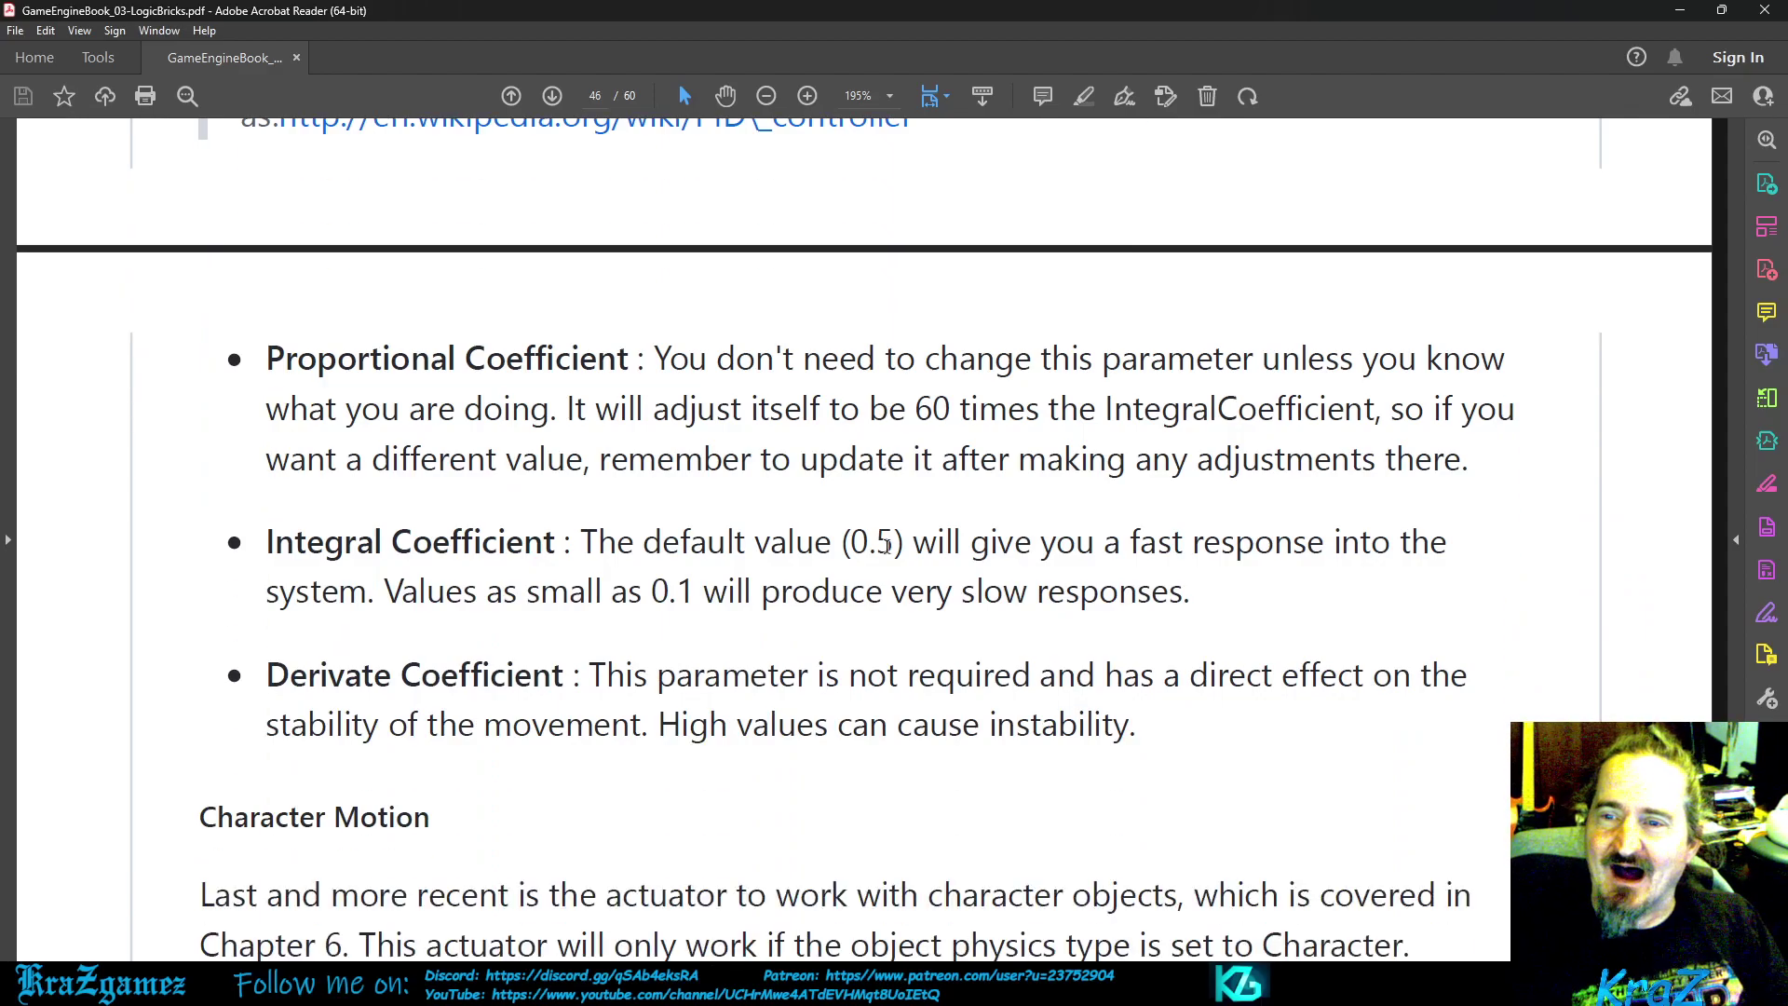
scroll(886, 543, down, 1)
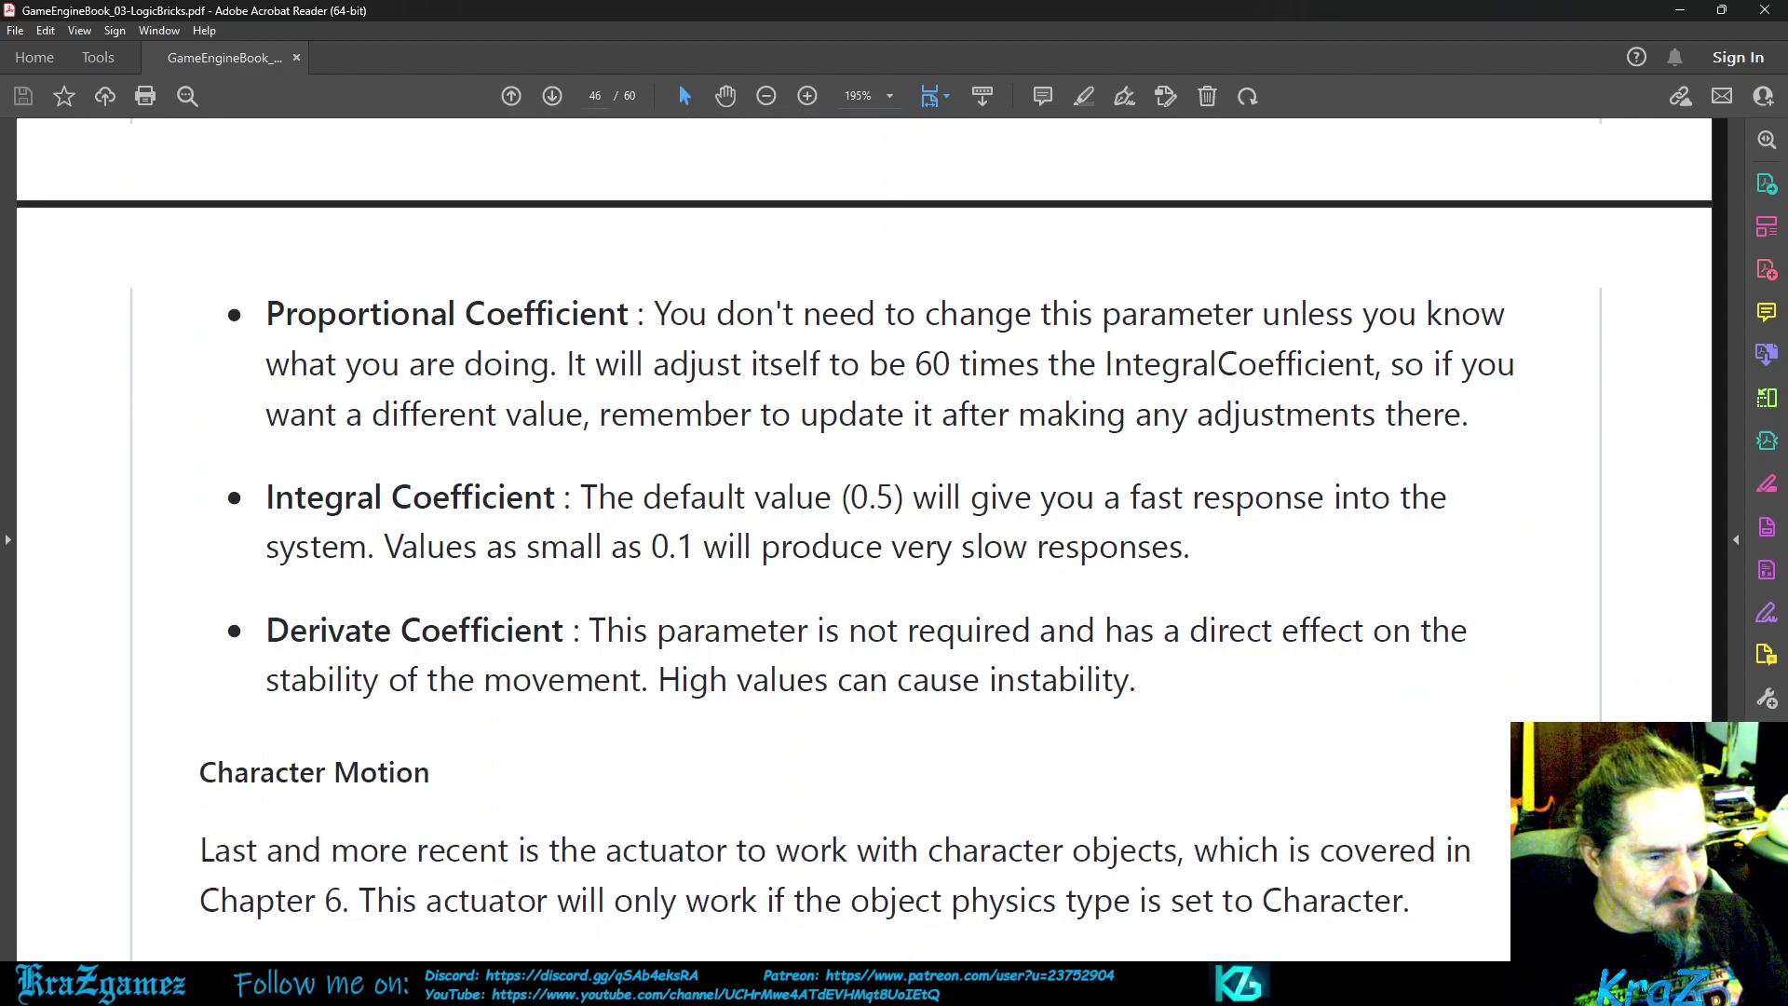
scroll(1099, 264, up, 6)
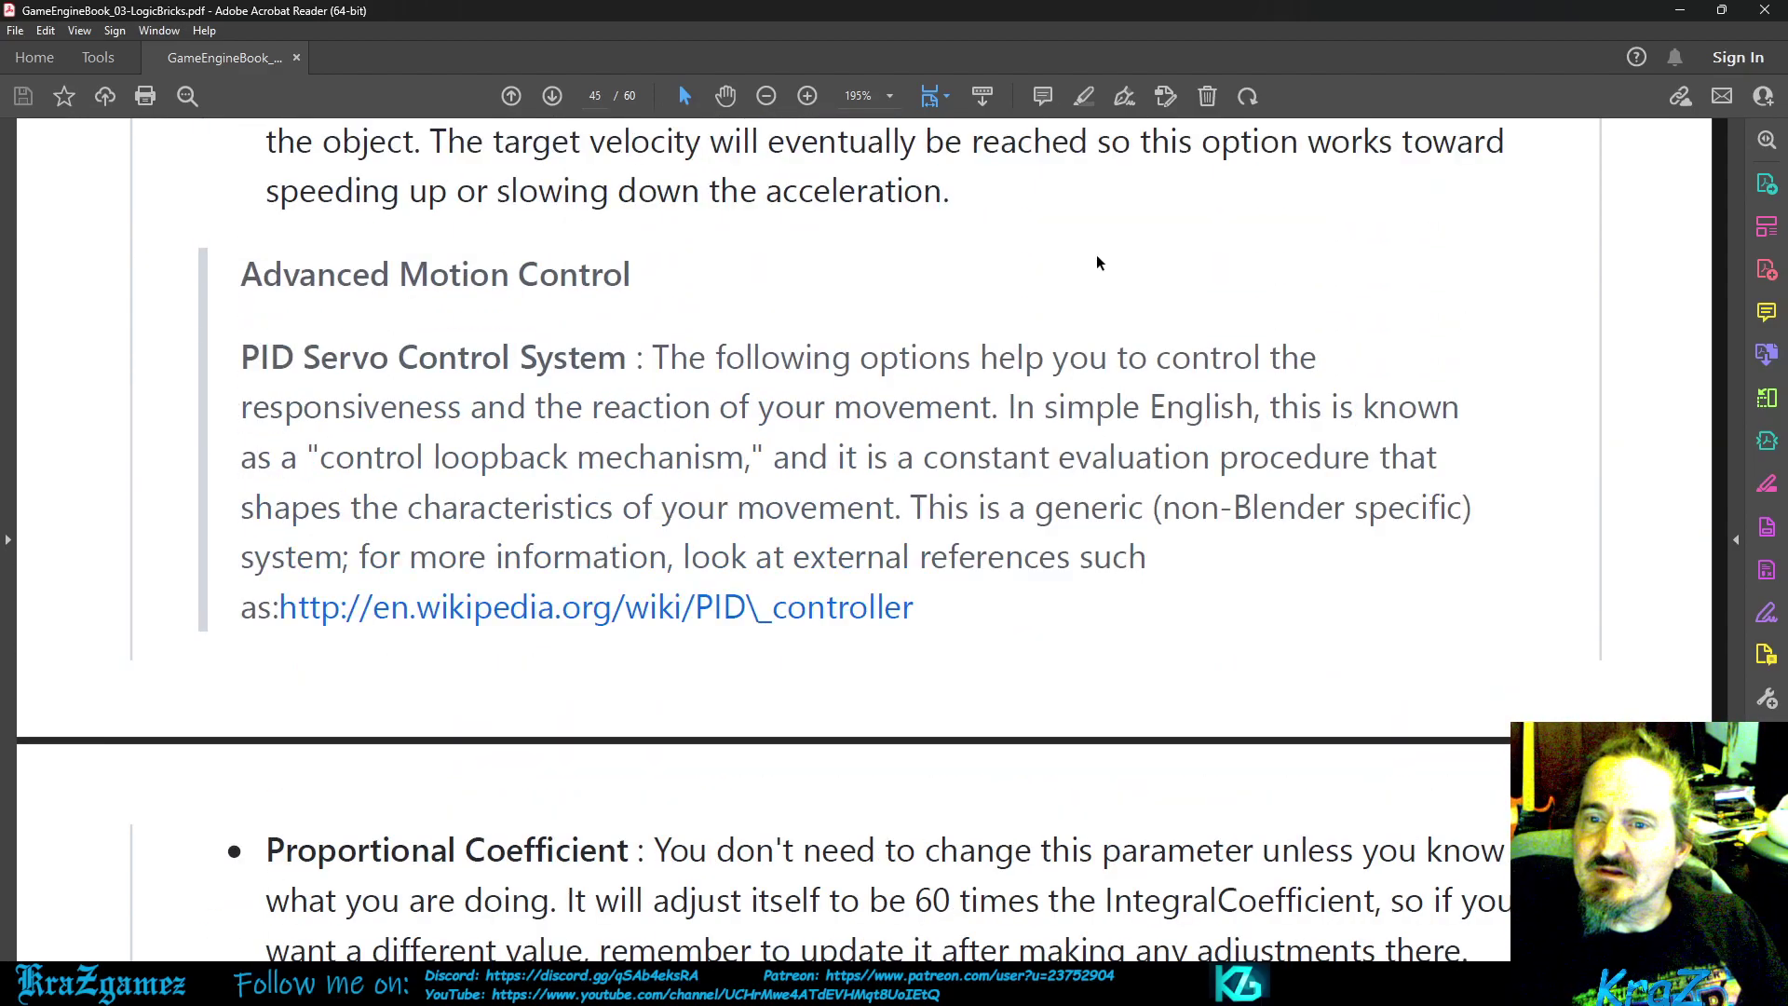
scroll(1097, 263, up, 3)
scroll(1087, 250, down, 5)
scroll(1087, 250, down, 4)
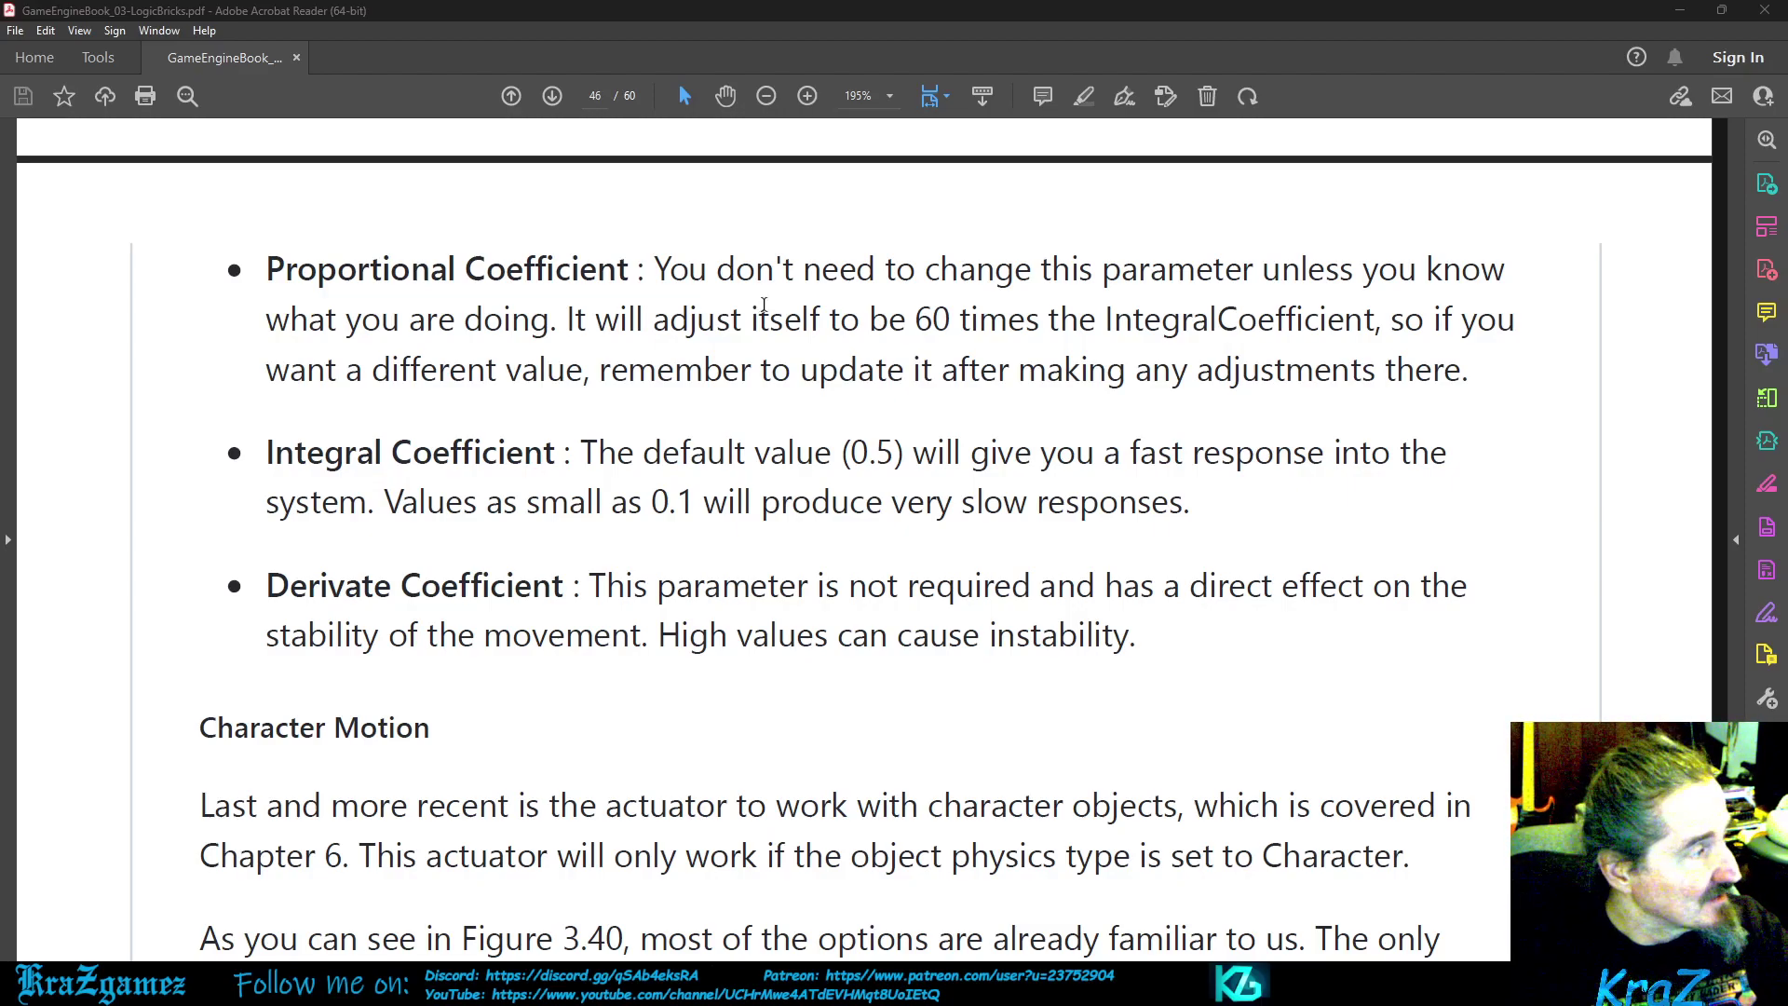
Switch back to UPBGE and set the Forward actuator's motion type to Character Motion and the cube's physics type to Character
key(alt+Tab)
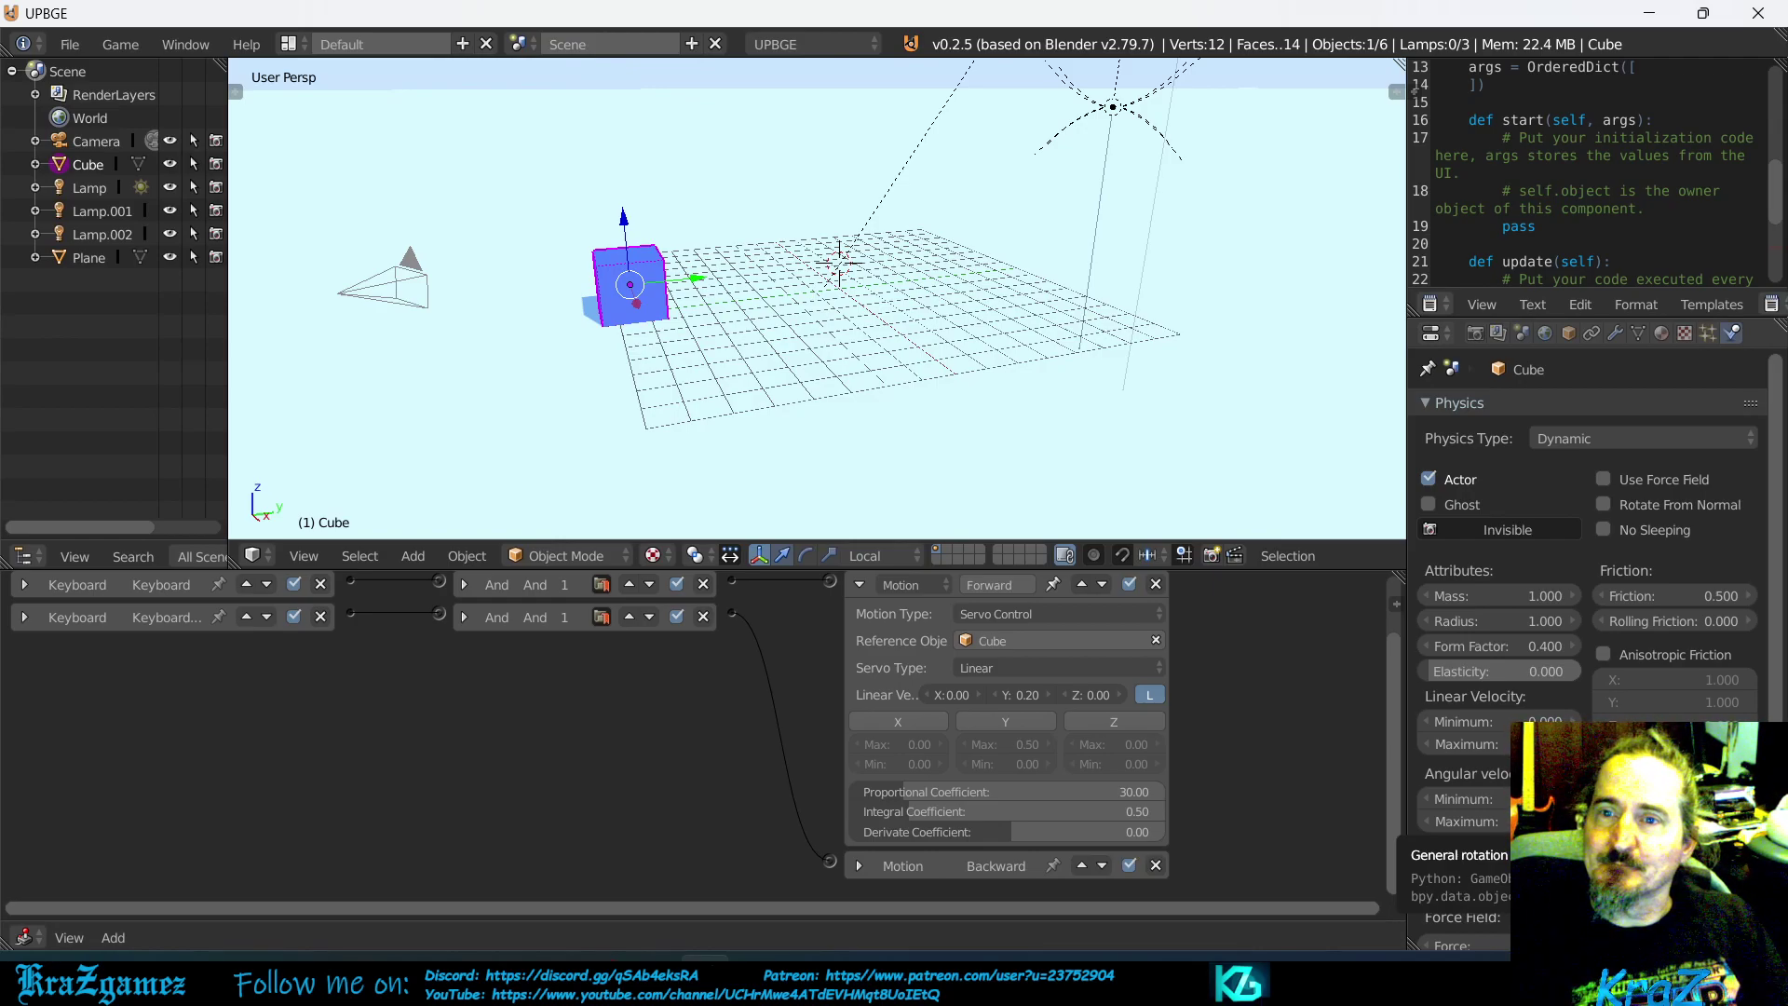
click(1008, 613)
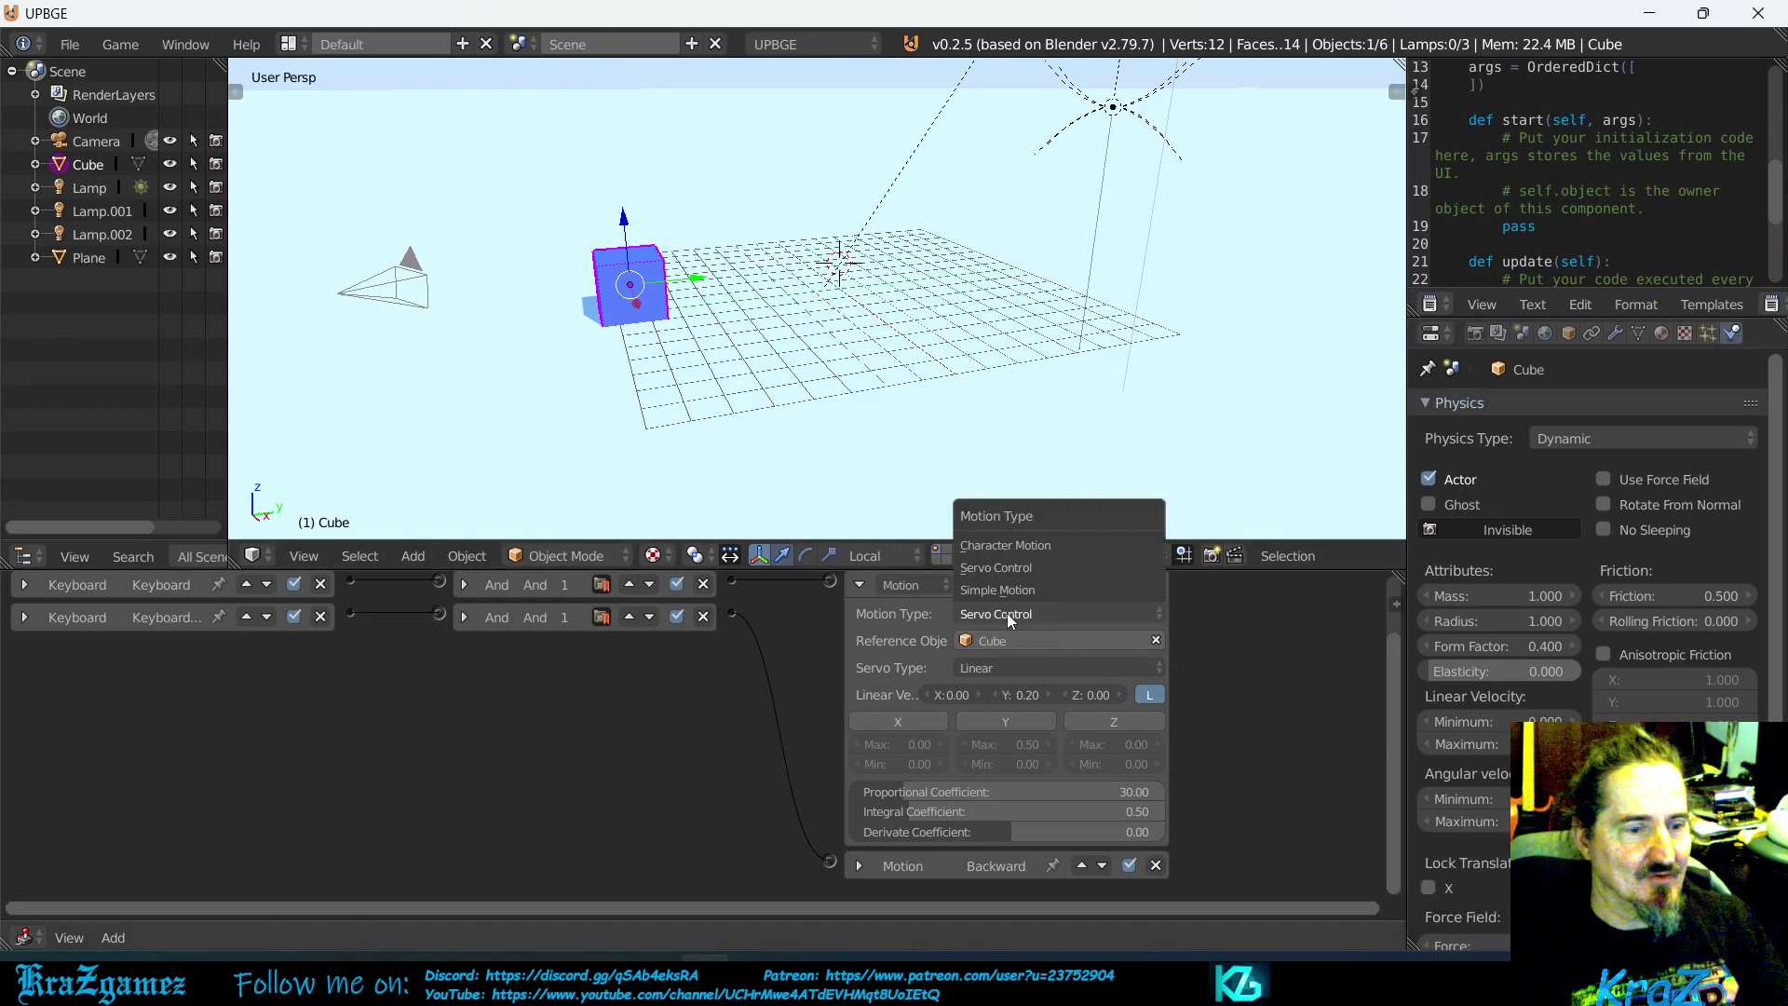
click(1013, 548)
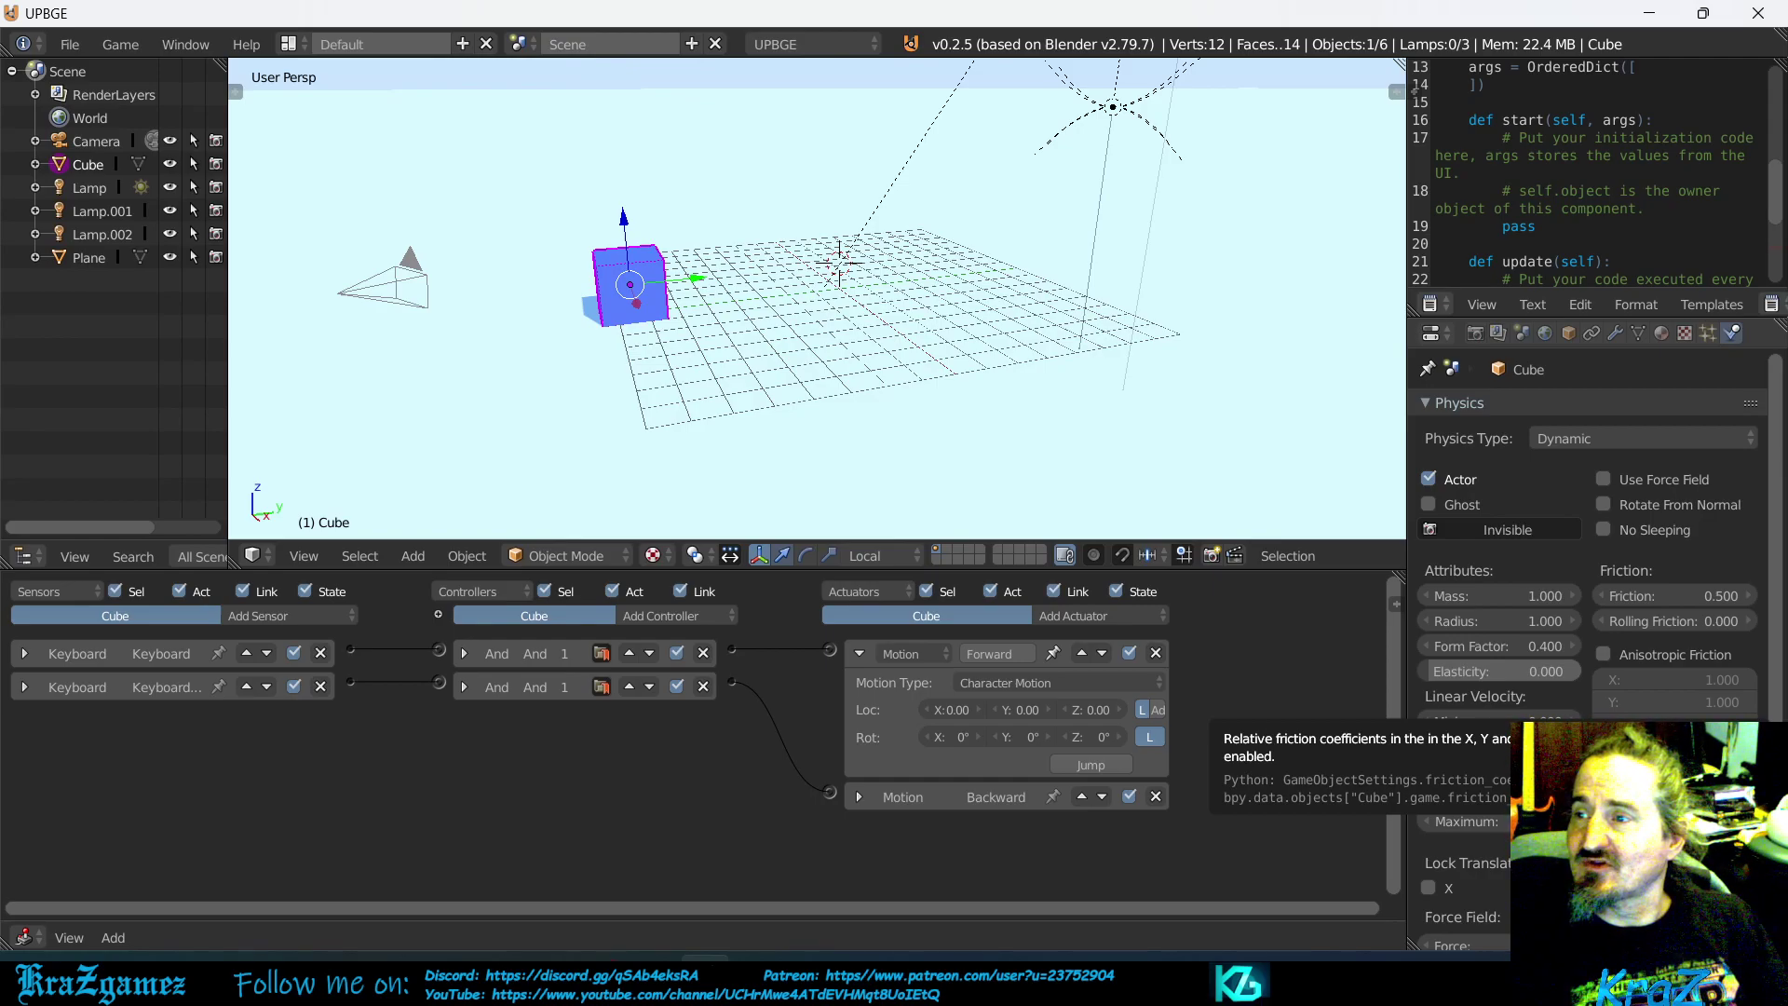
click(1602, 436)
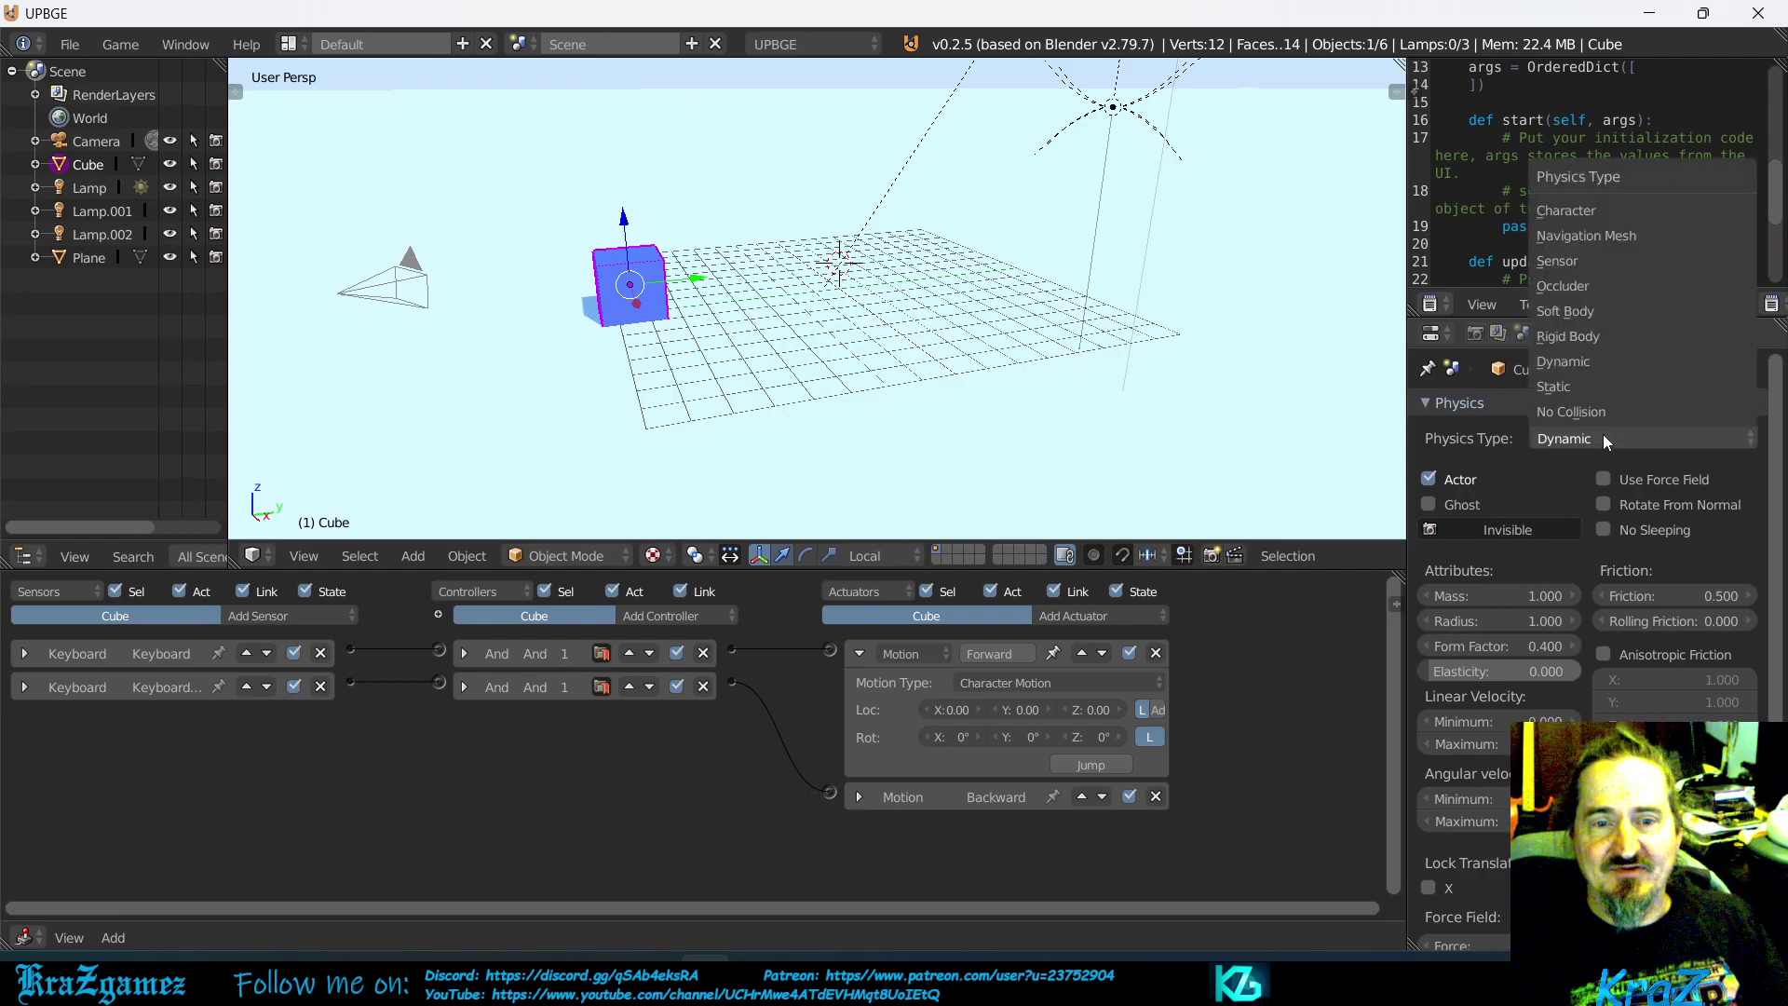
click(1602, 210)
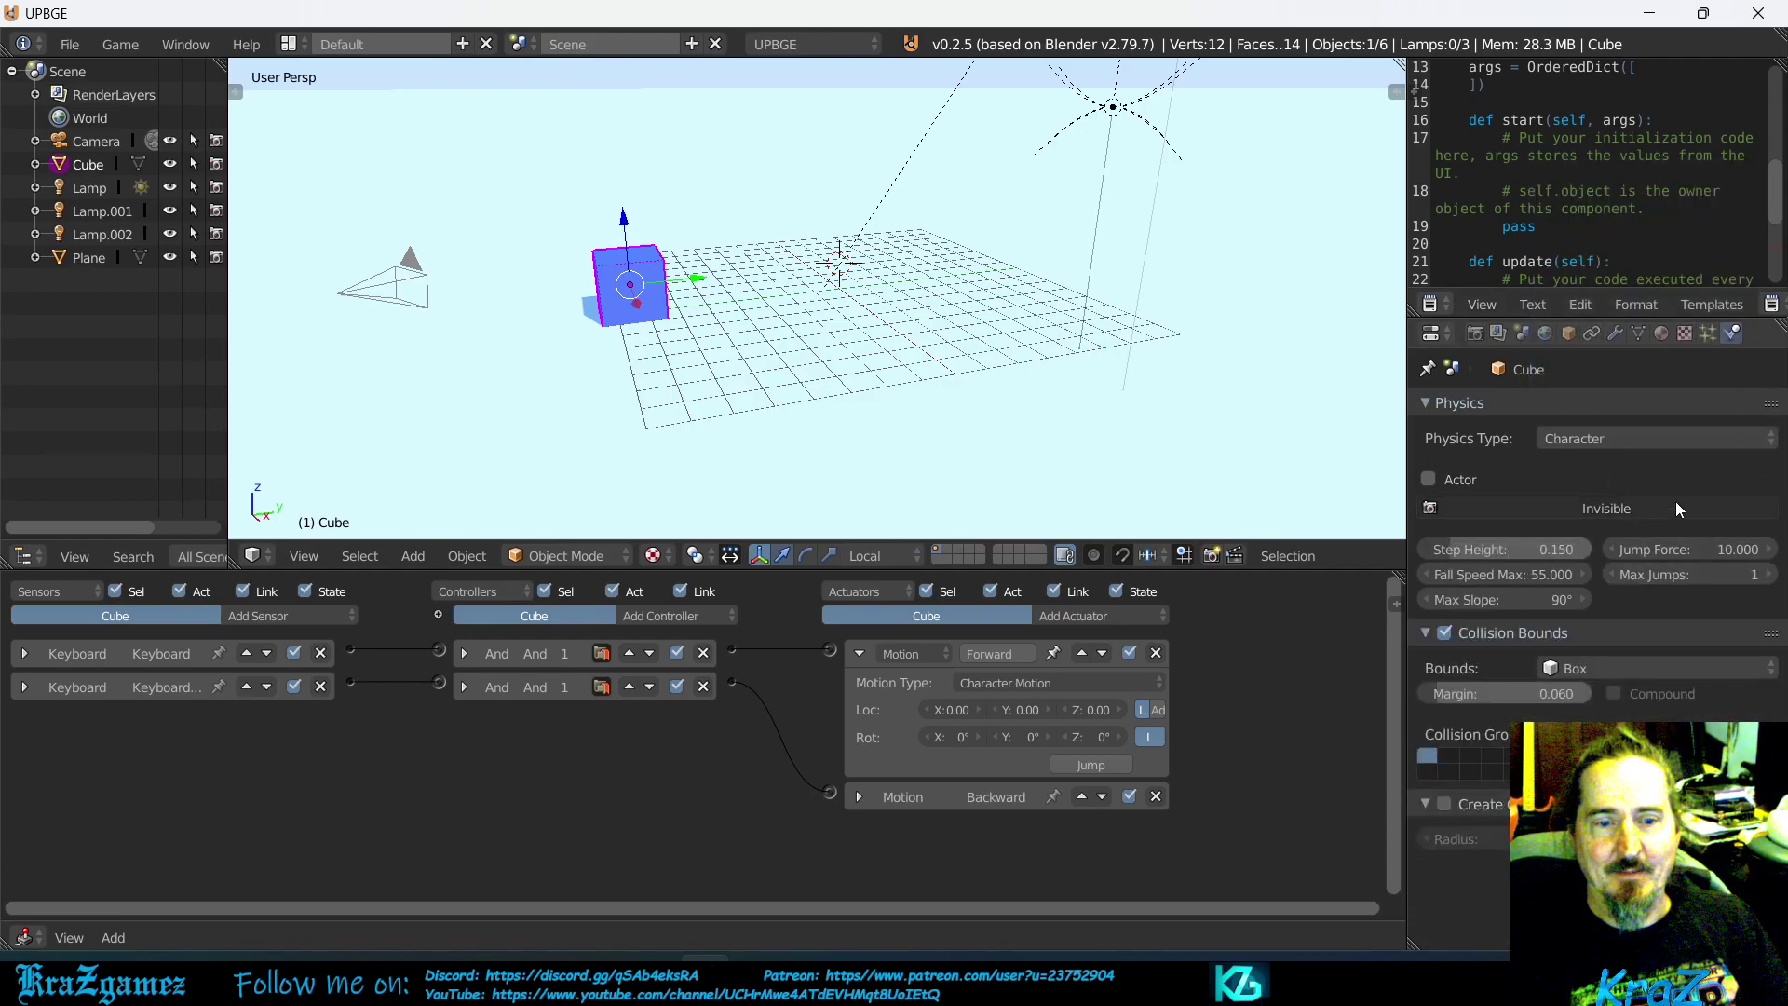
Change the Forward actuator to Simple Motion to compare its options and return it to Character Motion
click(1032, 680)
click(1022, 660)
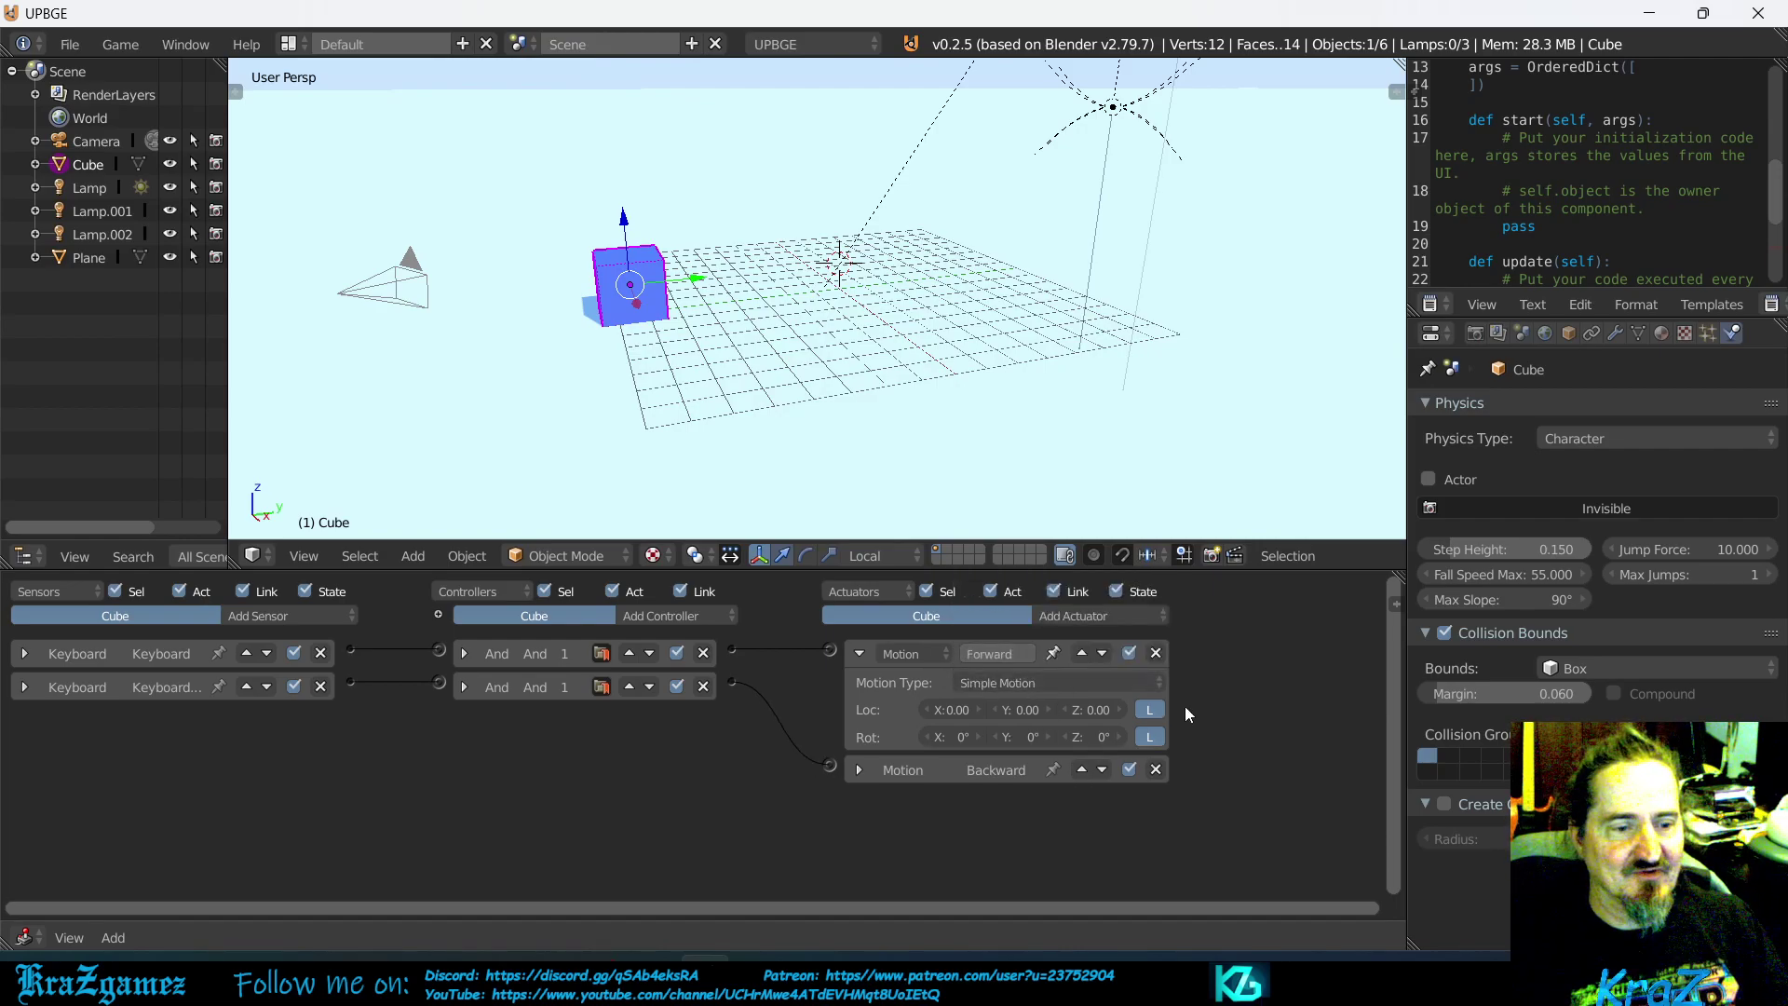
click(1032, 676)
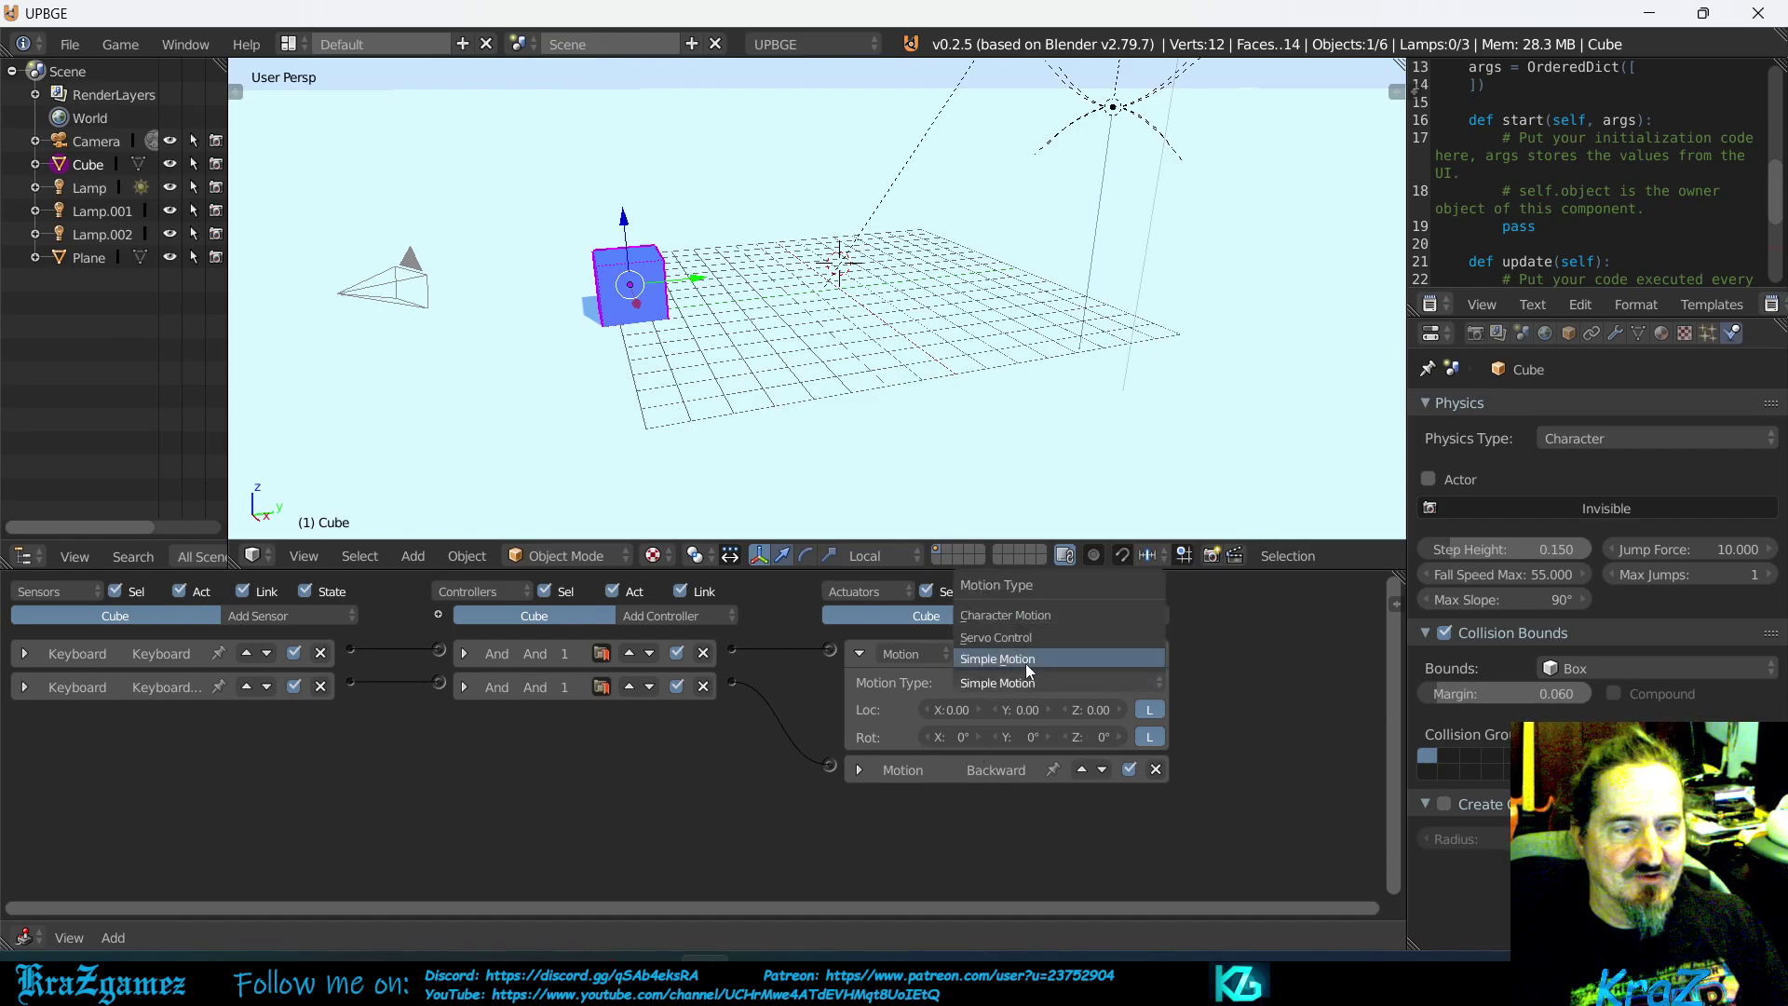
click(1041, 615)
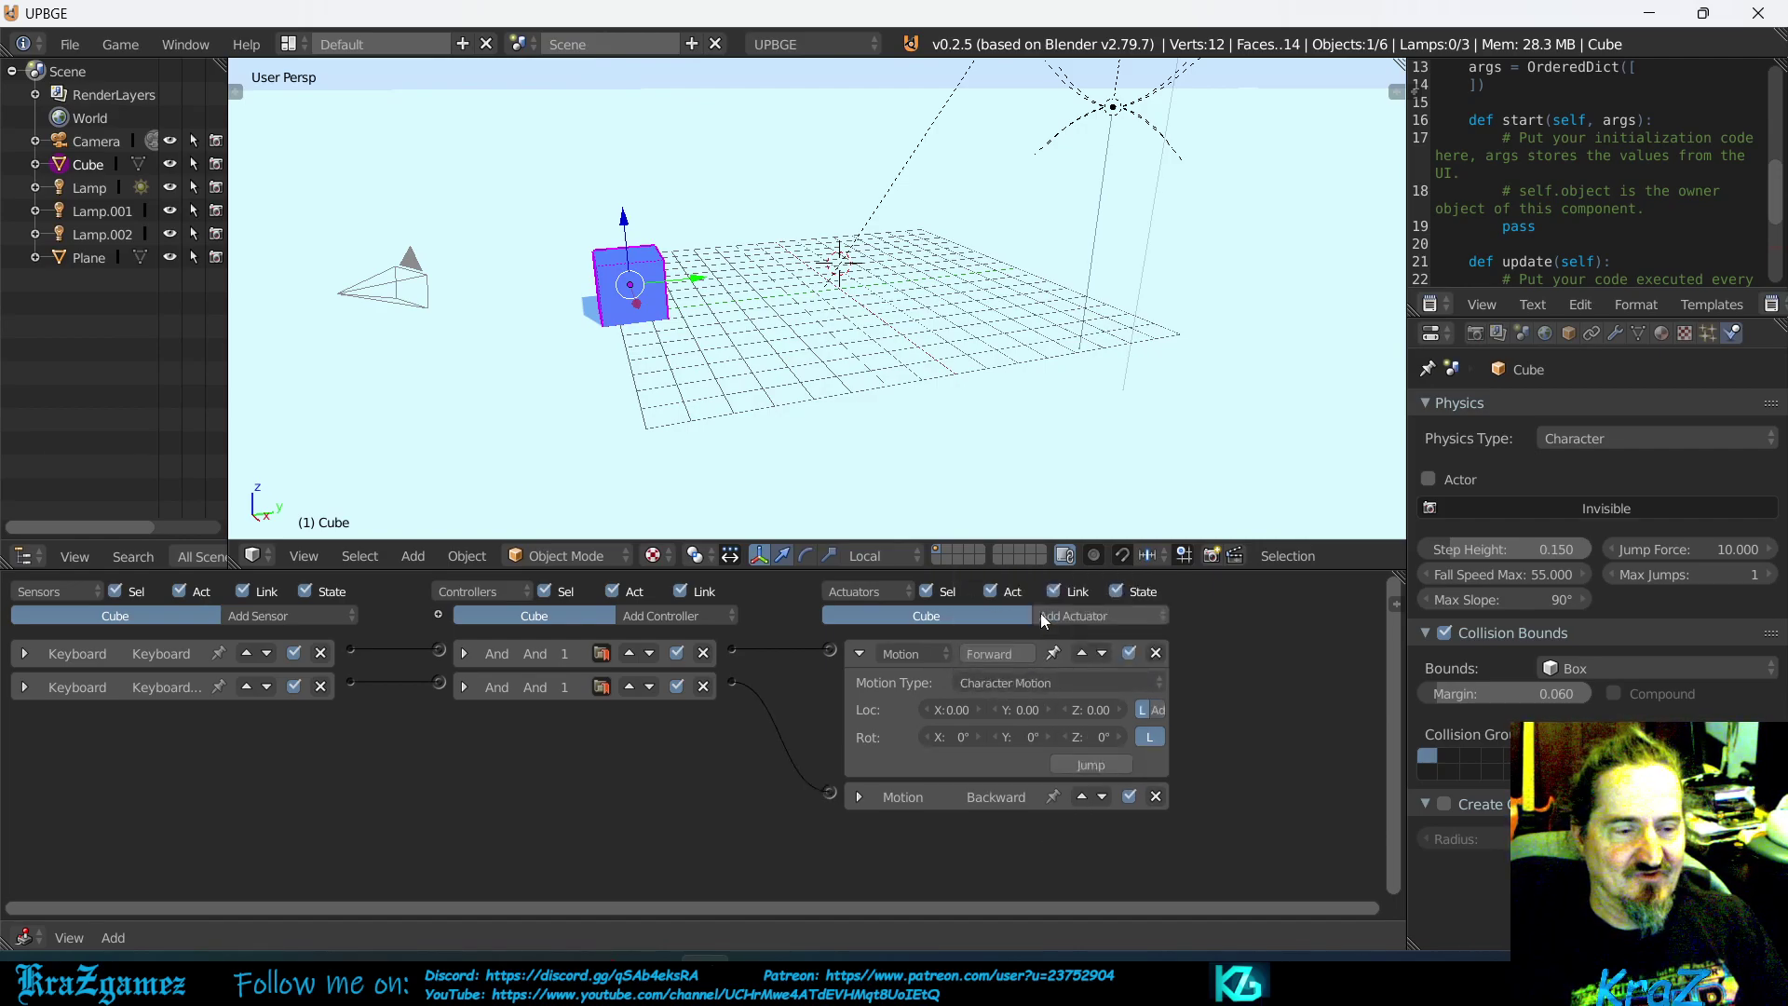
Turn the Forward actuator's Jump option on and off again, and view its motion types while keeping Character Motion
click(1091, 765)
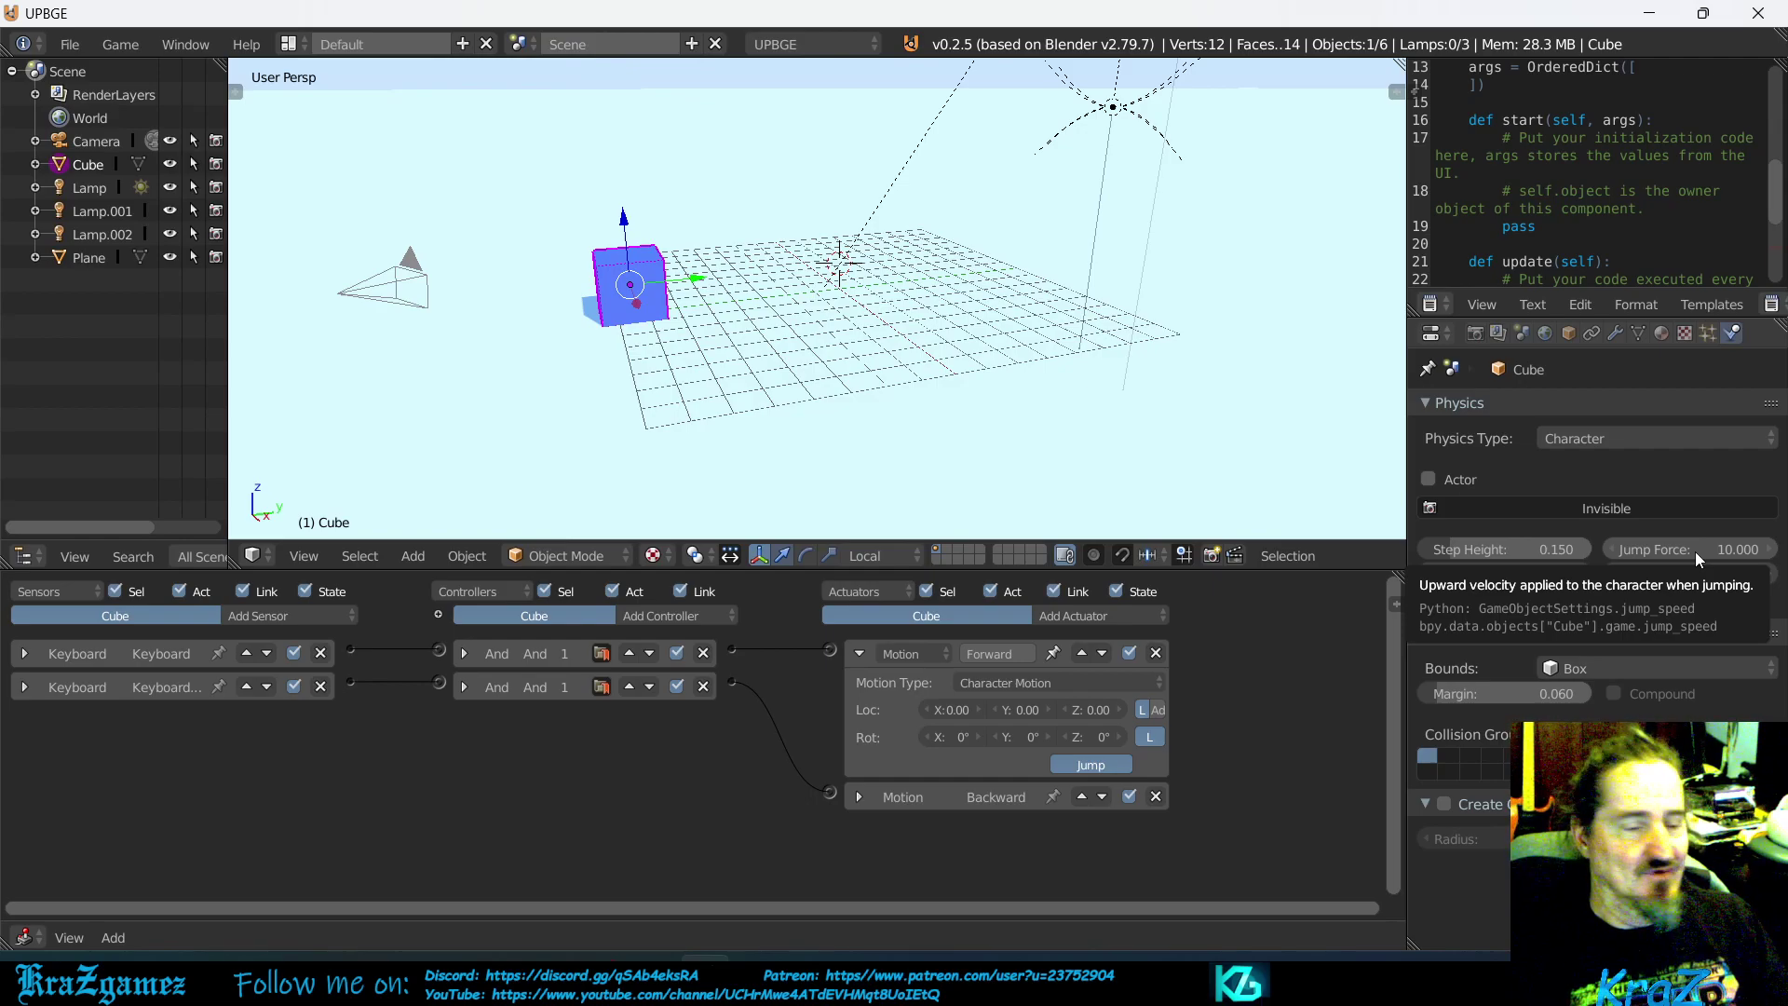
click(1092, 766)
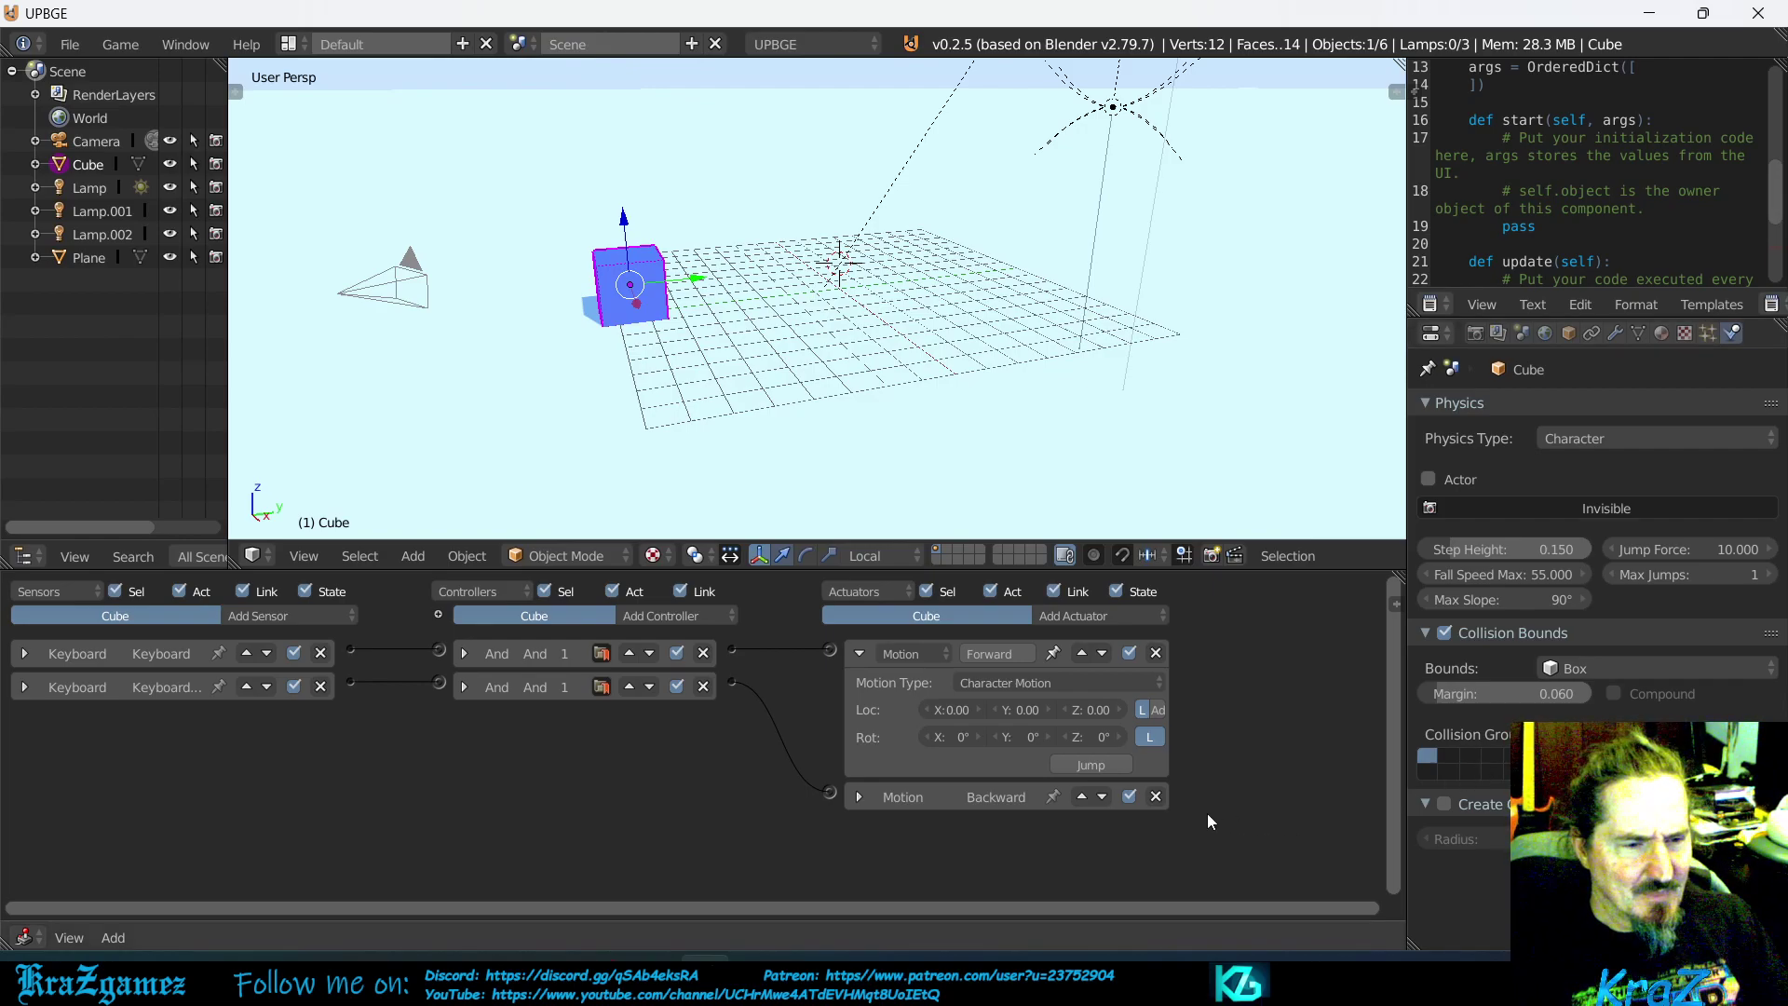
click(1067, 686)
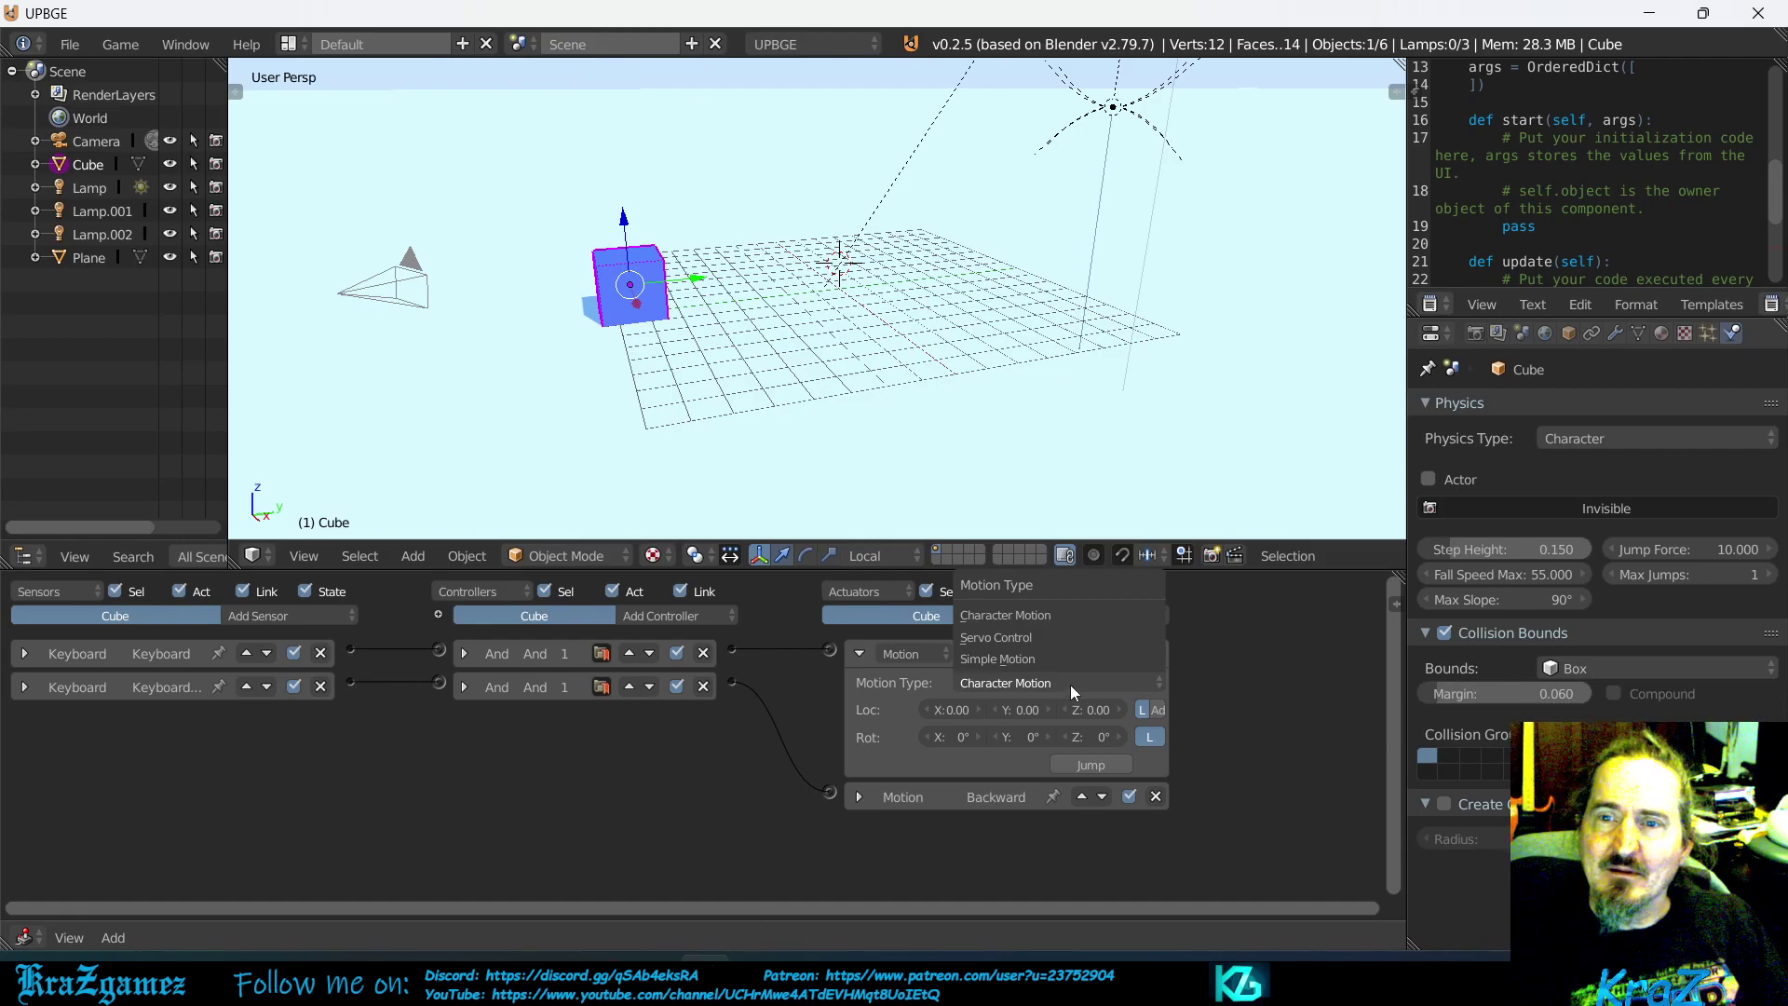
click(1071, 684)
Add a Parent actuator to the cube and switch to Acrobat Reader to read the Logic Bricks PDF's Parent section
click(1104, 617)
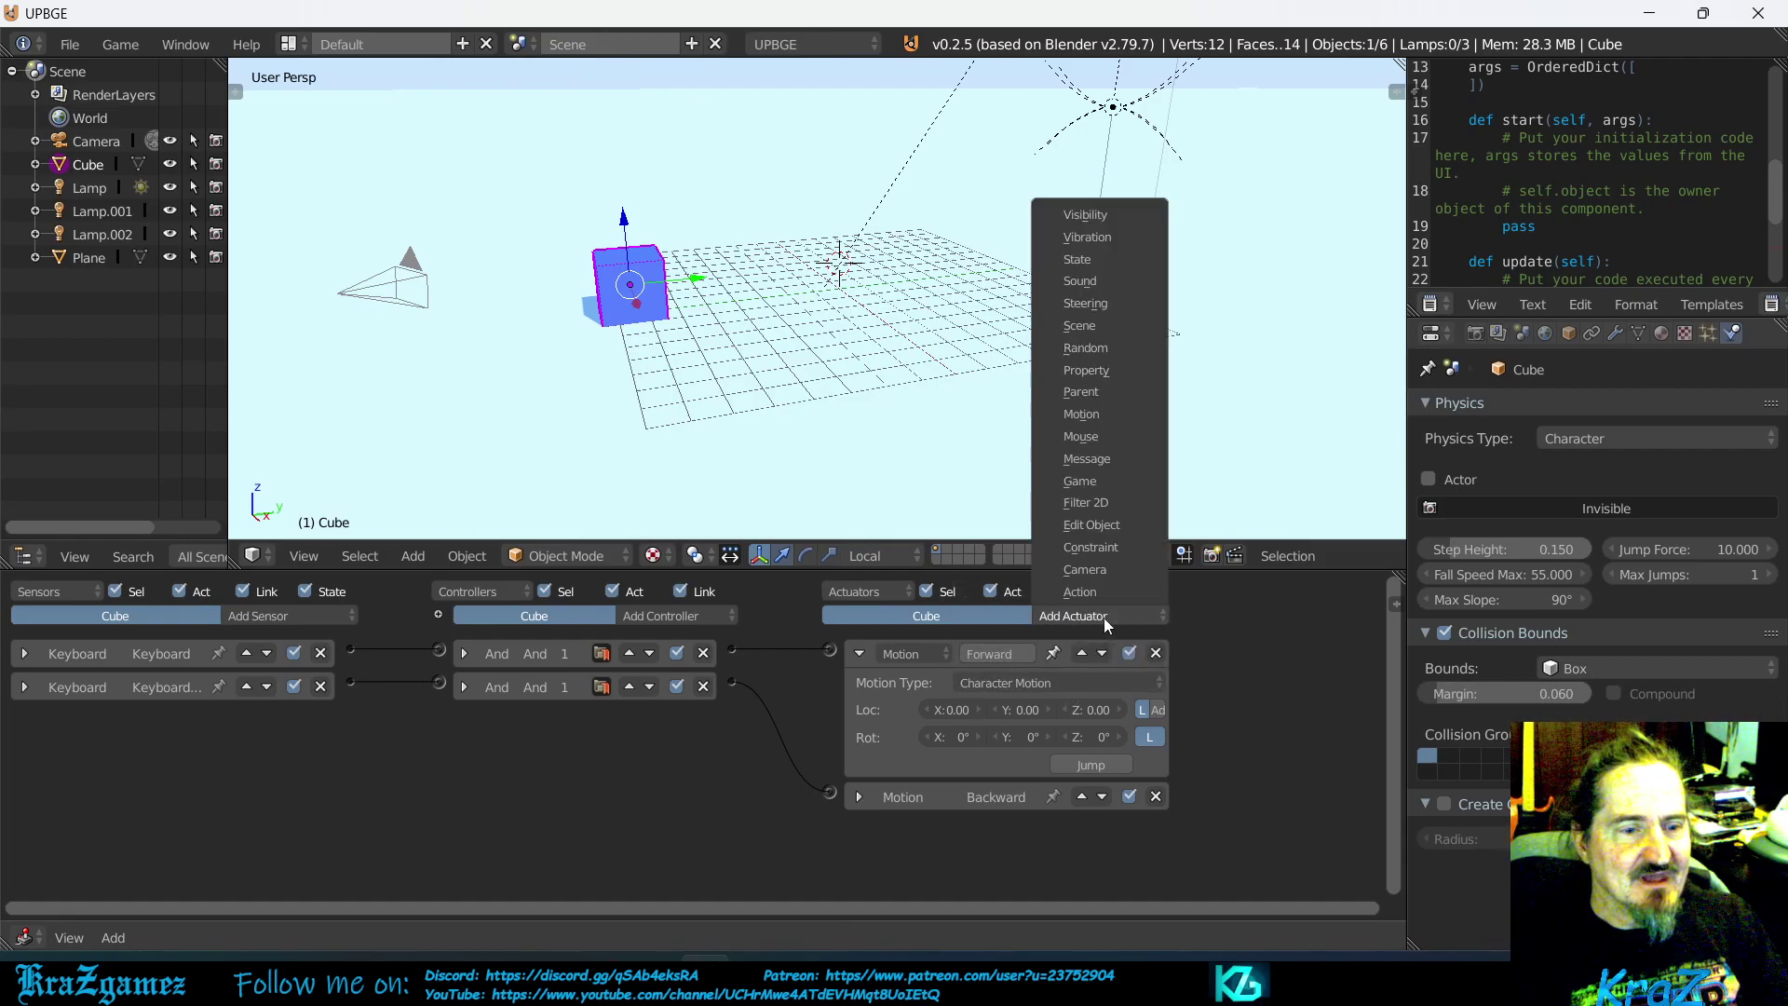
click(1088, 395)
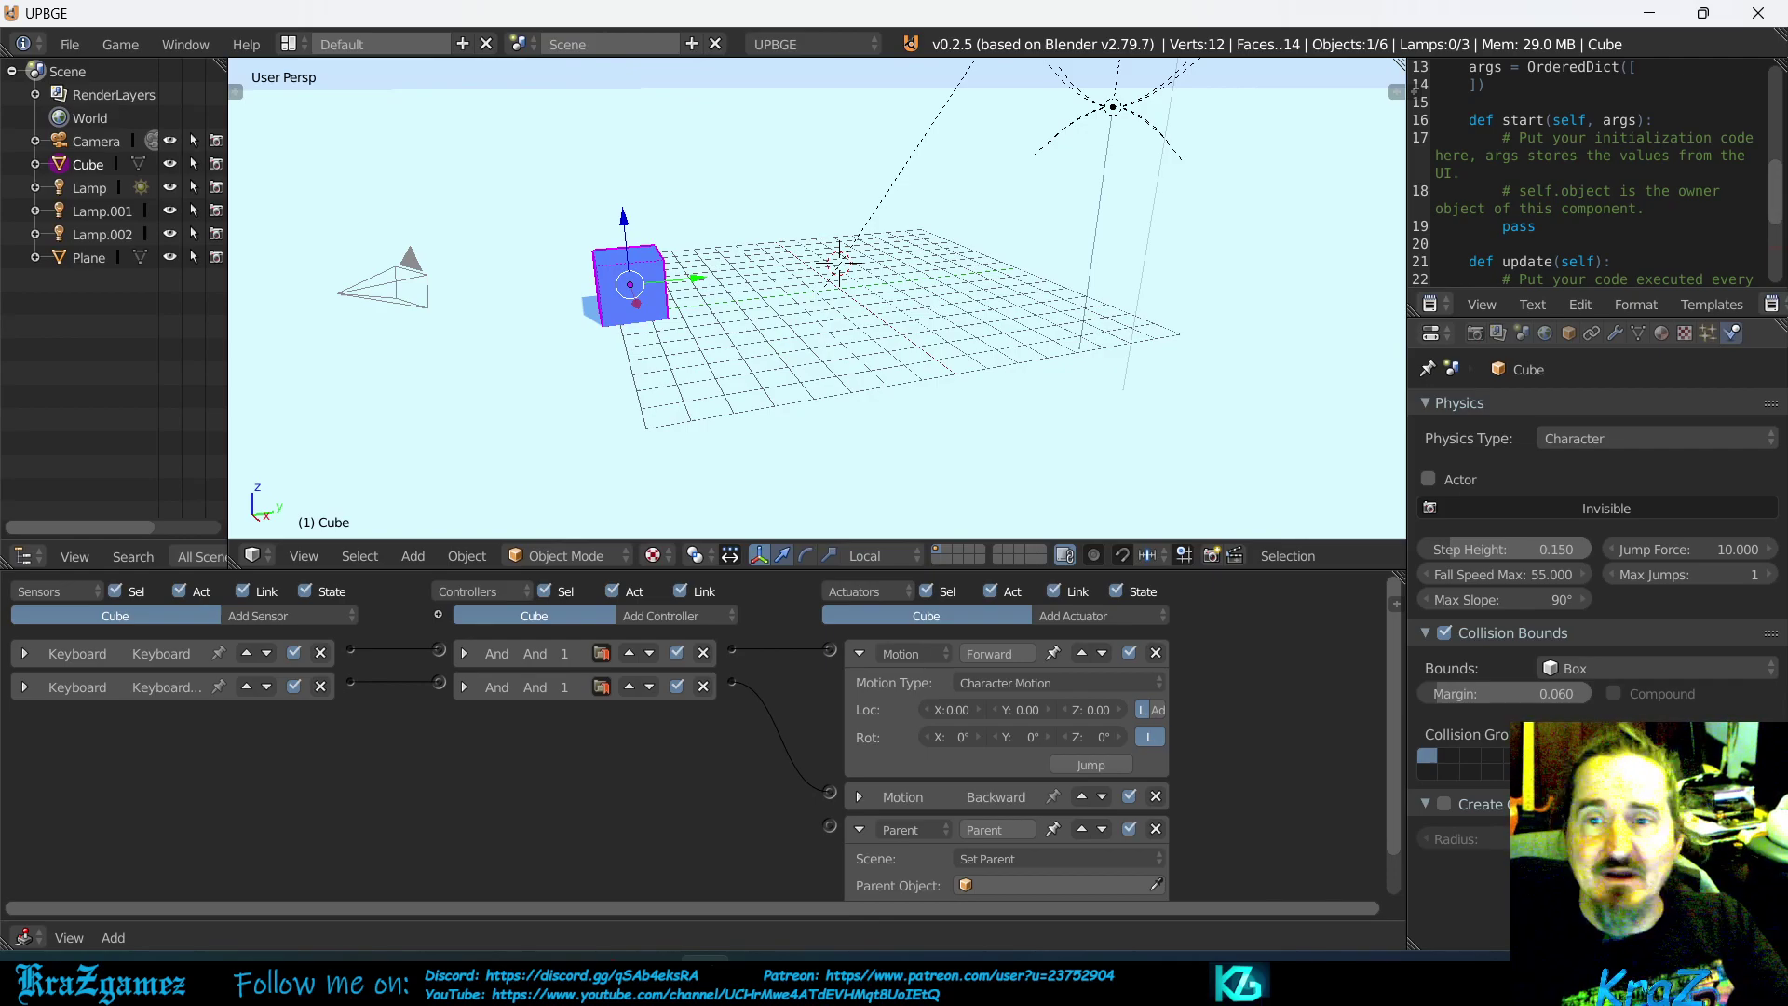
key(alt+Tab)
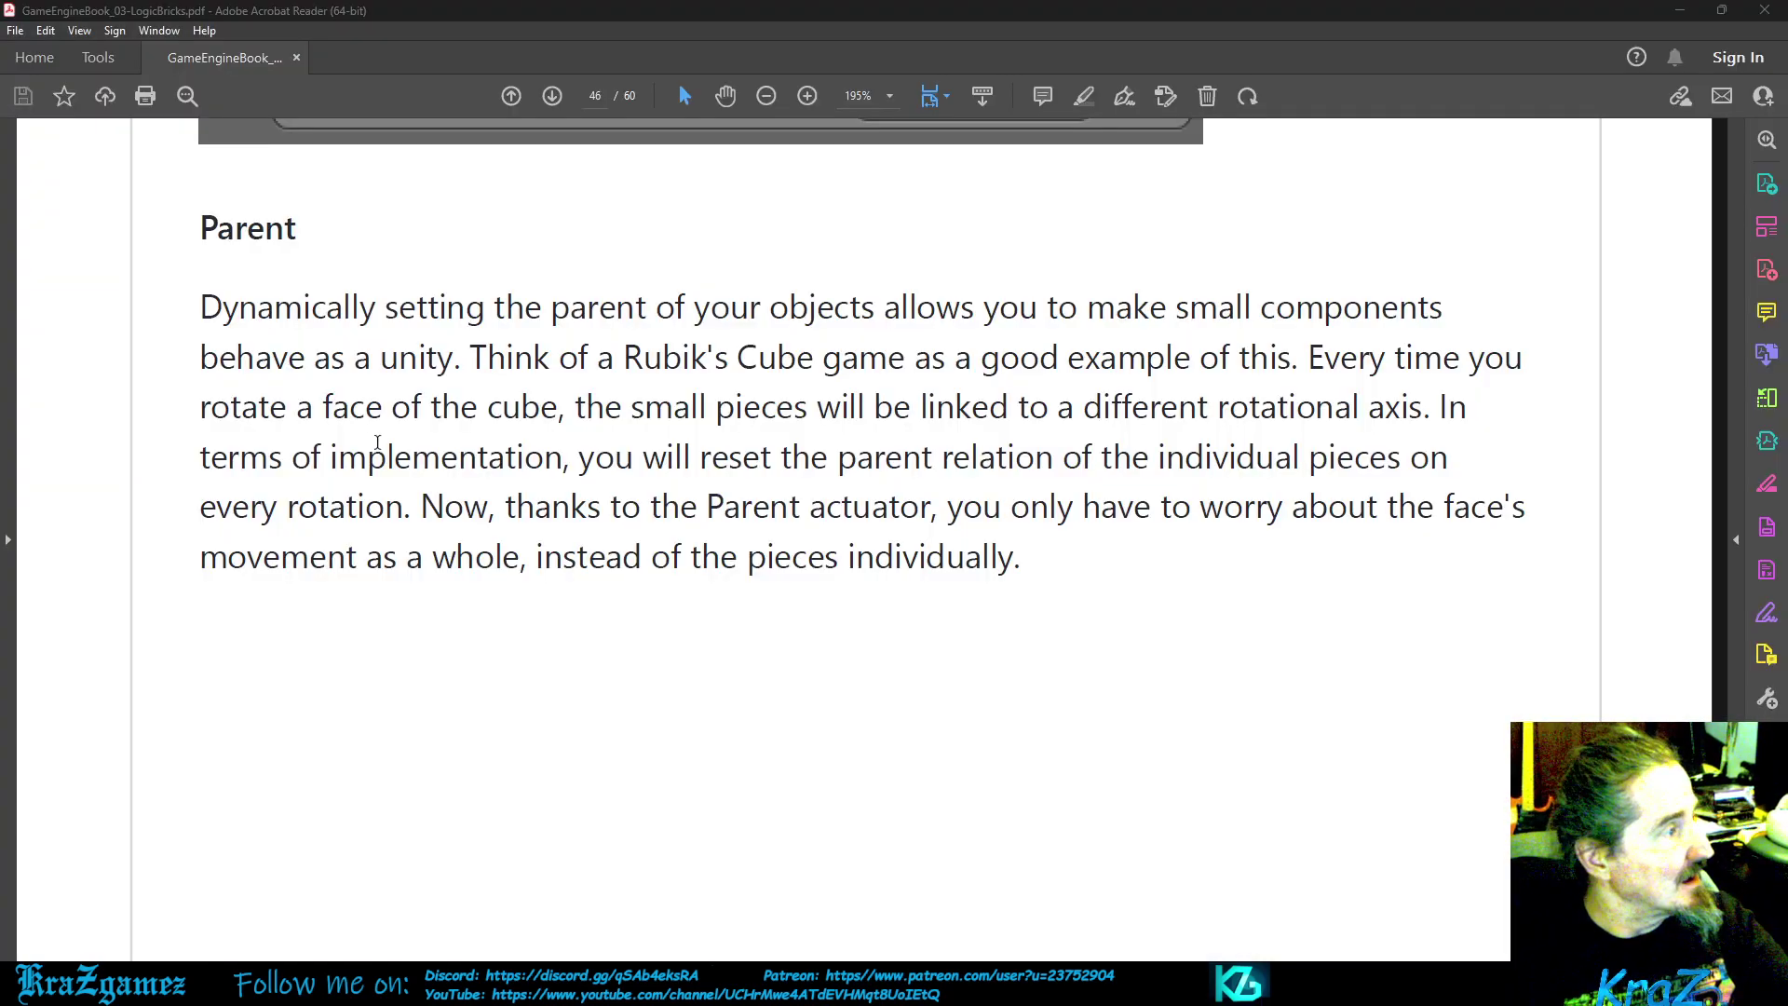